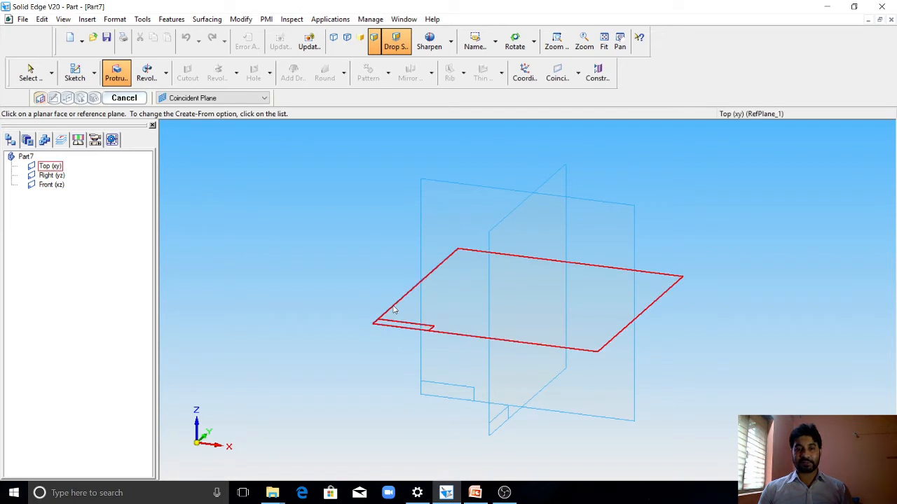
Start the protrusion sketch on the Top (xy) plane and draw a rectangle about 115 by 60 mm around the origin.
{"action": "left_click", "coordinate": [392, 306]}
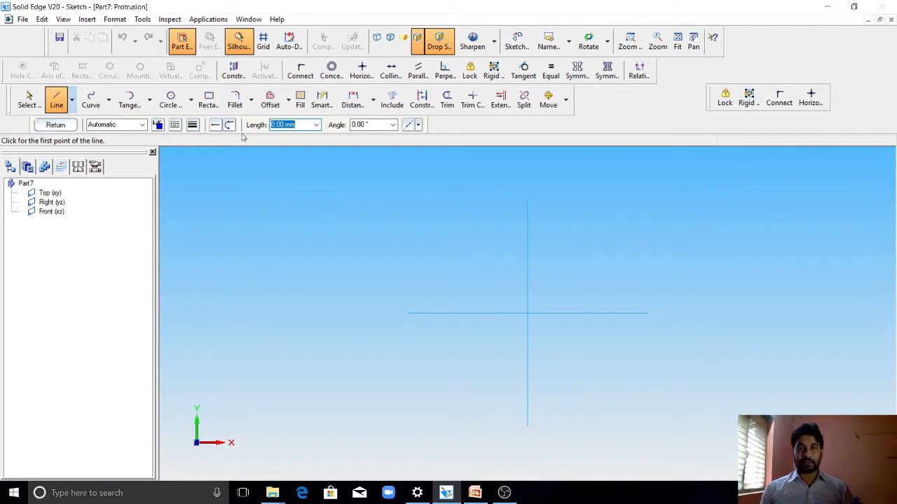
{"action": "left_click", "coordinate": [209, 100]}
{"action": "left_click", "coordinate": [428, 237]}
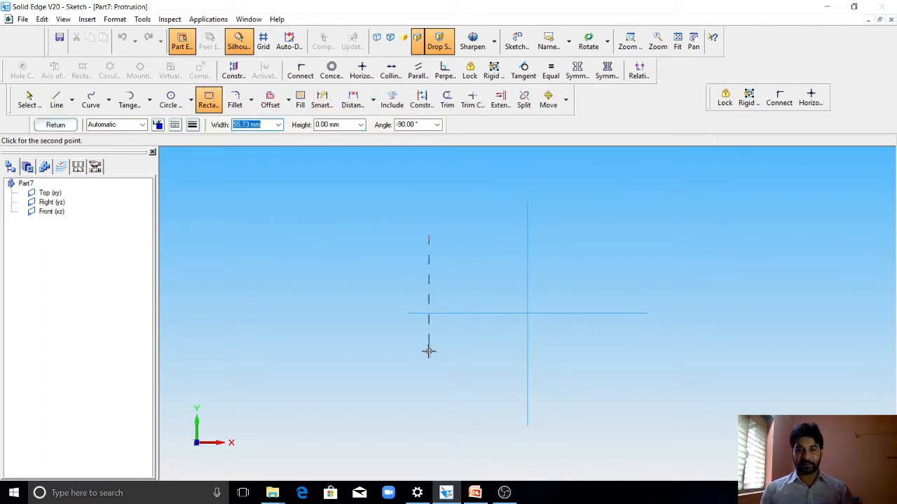
{"action": "left_click", "coordinate": [427, 359]}
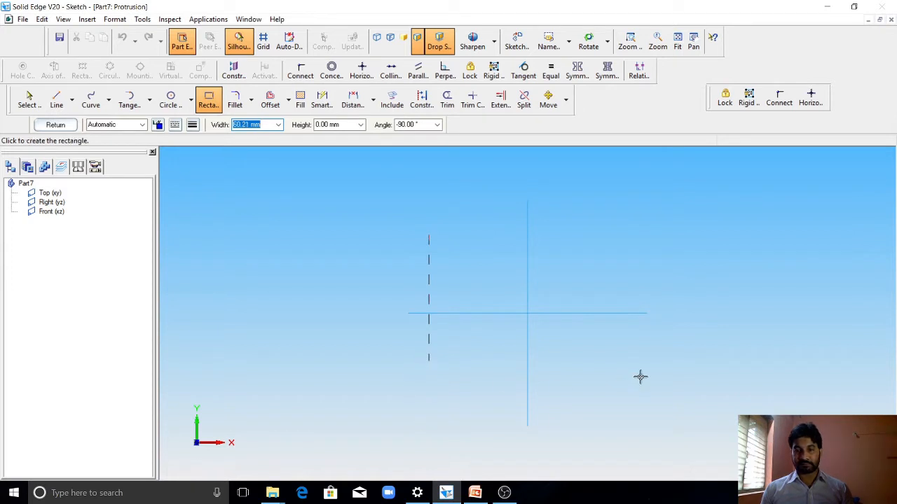
{"action": "left_click", "coordinate": [667, 363]}
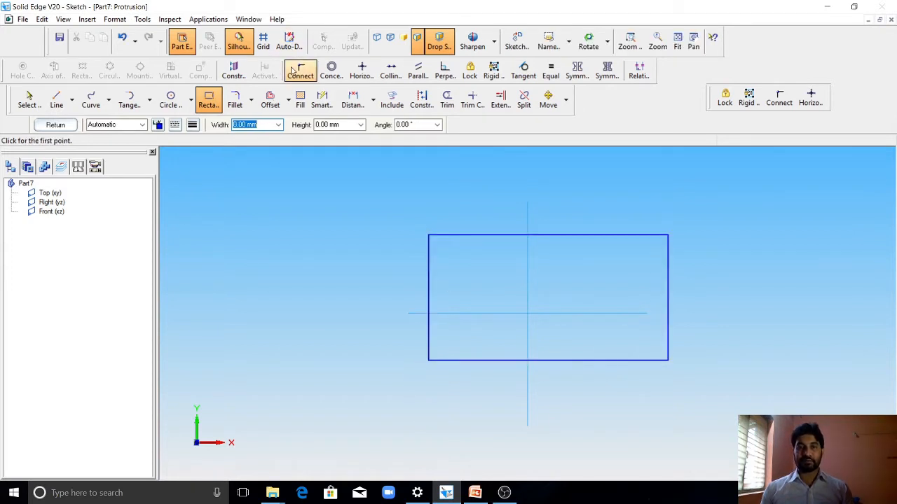
Place a smart dimension above the rectangle's upper horizontal edge.
{"action": "left_click", "coordinate": [323, 98]}
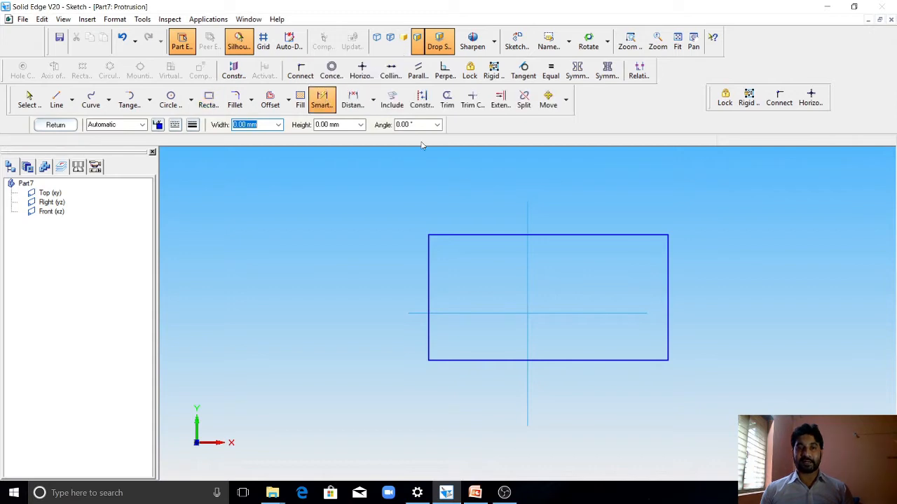
{"action": "left_click", "coordinate": [547, 239]}
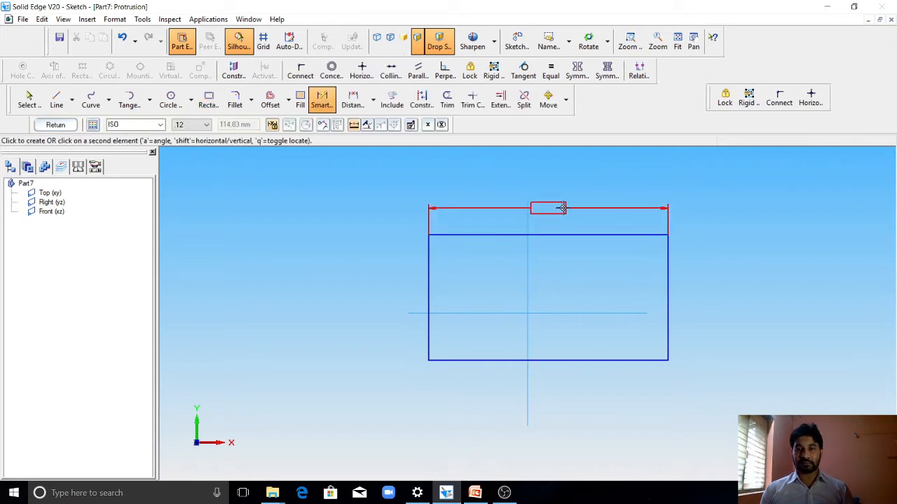
{"action": "left_click", "coordinate": [546, 208]}
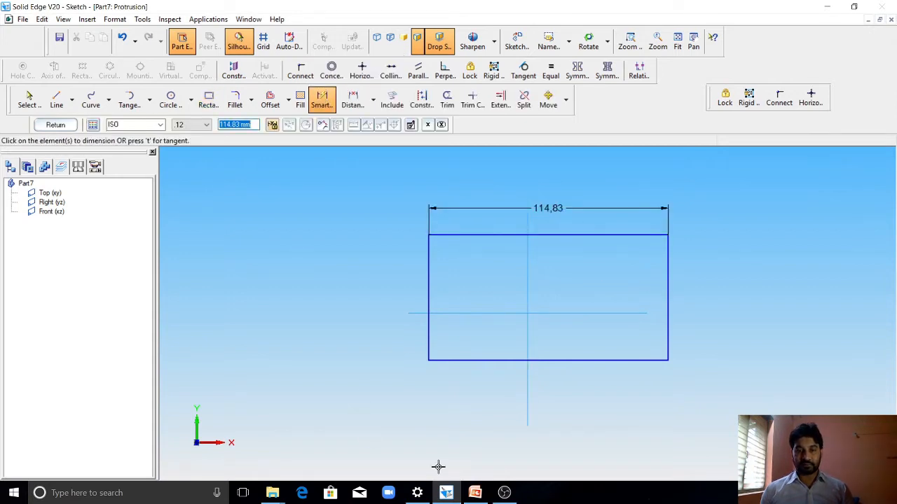
Check the base length on the Model 7 slide in PowerPoint, return to Solid Edge and set the rectangle's horizontal dimension to 130 mm.
{"action": "left_click", "coordinate": [475, 494]}
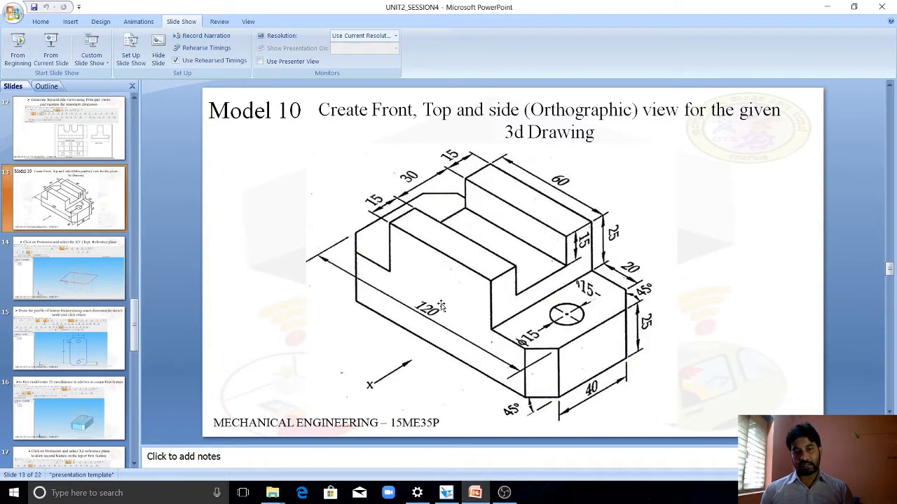
{"action": "scroll", "coordinate": [63, 266], "scroll_direction": "up", "scroll_amount": 10}
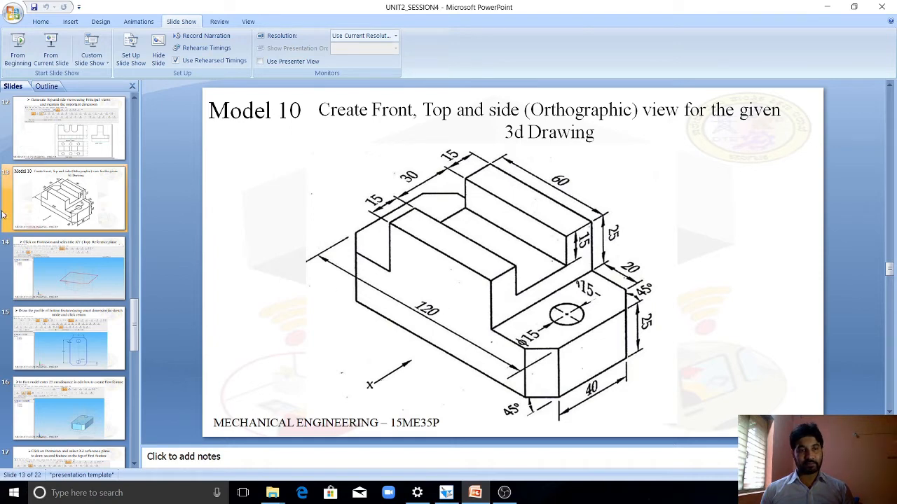
{"action": "left_click", "coordinate": [69, 269]}
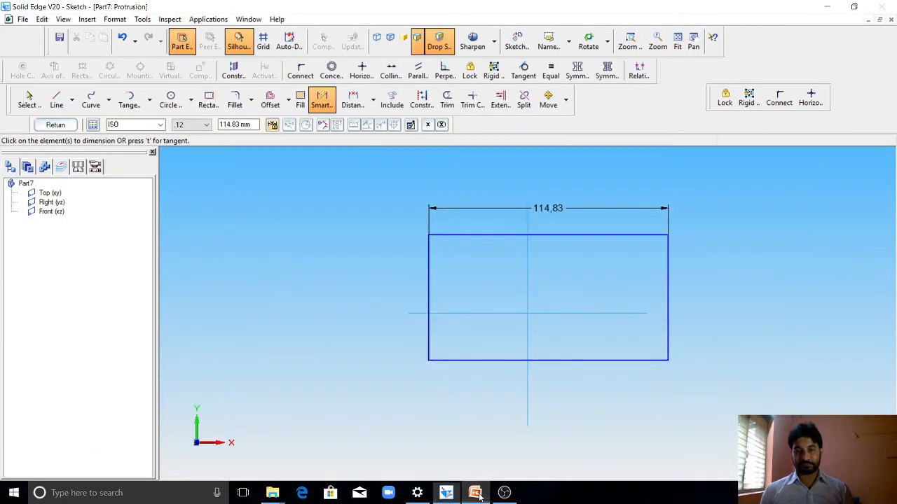
{"action": "left_click", "coordinate": [446, 492]}
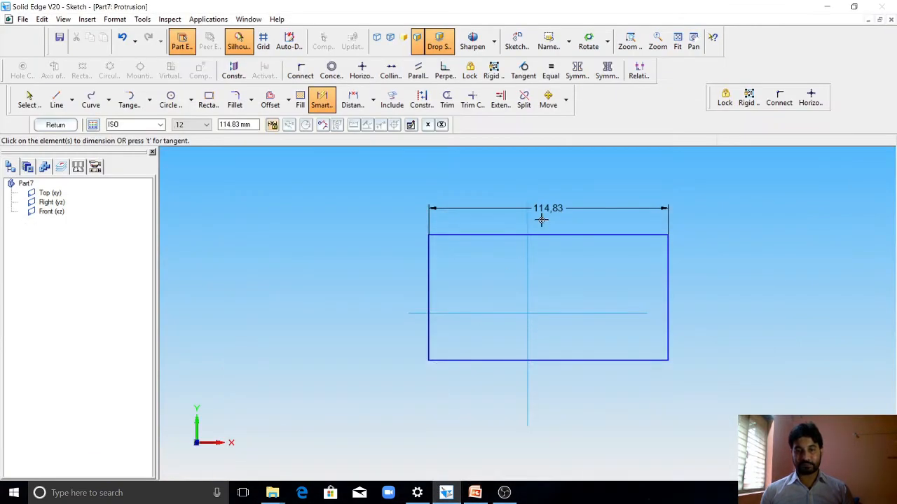
{"action": "left_click", "coordinate": [238, 126]}
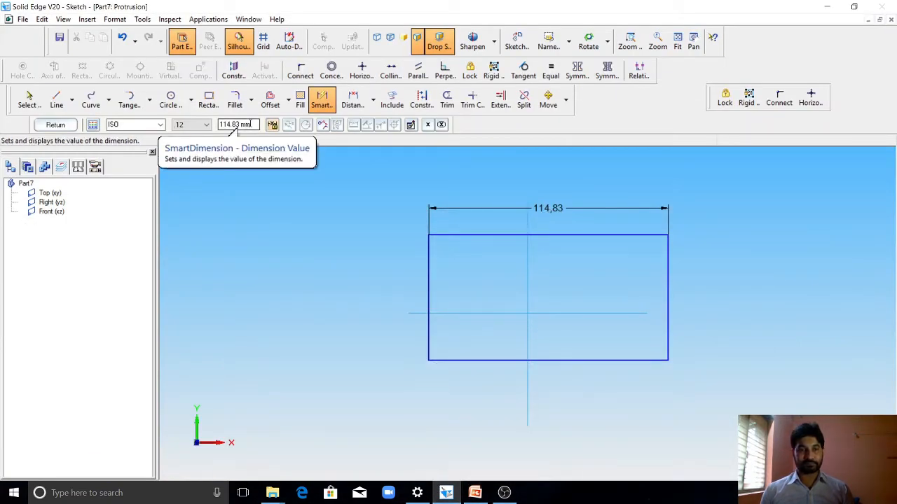
{"action": "left_click_drag", "start_coordinate": [250, 124], "coordinate": [188, 119]}
{"action": "type", "text": "130"}
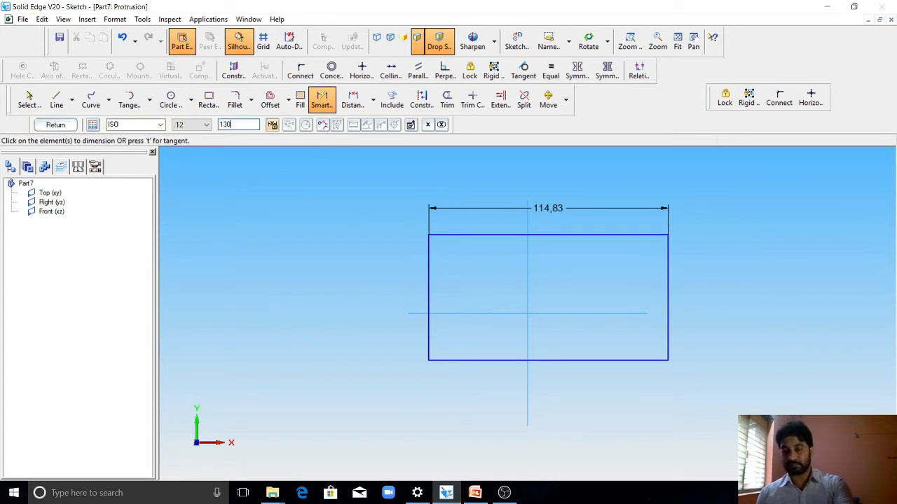
{"action": "key", "text": "Return"}
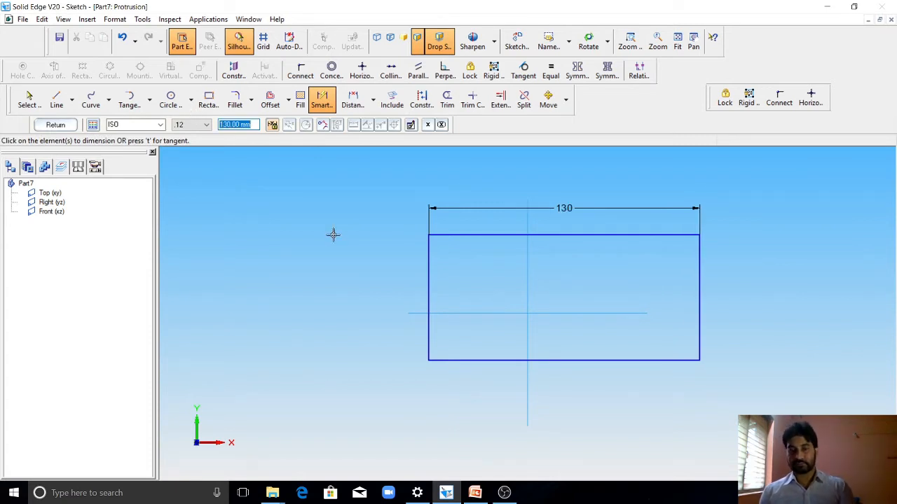
Dimension the rectangle's right edge, check the base depth on the PowerPoint drawing, and set the dimension to 90 mm in Solid Edge.
{"action": "left_click", "coordinate": [330, 107]}
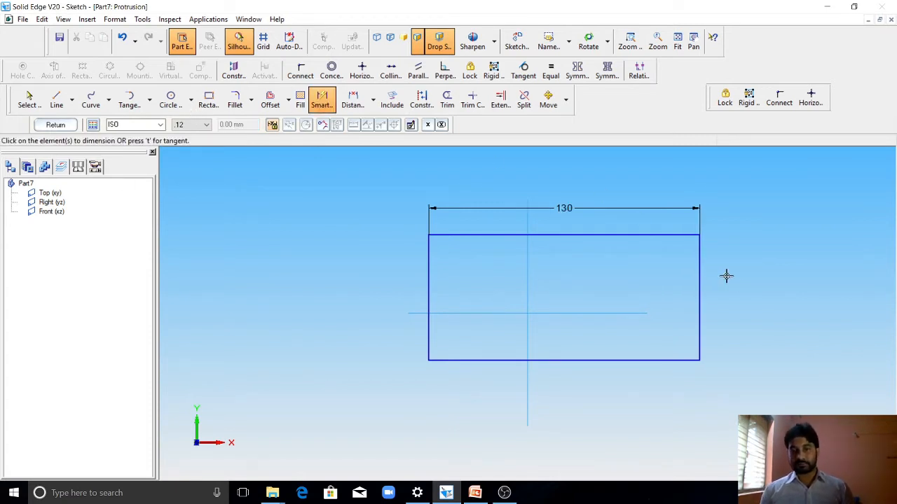
{"action": "left_click", "coordinate": [700, 302]}
{"action": "left_click", "coordinate": [733, 297]}
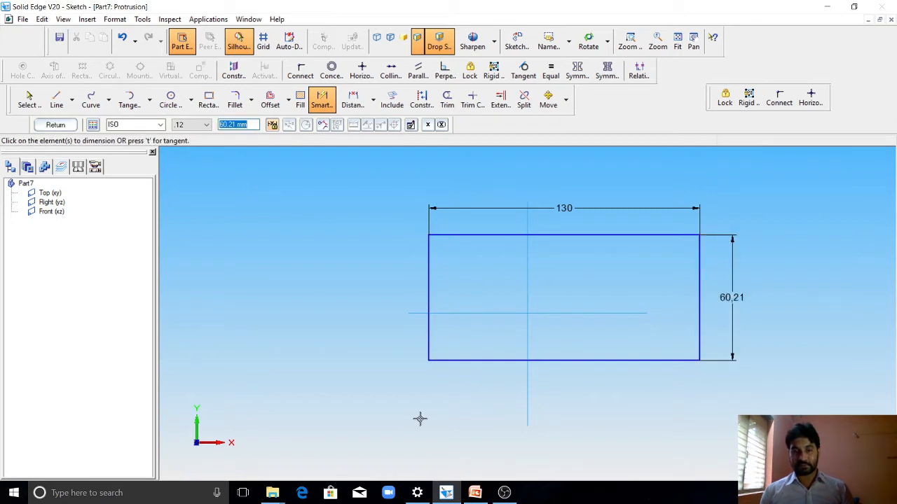
{"action": "left_click", "coordinate": [475, 494]}
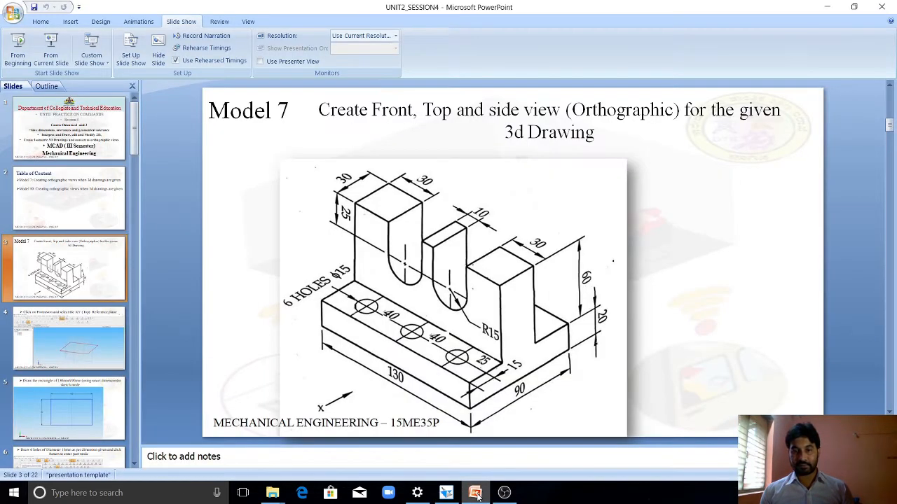
{"action": "left_click", "coordinate": [475, 494]}
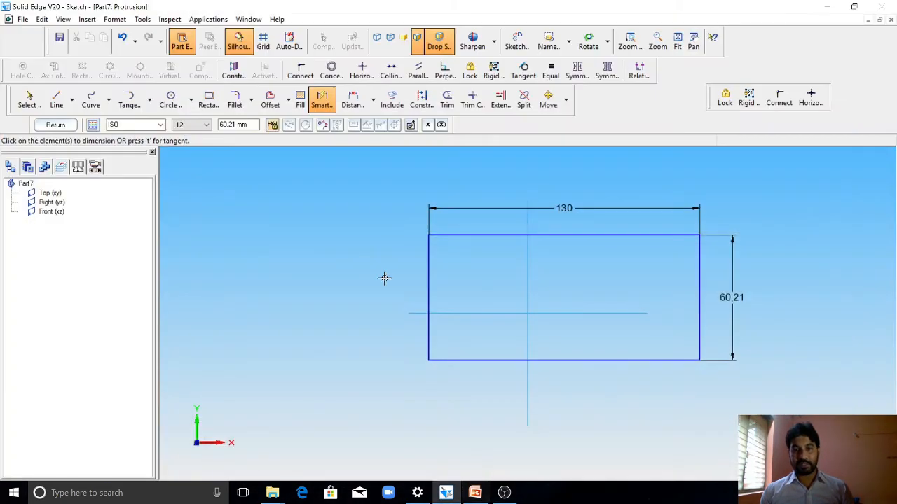
{"action": "left_click", "coordinate": [256, 124]}
{"action": "type", "text": "9"}
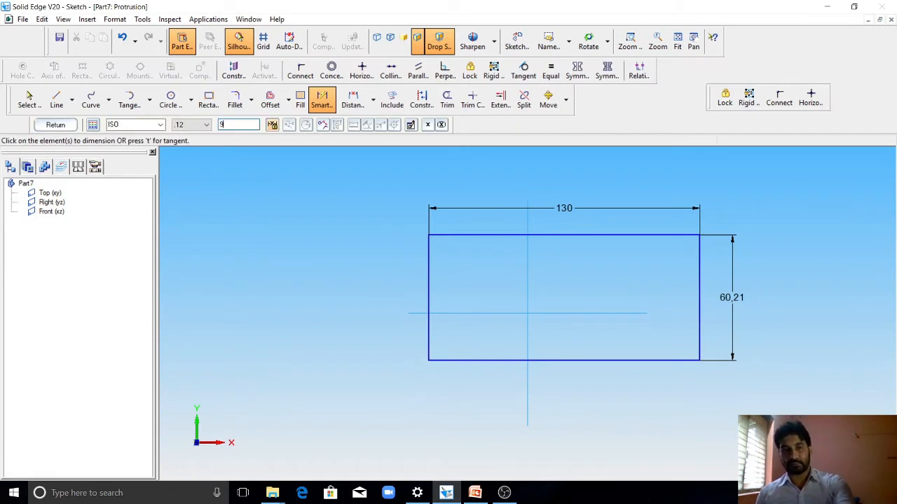
{"action": "type", "text": "0"}
{"action": "key", "text": "Return"}
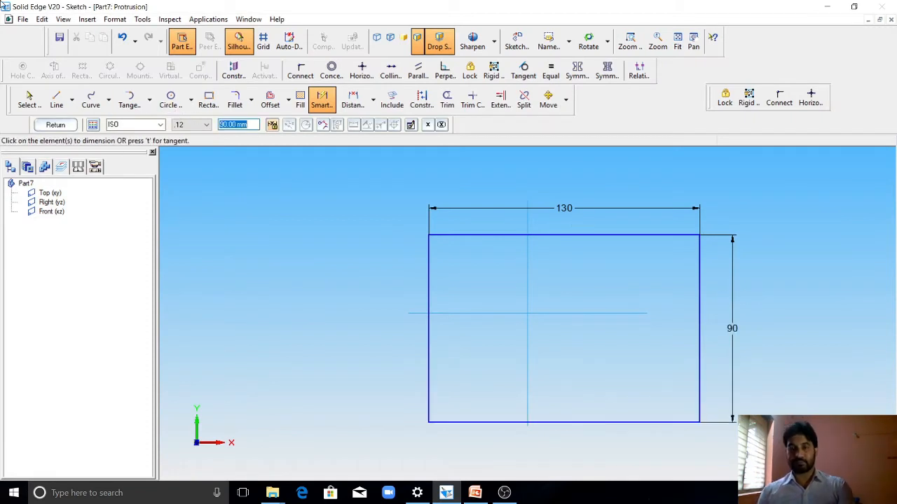
Dimension from the vertical reference line to the rectangle's left edge and set the distance to 65 mm.
{"action": "left_click", "coordinate": [530, 290]}
{"action": "left_click", "coordinate": [428, 293]}
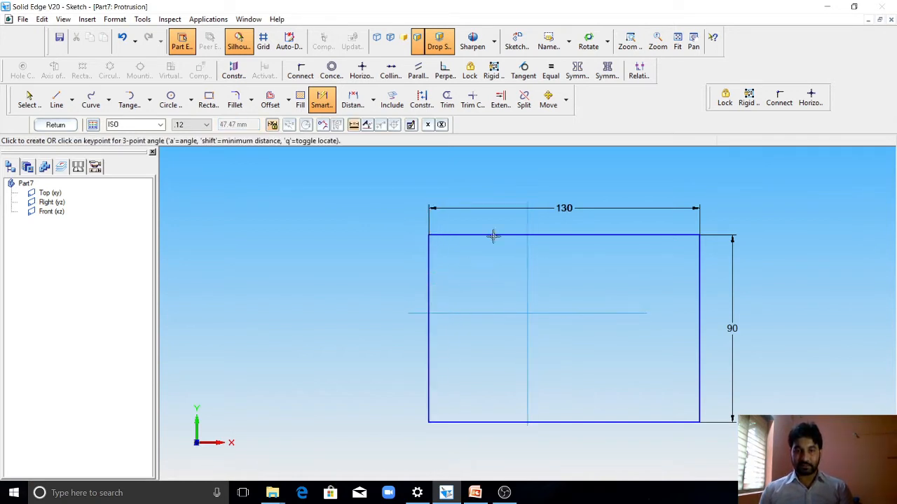
{"action": "left_click", "coordinate": [509, 190]}
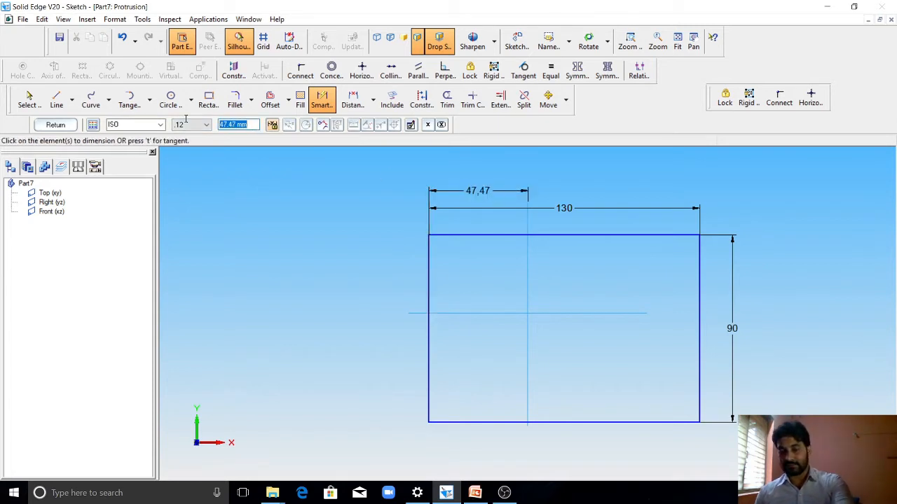
{"action": "type", "text": "65"}
{"action": "key", "text": "Return"}
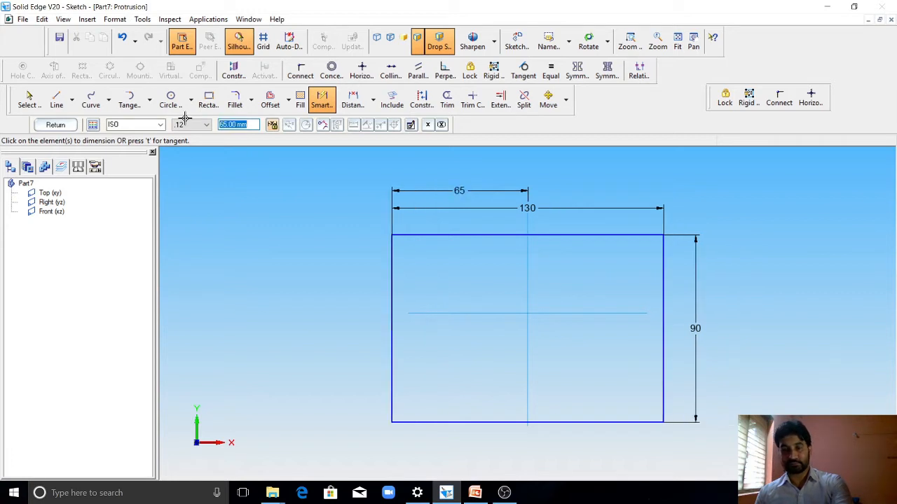
Dimension from the rectangle's bottom edge to the horizontal reference line and set the distance to 45 mm.
{"action": "left_click", "coordinate": [474, 421]}
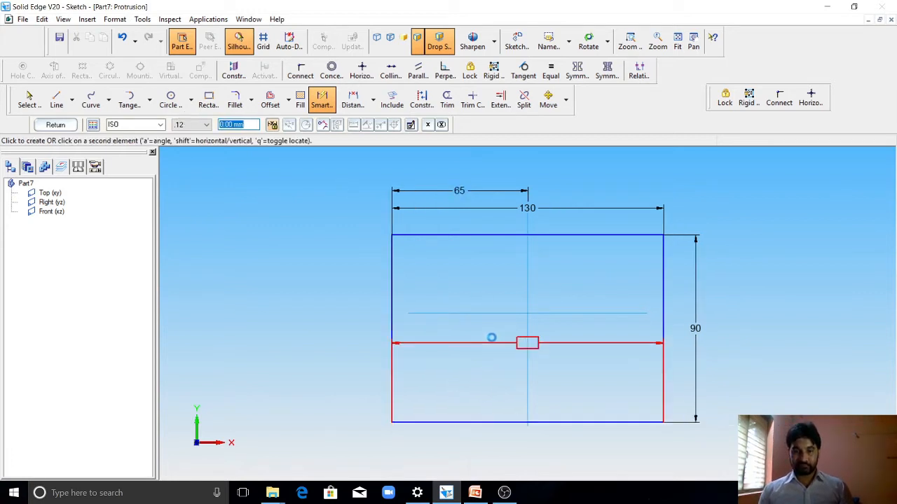
{"action": "left_click", "coordinate": [492, 316]}
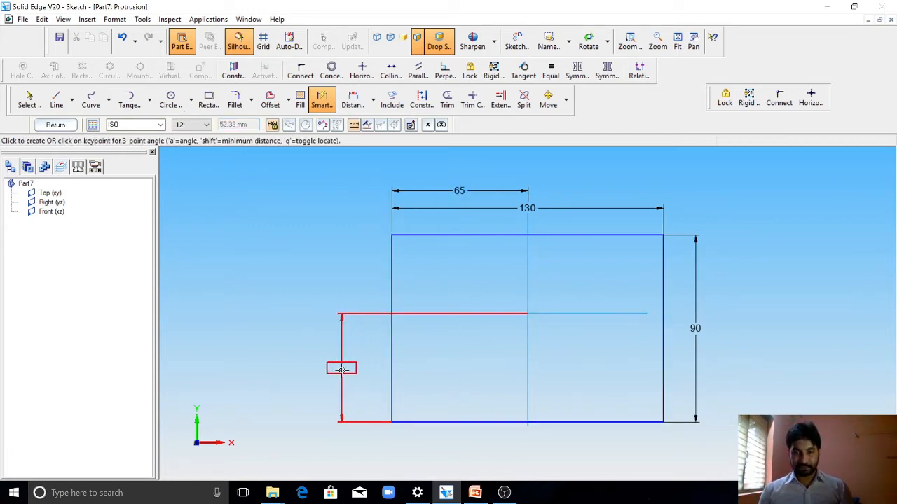
{"action": "left_click", "coordinate": [342, 366]}
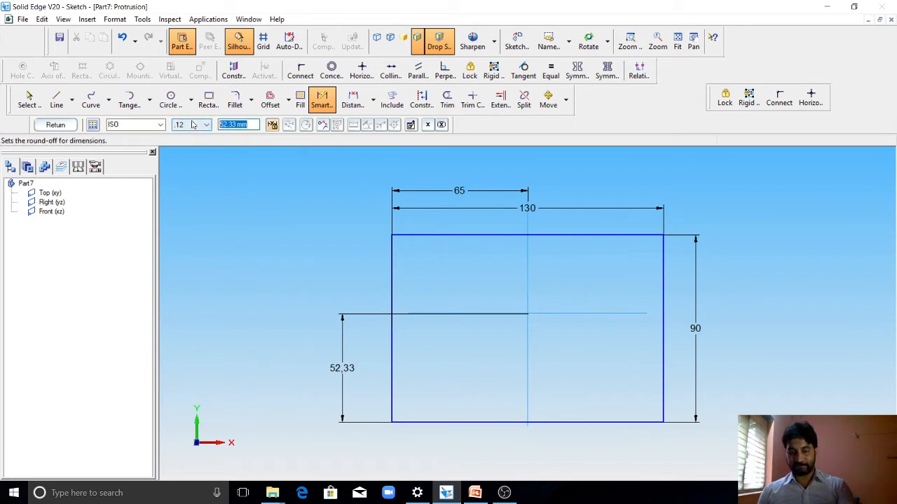
{"action": "type", "text": "45"}
{"action": "key", "text": "Return"}
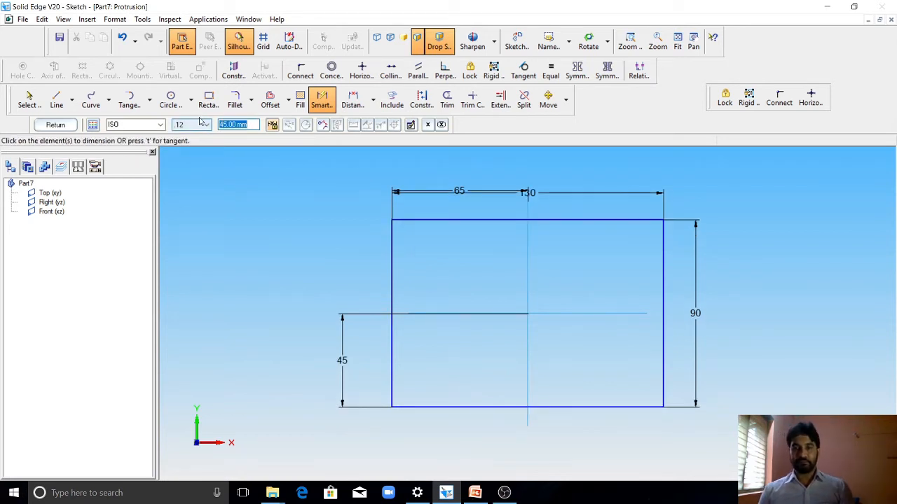
{"action": "scroll", "coordinate": [455, 178], "scroll_direction": "up", "scroll_amount": 2}
{"action": "scroll", "coordinate": [453, 179], "scroll_direction": "down", "scroll_amount": 3}
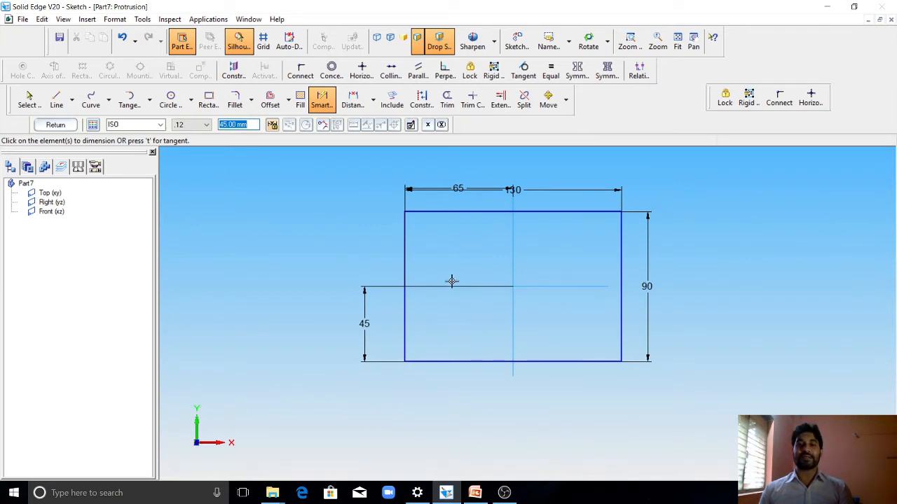
Check the Model 7 drawing in PowerPoint, return to Solid Edge and draw a horizontal line across the rectangle just above its bottom edge.
{"action": "left_click", "coordinate": [475, 493]}
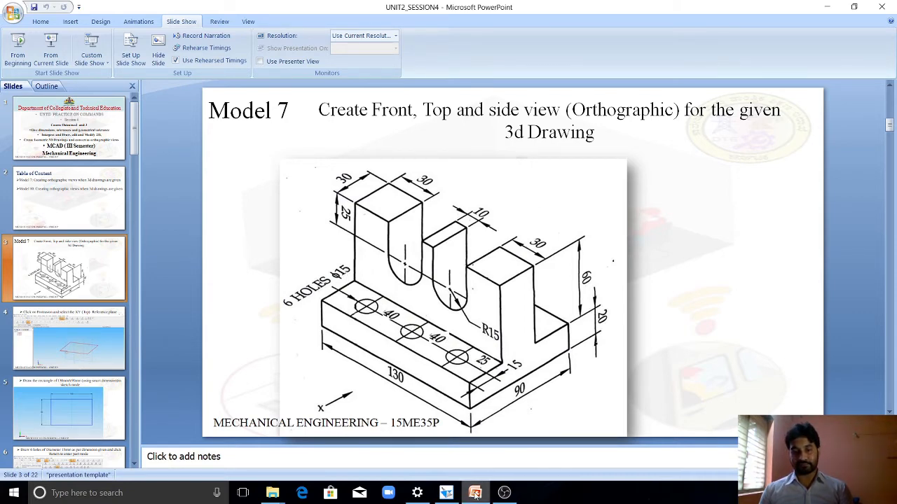
{"action": "left_click", "coordinate": [446, 492]}
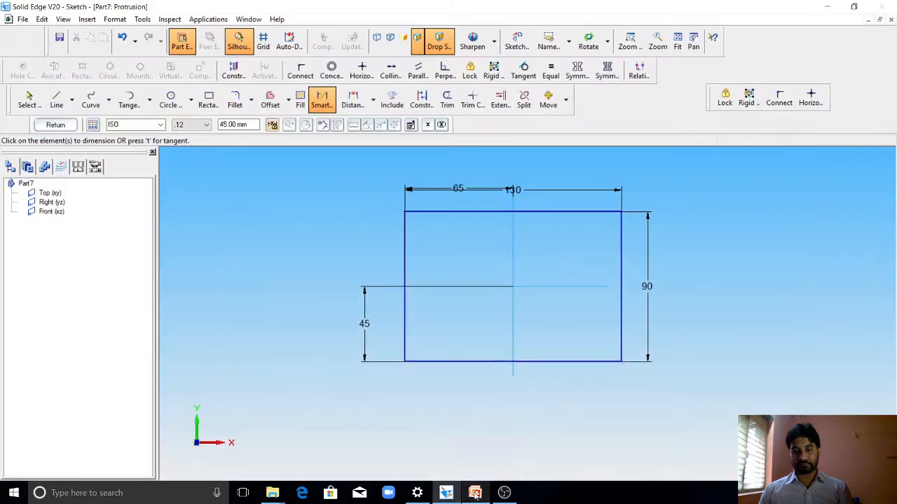
{"action": "left_click", "coordinate": [56, 99]}
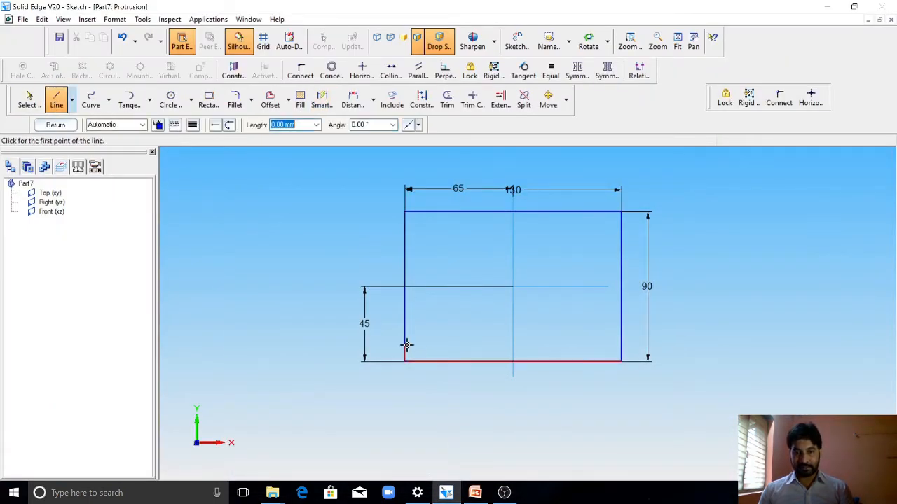
{"action": "left_click", "coordinate": [405, 344]}
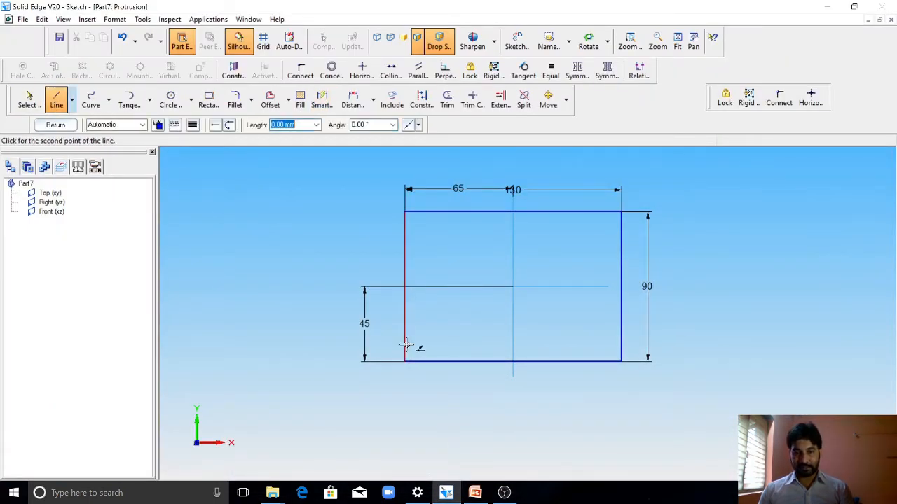
{"action": "left_click", "coordinate": [620, 345]}
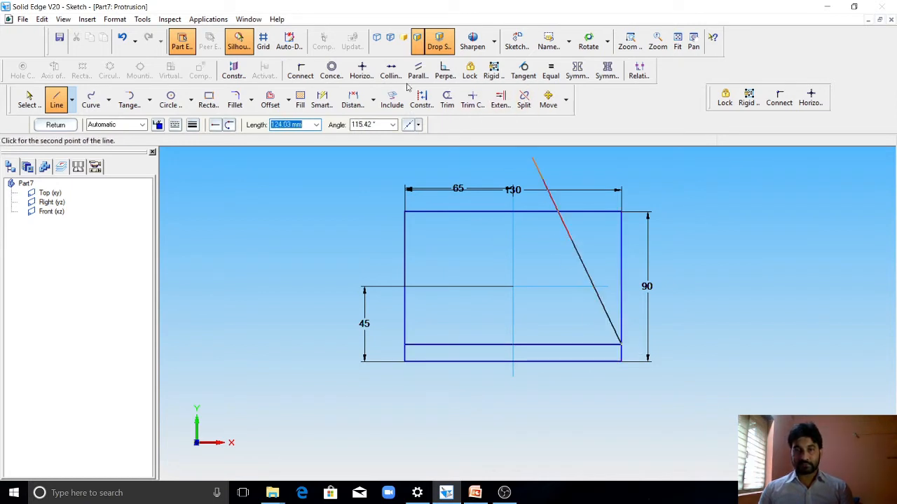
Dimension the rectangle's bottom edge, and set the distance from that edge to the horizontal line above it to 15 mm.
{"action": "left_click", "coordinate": [321, 104]}
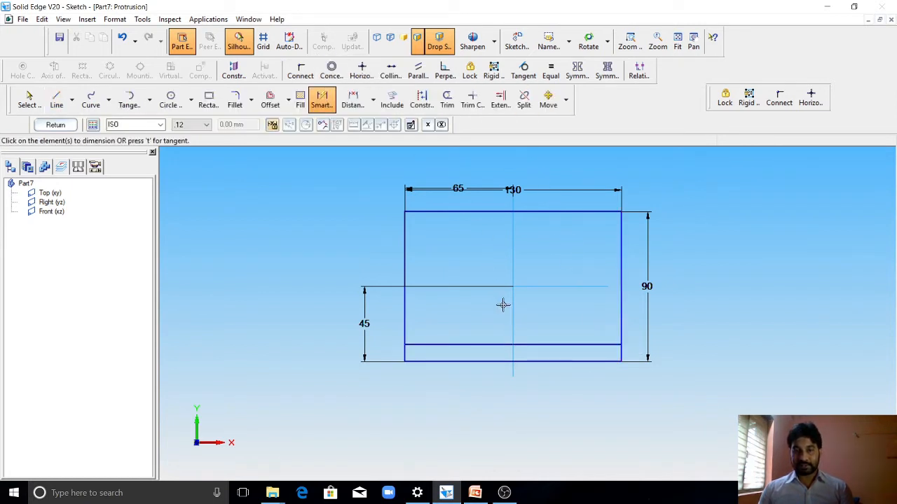
{"action": "left_click", "coordinate": [554, 362]}
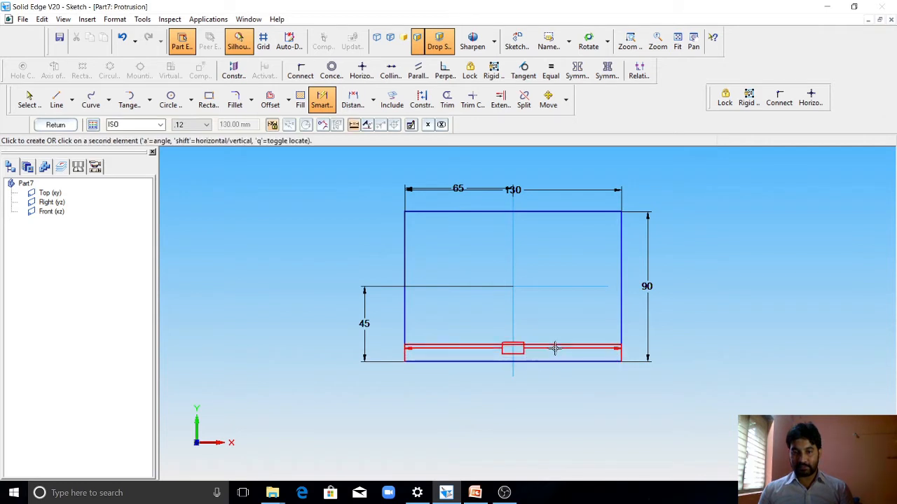
{"action": "left_click", "coordinate": [536, 351]}
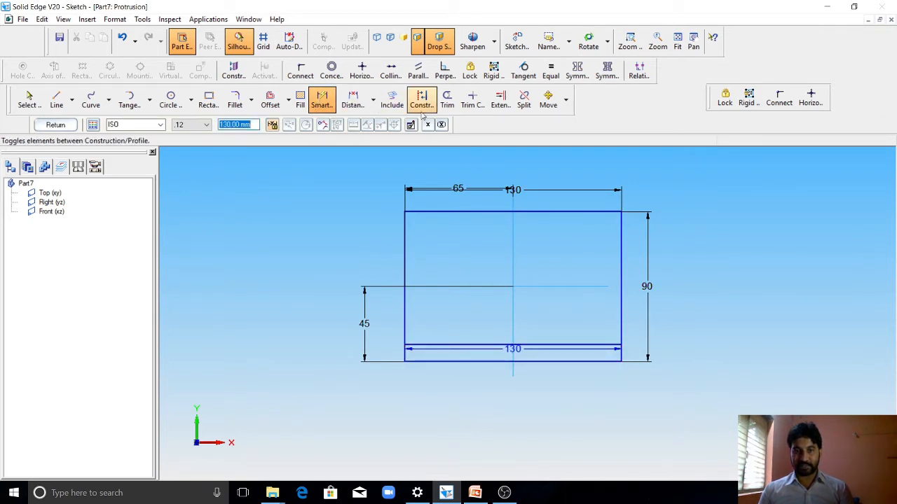
{"action": "left_click", "coordinate": [580, 359]}
{"action": "left_click", "coordinate": [579, 344]}
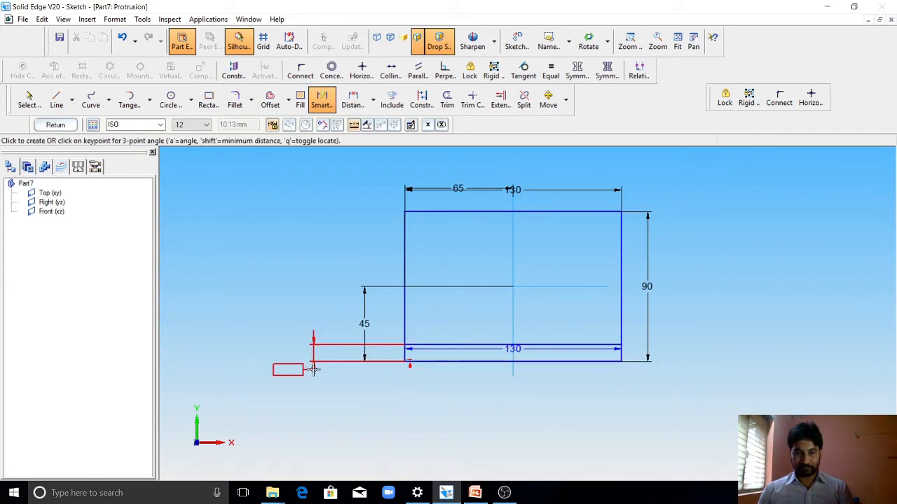
{"action": "left_click", "coordinate": [294, 369]}
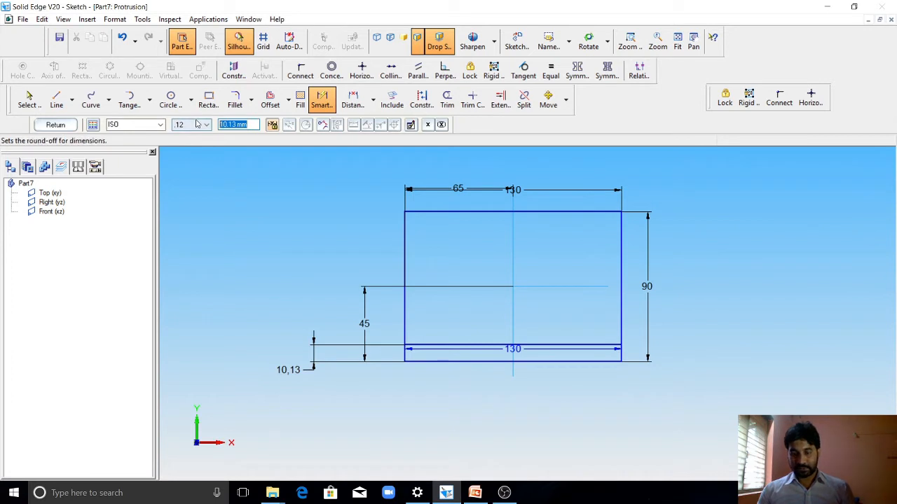
{"action": "type", "text": "15"}
{"action": "key", "text": "Return"}
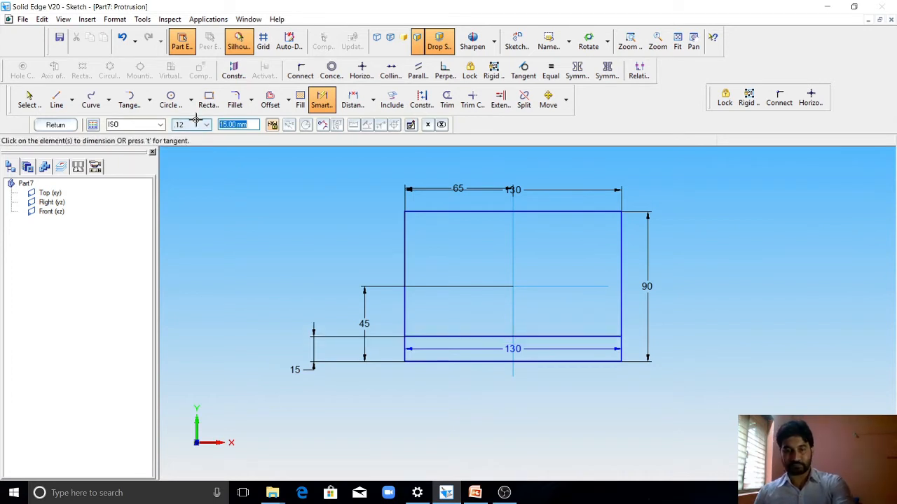
Draw three 15 mm diameter circles centred along the lower horizontal line, with the middle one on the vertical reference line.
{"action": "left_click", "coordinate": [165, 103]}
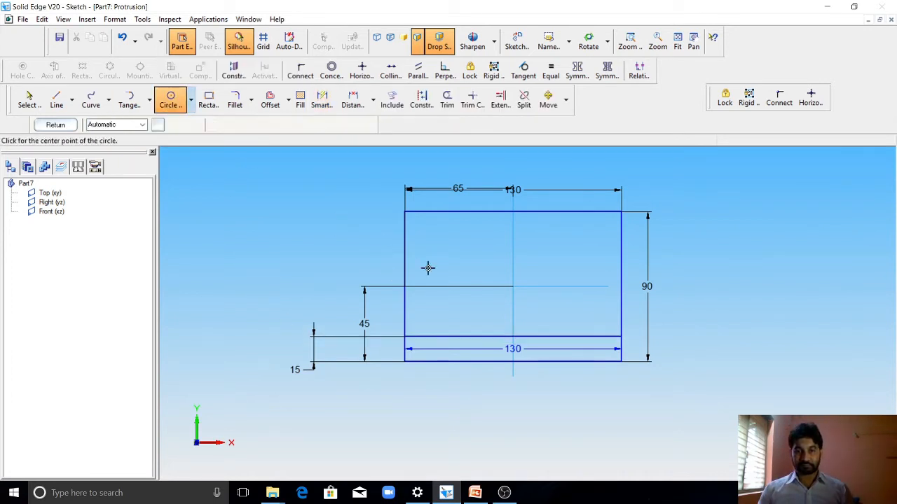
{"action": "left_click", "coordinate": [583, 337]}
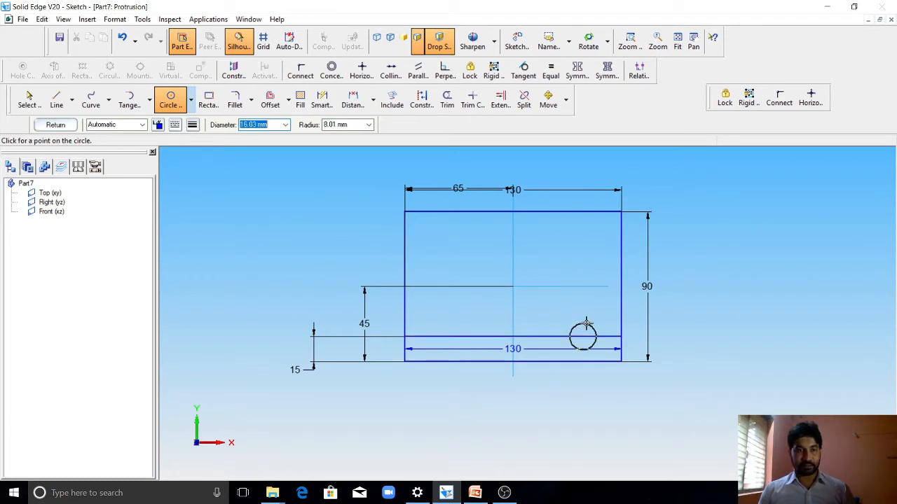
{"action": "type", "text": "1"}
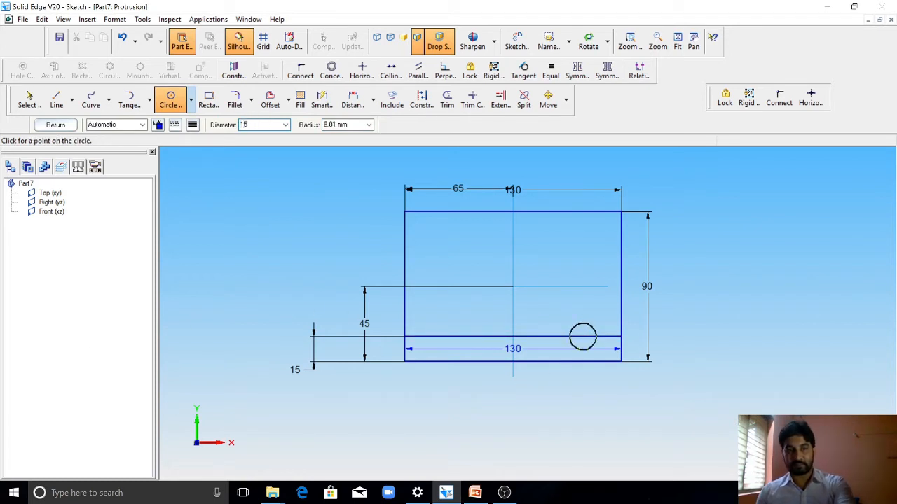
{"action": "type", "text": "5"}
{"action": "key", "text": "Return"}
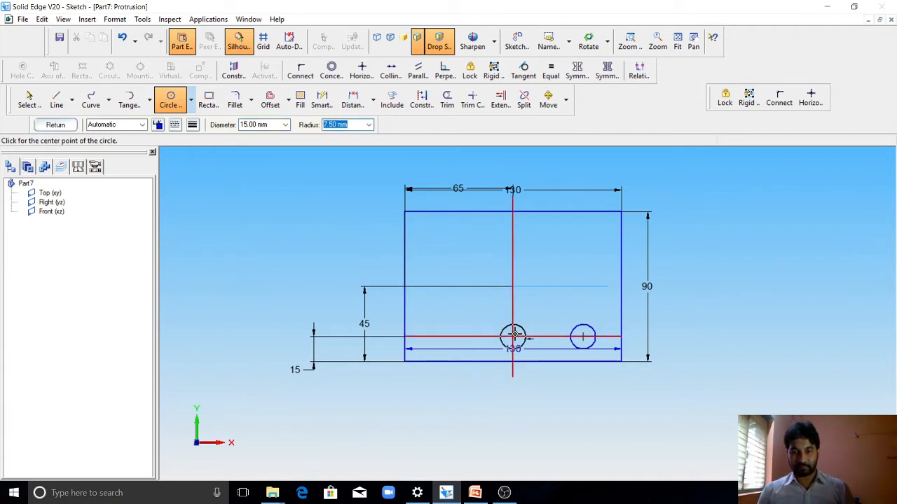
{"action": "left_click", "coordinate": [513, 337]}
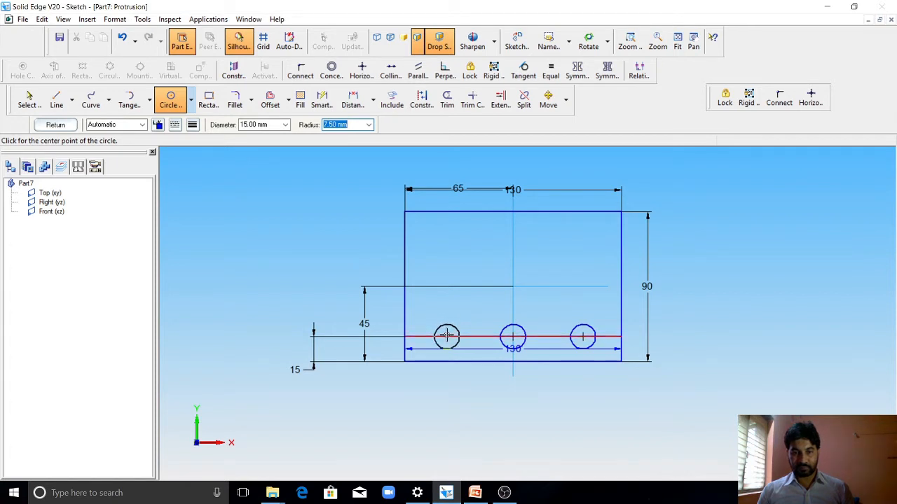
{"action": "left_click", "coordinate": [447, 336]}
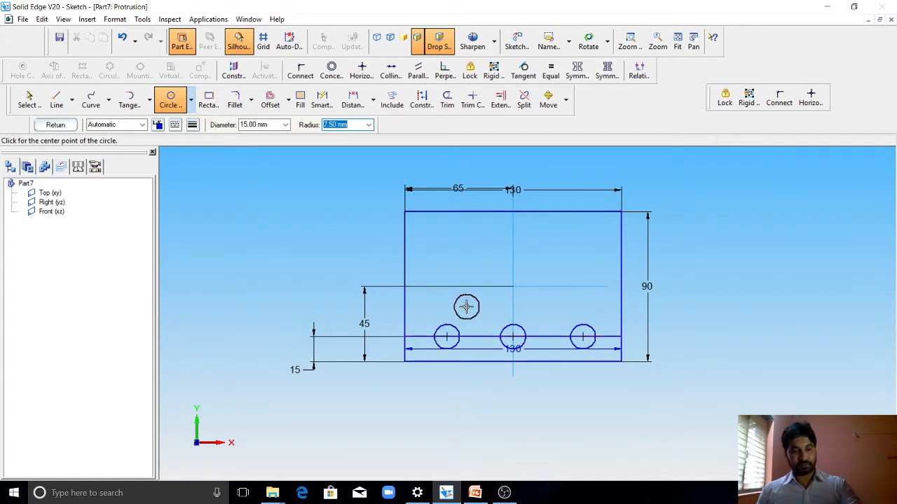
{"action": "key", "text": "Escape"}
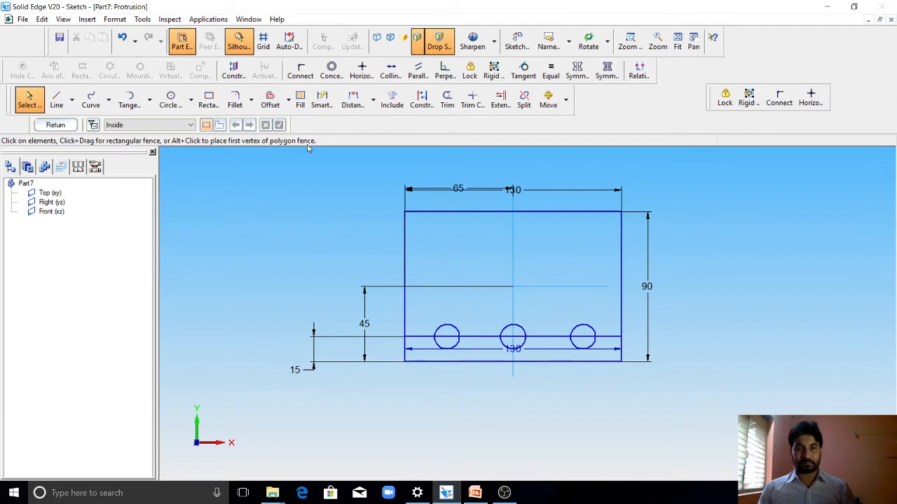
Dimension from the rectangle's right edge to the right circle's centre and set the distance to 25 mm.
{"action": "left_click", "coordinate": [321, 100]}
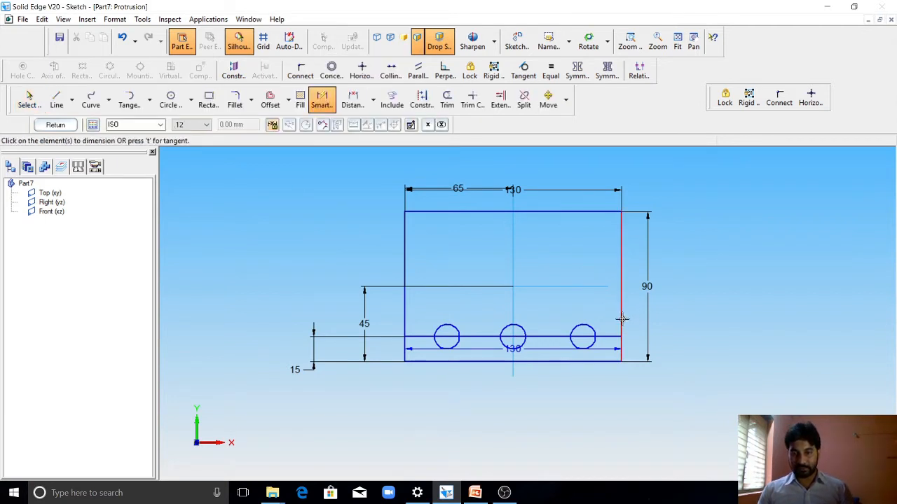
{"action": "left_click", "coordinate": [622, 319]}
{"action": "left_click", "coordinate": [587, 332]}
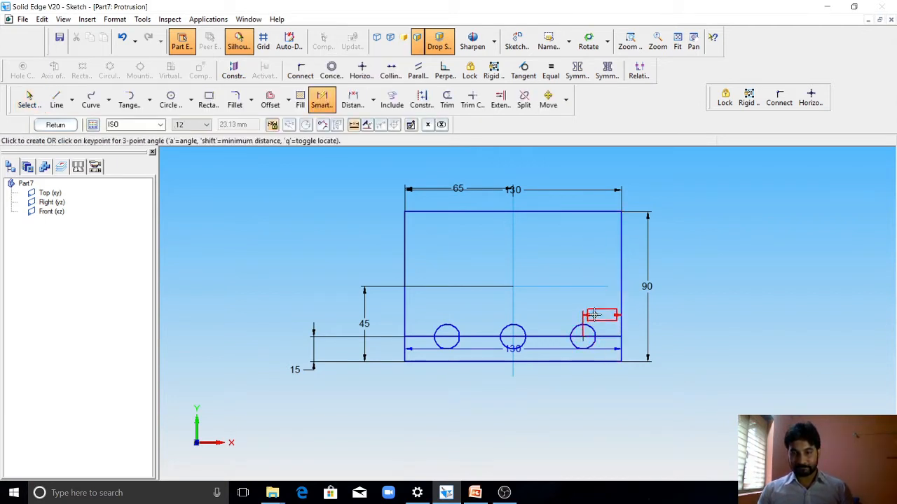
{"action": "left_click", "coordinate": [565, 307]}
{"action": "type", "text": "25"}
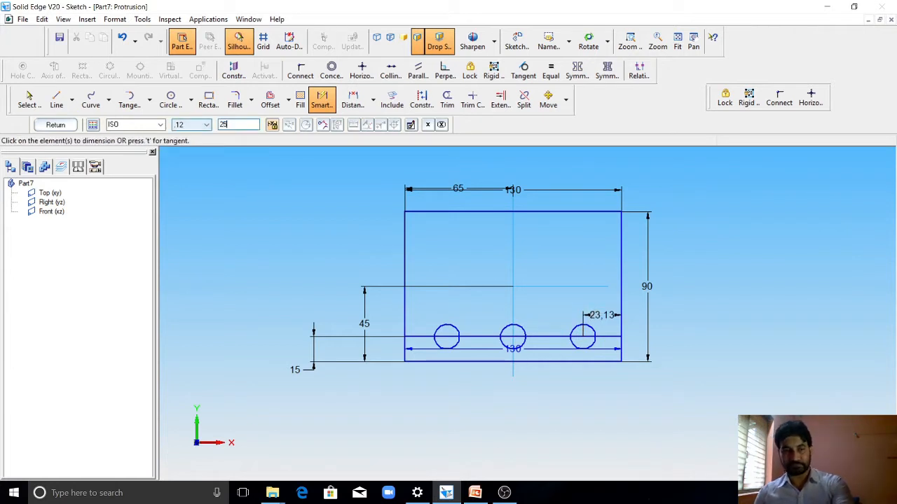
{"action": "key", "text": "Return"}
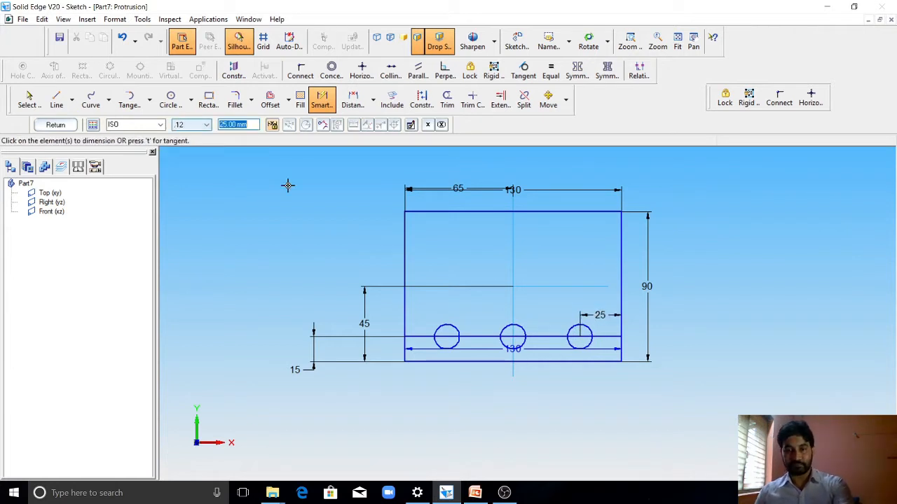
Dimension the spacing between the right and middle circles, and set the spacing between the middle and left circles to 40 mm.
{"action": "left_click", "coordinate": [569, 328]}
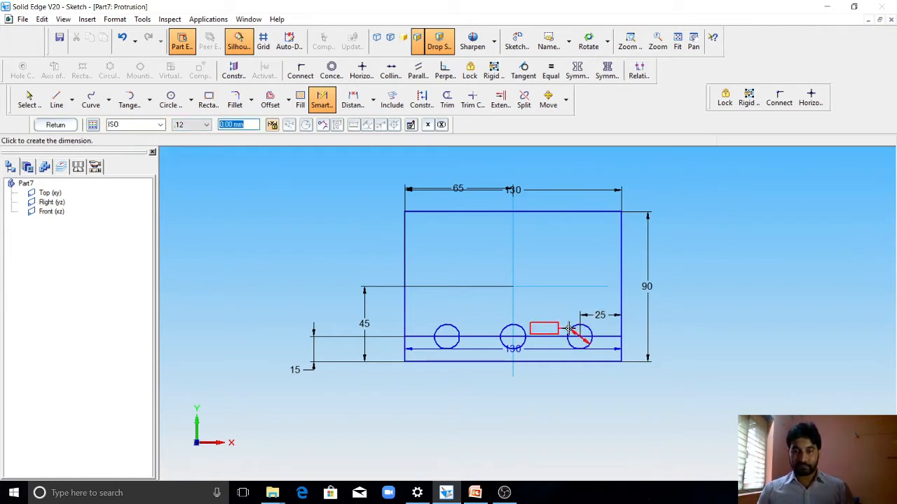
{"action": "left_click", "coordinate": [516, 326]}
{"action": "left_click", "coordinate": [526, 313]}
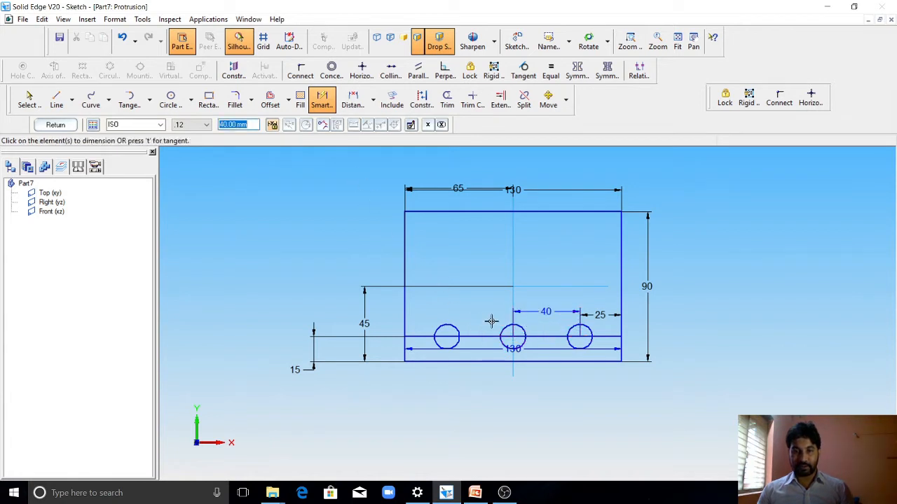
{"action": "left_click", "coordinate": [522, 340]}
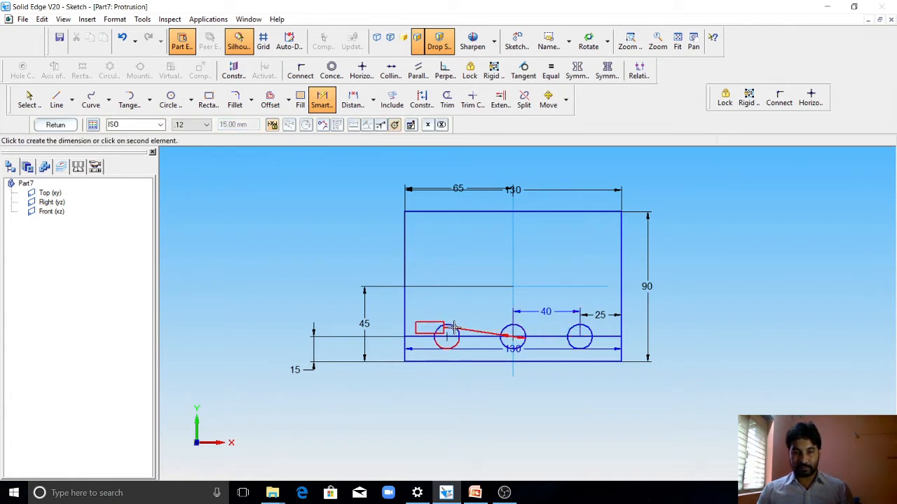
{"action": "left_click", "coordinate": [454, 326]}
{"action": "left_click", "coordinate": [481, 311]}
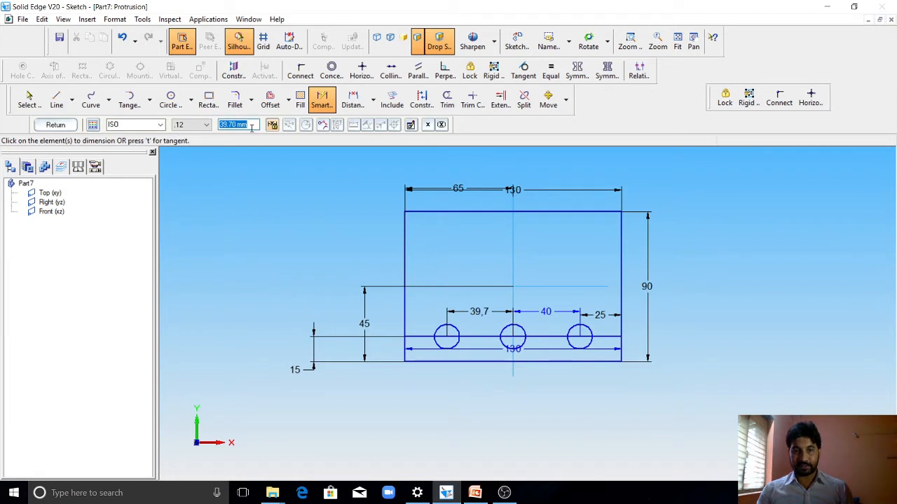
{"action": "type", "text": "4"}
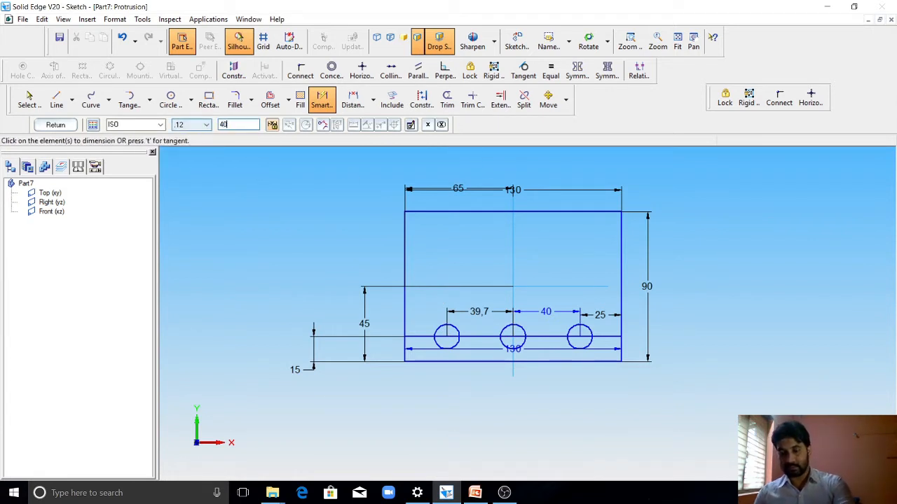
{"action": "type", "text": "0"}
{"action": "key", "text": "Return"}
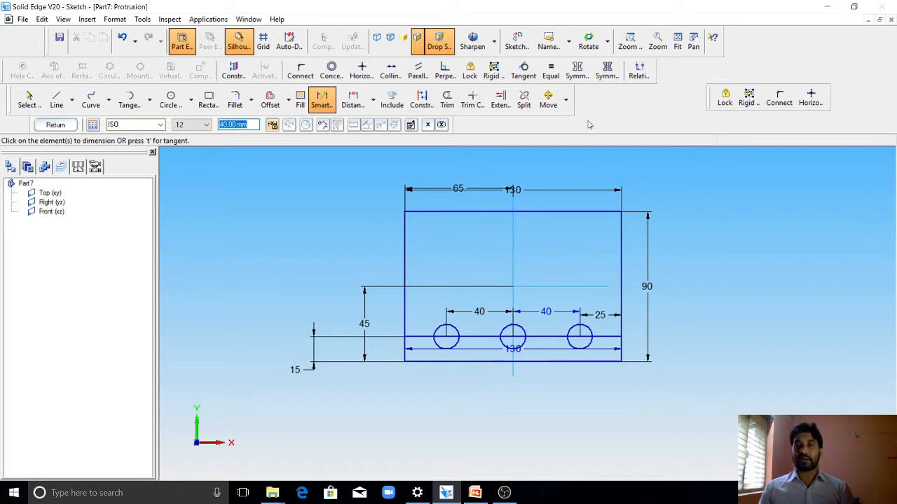
Mirror the three lower circles about the horizontal reference line to create the upper row.
{"action": "left_click", "coordinate": [566, 104]}
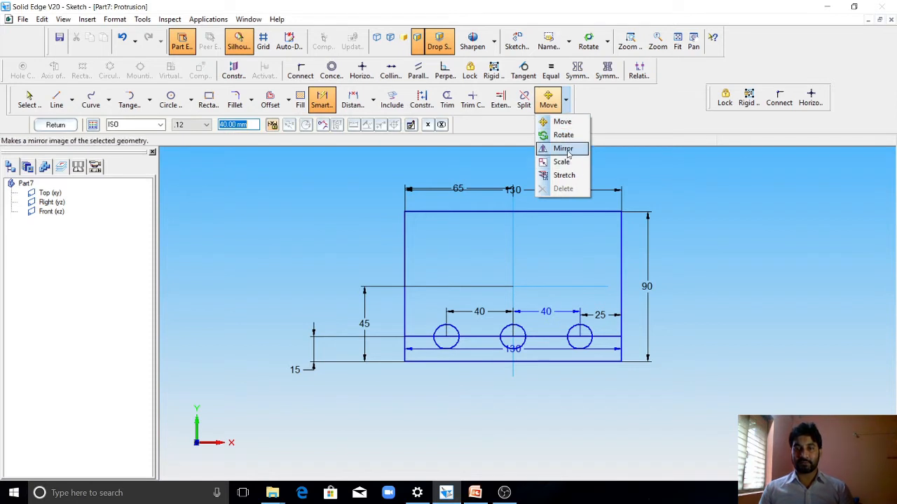
{"action": "left_click", "coordinate": [568, 149]}
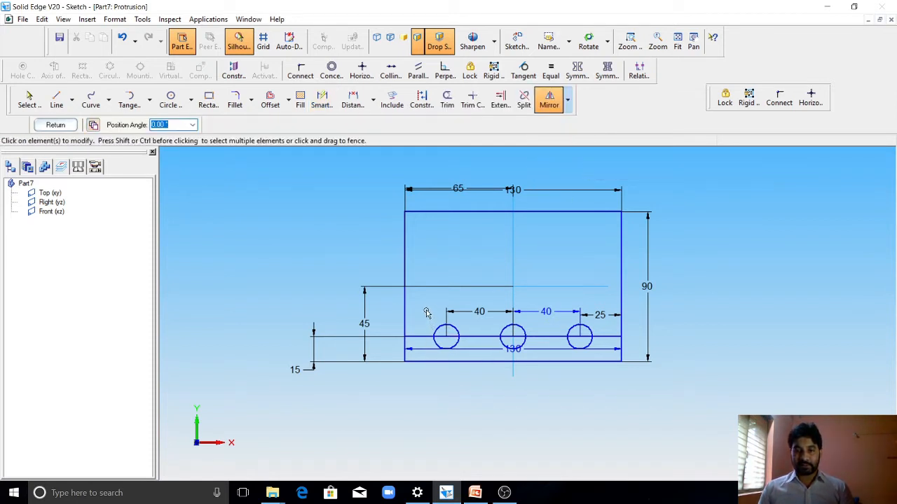
{"action": "left_click_drag", "start_coordinate": [426, 312], "coordinate": [594, 356]}
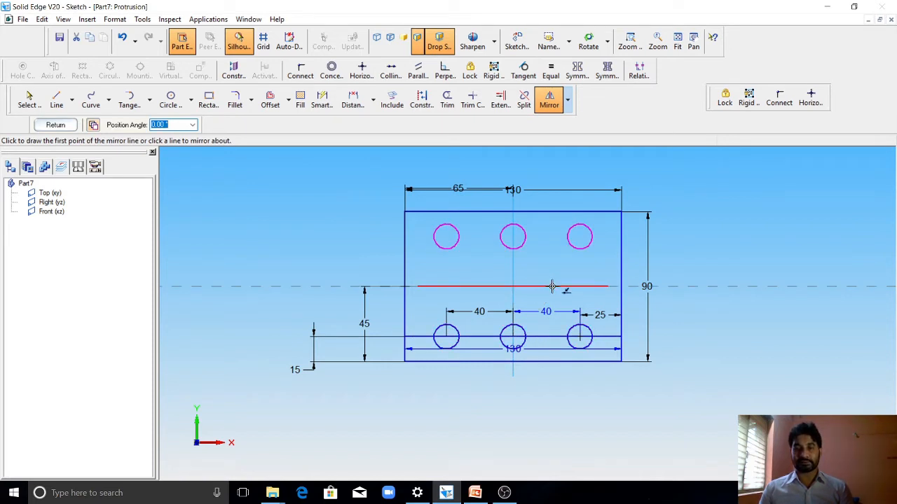
{"action": "left_click", "coordinate": [552, 287]}
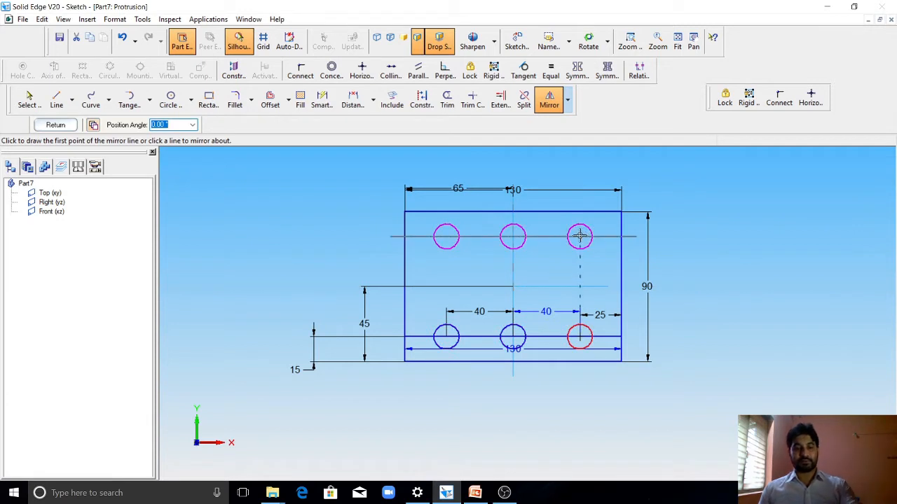
{"action": "key", "text": "Escape"}
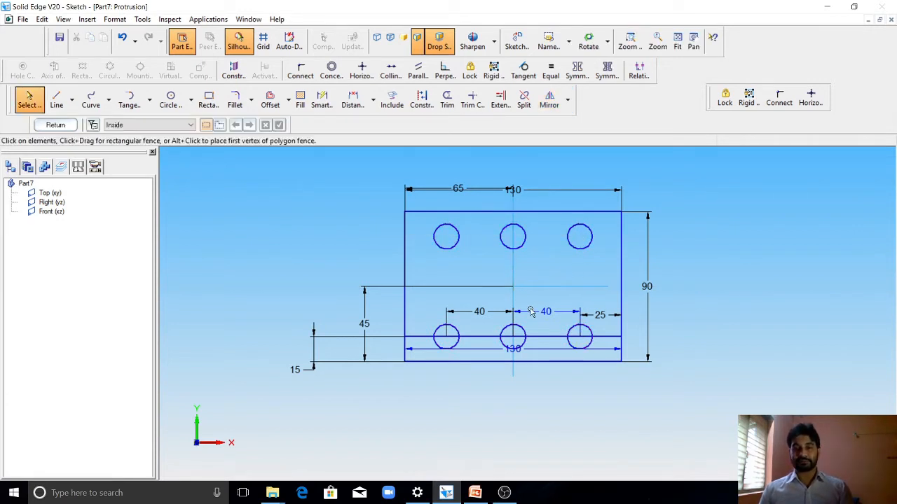
Delete the horizontal line running through the lower circles and finish the base sketch.
{"action": "left_click", "coordinate": [421, 337]}
{"action": "key", "text": "Delete"}
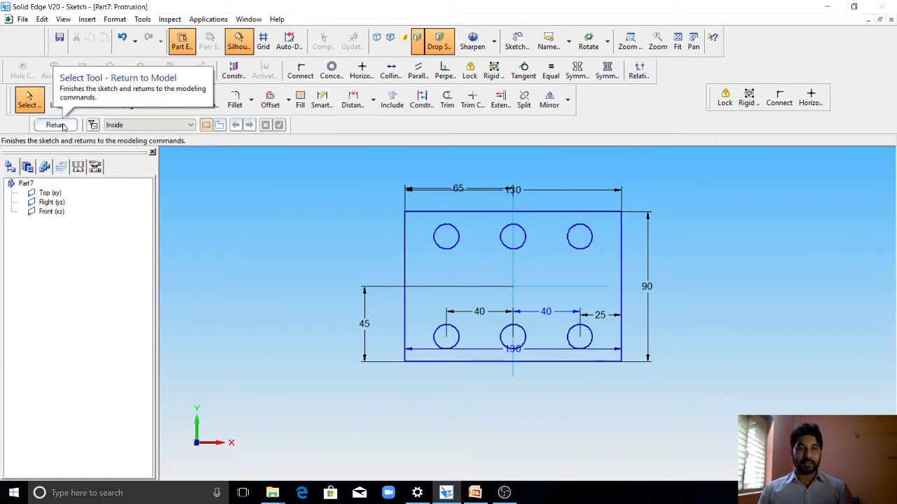
{"action": "left_click", "coordinate": [63, 127]}
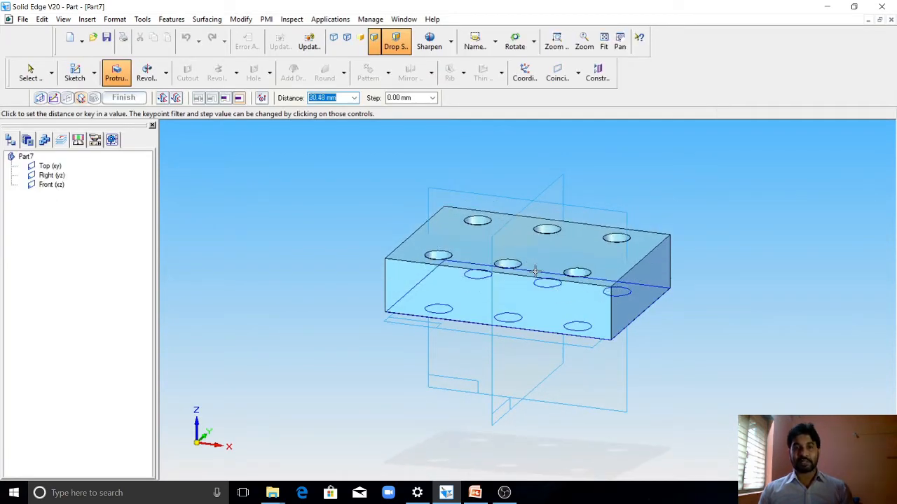
Extrude the base profile 20 mm upward and finish the protrusion.
{"action": "type", "text": "20"}
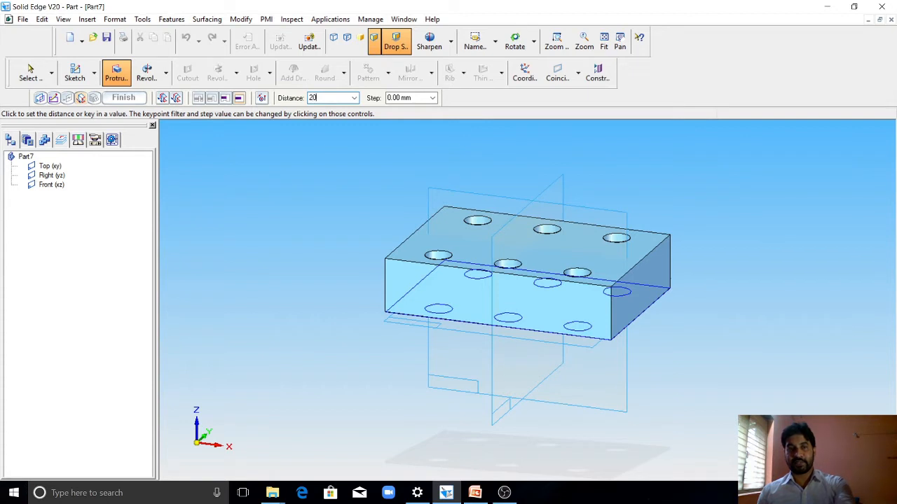
{"action": "key", "text": "Return"}
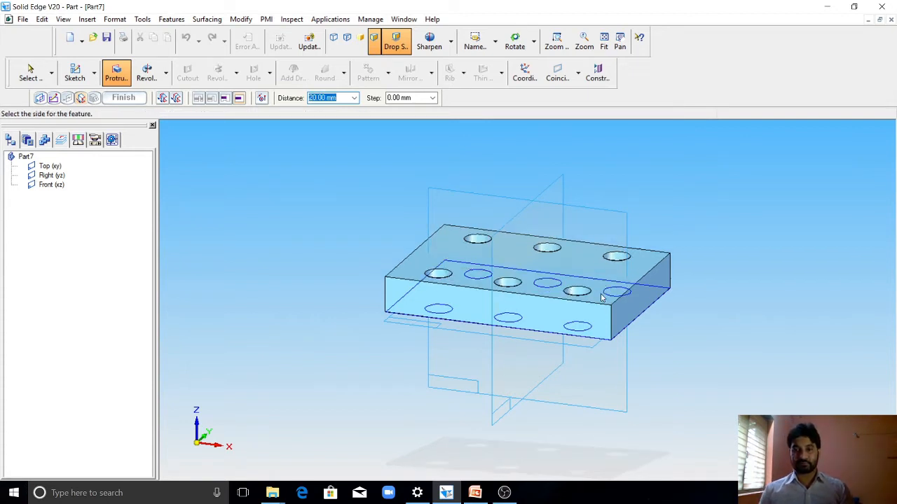
{"action": "left_click", "coordinate": [601, 298]}
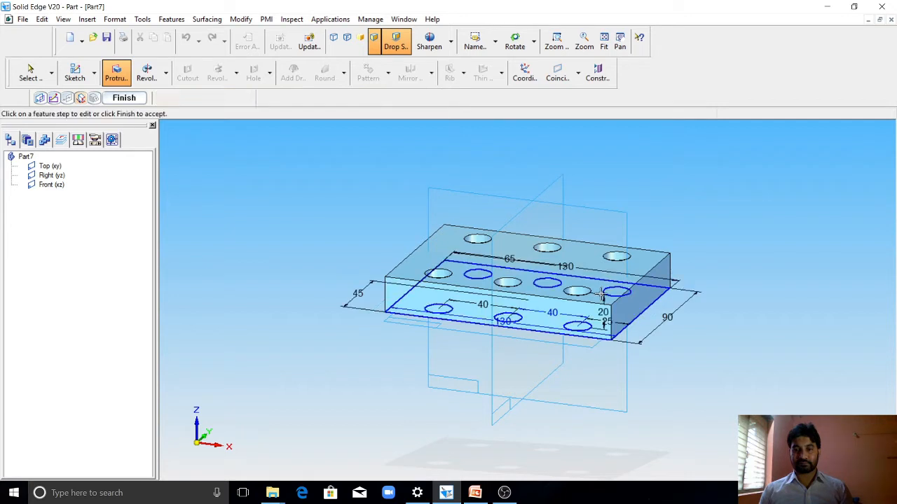
{"action": "left_click", "coordinate": [125, 98]}
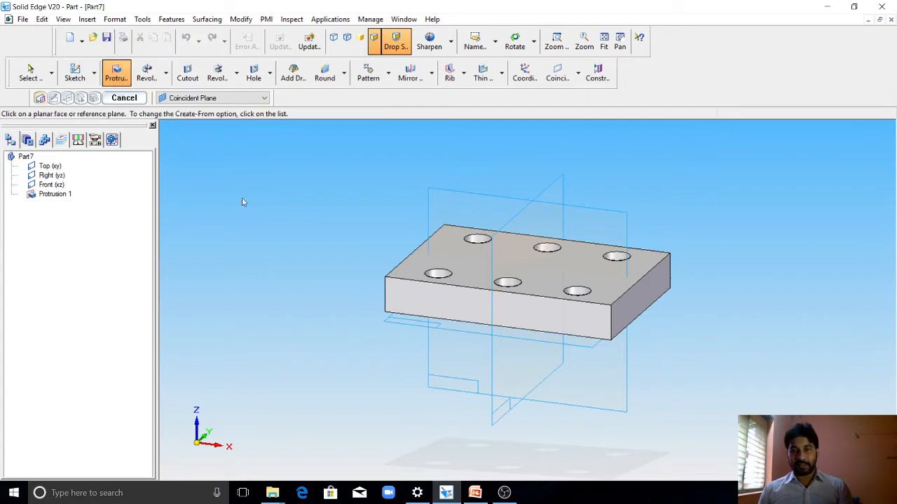
Start the new protrusion's profile sketch on the front (xz) plane and check the Model 7 drawing in PowerPoint.
{"action": "left_click", "coordinate": [483, 199]}
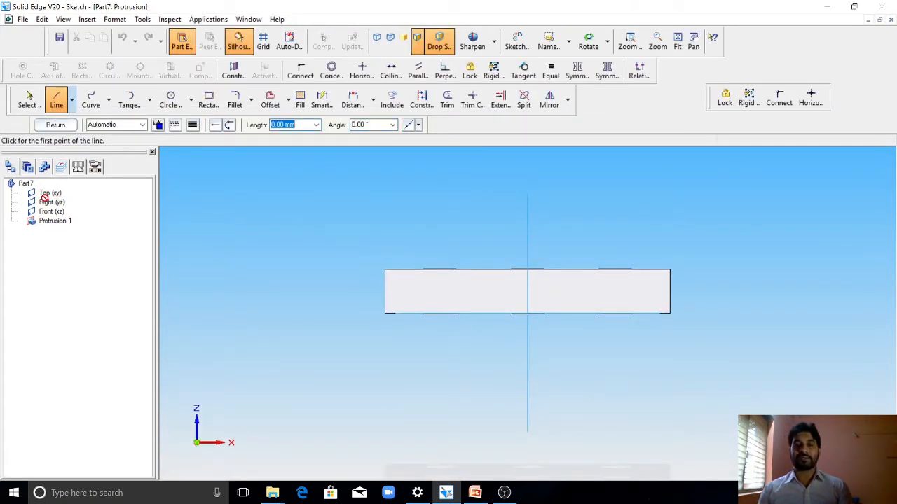
{"action": "scroll", "coordinate": [280, 310], "scroll_direction": "down", "scroll_amount": 2}
{"action": "scroll", "coordinate": [432, 263], "scroll_direction": "up", "scroll_amount": 1}
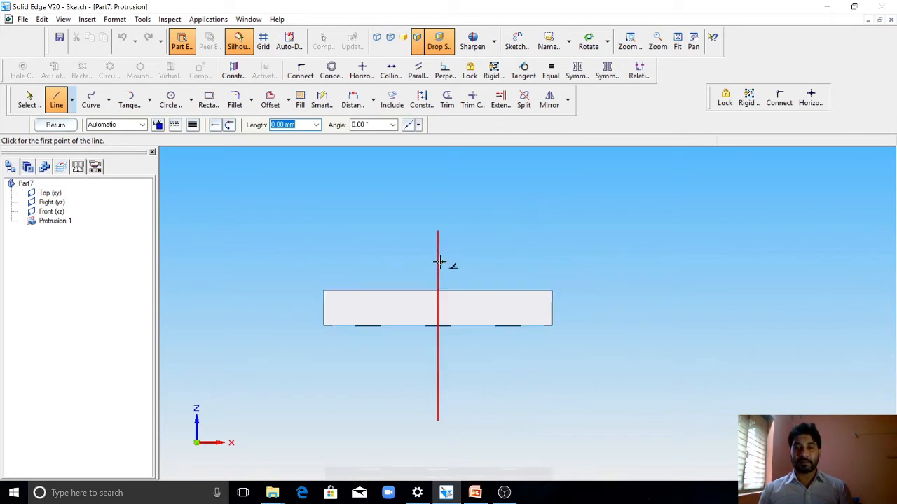
{"action": "left_click", "coordinate": [475, 494]}
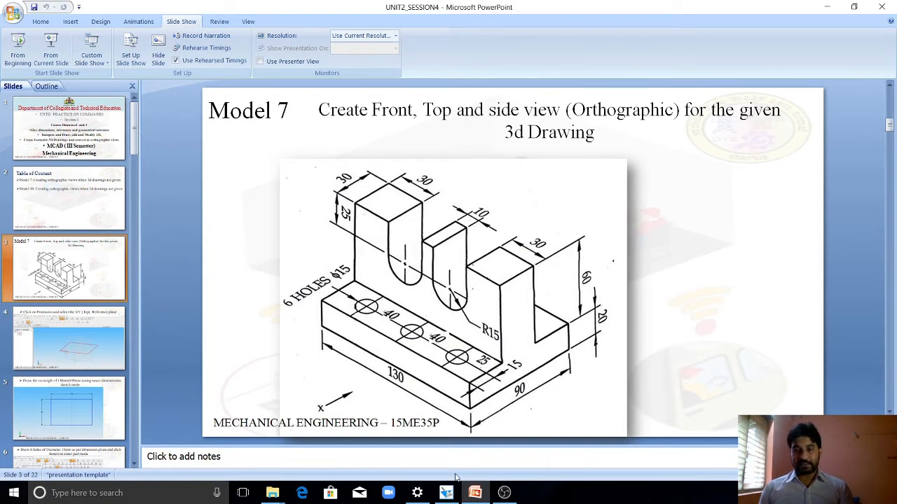
{"action": "left_click", "coordinate": [445, 492]}
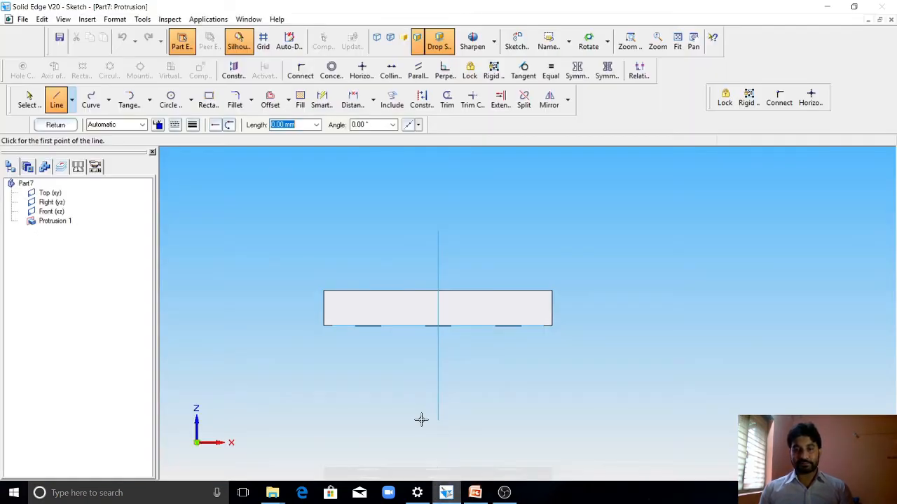
Draw a 60 mm vertical line up from the base's upper-left corner, continuing with a 30 mm horizontal line to the right.
{"action": "left_click", "coordinate": [57, 102]}
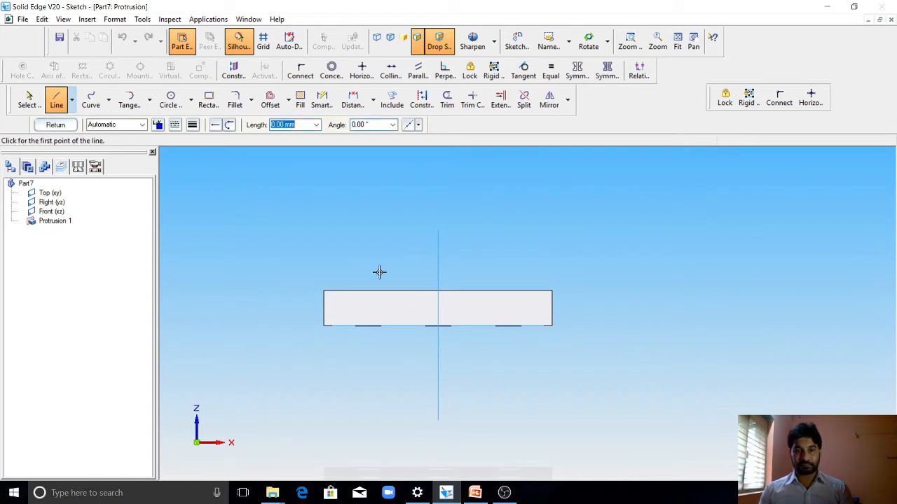
{"action": "left_click", "coordinate": [324, 290]}
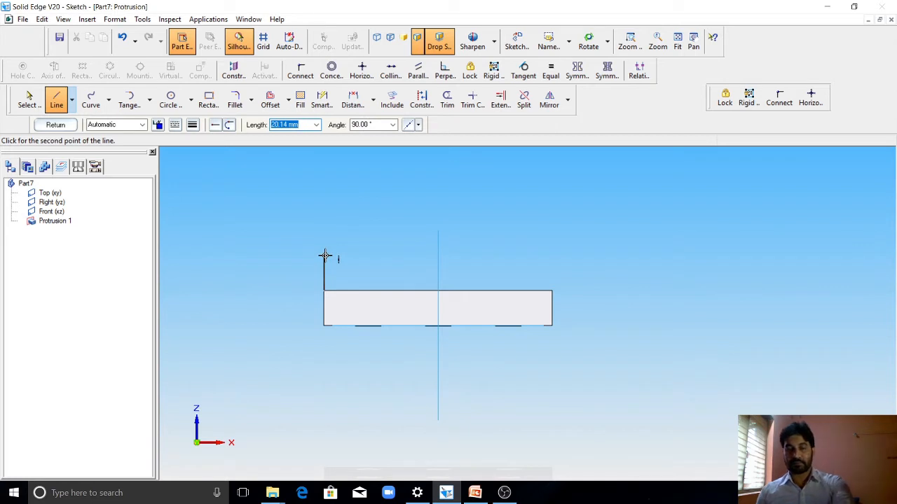
{"action": "type", "text": "6"}
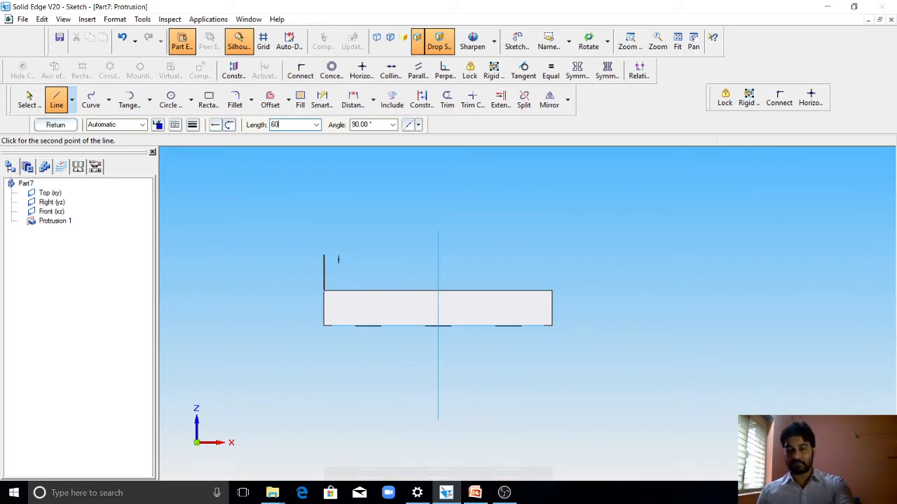
{"action": "type", "text": "0"}
{"action": "key", "text": "Tab"}
{"action": "left_click", "coordinate": [331, 187]}
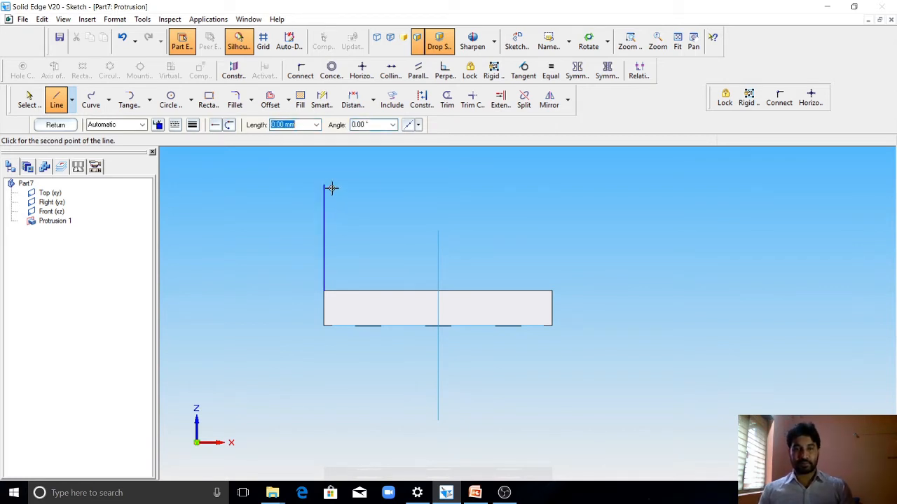
{"action": "type", "text": "3"}
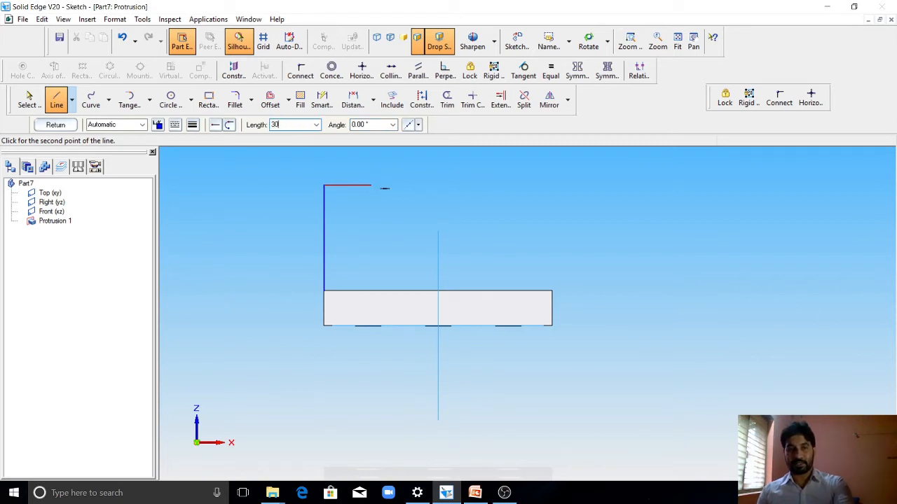
{"action": "type", "text": "0"}
{"action": "key", "text": "Tab"}
{"action": "left_click", "coordinate": [372, 186]}
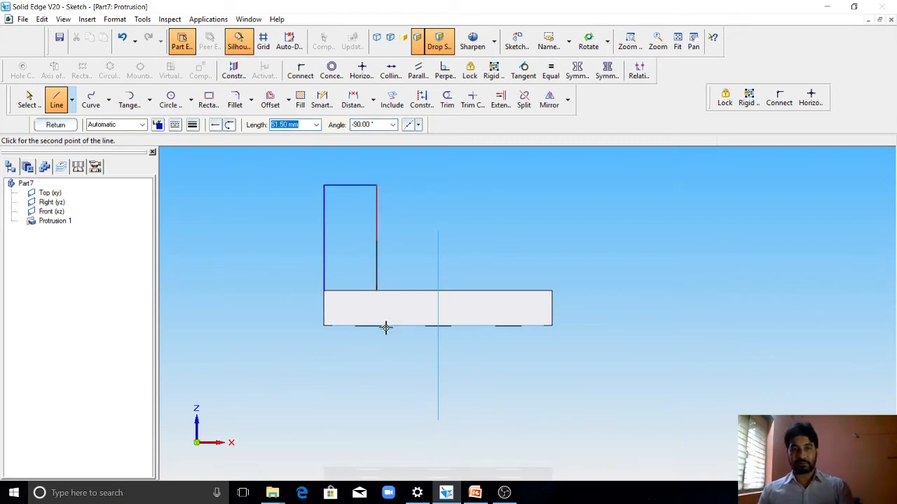
Following the PowerPoint drawing, continue the profile with the first slot's 25 mm side downward and 30 mm floor to the right.
{"action": "left_click", "coordinate": [476, 493]}
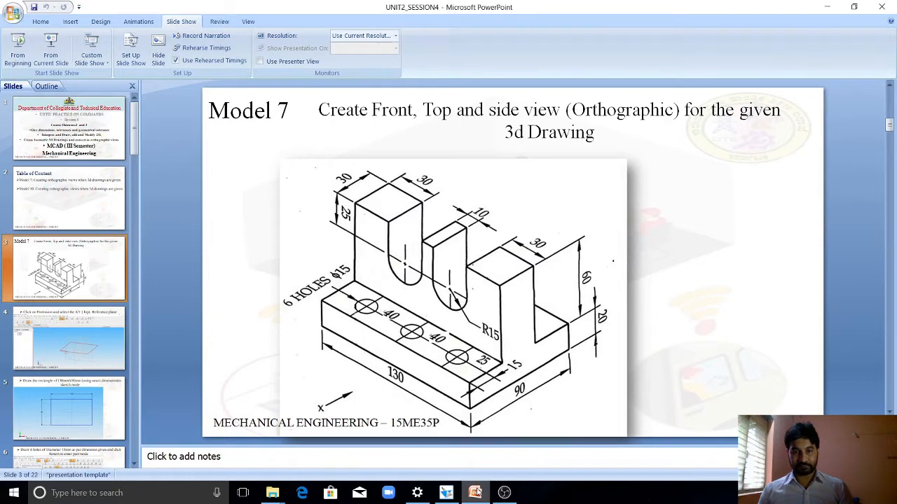
{"action": "left_click", "coordinate": [475, 493]}
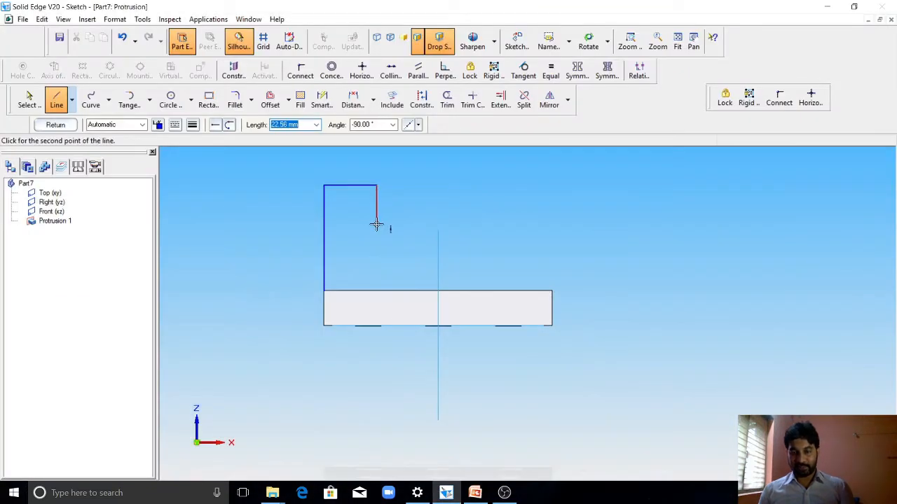
{"action": "type", "text": "25"}
{"action": "key", "text": "Tab"}
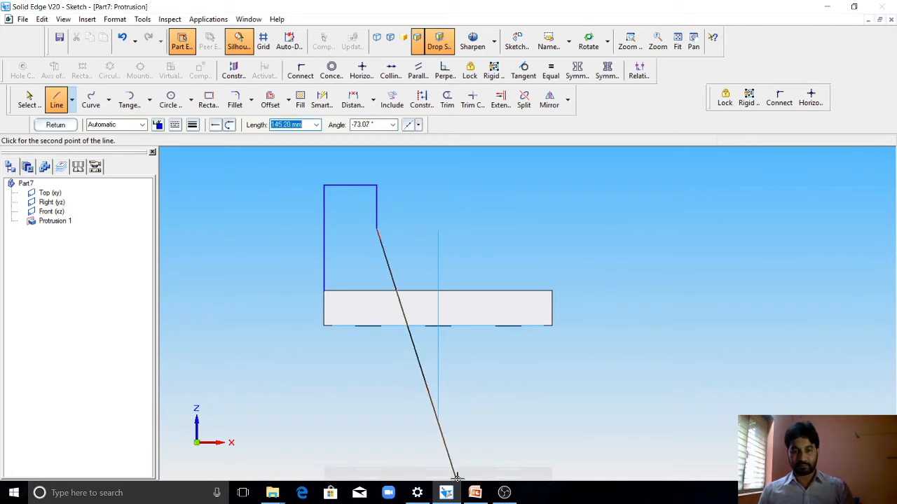
{"action": "left_click", "coordinate": [475, 493]}
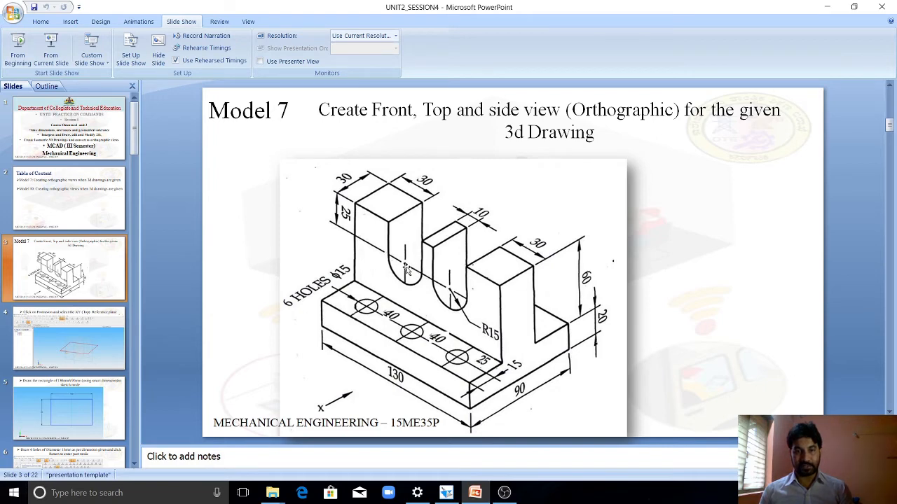
{"action": "left_click", "coordinate": [476, 494]}
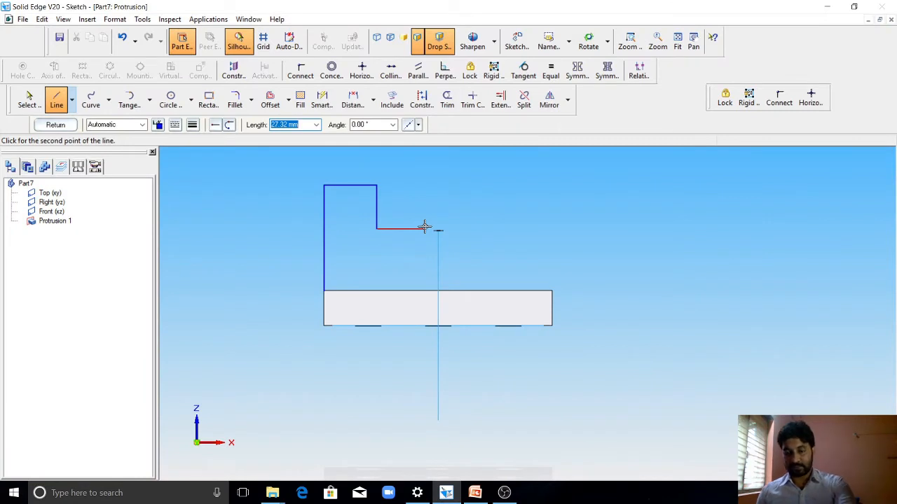
{"action": "type", "text": "30"}
{"action": "key", "text": "Tab"}
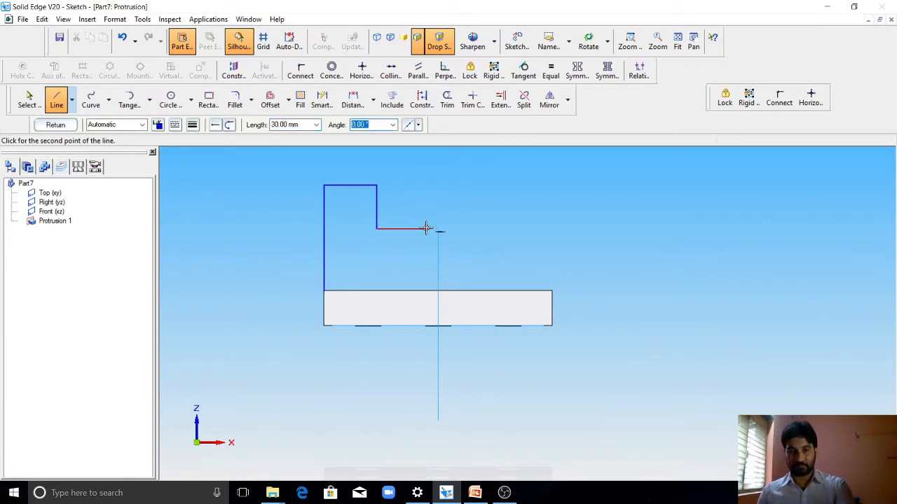
{"action": "left_click", "coordinate": [426, 229]}
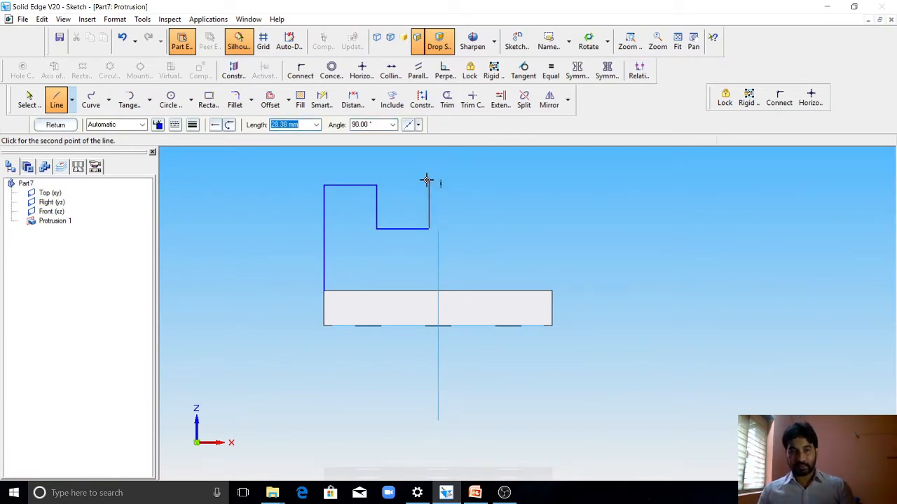
Continue the profile with a 25 mm line upward and a 10 mm line across the top of the middle rib.
{"action": "type", "text": "25"}
{"action": "key", "text": "Tab"}
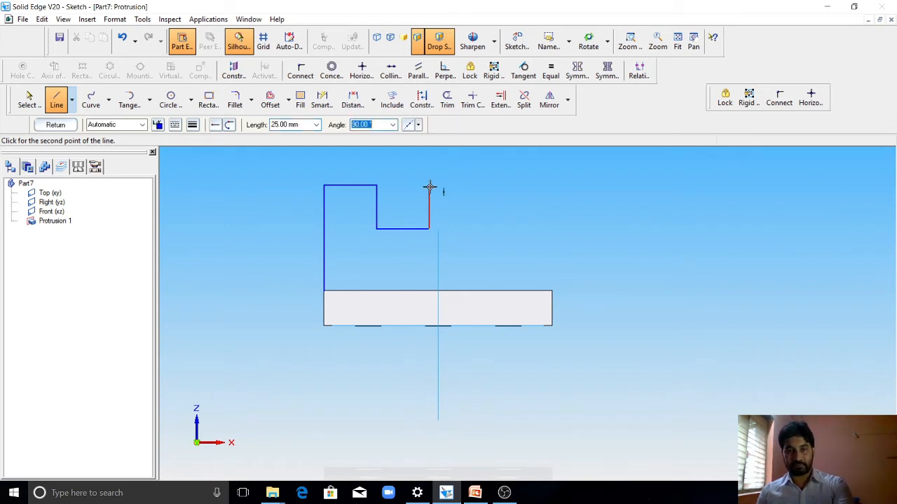
{"action": "key", "text": "Return"}
{"action": "type", "text": "10"}
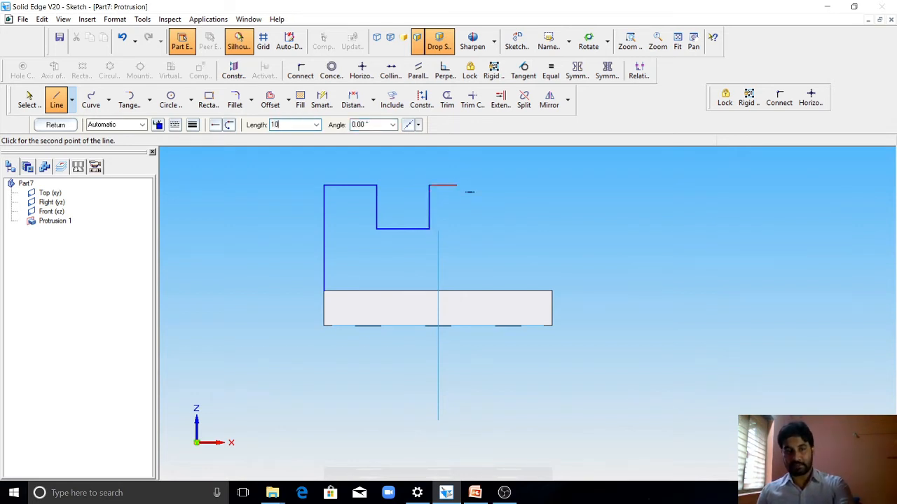
{"action": "key", "text": "Return"}
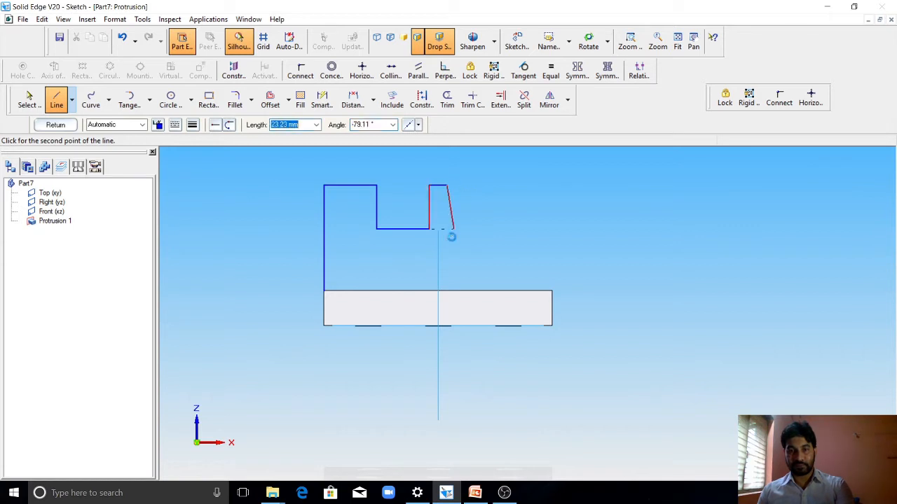
Continue the profile with the second slot's 25 mm side downward and its 30 mm floor to the right.
{"action": "type", "text": "25"}
{"action": "key", "text": "Tab"}
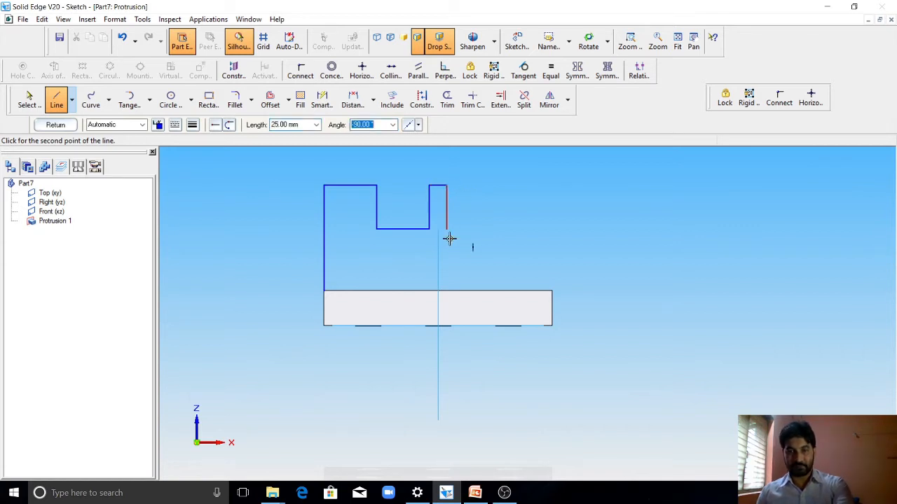
{"action": "key", "text": "Return"}
{"action": "type", "text": "30"}
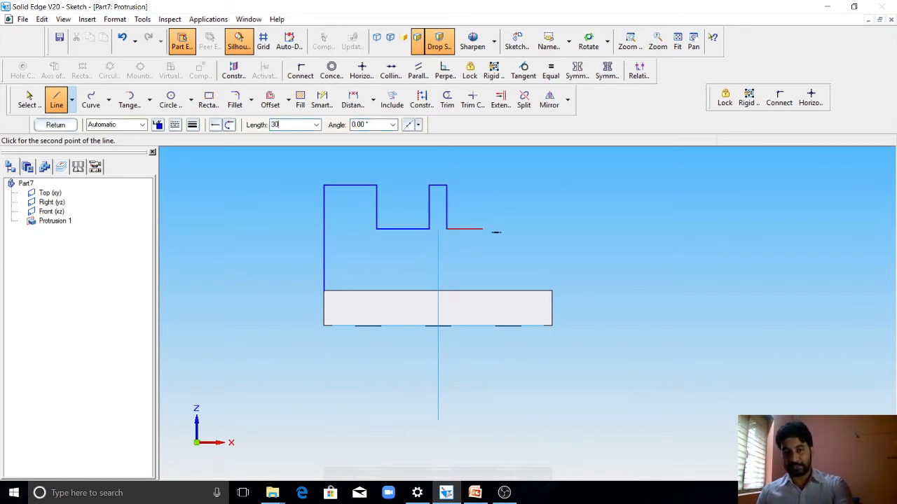
{"action": "key", "text": "Tab"}
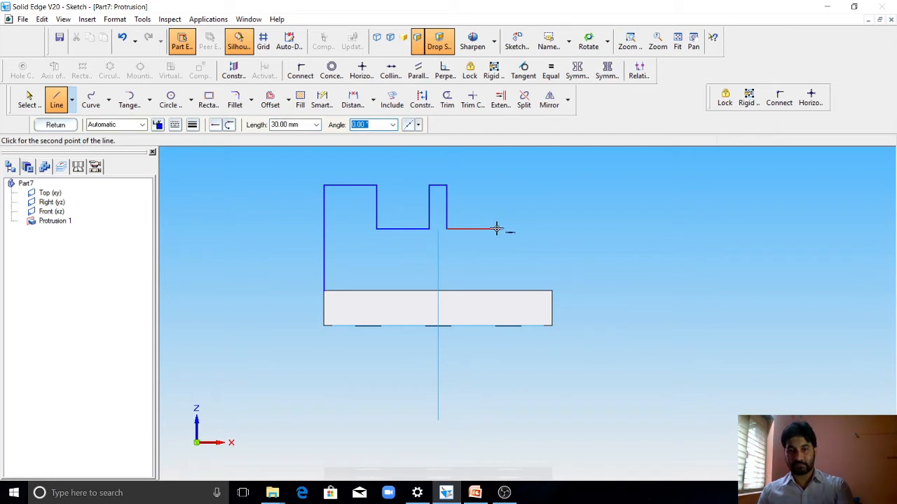
{"action": "key", "text": "Return"}
Continue the profile with a 25 mm line upward and a 30 mm line across the top of the right block.
{"action": "type", "text": "25"}
{"action": "key", "text": "Tab"}
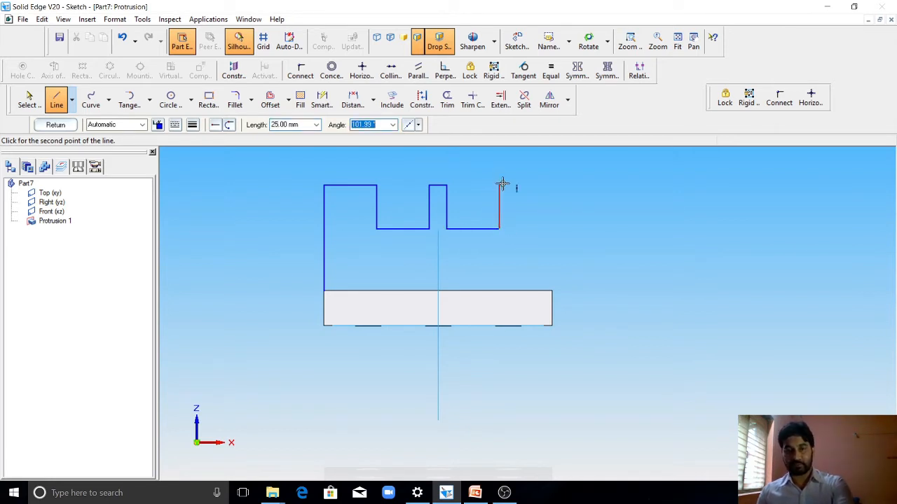
{"action": "key", "text": "Return"}
{"action": "type", "text": "3"}
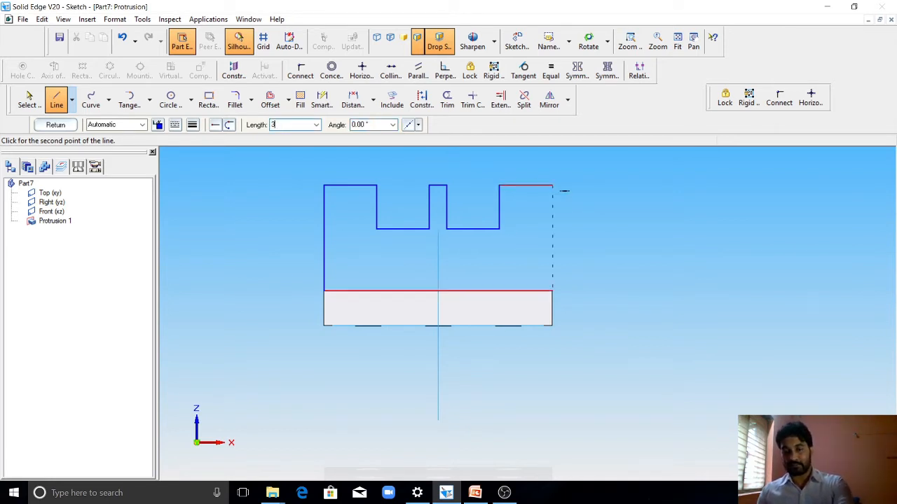
{"action": "type", "text": "0"}
{"action": "key", "text": "Return"}
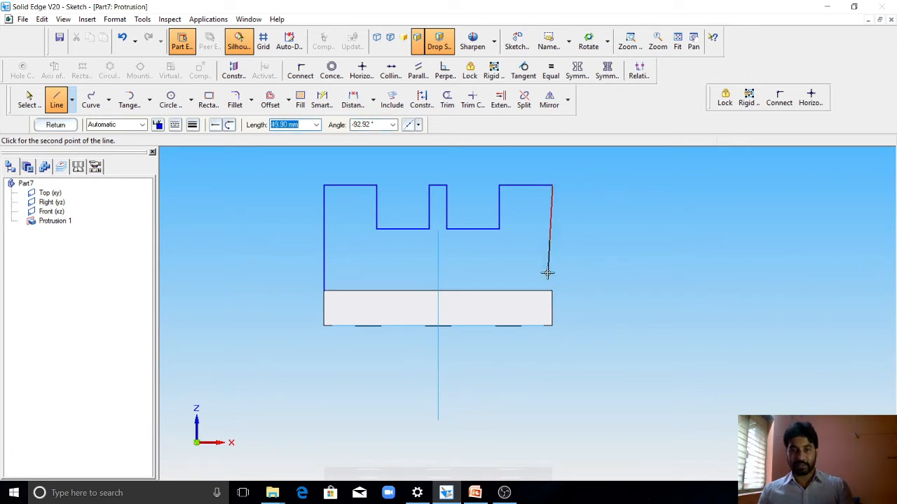
Close the profile with a line down to the base's upper-right corner and one back along the base's top edge.
{"action": "left_click", "coordinate": [554, 290]}
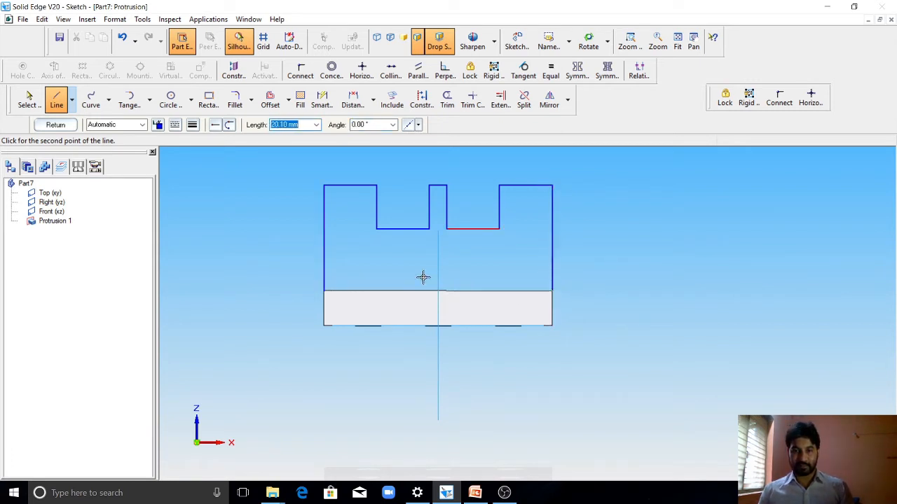
{"action": "left_click", "coordinate": [323, 291]}
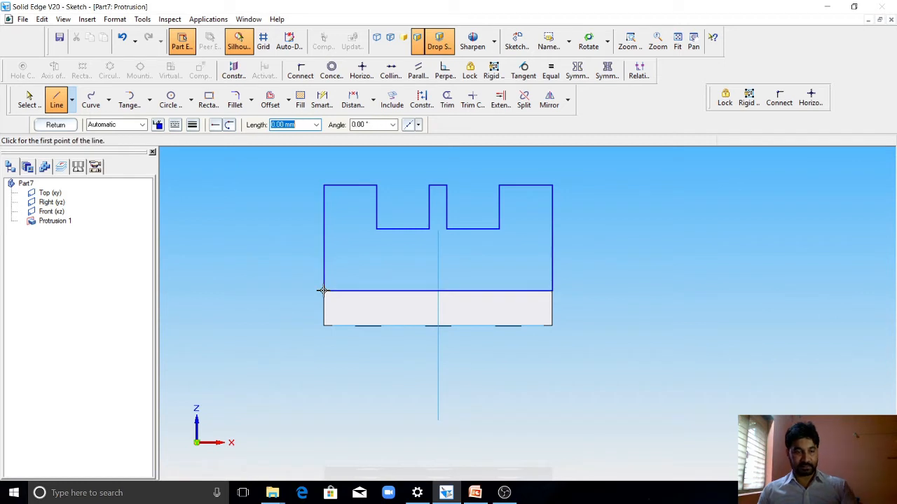
{"action": "key", "text": "Escape"}
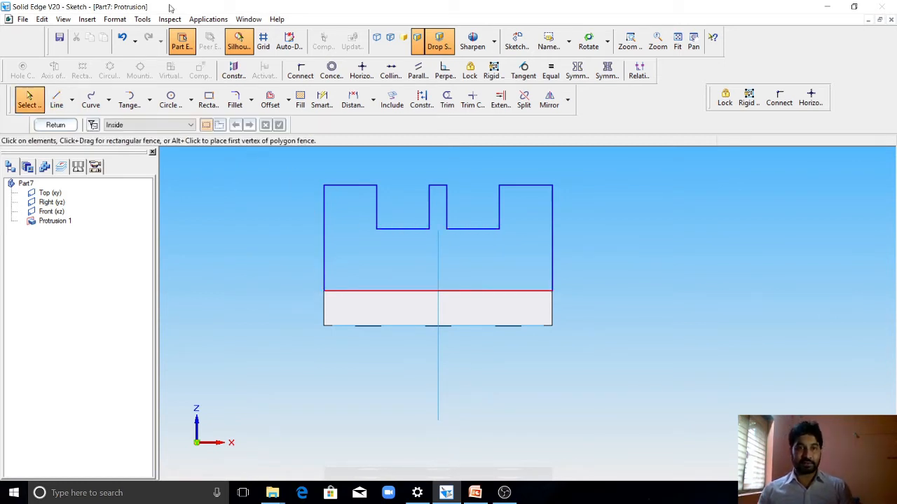
Draw a downward semicircle of 15 mm radius with Arc by Center, centred on the left slot's floor and joining its ends.
{"action": "left_click", "coordinate": [151, 102]}
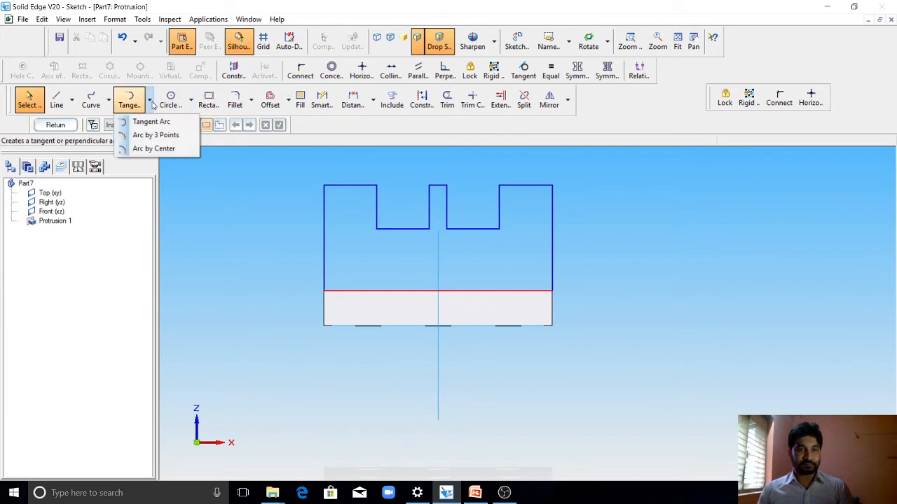
{"action": "left_click", "coordinate": [163, 149]}
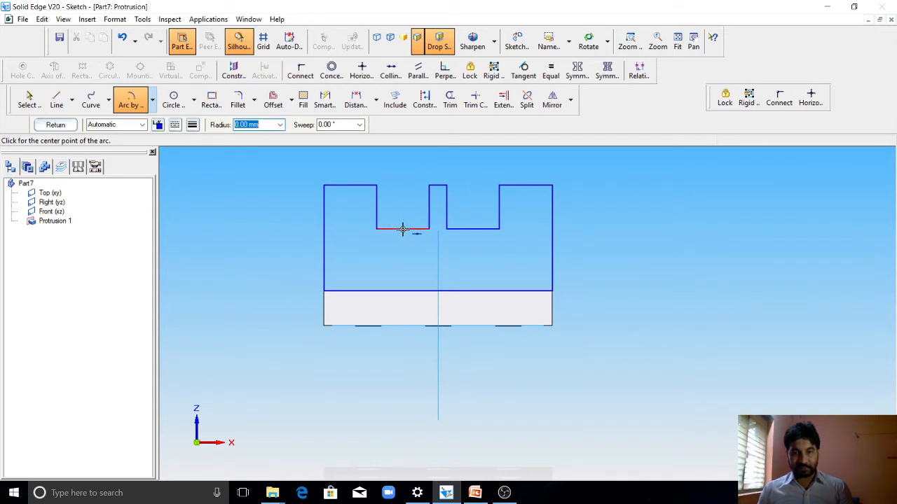
{"action": "left_click", "coordinate": [402, 229]}
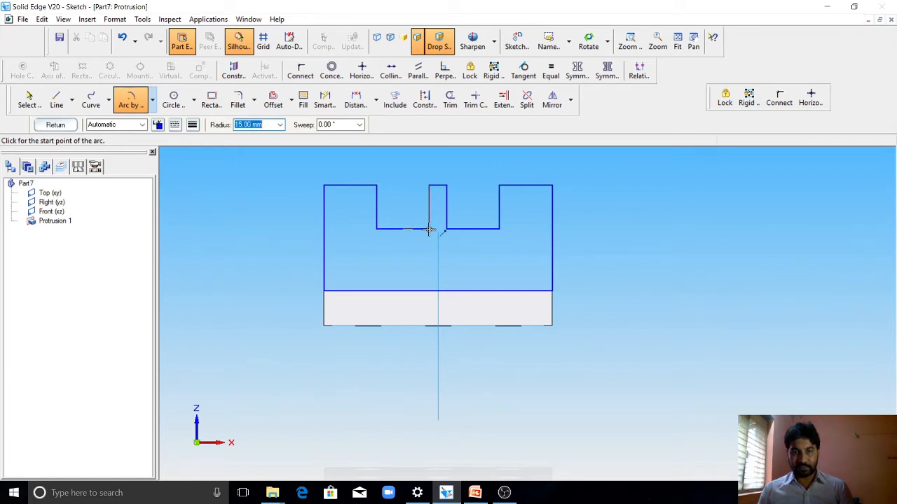
{"action": "left_click", "coordinate": [429, 229]}
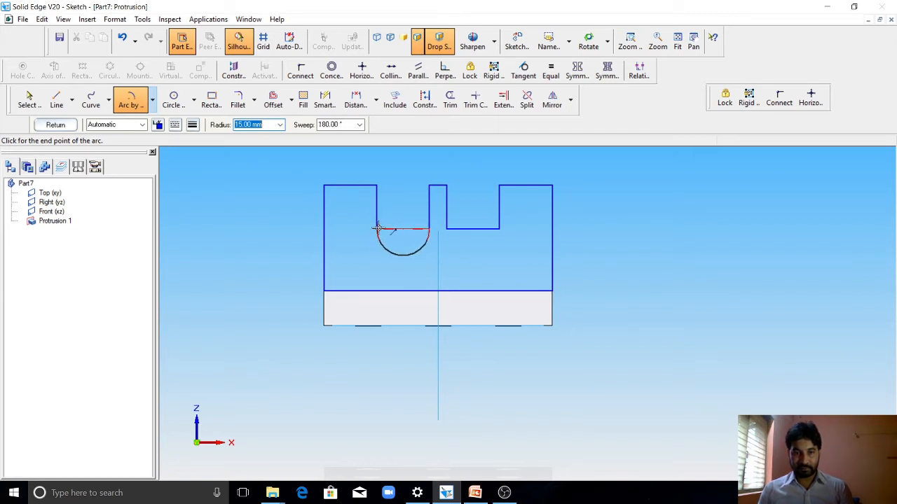
{"action": "left_click", "coordinate": [377, 229]}
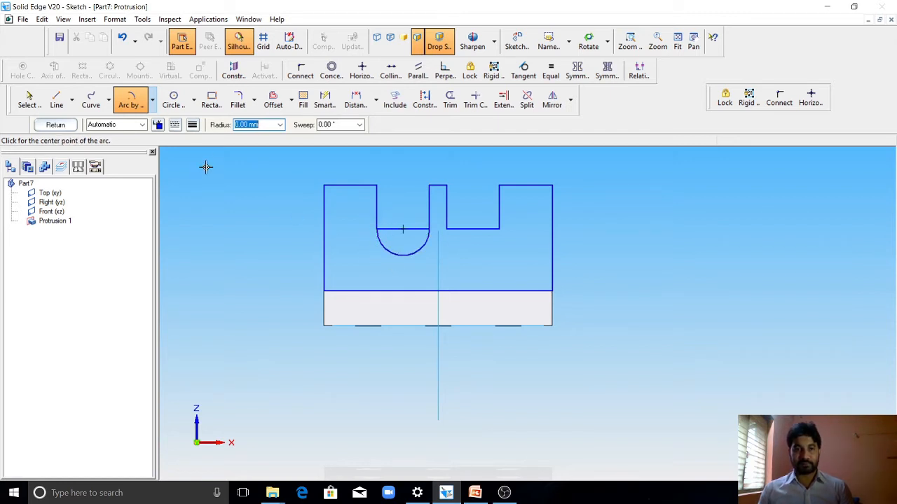
Draw a downward semicircle of 15 mm radius centred on the right slot's floor and joining its ends.
{"action": "left_click", "coordinate": [475, 228]}
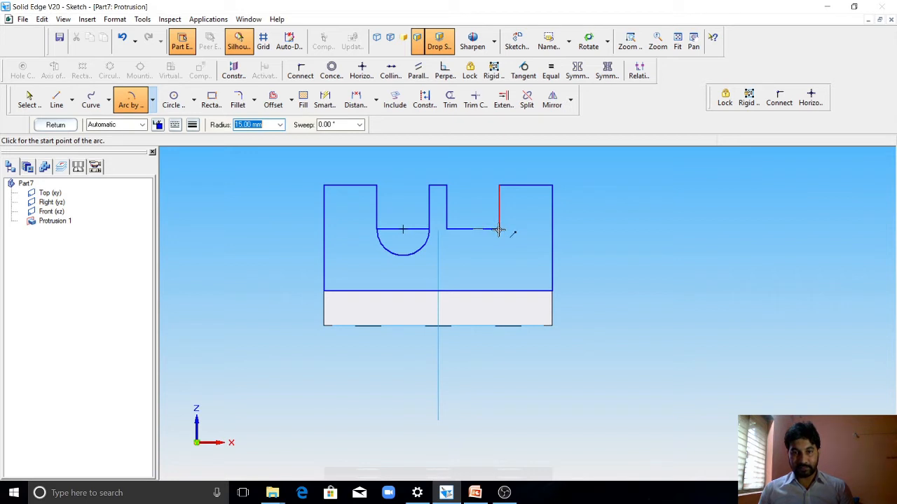
{"action": "left_click", "coordinate": [498, 229]}
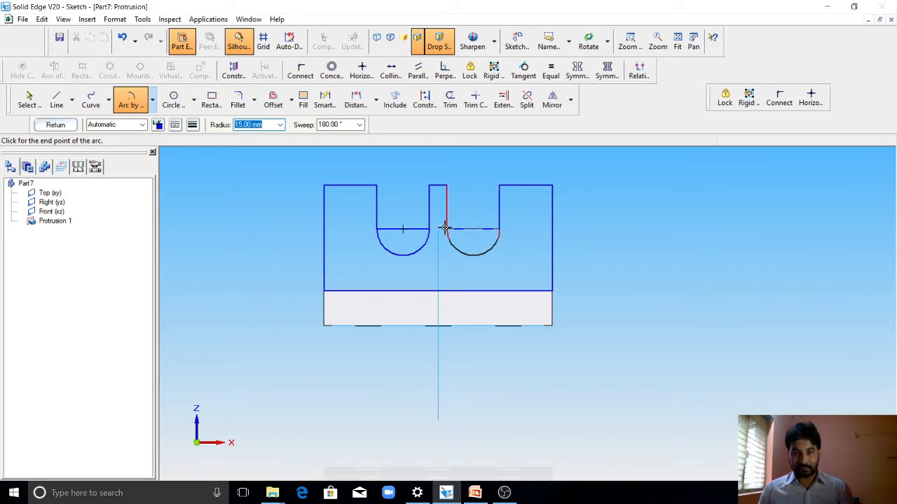
{"action": "left_click", "coordinate": [444, 229]}
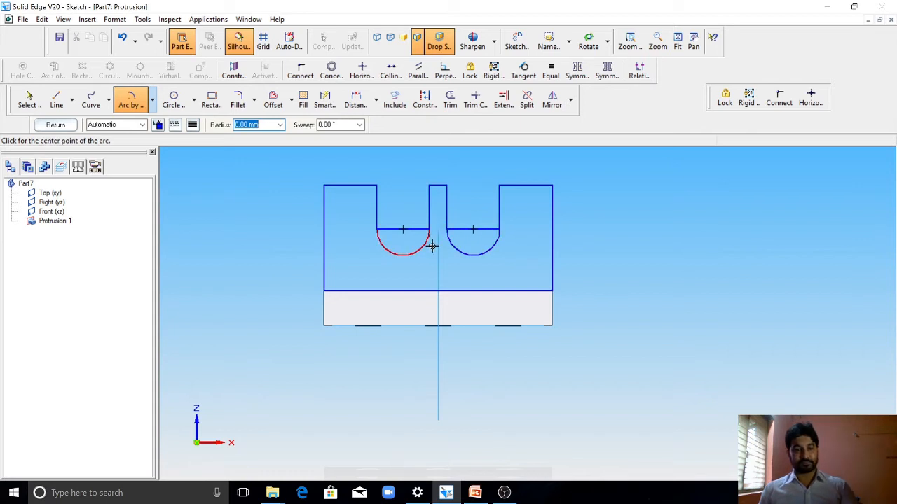
{"action": "key", "text": "Escape"}
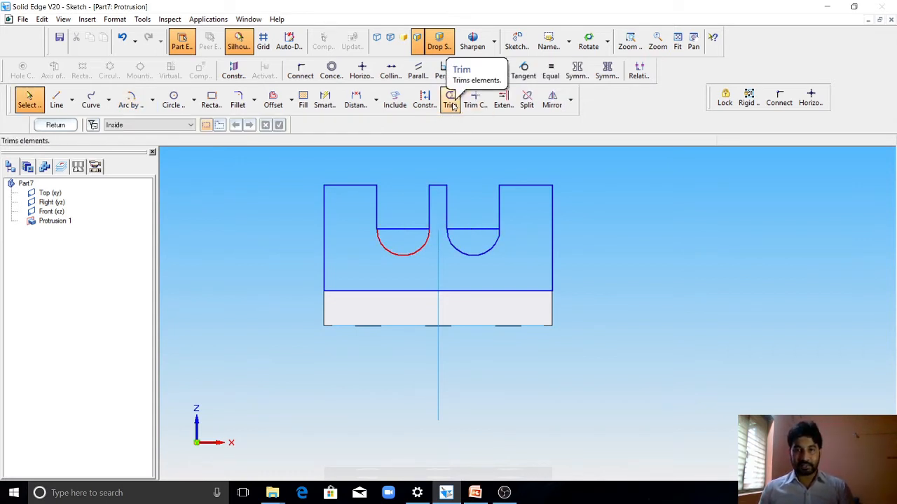
Trim away the straight floor lines of both slots so that only the arcs close them.
{"action": "left_click", "coordinate": [450, 100]}
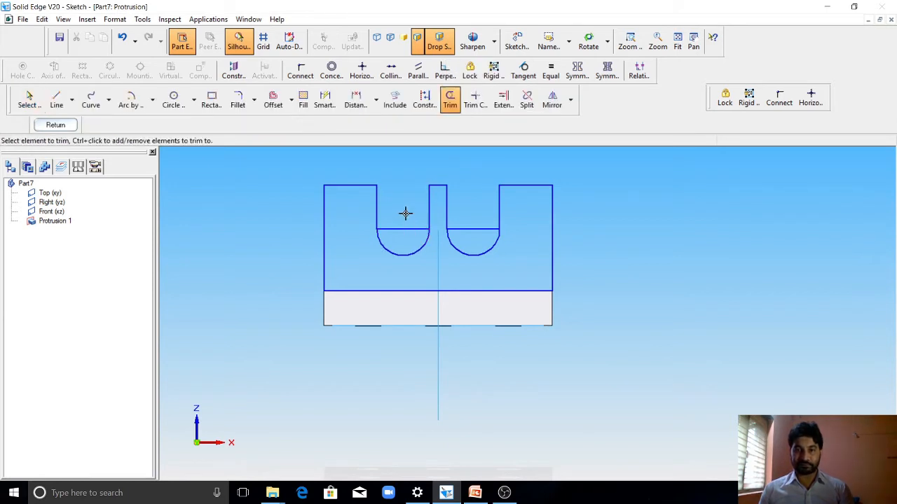
{"action": "left_click_drag", "start_coordinate": [405, 224], "coordinate": [412, 241]}
{"action": "left_click_drag", "start_coordinate": [471, 215], "coordinate": [467, 242]}
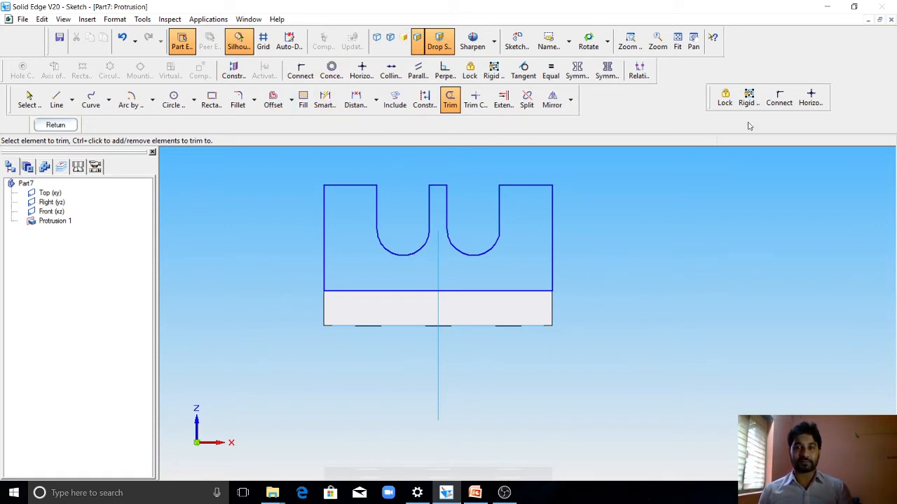
Close the sketch and extrude the slotted profile 30 mm with symmetric extent, finishing the protrusion.
{"action": "left_click", "coordinate": [56, 125]}
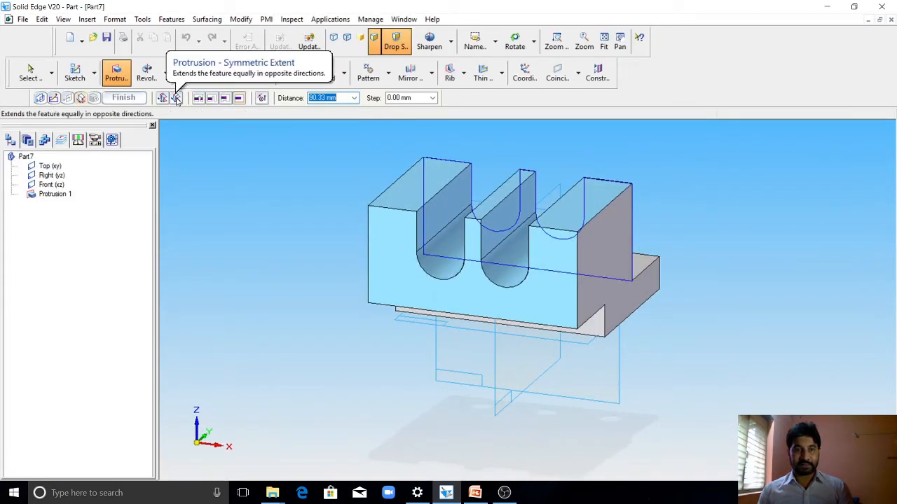
{"action": "left_click", "coordinate": [176, 98]}
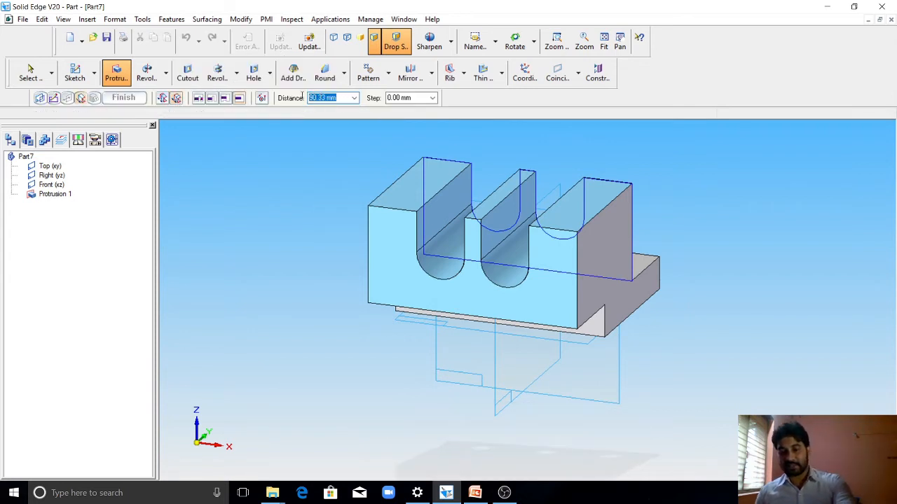
{"action": "type", "text": "30"}
{"action": "key", "text": "Return"}
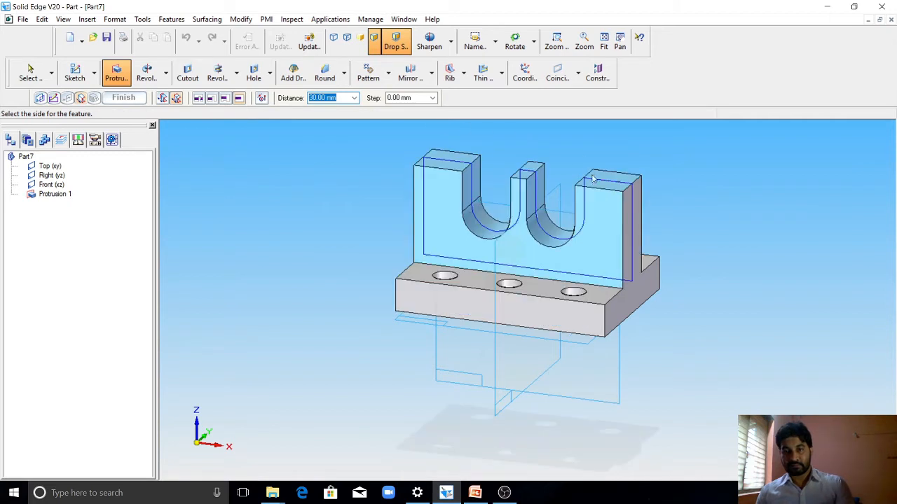
{"action": "left_click", "coordinate": [587, 195]}
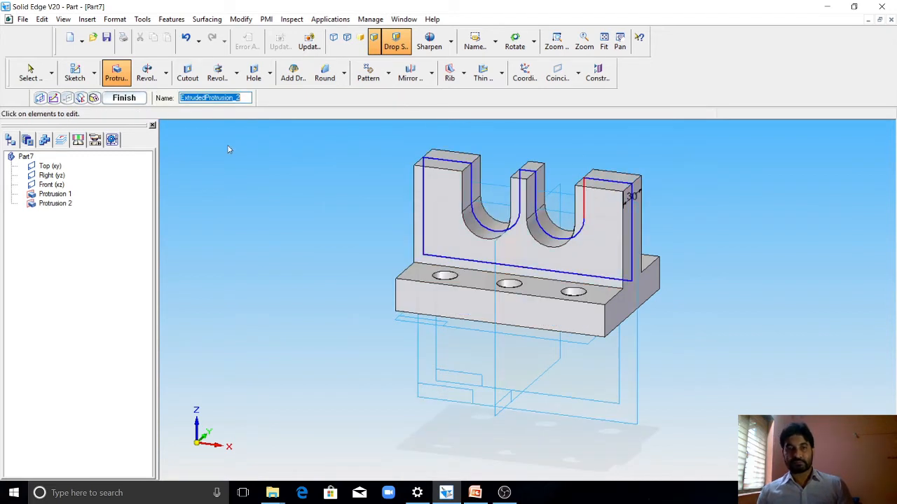
{"action": "left_click", "coordinate": [124, 97]}
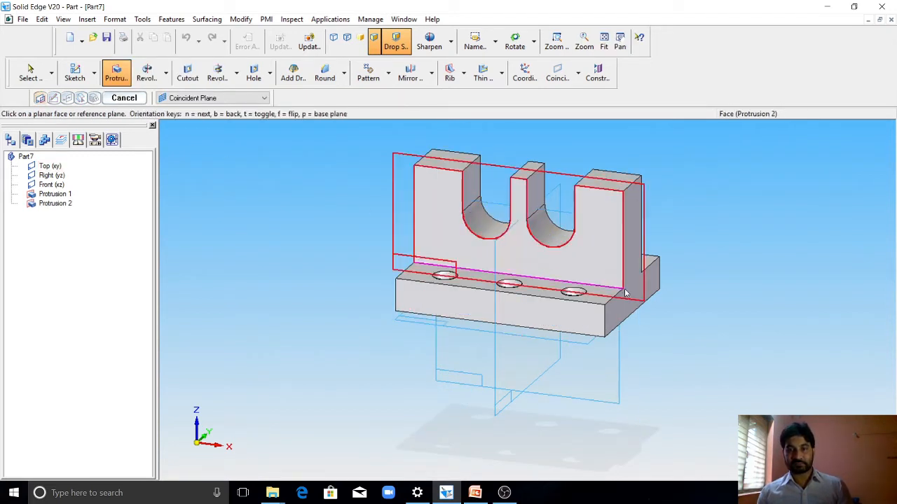
Inspect the model from another angle, compare it with the Model 7 drawing in PowerPoint, and show it in the iso view.
{"action": "scroll", "coordinate": [625, 293], "scroll_direction": "up", "scroll_amount": 1}
{"action": "scroll", "coordinate": [624, 293], "scroll_direction": "down", "scroll_amount": 2}
{"action": "scroll", "coordinate": [624, 293], "scroll_direction": "up", "scroll_amount": 1}
{"action": "middle_click_drag", "start_coordinate": [625, 293], "coordinate": [571, 311]}
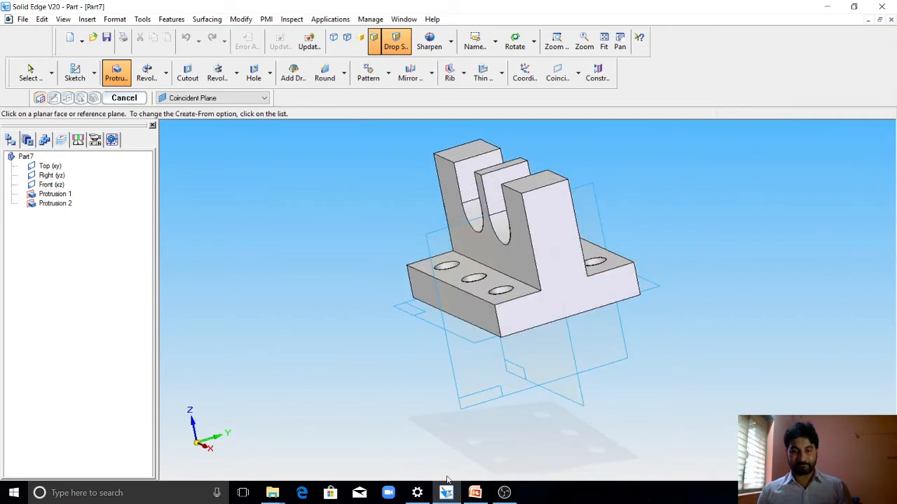
{"action": "left_click", "coordinate": [475, 493]}
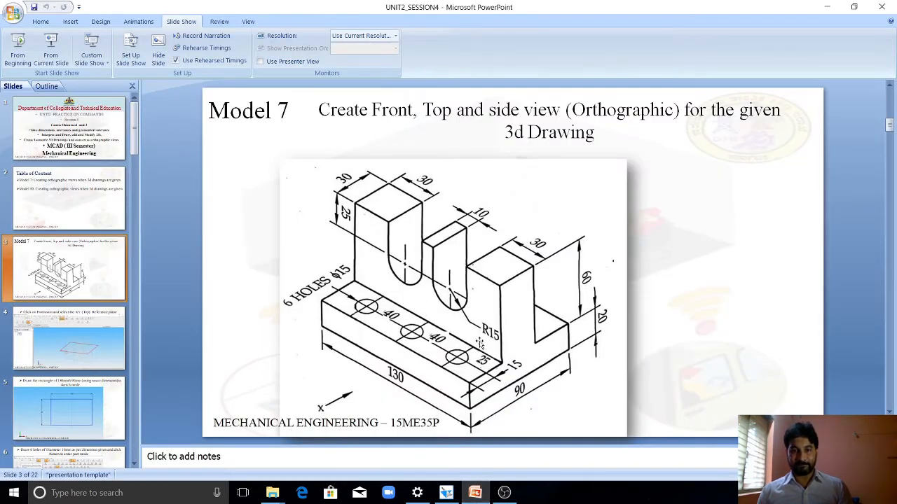
{"action": "left_click", "coordinate": [475, 493]}
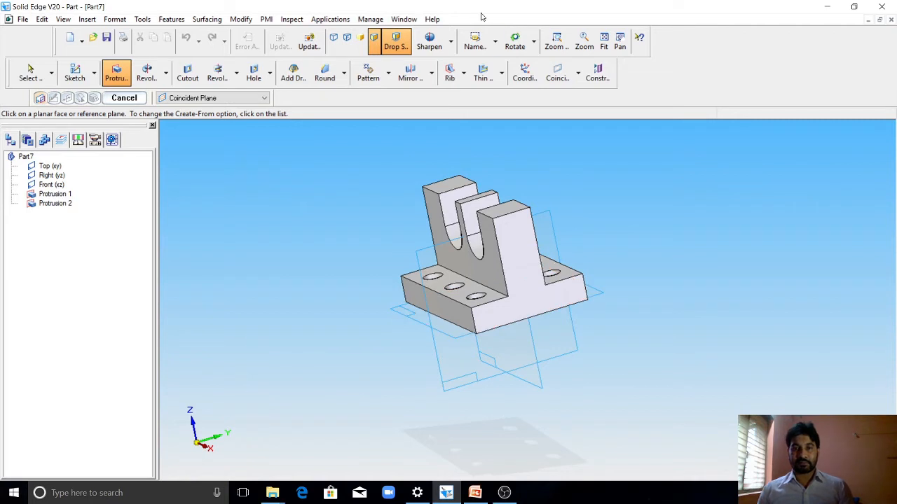
{"action": "left_click", "coordinate": [496, 47]}
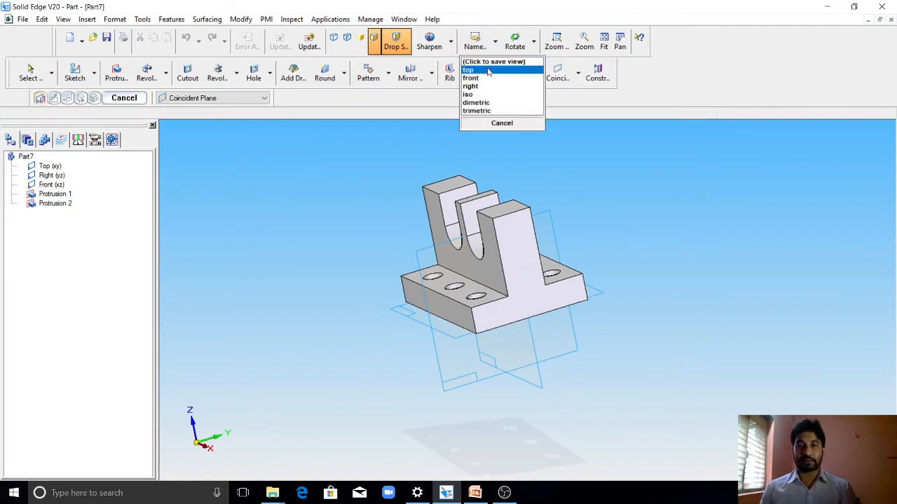
{"action": "left_click", "coordinate": [467, 94]}
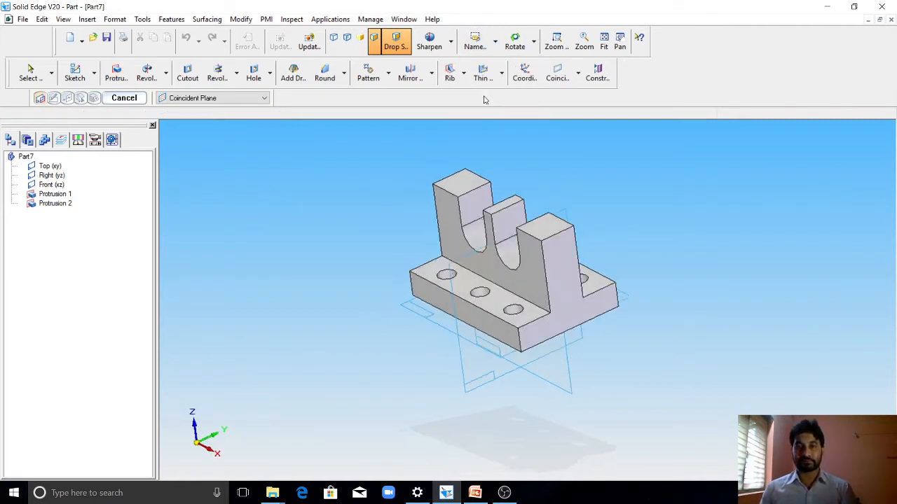
Save the part as model7 in the paint folder, accepting the default file properties.
{"action": "left_click", "coordinate": [23, 19]}
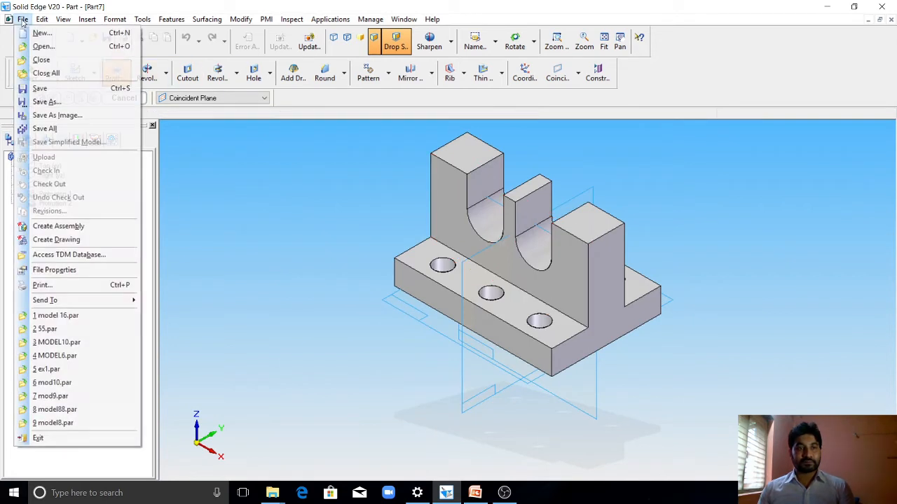
{"action": "left_click", "coordinate": [40, 89]}
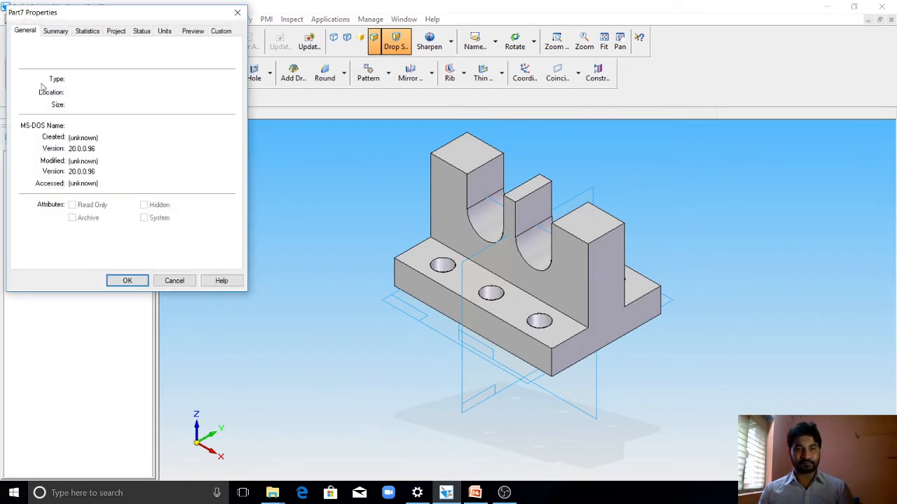
{"action": "left_click", "coordinate": [125, 280]}
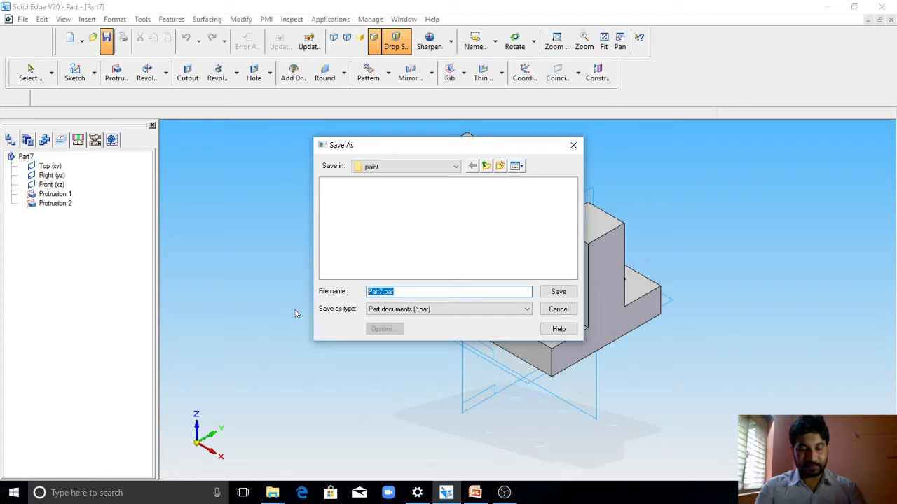
{"action": "type", "text": "model7"}
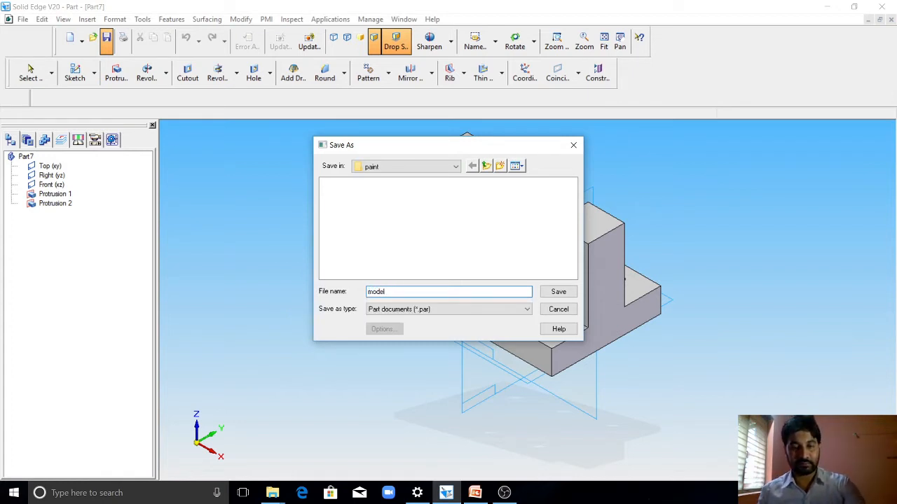
{"action": "left_click", "coordinate": [557, 294]}
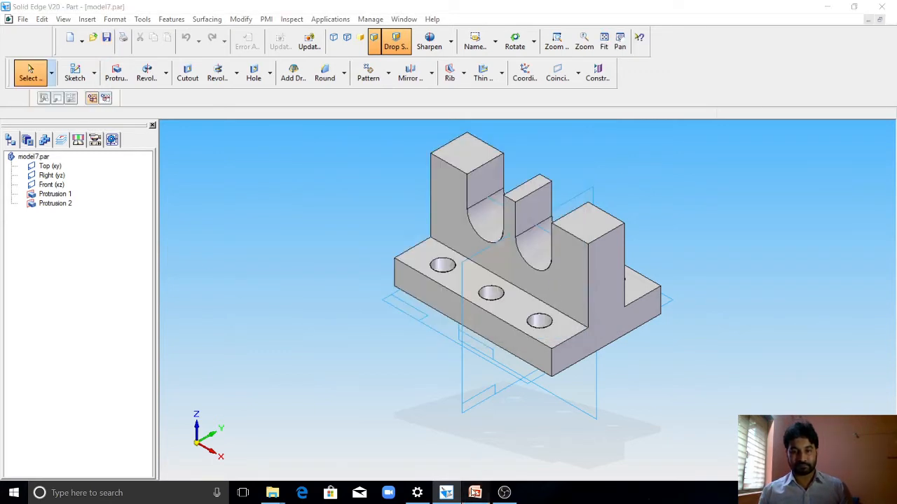
Close the part document and create a new Drawing document.
{"action": "left_click", "coordinate": [475, 492]}
{"action": "left_click", "coordinate": [475, 492]}
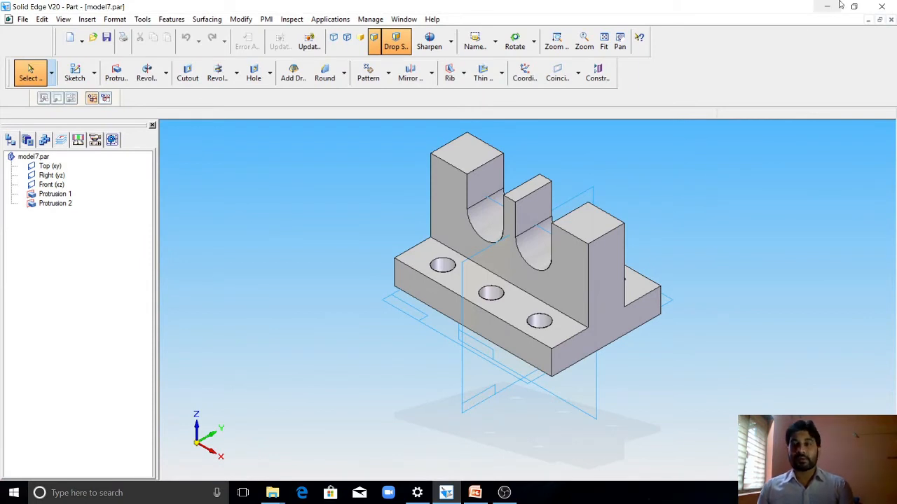
{"action": "left_click", "coordinate": [891, 20]}
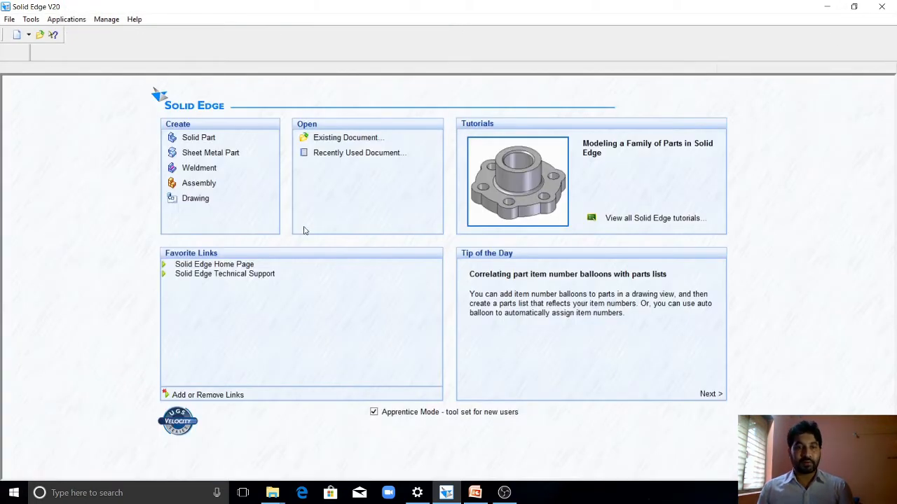
{"action": "left_click", "coordinate": [196, 203]}
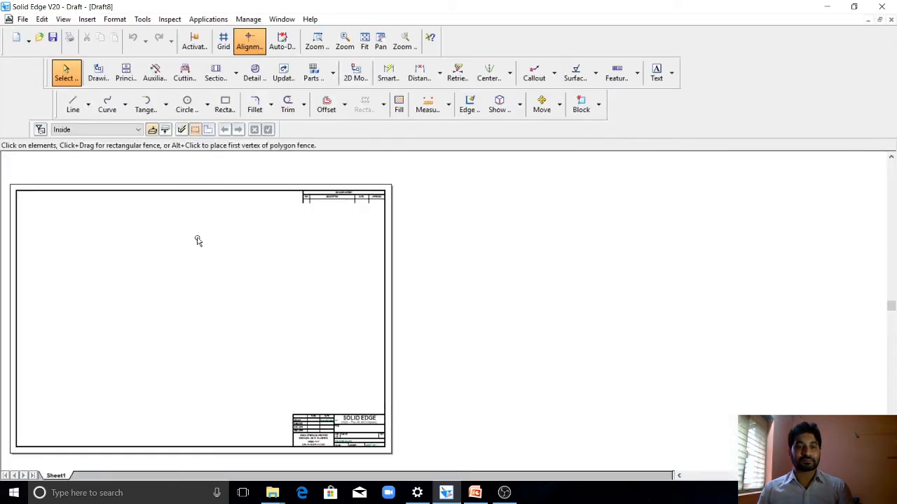
Set Sheet1's background sheet to A4-Sheet with the background hidden, and fit the sheet in the view.
{"action": "right_click", "coordinate": [59, 477]}
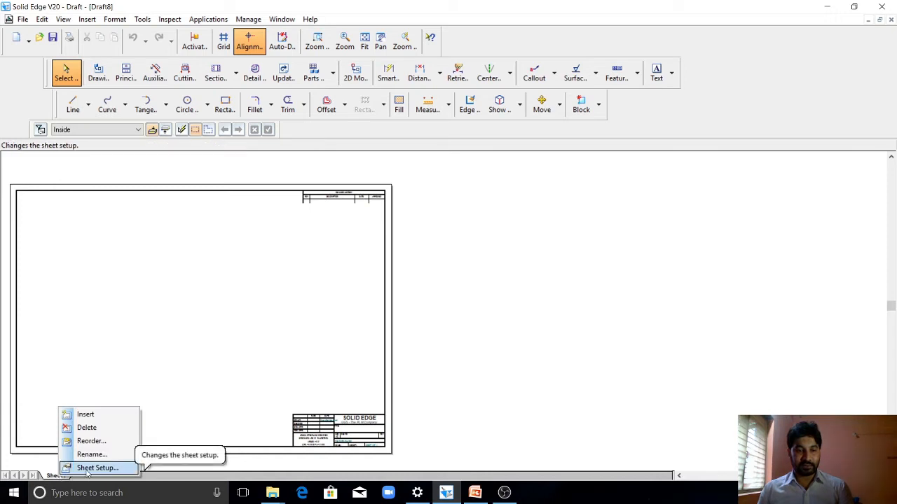
{"action": "left_click", "coordinate": [87, 469]}
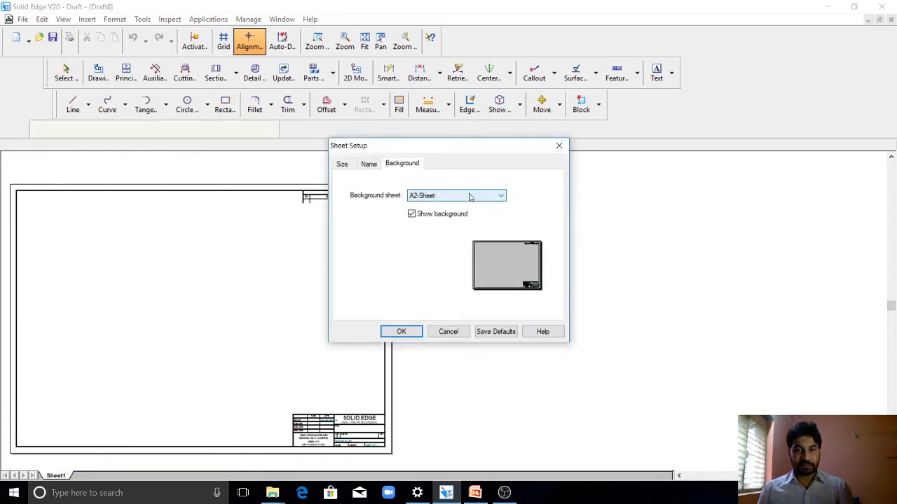
{"action": "left_click", "coordinate": [473, 198]}
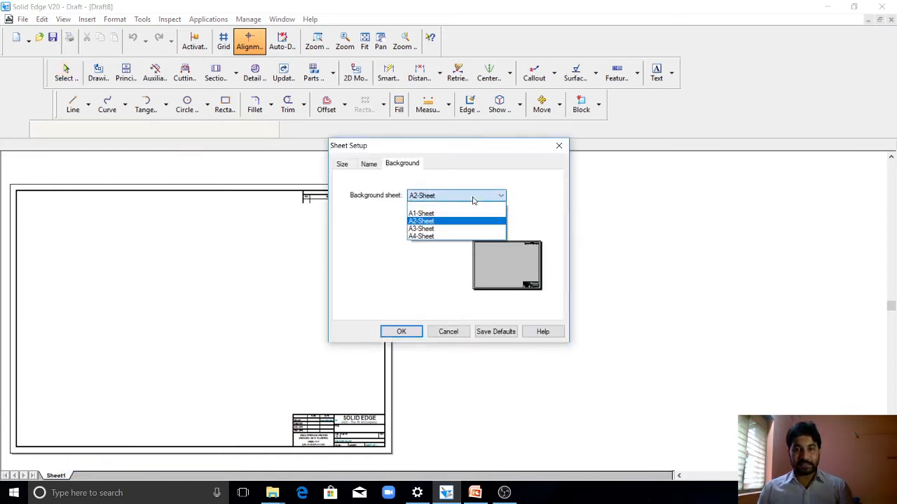
{"action": "left_click", "coordinate": [446, 237]}
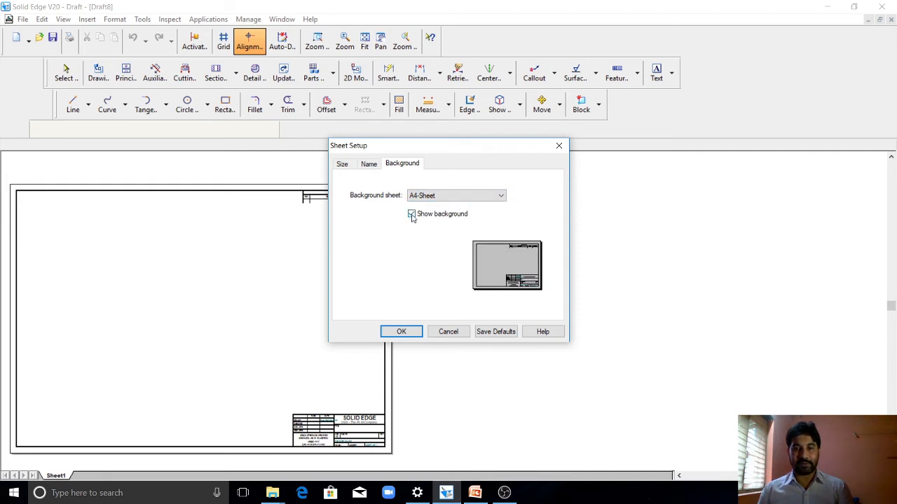
{"action": "left_click", "coordinate": [401, 332]}
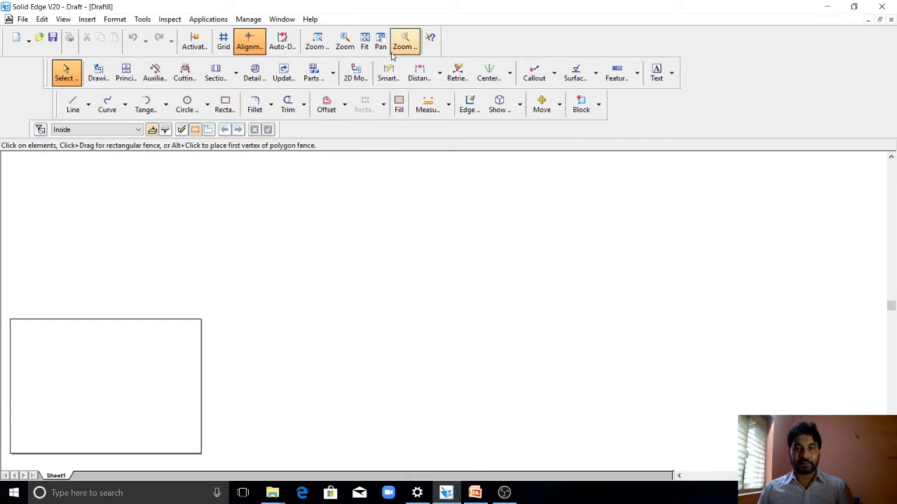
{"action": "left_click", "coordinate": [364, 42]}
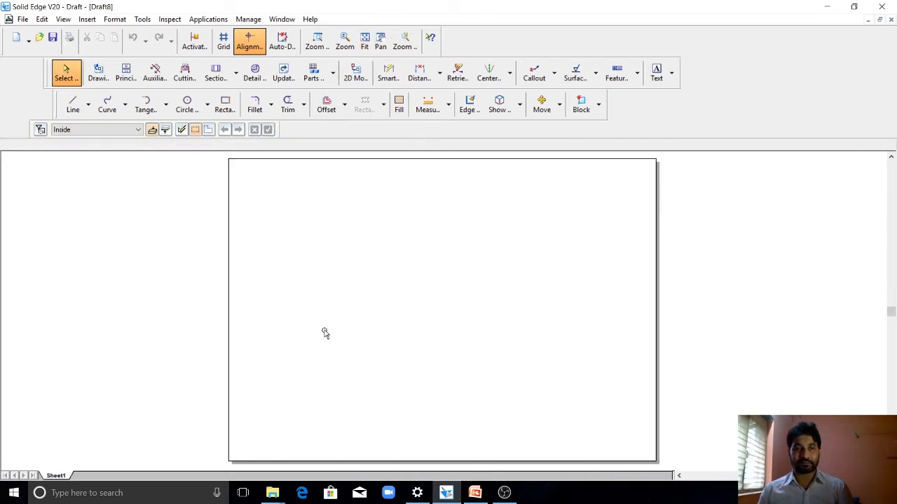
Create a drawing view of model7 in the front orientation and place it at 1:1 scale in the sheet's upper-left area.
{"action": "left_click", "coordinate": [105, 76]}
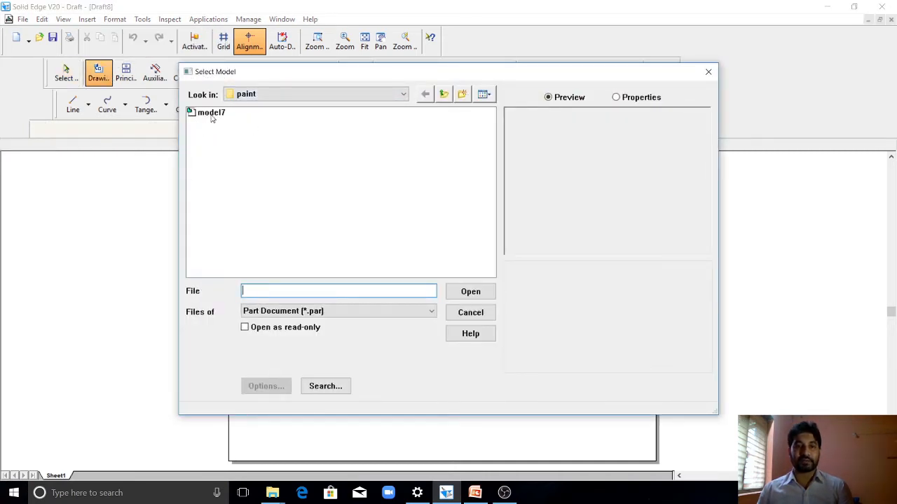
{"action": "left_click", "coordinate": [211, 116]}
{"action": "left_click", "coordinate": [461, 291]}
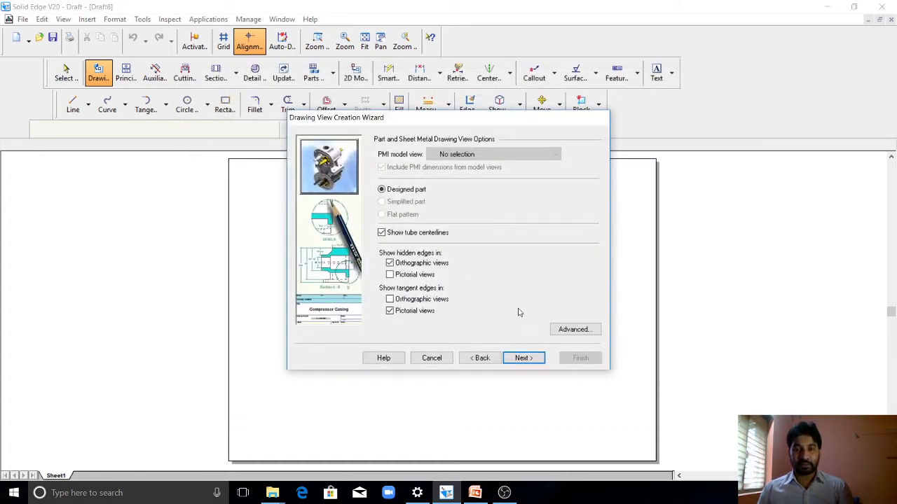
{"action": "left_click", "coordinate": [526, 360]}
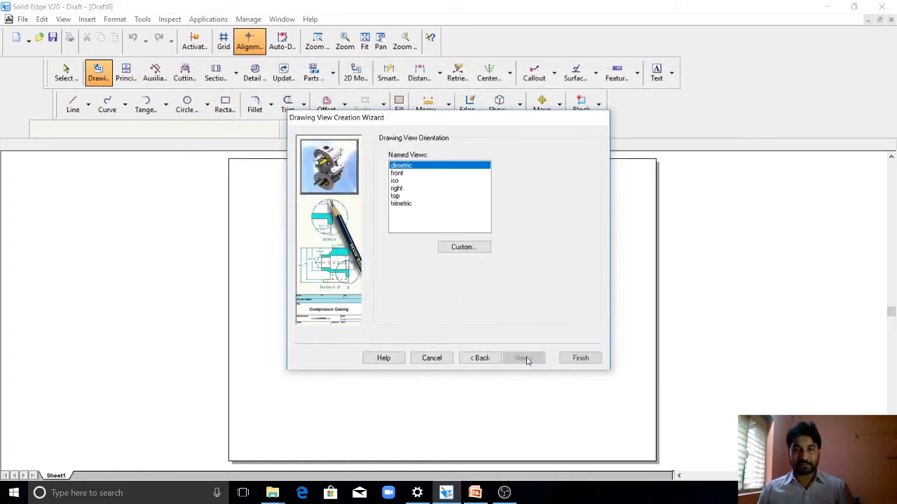
{"action": "left_click", "coordinate": [397, 175]}
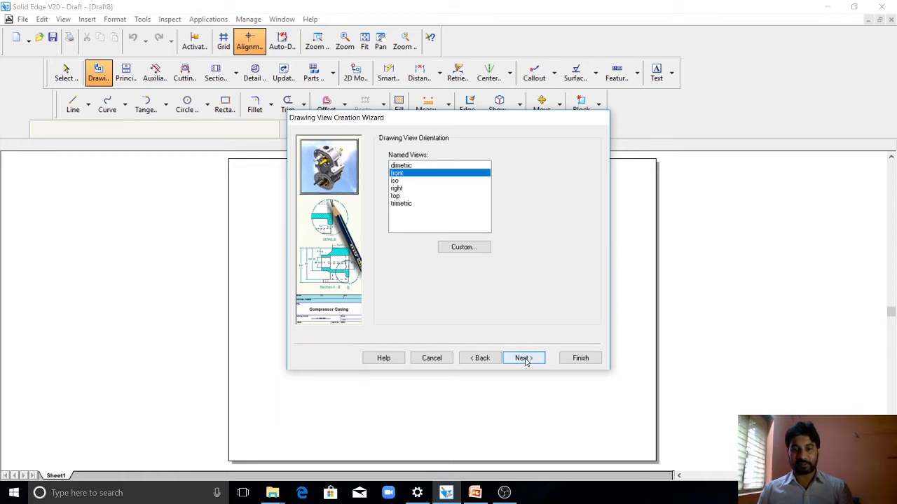
{"action": "left_click", "coordinate": [525, 359]}
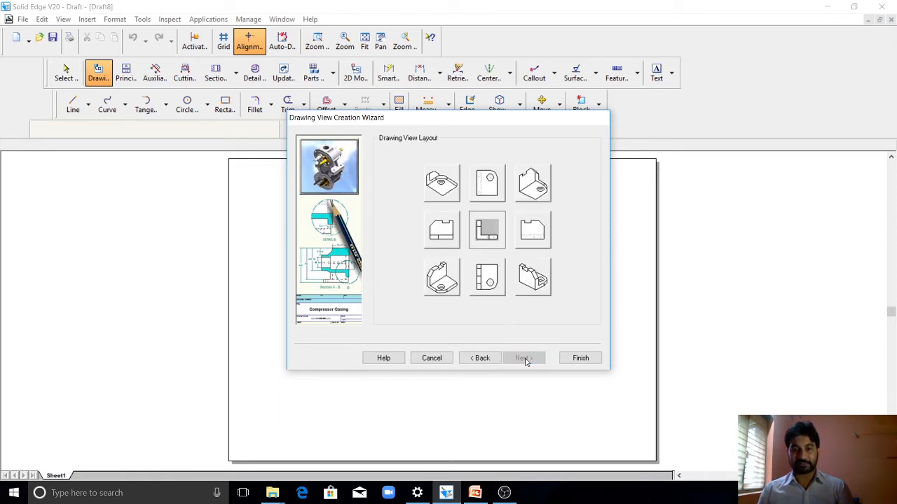
{"action": "left_click", "coordinate": [581, 359]}
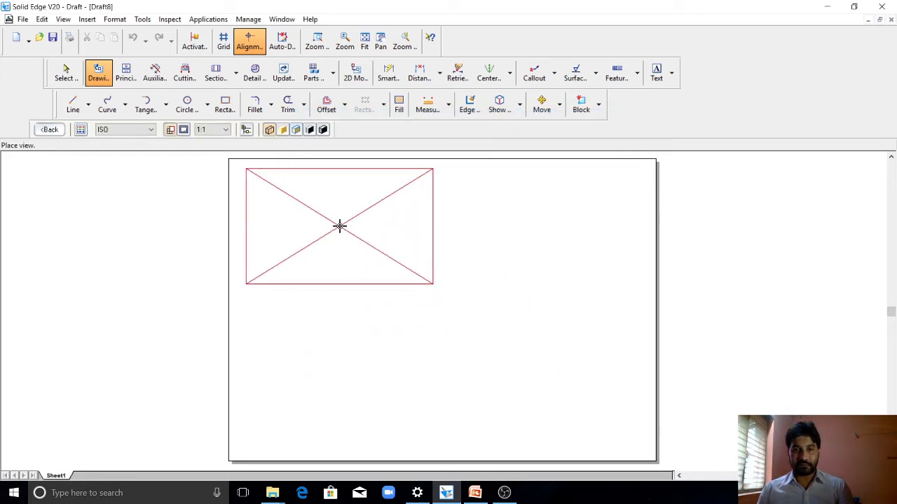
{"action": "left_click", "coordinate": [339, 225]}
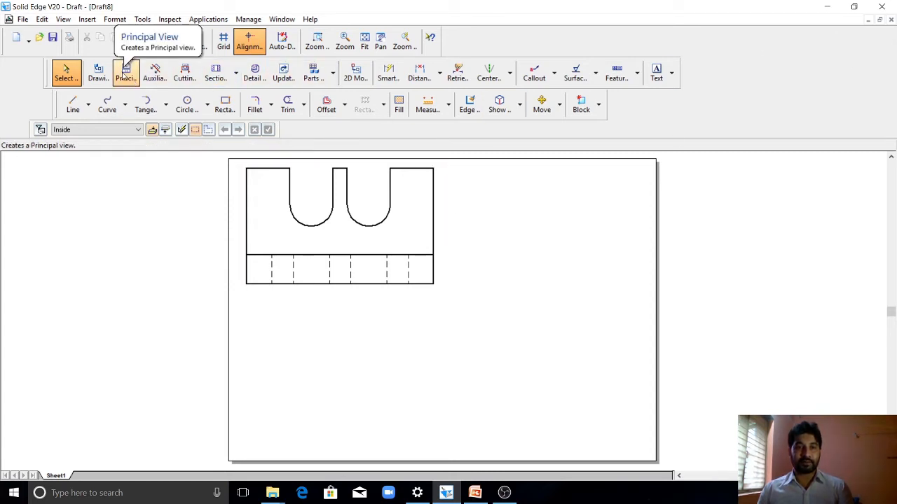
Project two principal views from the front view: the top view below it and the side view to its right.
{"action": "left_click", "coordinate": [126, 70]}
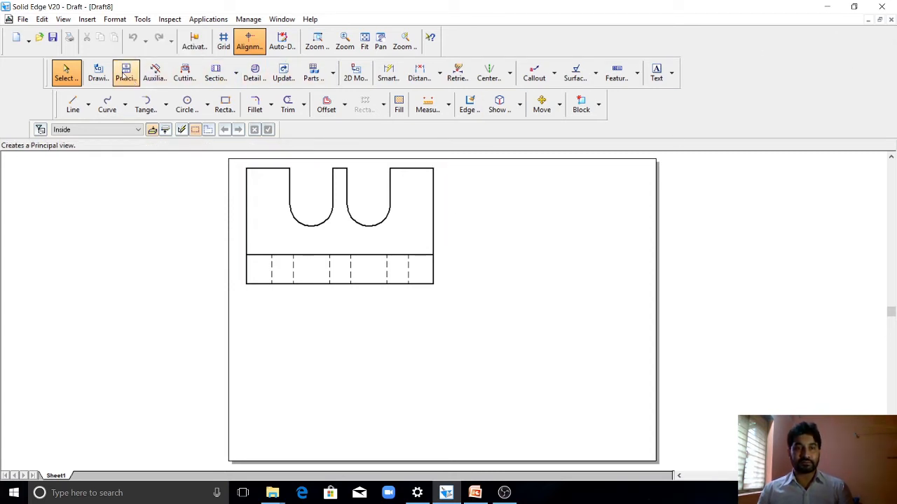
{"action": "left_click", "coordinate": [351, 218]}
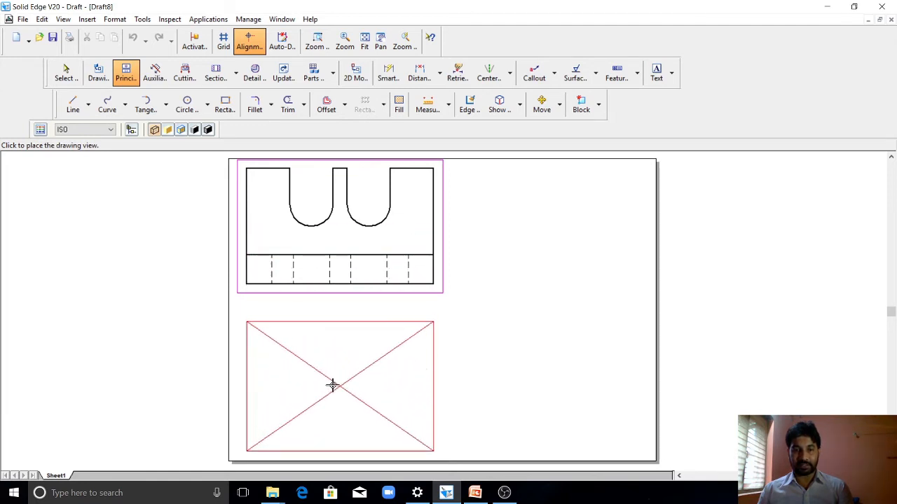
{"action": "left_click", "coordinate": [332, 385]}
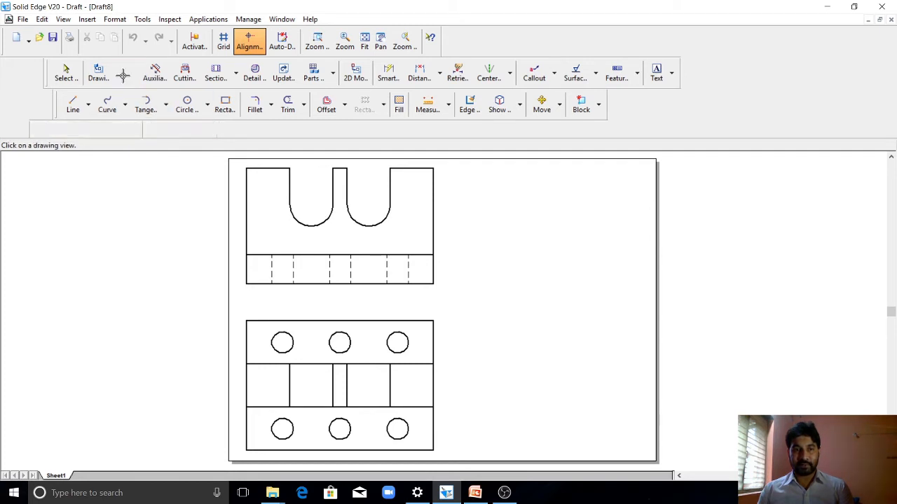
{"action": "left_click", "coordinate": [293, 201]}
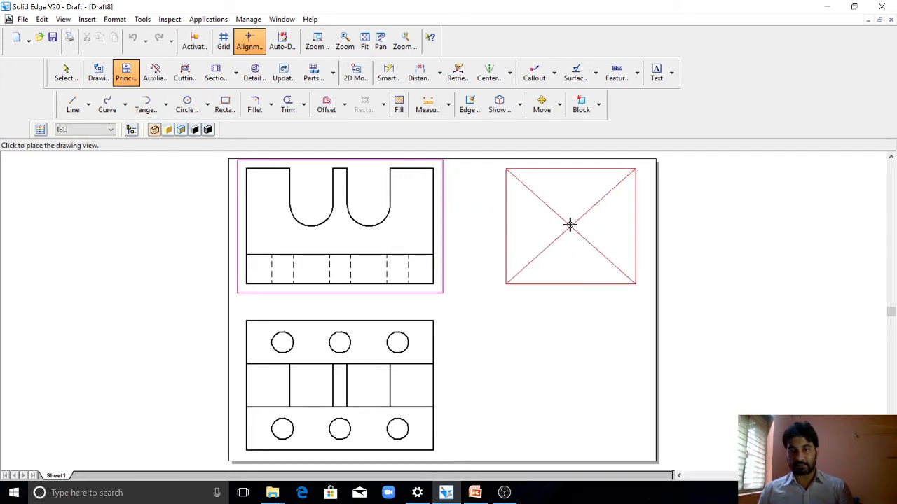
{"action": "left_click", "coordinate": [569, 224]}
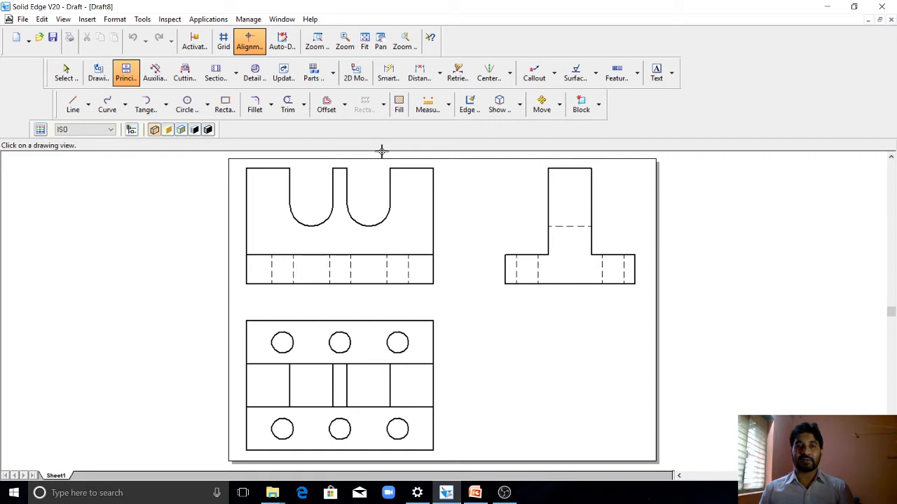
Dimension the front view's overall width below it, and its upper block height and base thickness along the right side.
{"action": "left_click", "coordinate": [388, 77]}
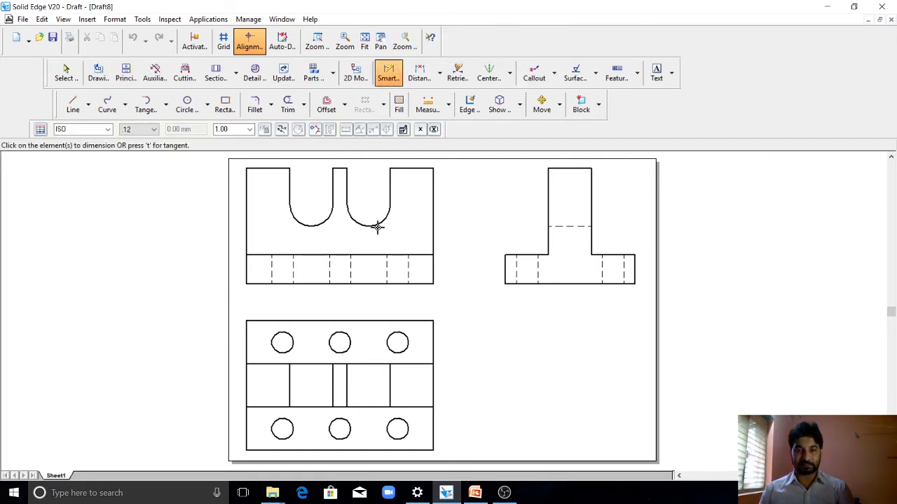
{"action": "left_click", "coordinate": [311, 283]}
{"action": "left_click", "coordinate": [312, 300]}
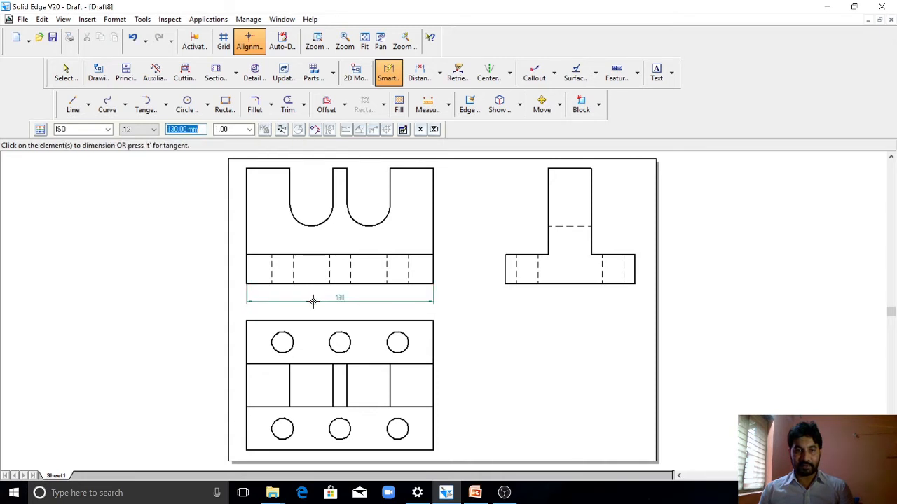
{"action": "left_click", "coordinate": [435, 234]}
{"action": "left_click", "coordinate": [465, 234]}
{"action": "left_click", "coordinate": [433, 272]}
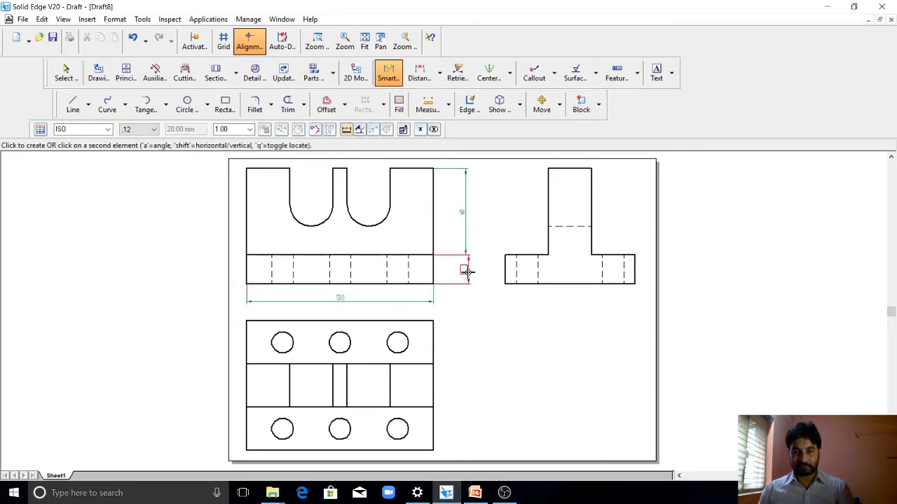
{"action": "left_click", "coordinate": [465, 269]}
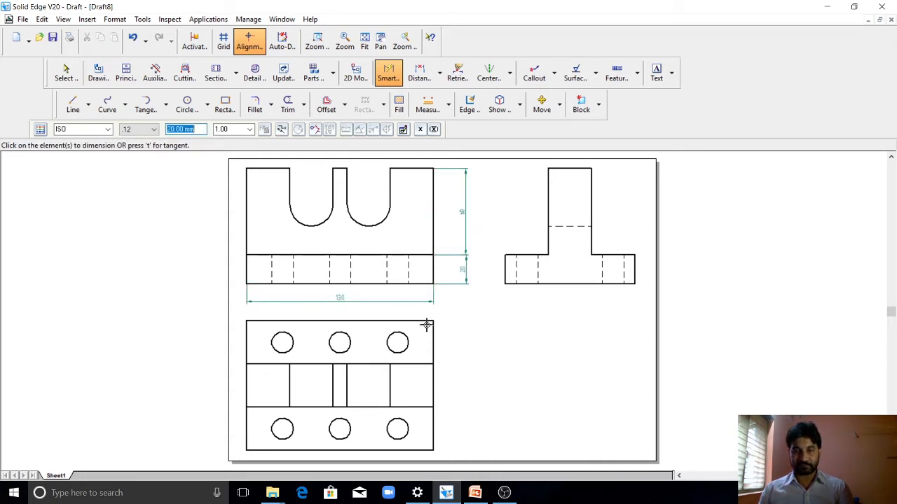
Dimension the upper-right hole's diameter in the top view and the right slot's arc radius in the front view.
{"action": "left_click", "coordinate": [401, 341]}
{"action": "left_click", "coordinate": [417, 338]}
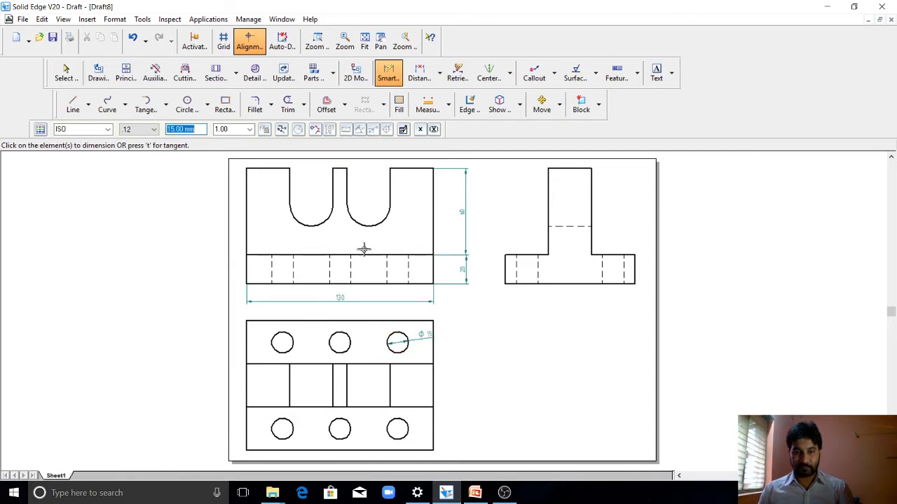
{"action": "left_click", "coordinate": [363, 224]}
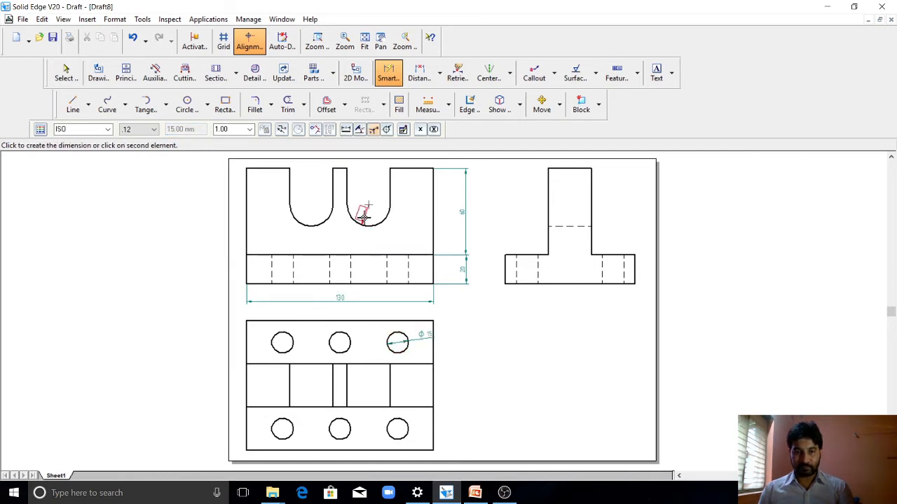
{"action": "left_click", "coordinate": [361, 206]}
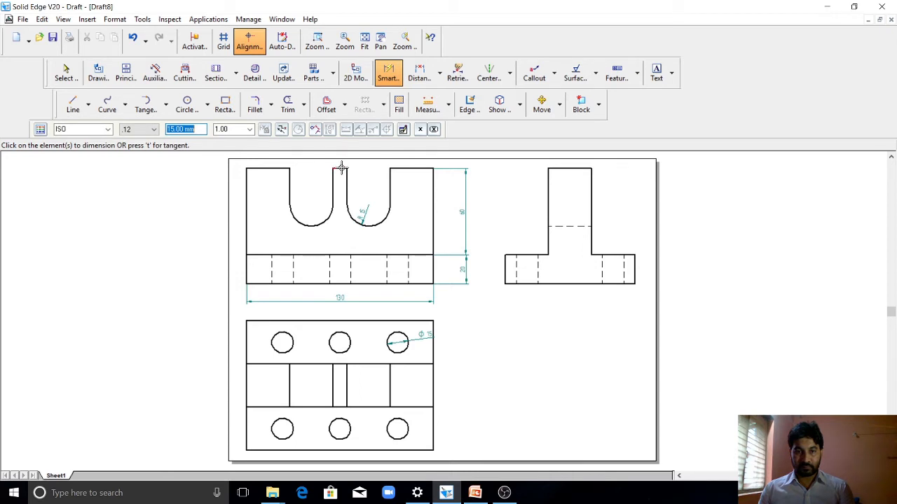
Dimension the widths of the front view's three top edges: the middle rib, the left block and the right block.
{"action": "left_click", "coordinate": [340, 168]}
{"action": "left_click", "coordinate": [340, 164]}
{"action": "left_click", "coordinate": [270, 168]}
{"action": "left_click", "coordinate": [266, 162]}
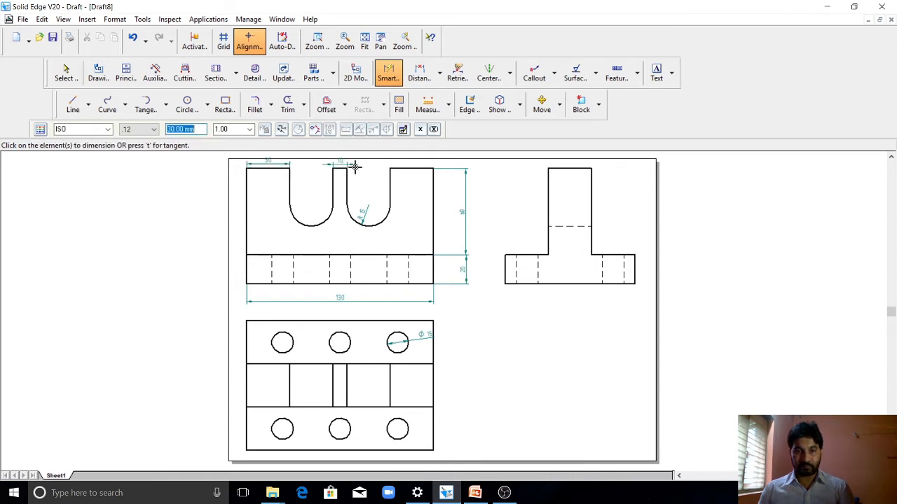
{"action": "left_click", "coordinate": [410, 168]}
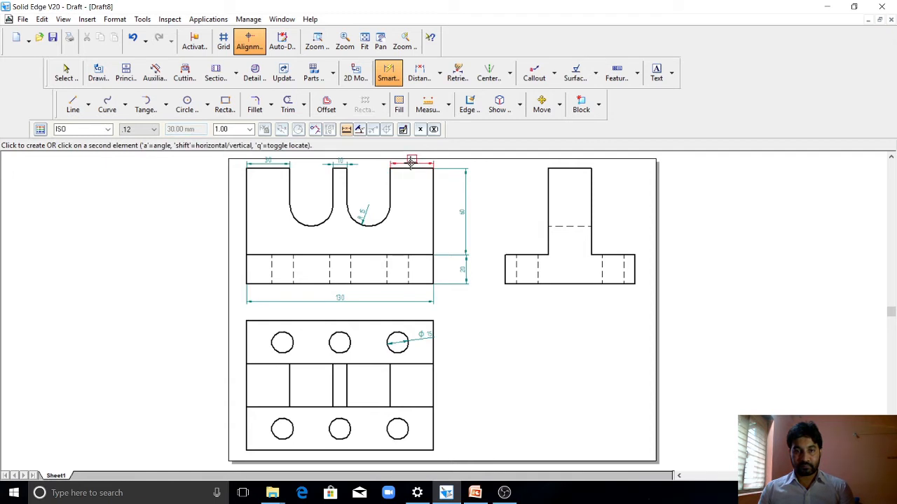
{"action": "left_click", "coordinate": [411, 162]}
{"action": "left_click", "coordinate": [246, 218]}
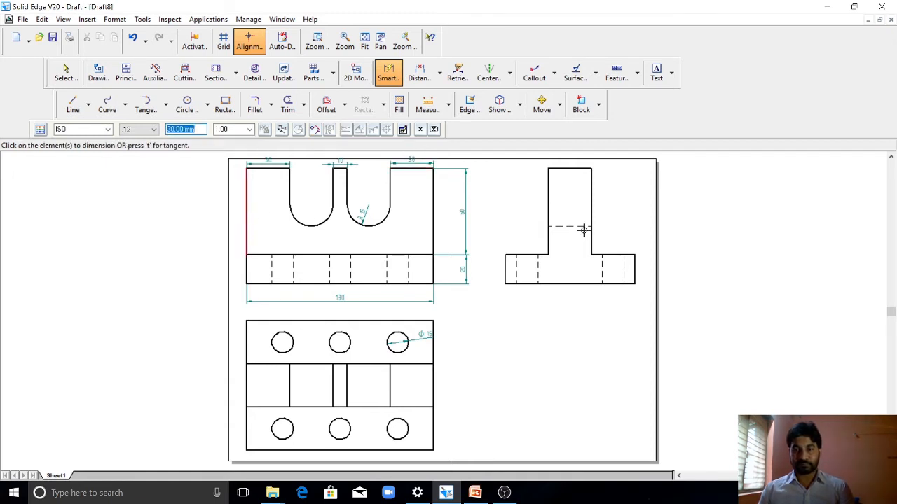
Dimension the side view's upright width above it and its overall base width below it.
{"action": "left_click", "coordinate": [568, 168]}
{"action": "left_click", "coordinate": [568, 161]}
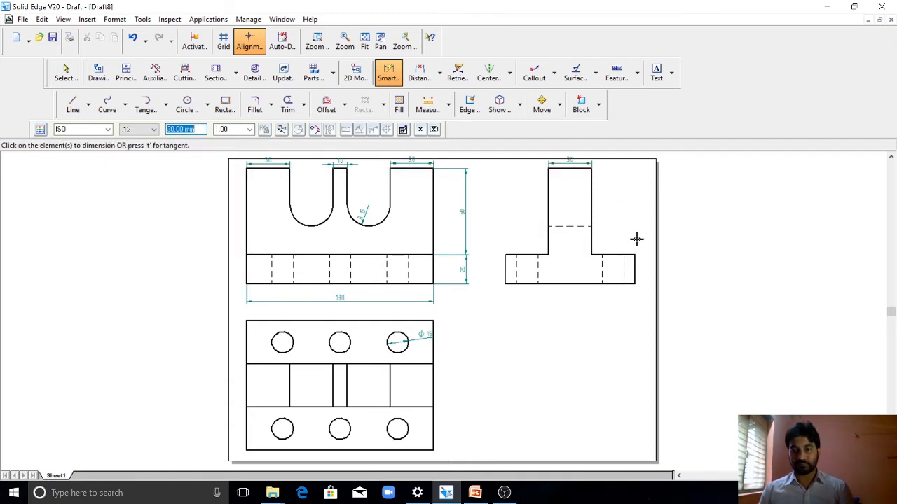
{"action": "left_click", "coordinate": [577, 283]}
{"action": "left_click", "coordinate": [570, 302]}
Dimension both base ledges of the side view, placing the dimensions in line with the upright's width dimension.
{"action": "left_click", "coordinate": [620, 254]}
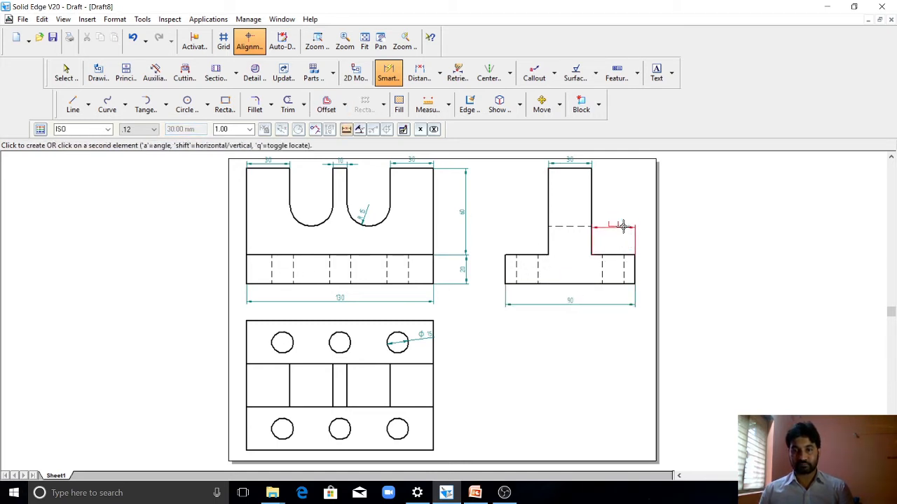
{"action": "left_click", "coordinate": [621, 165]}
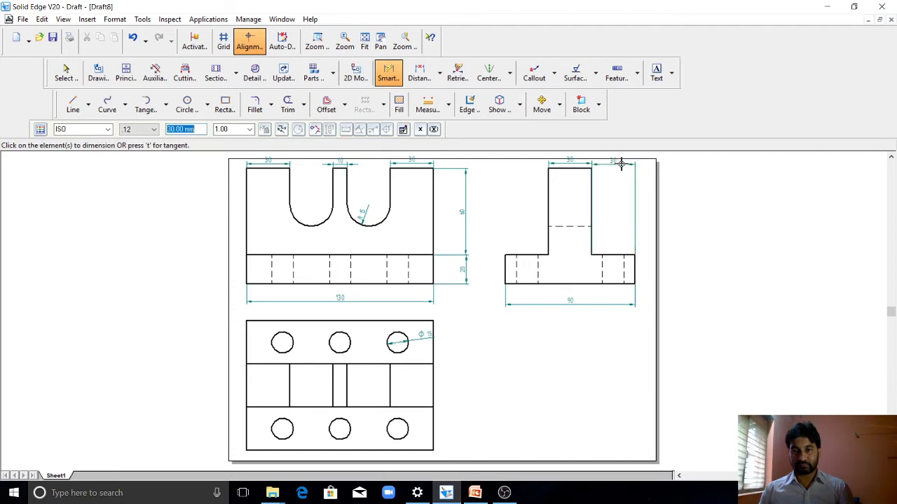
{"action": "left_click", "coordinate": [529, 255]}
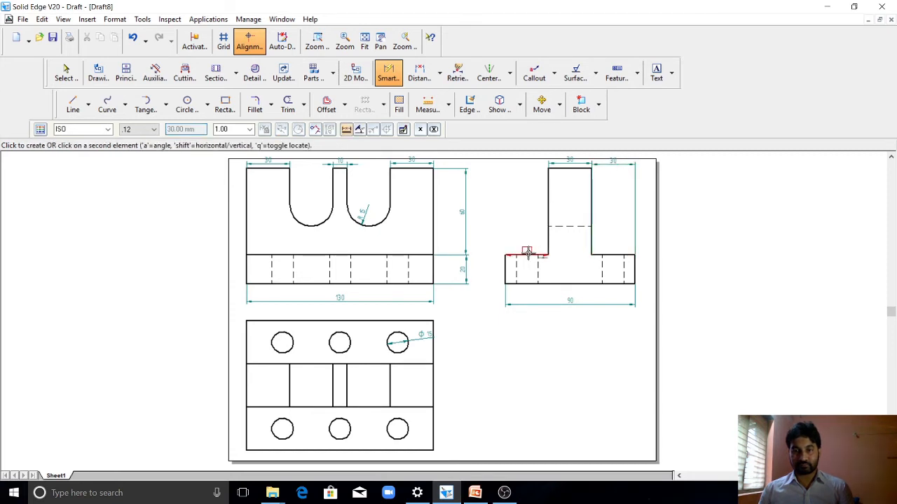
{"action": "left_click", "coordinate": [529, 165]}
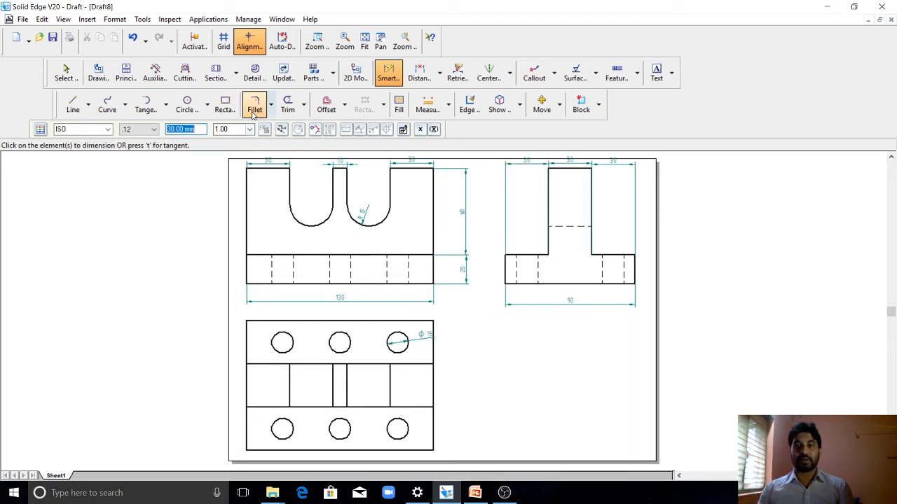
Set up a new text note with a 10 mm text height and the Times New Roman font.
{"action": "left_click", "coordinate": [658, 78]}
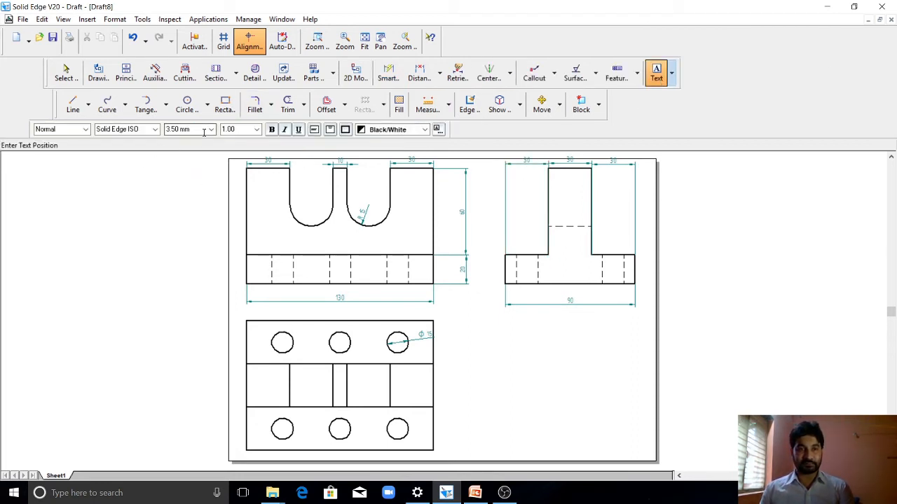
{"action": "left_click", "coordinate": [209, 129]}
{"action": "left_click", "coordinate": [201, 141]}
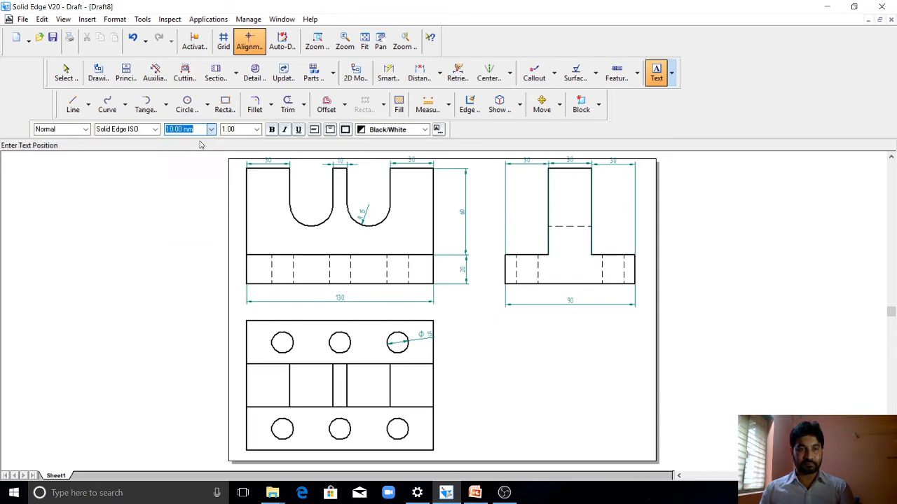
{"action": "left_click", "coordinate": [155, 132]}
{"action": "scroll", "coordinate": [156, 131], "scroll_direction": "up", "scroll_amount": 2}
{"action": "left_click", "coordinate": [132, 233]}
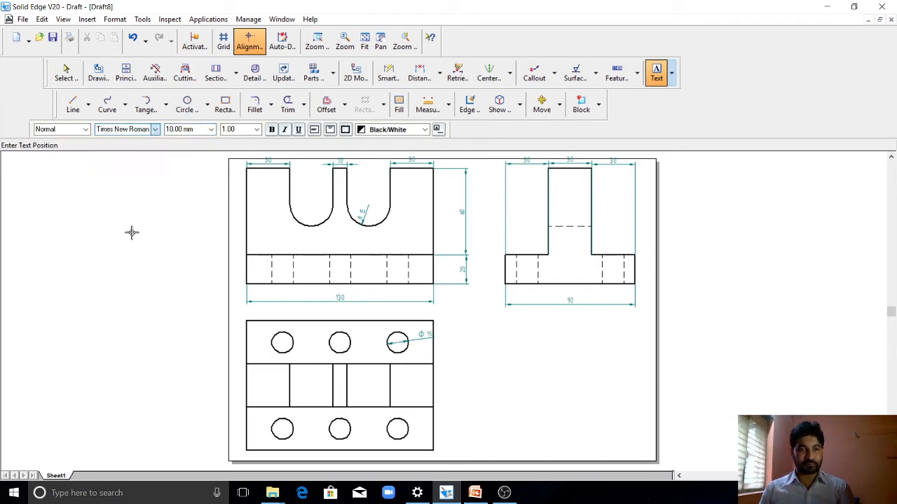
Add a text box reading "MODEL 7" in the empty area below the side view.
{"action": "left_click_drag", "start_coordinate": [503, 365], "coordinate": [626, 406]}
{"action": "type", "text": "m"}
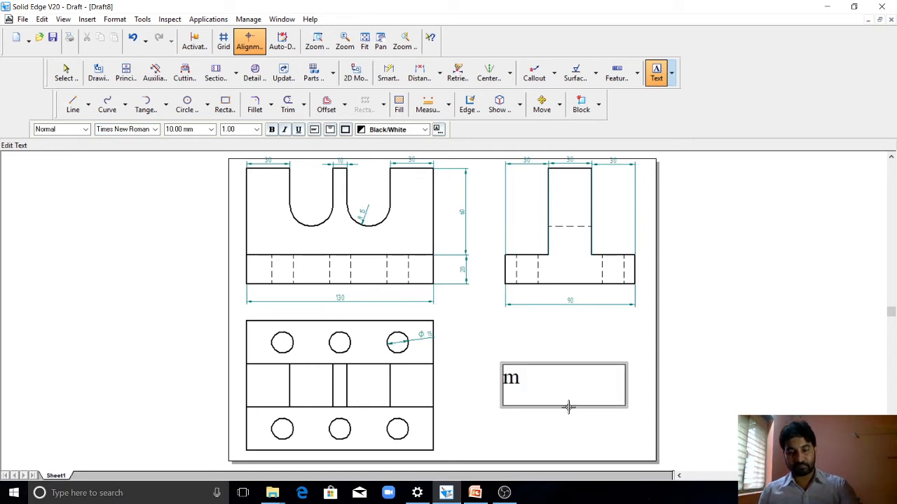
{"action": "key", "text": "BackSpace"}
{"action": "key", "text": "BackSpace"}
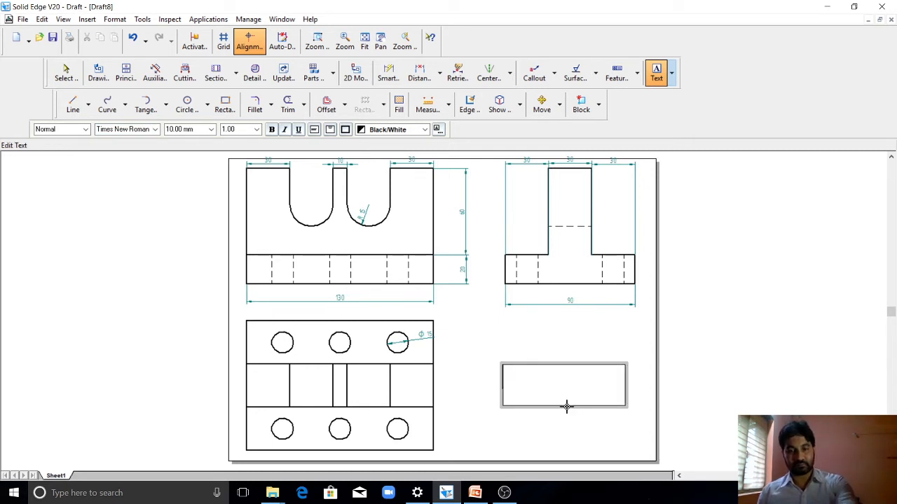
{"action": "type", "text": "MO"}
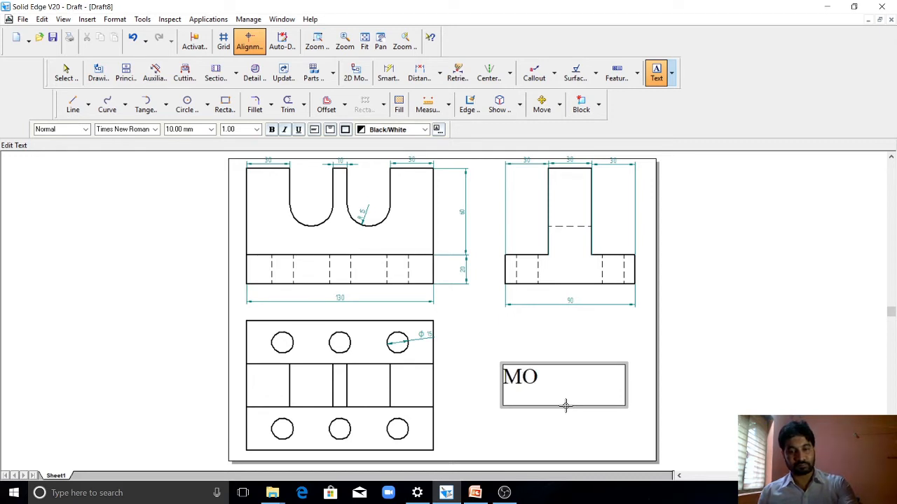
{"action": "type", "text": "DE"}
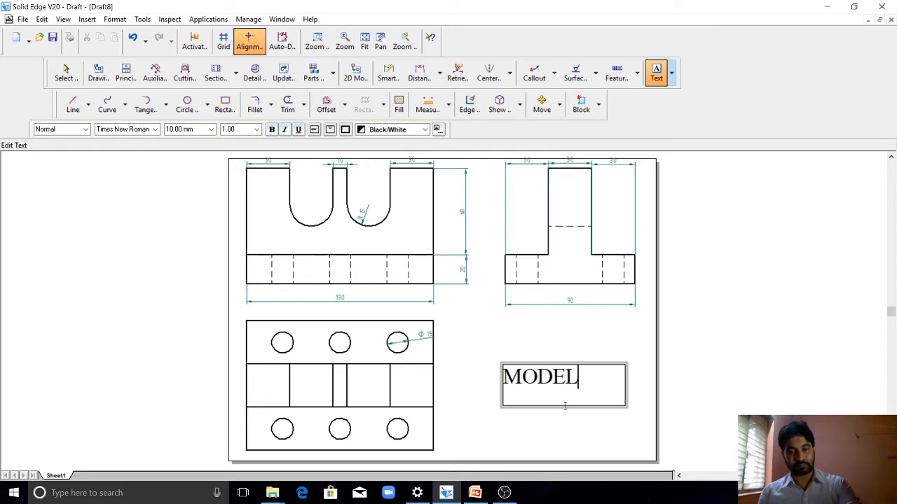
{"action": "type", "text": "L 7"}
{"action": "left_click", "coordinate": [569, 443]}
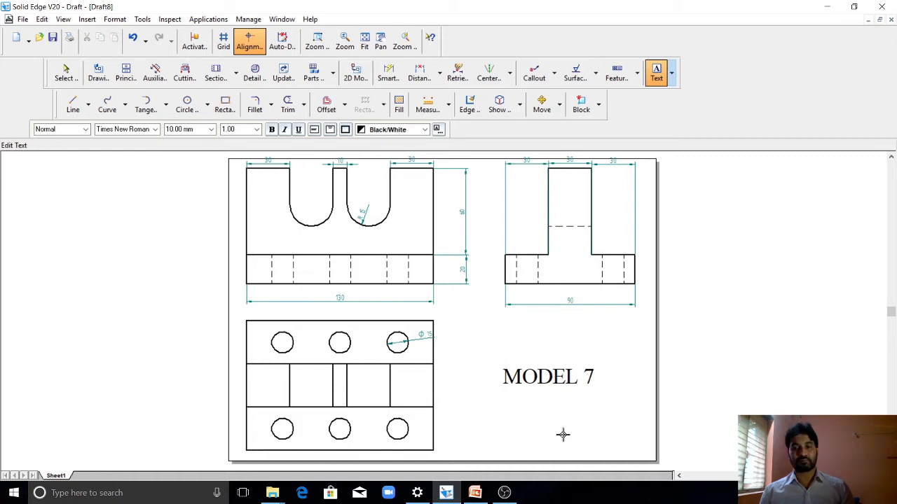
Save the finished drawing as model7.dft and close it.
{"action": "left_click", "coordinate": [24, 20]}
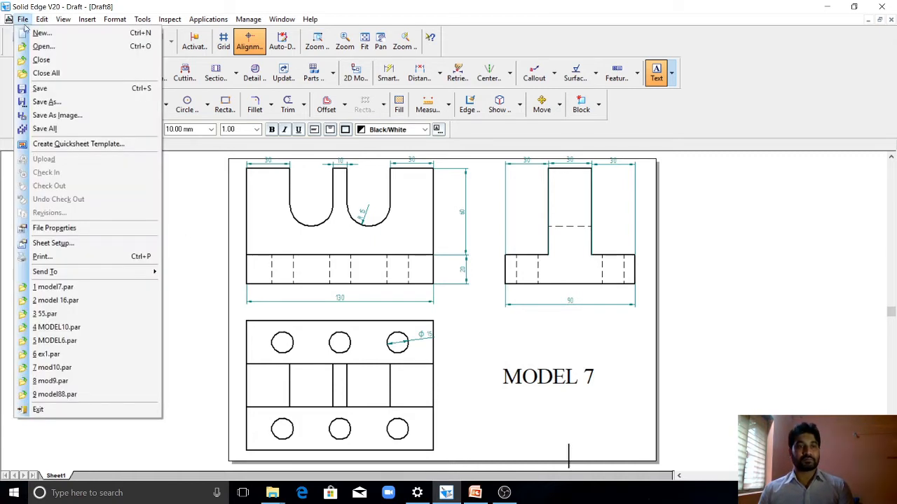
{"action": "left_click", "coordinate": [39, 89]}
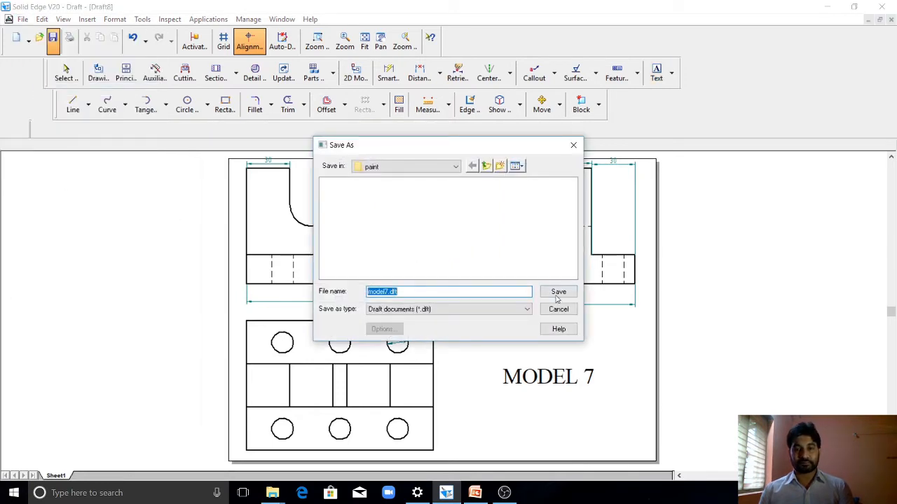
{"action": "left_click", "coordinate": [559, 297]}
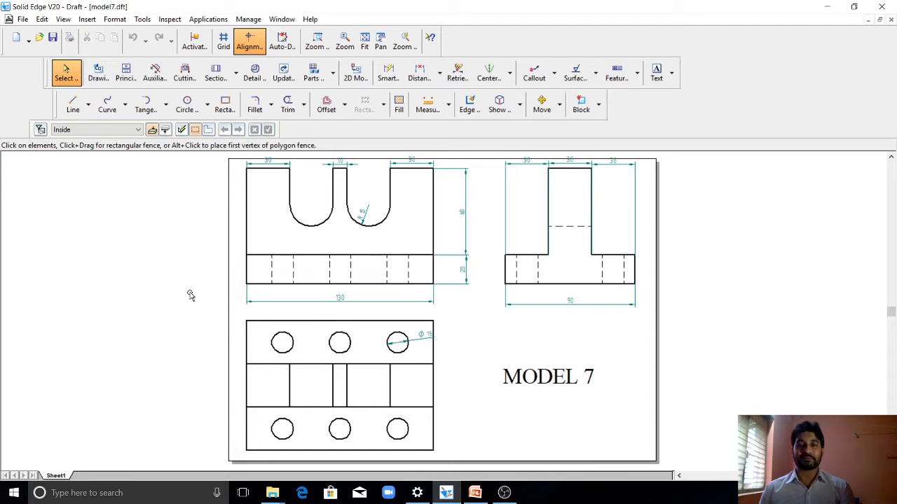
{"action": "left_click", "coordinate": [891, 19]}
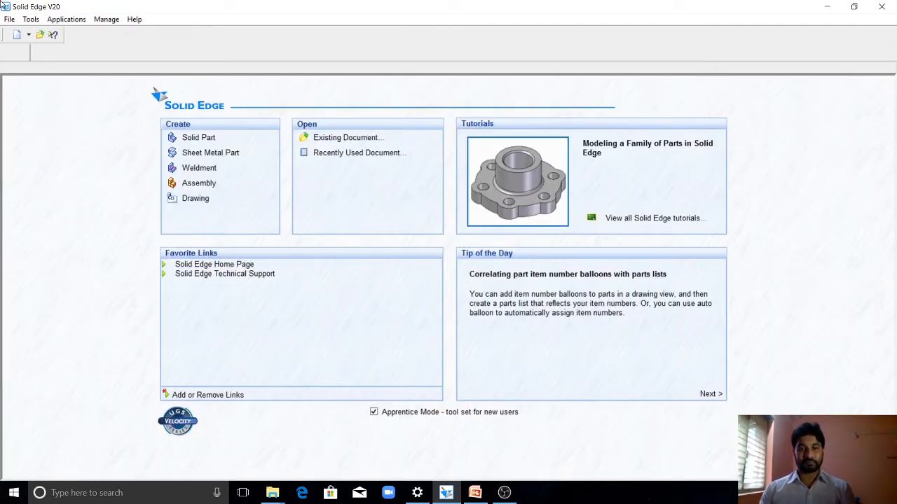
Switch to PowerPoint and examine the Model 10 slide full screen for its shape and dimensions.
{"action": "left_click", "coordinate": [478, 494]}
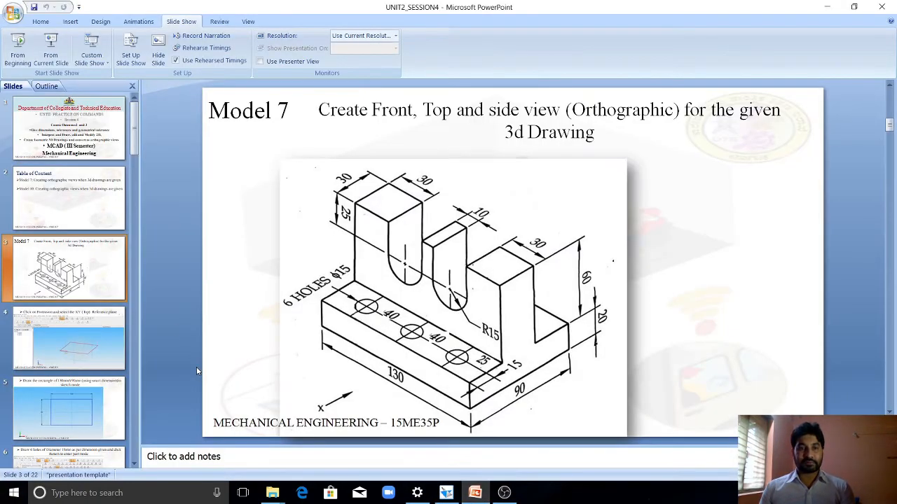
{"action": "key", "text": "Home"}
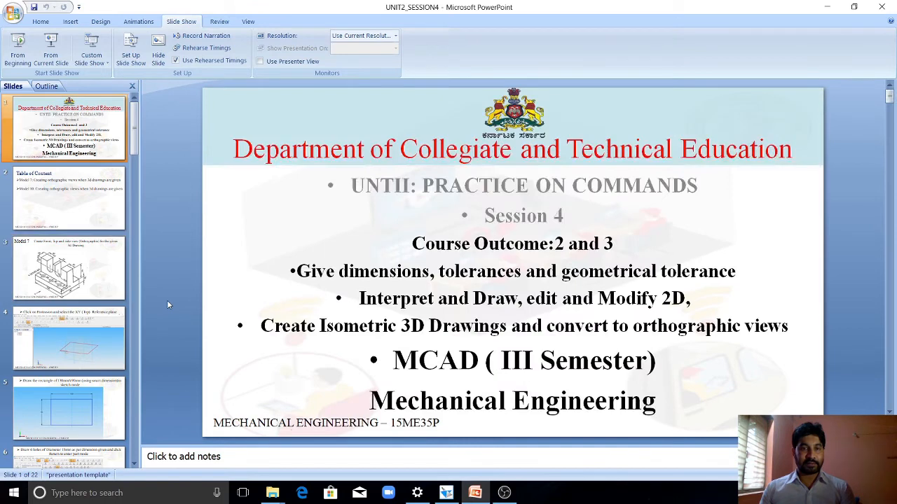
{"action": "scroll", "coordinate": [77, 365], "scroll_direction": "down", "scroll_amount": 5}
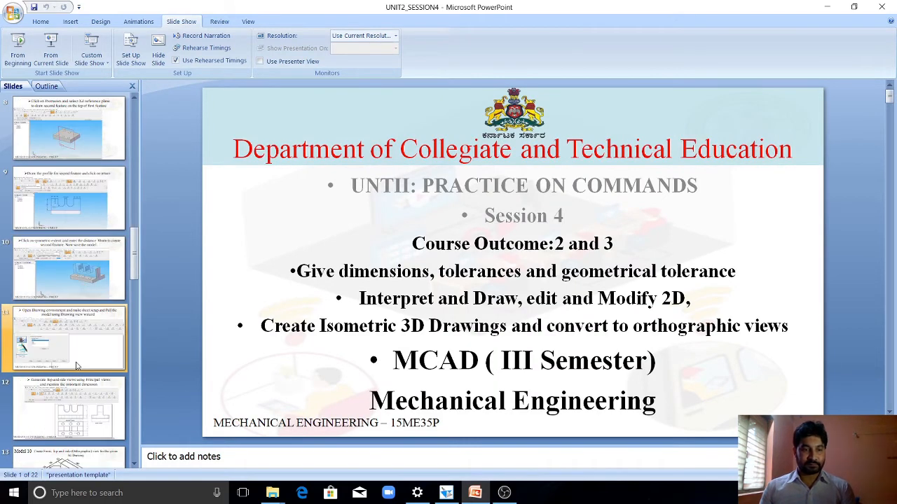
{"action": "scroll", "coordinate": [77, 365], "scroll_direction": "down", "scroll_amount": 2}
{"action": "left_click", "coordinate": [77, 291]}
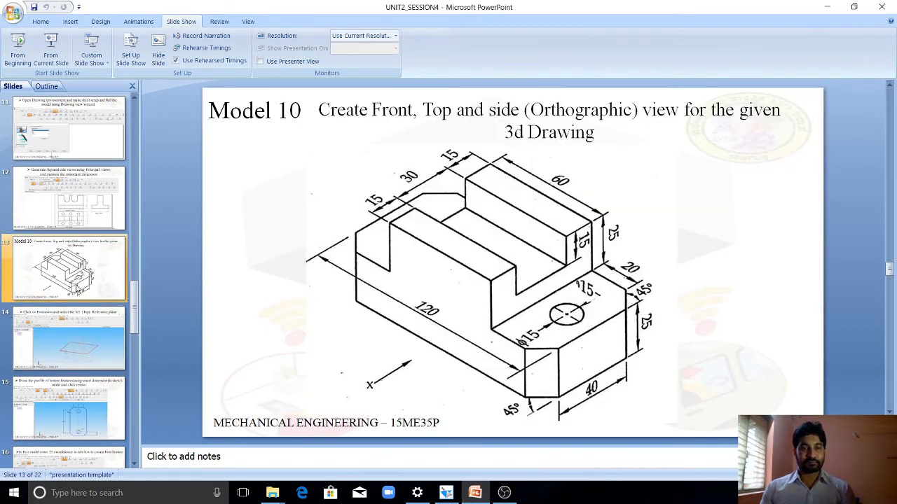
{"action": "left_click", "coordinate": [51, 51]}
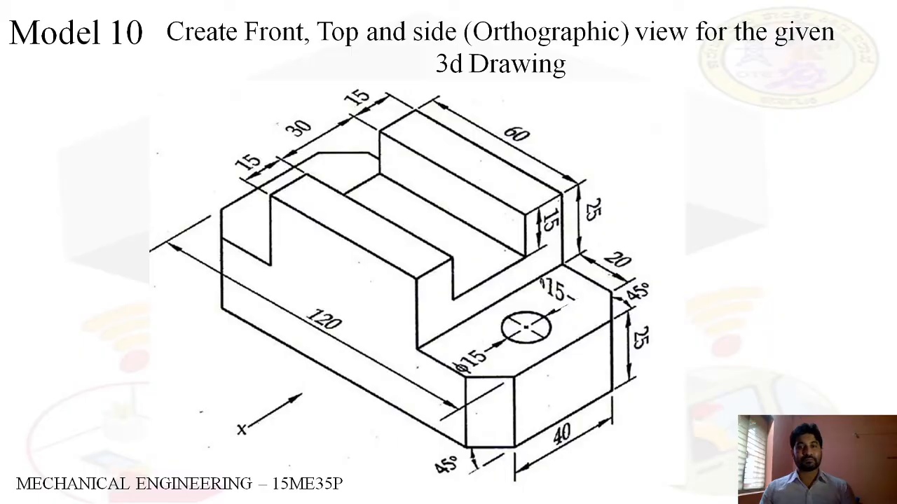
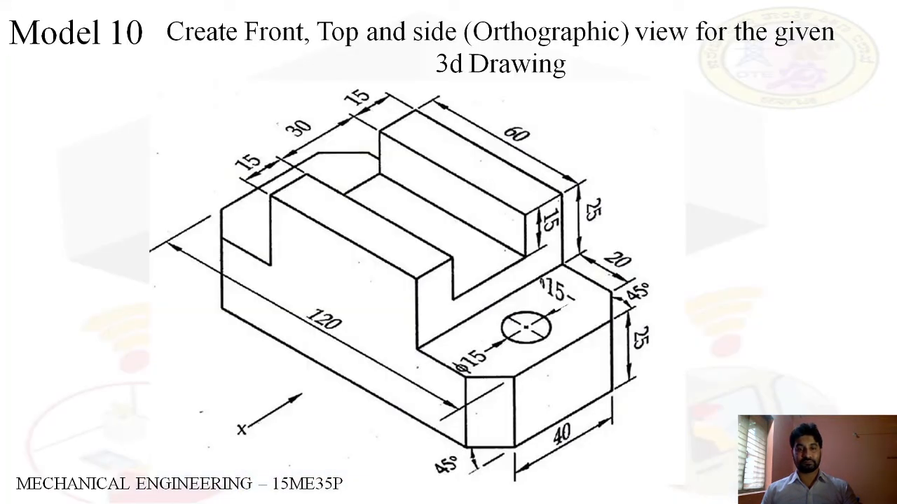
{"action": "key", "text": "Escape"}
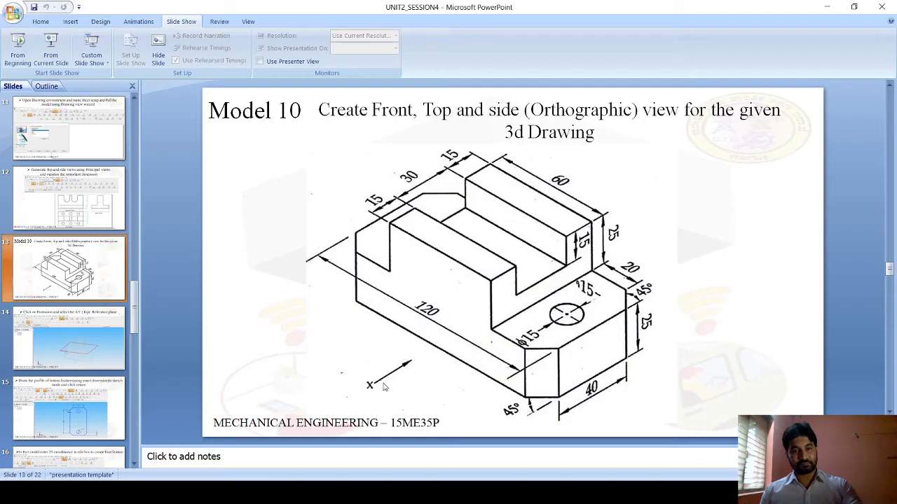
Switch to Solid Edge, create a new solid part, and start a Protrusion profile on the Top (xy) plane.
{"action": "left_click", "coordinate": [454, 492]}
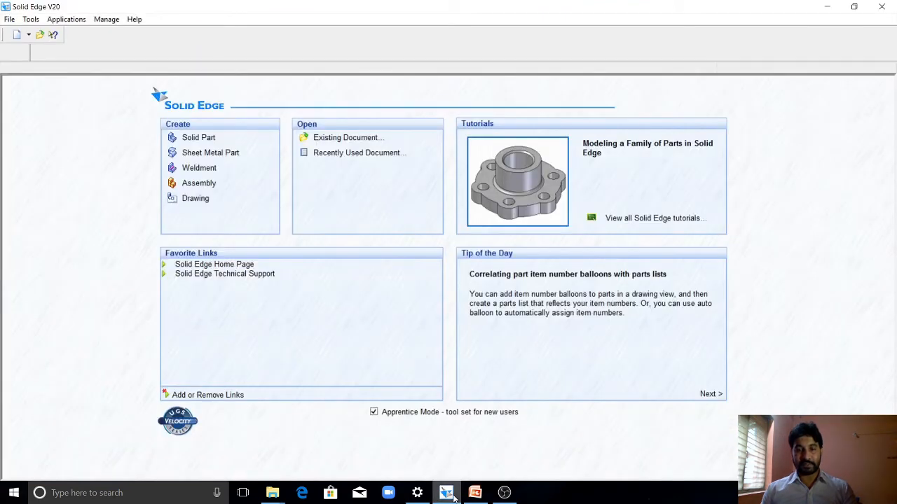
{"action": "left_click", "coordinate": [201, 140]}
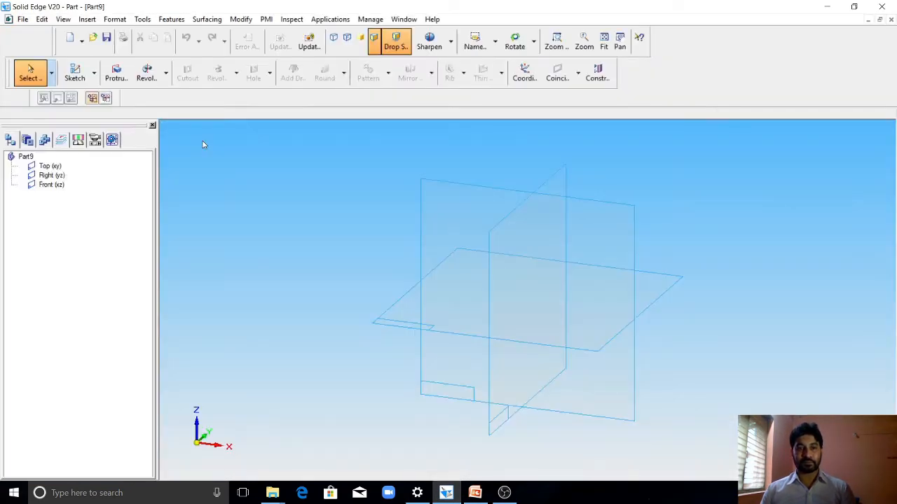
{"action": "left_click", "coordinate": [116, 73]}
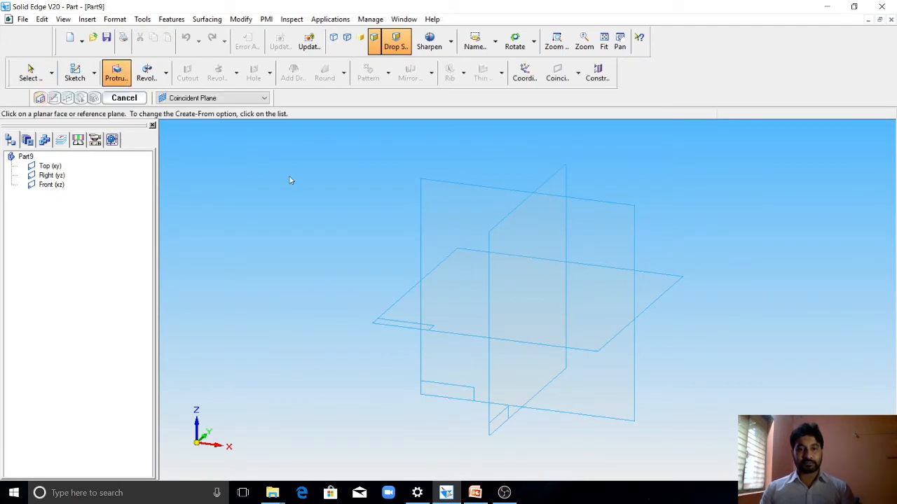
{"action": "left_click", "coordinate": [399, 299]}
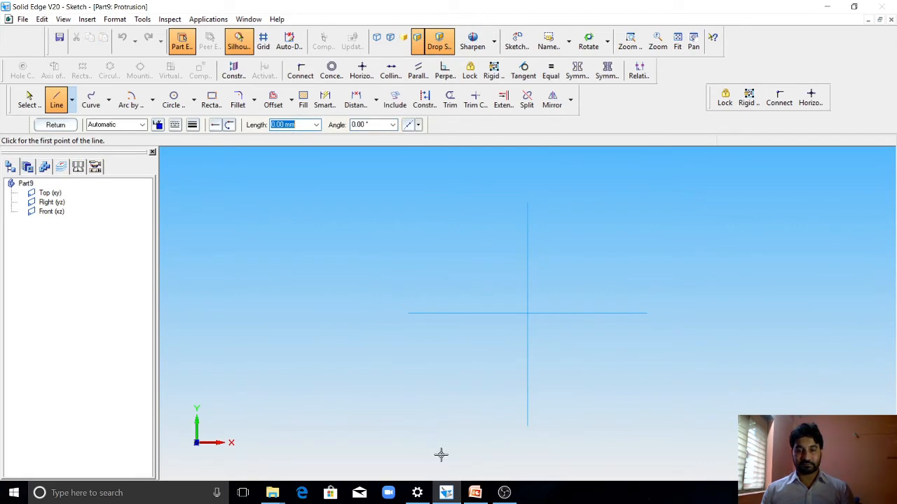
Check the Model 10 drawing in PowerPoint, and sketch a vertical line about 61 mm long beside the vertical reference line in Solid Edge.
{"action": "left_click", "coordinate": [475, 492]}
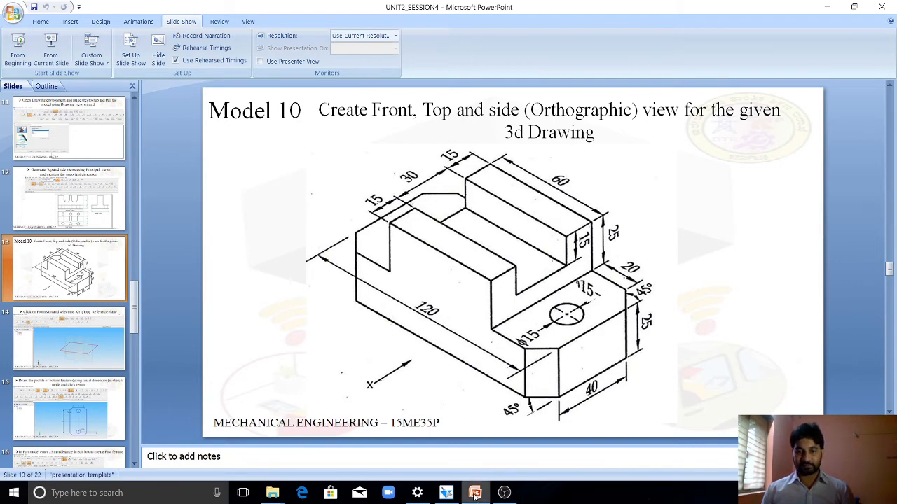
{"action": "mouse_move", "coordinate": [479, 496]}
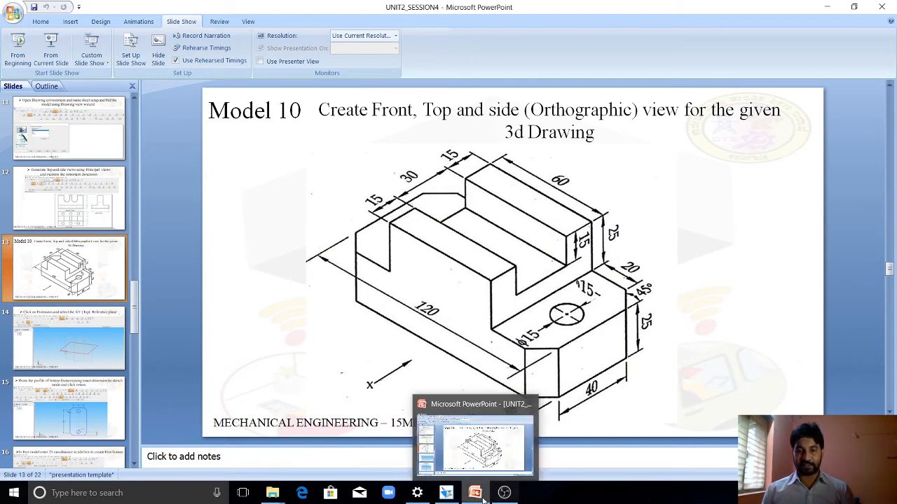
{"action": "left_click", "coordinate": [446, 494]}
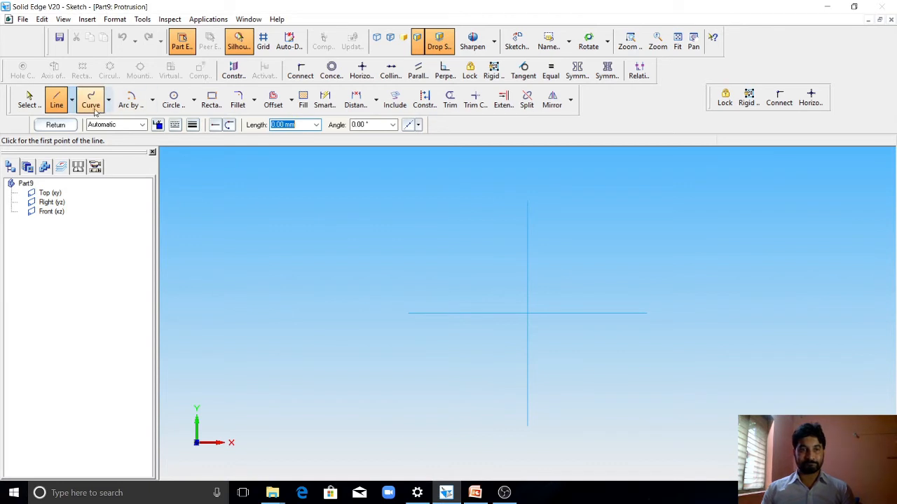
{"action": "left_click", "coordinate": [426, 245]}
{"action": "left_click", "coordinate": [426, 370]}
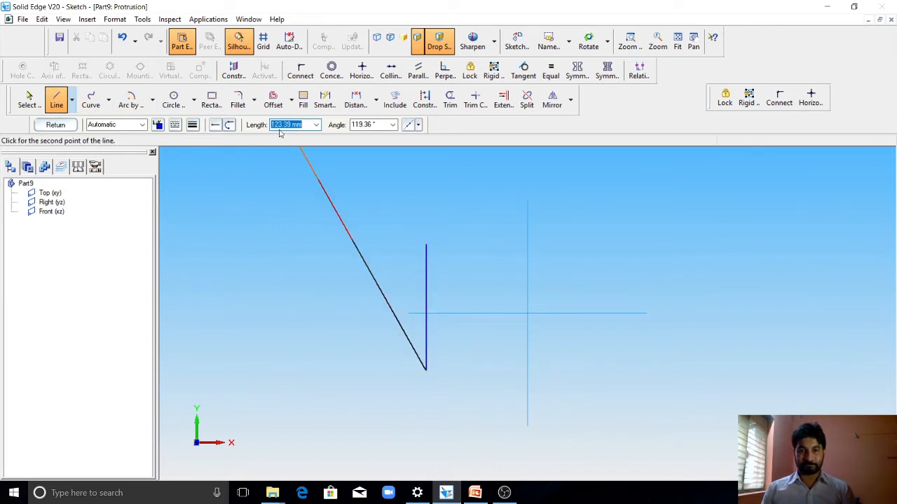
Dimension the vertical line and set its length to 60 mm.
{"action": "left_click", "coordinate": [325, 99]}
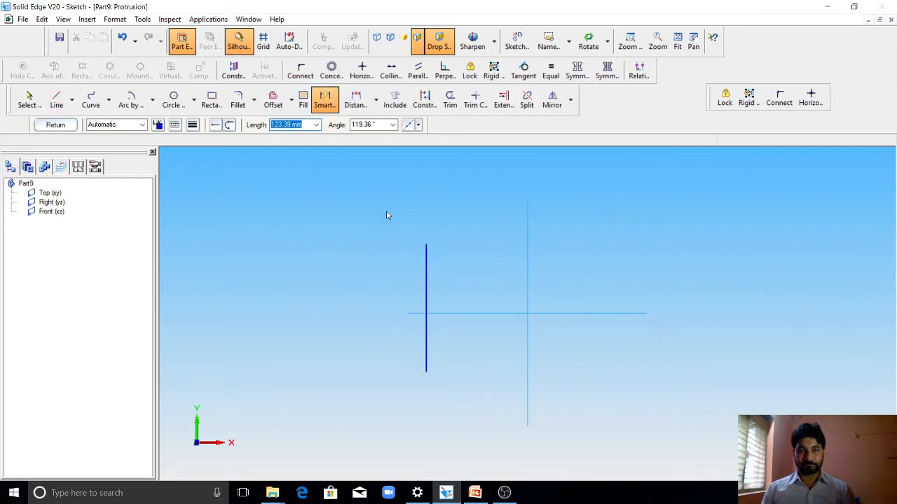
{"action": "left_click", "coordinate": [426, 275]}
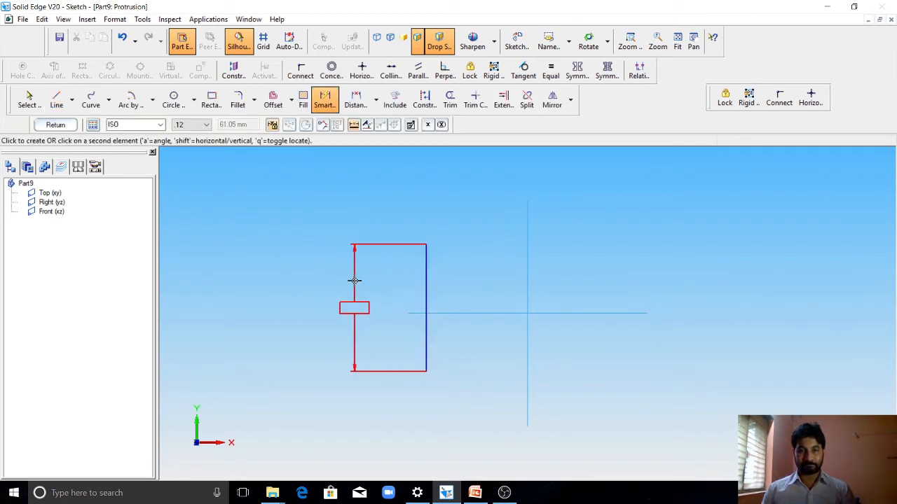
{"action": "left_click", "coordinate": [354, 308]}
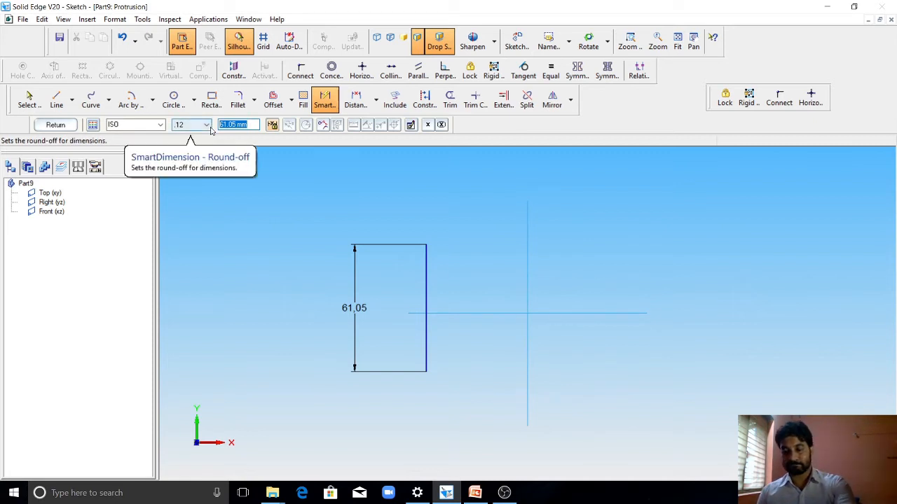
{"action": "type", "text": "60"}
{"action": "key", "text": "Return"}
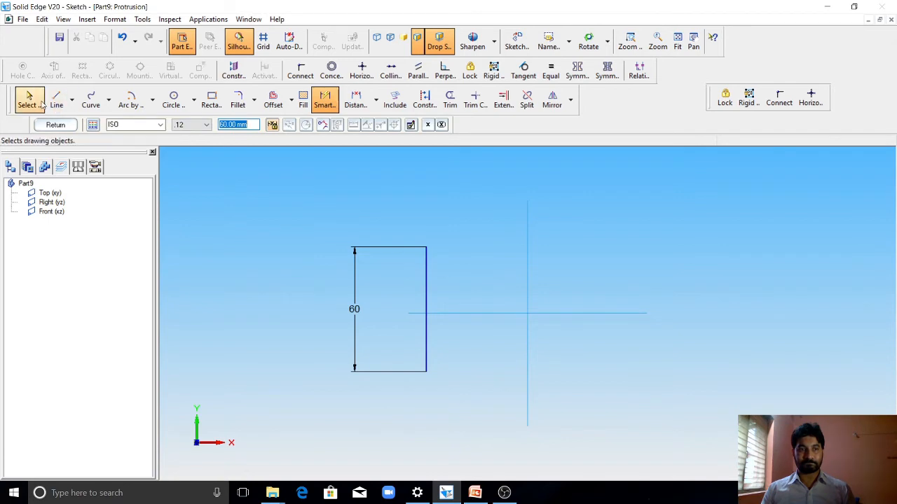
{"action": "left_click", "coordinate": [474, 493]}
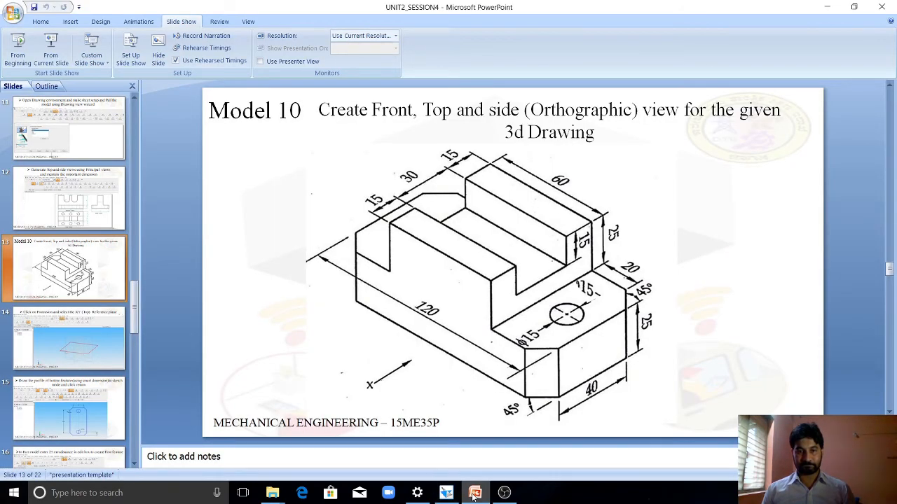
{"action": "left_click", "coordinate": [445, 493]}
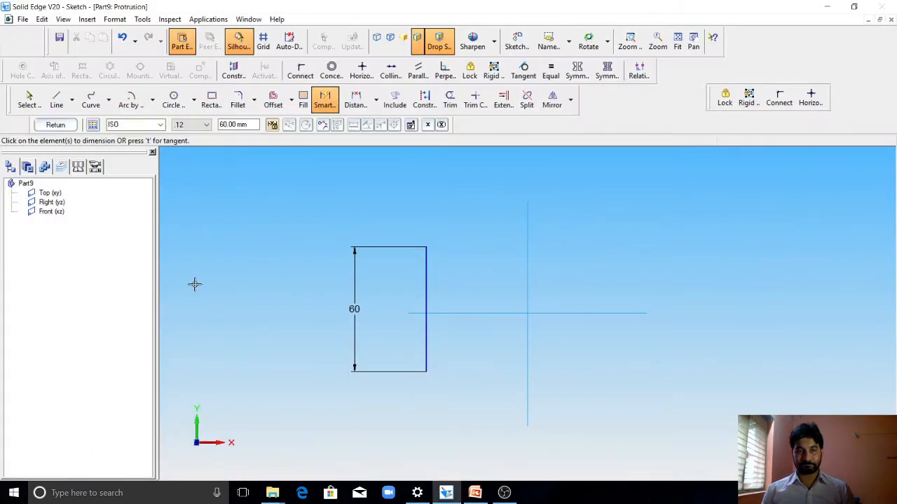
{"action": "left_click", "coordinate": [56, 100]}
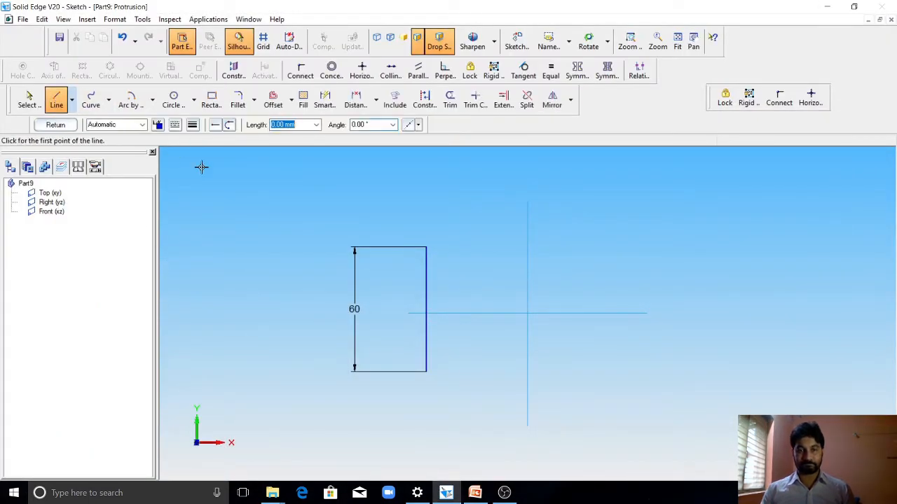
{"action": "left_click", "coordinate": [428, 248]}
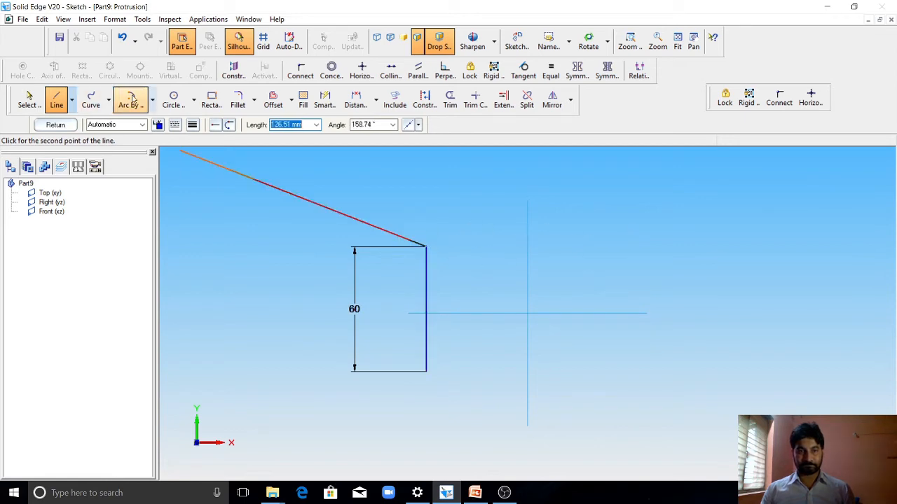
Recheck the Model 10 drawing in PowerPoint and set the vertical line's length to 120 mm in Solid Edge.
{"action": "left_click", "coordinate": [475, 493]}
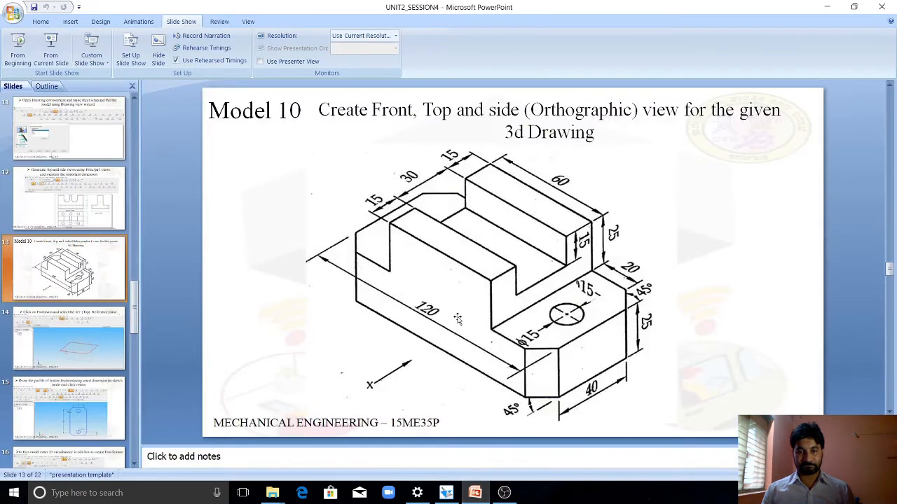
{"action": "scroll", "coordinate": [458, 319], "scroll_direction": "down", "scroll_amount": 2}
{"action": "scroll", "coordinate": [457, 319], "scroll_direction": "up", "scroll_amount": 2}
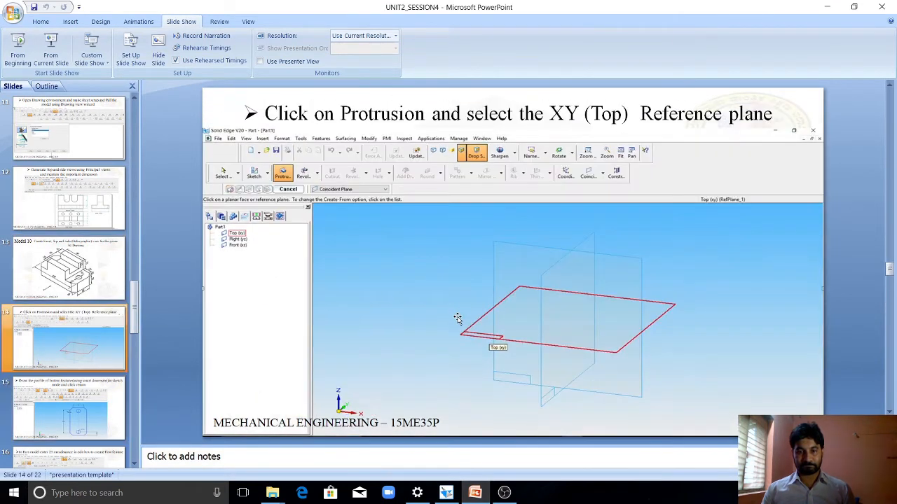
{"action": "left_click", "coordinate": [447, 493]}
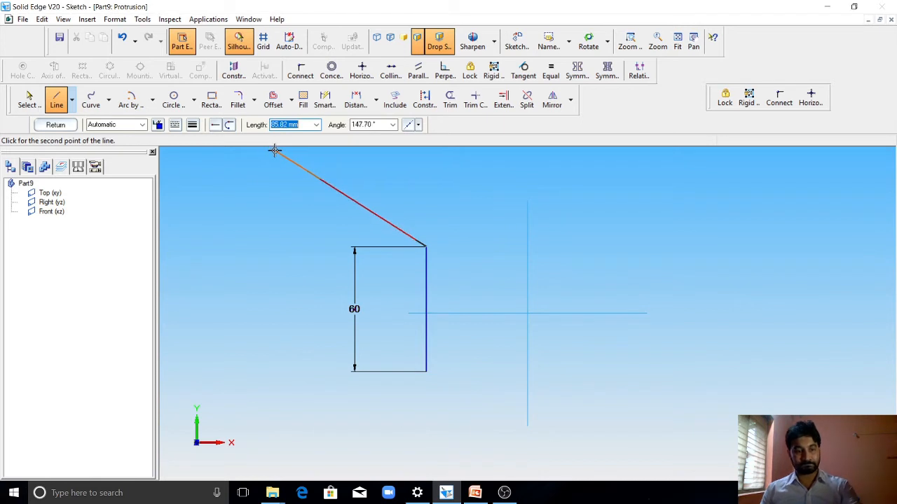
{"action": "key", "text": "Escape"}
{"action": "left_click", "coordinate": [355, 312]}
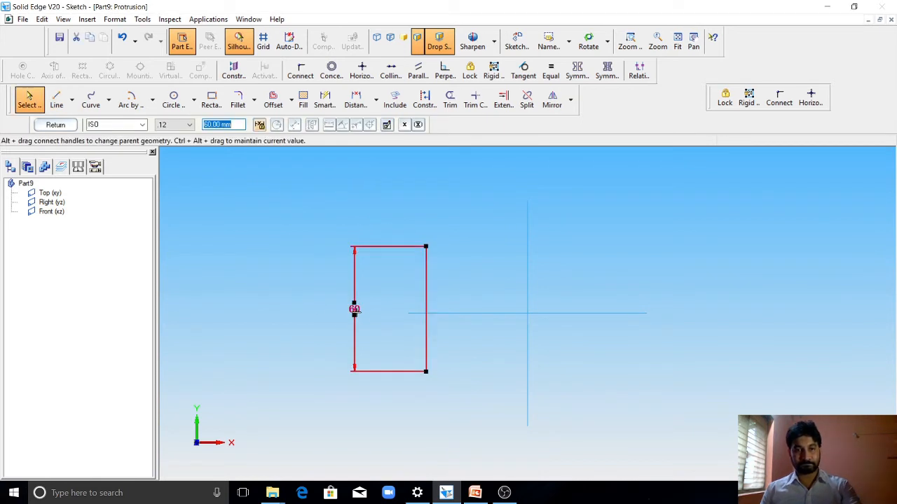
{"action": "type", "text": "120"}
{"action": "key", "text": "Return"}
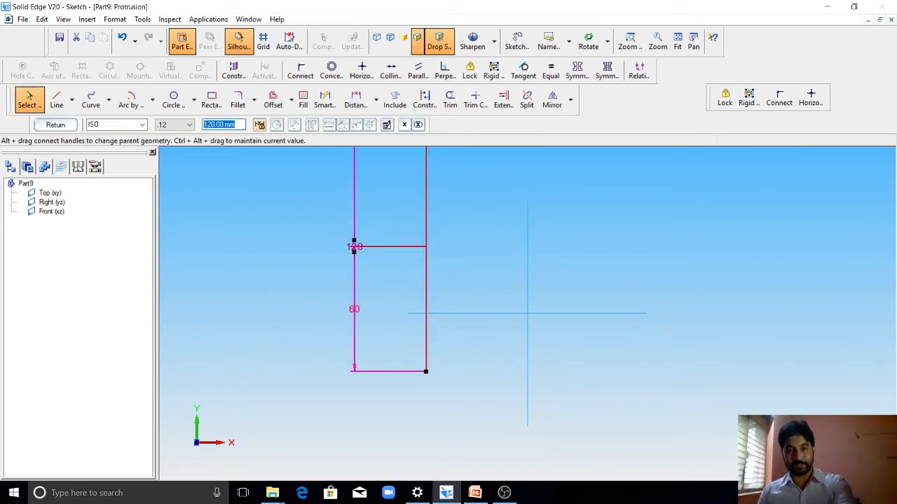
Dimension the vertical line's upper endpoint from the horizontal reference line and set the distance to 60 mm.
{"action": "scroll", "coordinate": [427, 343], "scroll_direction": "down", "scroll_amount": 2}
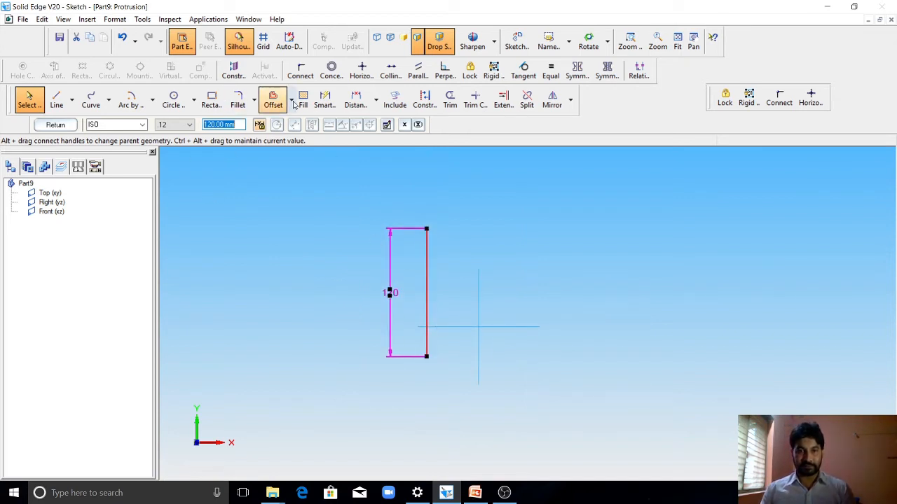
{"action": "left_click", "coordinate": [325, 100]}
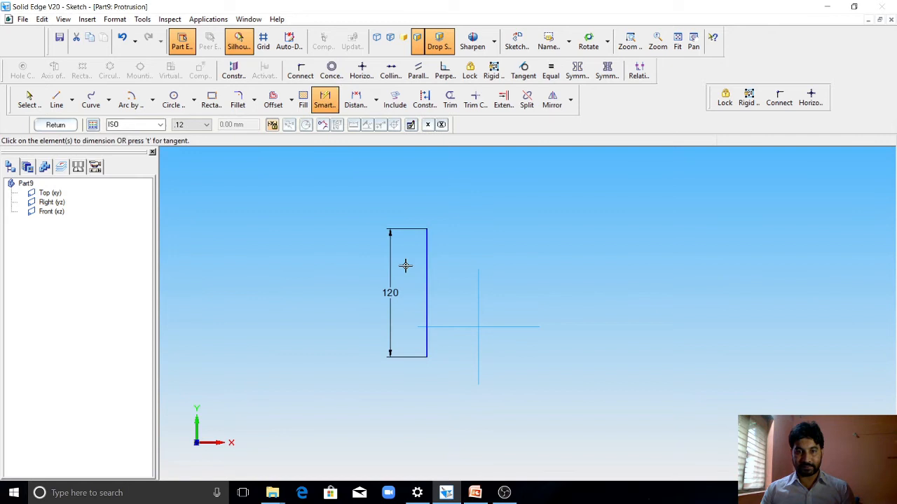
{"action": "left_click", "coordinate": [449, 327]}
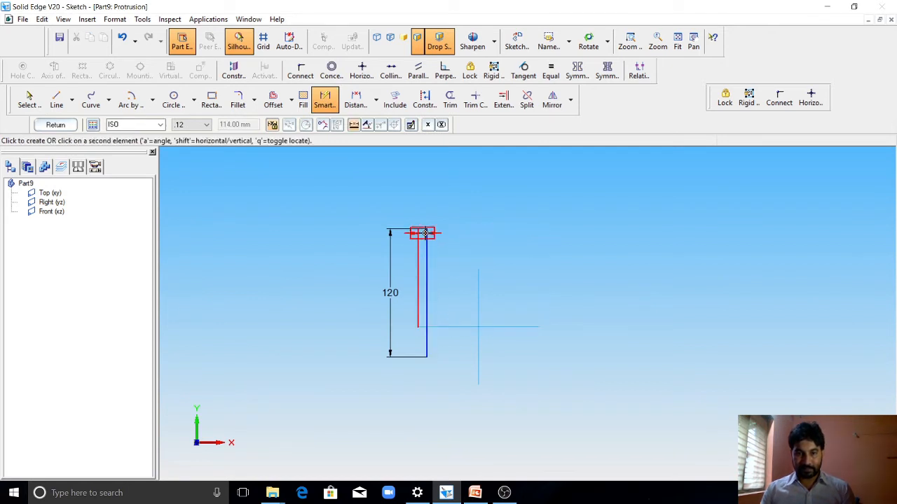
{"action": "left_click", "coordinate": [424, 233]}
{"action": "left_click", "coordinate": [328, 278]}
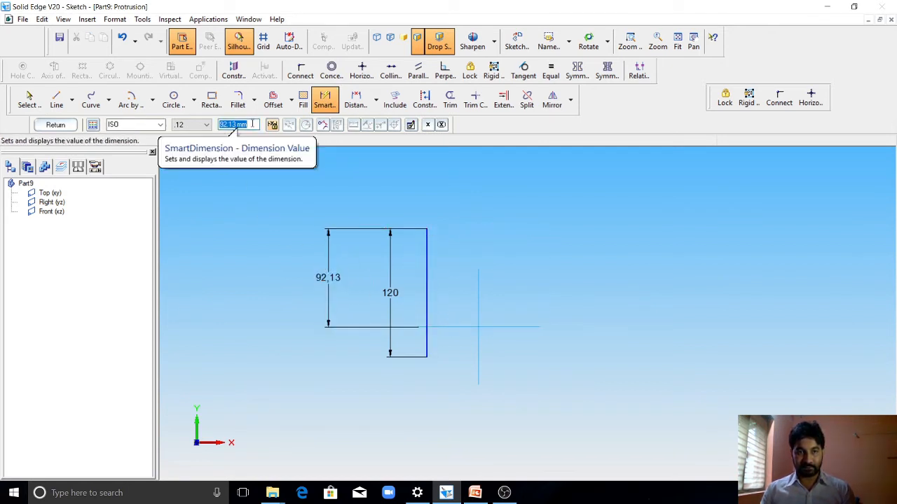
{"action": "type", "text": "6"}
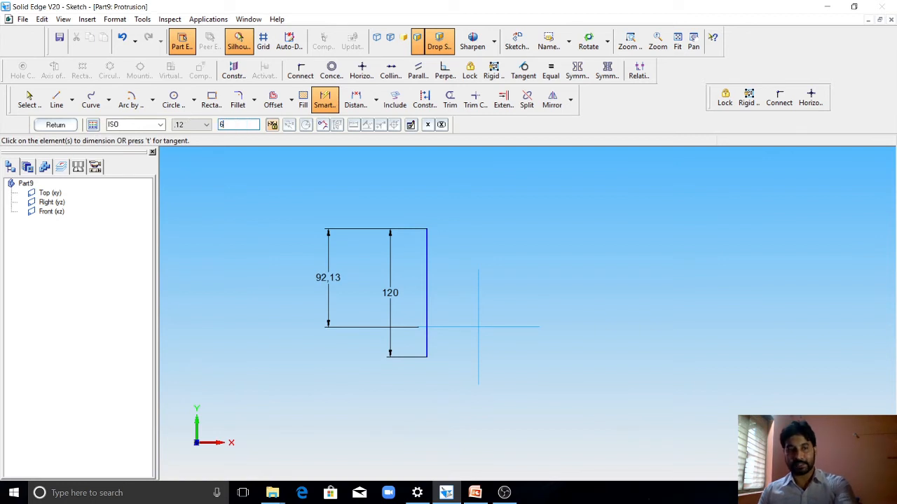
{"action": "type", "text": "0"}
{"action": "key", "text": "Return"}
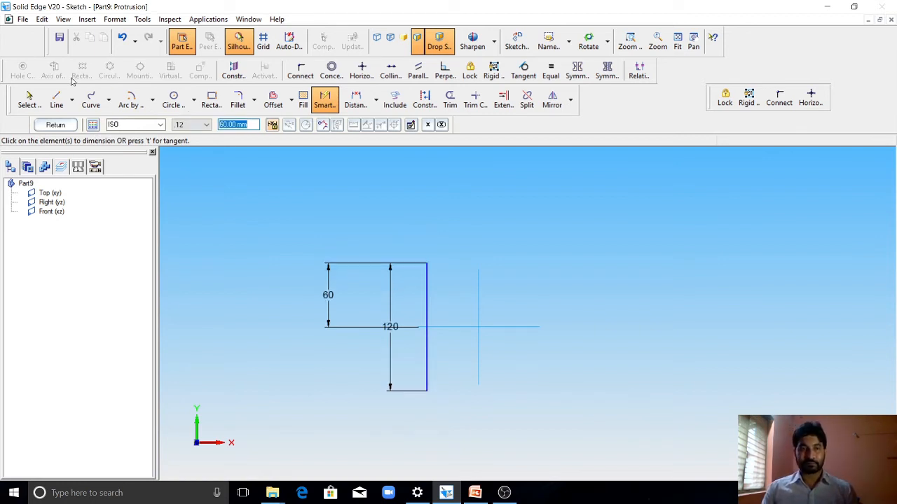
Complete a closed rectangle from the vertical line with a 60 mm upper edge, a parallel 120 mm edge and a closing lower edge.
{"action": "left_click", "coordinate": [56, 99]}
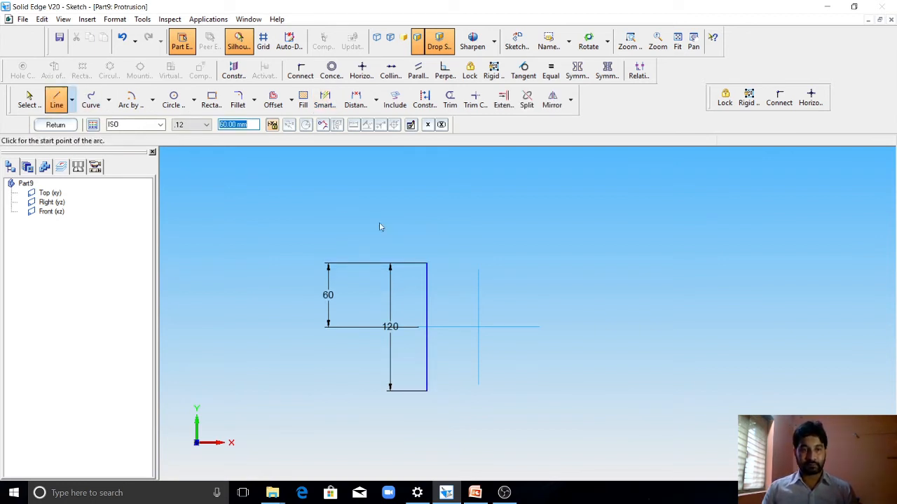
{"action": "left_click", "coordinate": [427, 265]}
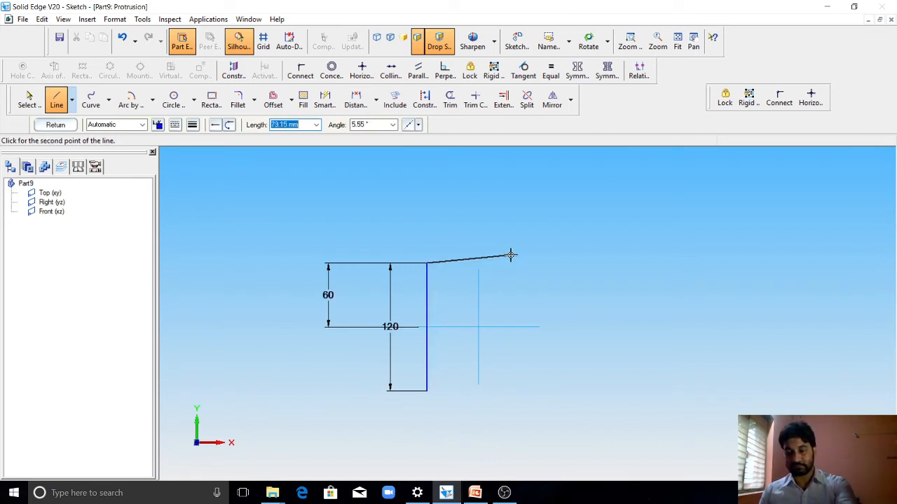
{"action": "type", "text": "60"}
{"action": "key", "text": "Tab"}
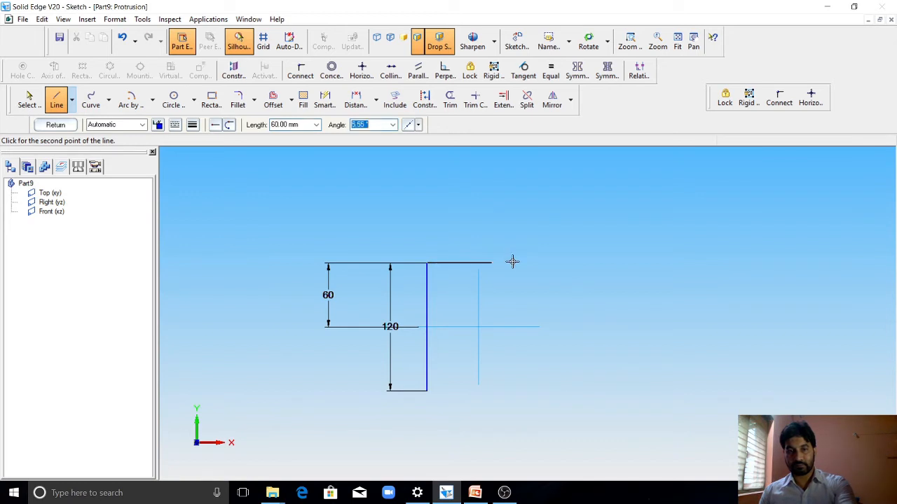
{"action": "left_click", "coordinate": [512, 262]}
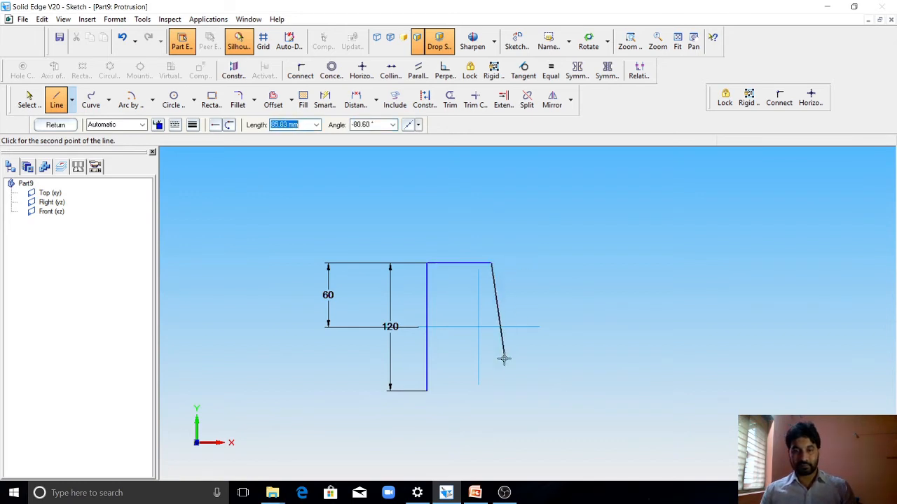
{"action": "type", "text": "120"}
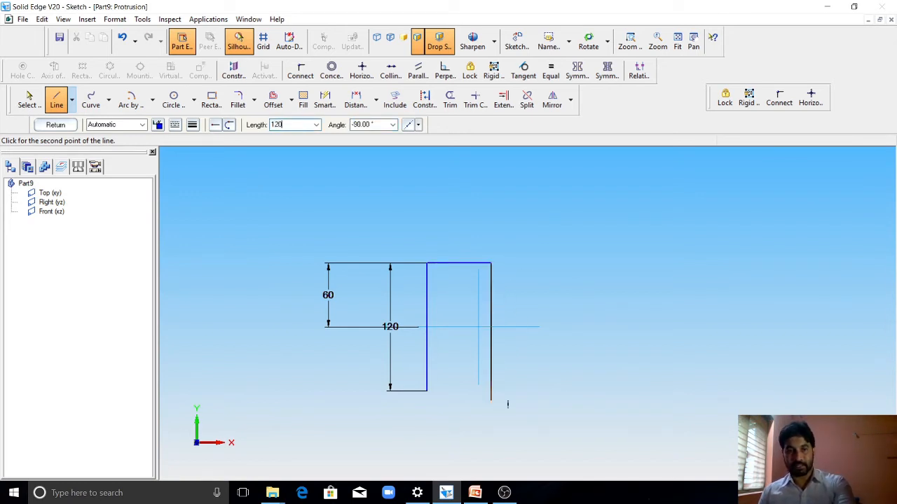
{"action": "key", "text": "Tab"}
{"action": "left_click", "coordinate": [493, 399]}
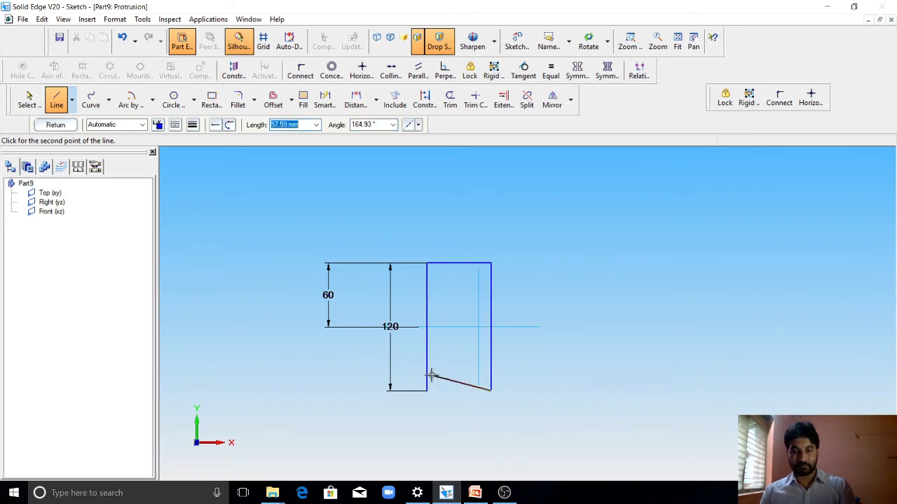
{"action": "left_click", "coordinate": [428, 393]}
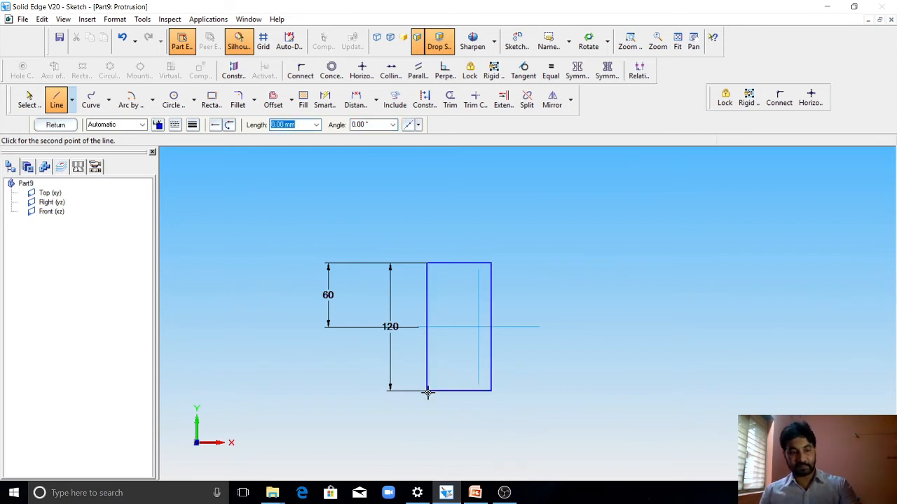
{"action": "key", "text": "Escape"}
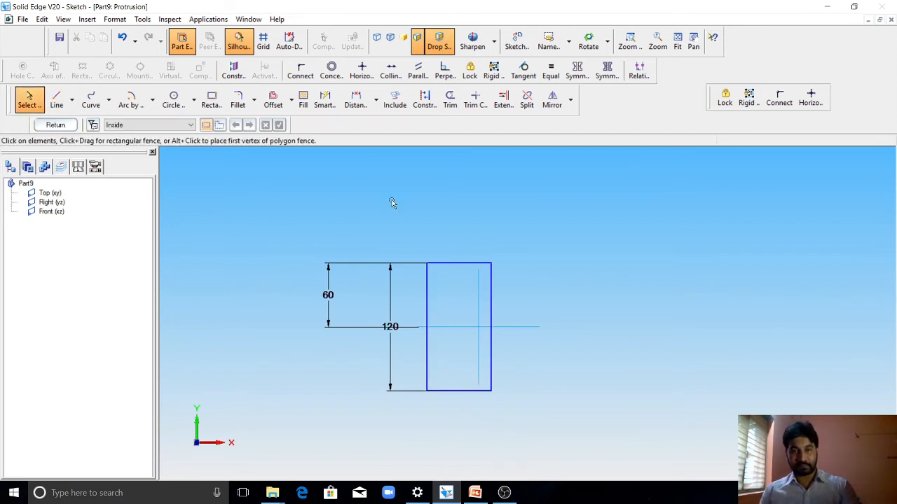
Dimension the rectangle's left edge from the vertical reference line and set the distance to 30 mm.
{"action": "left_click", "coordinate": [324, 99]}
{"action": "left_click", "coordinate": [477, 300]}
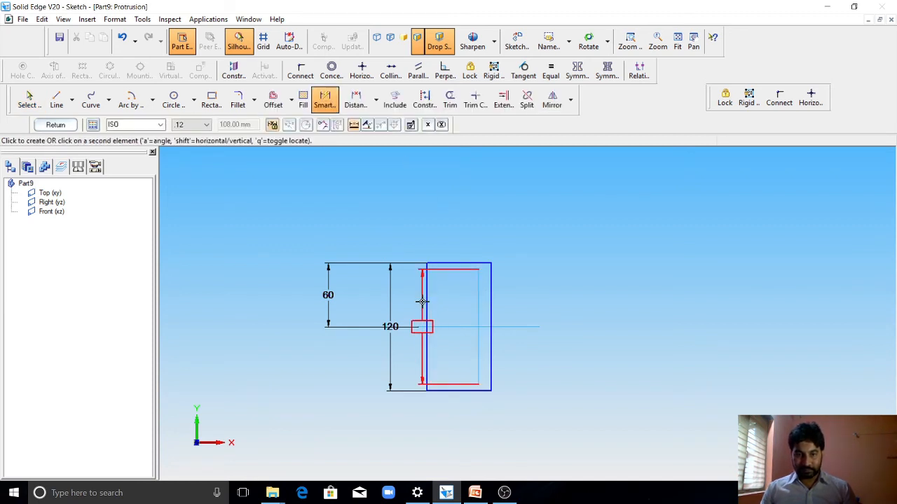
{"action": "left_click", "coordinate": [425, 302]}
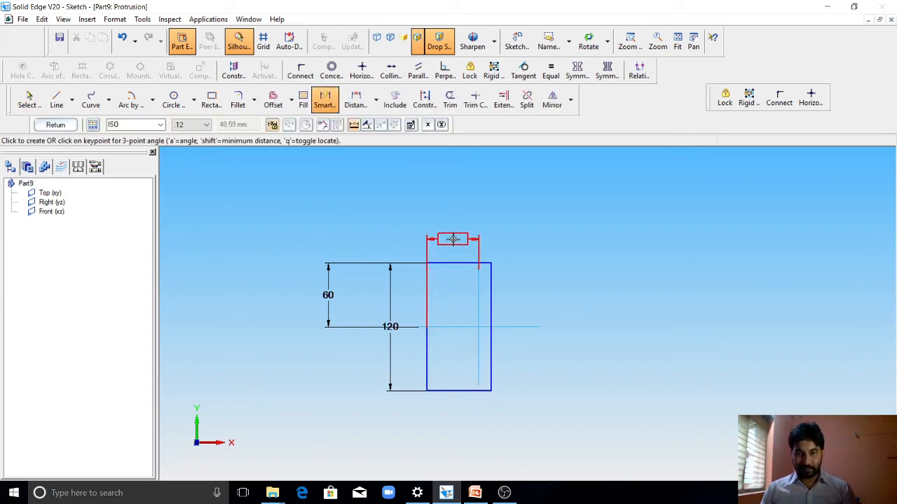
{"action": "left_click", "coordinate": [452, 240]}
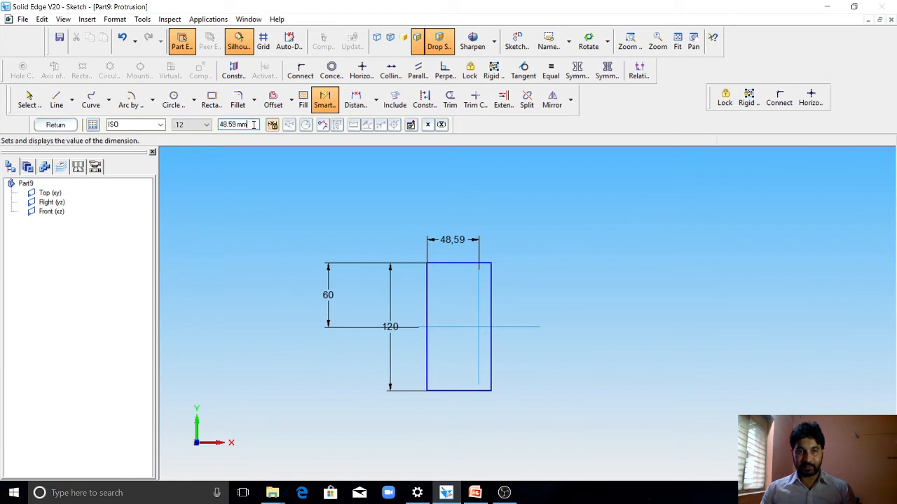
{"action": "type", "text": "30"}
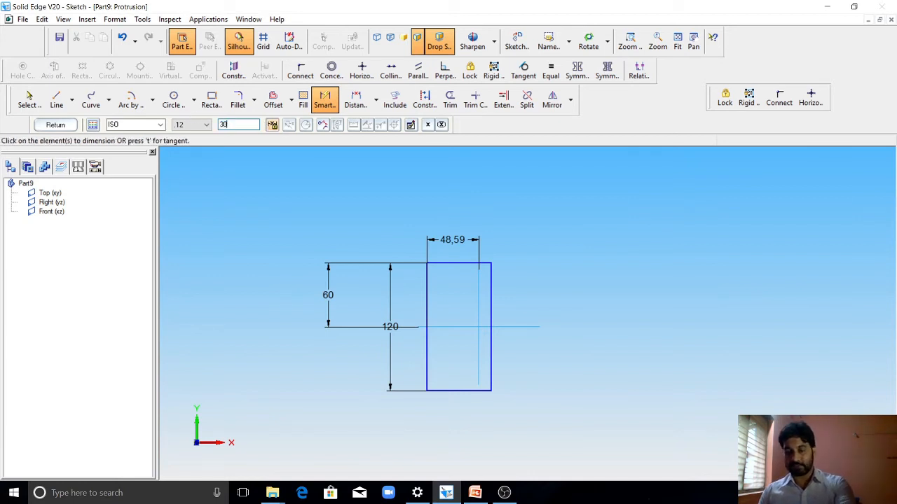
{"action": "key", "text": "Return"}
Dimension the rectangle's lower edge and set its length to 60 mm.
{"action": "scroll", "coordinate": [499, 357], "scroll_direction": "up", "scroll_amount": 1}
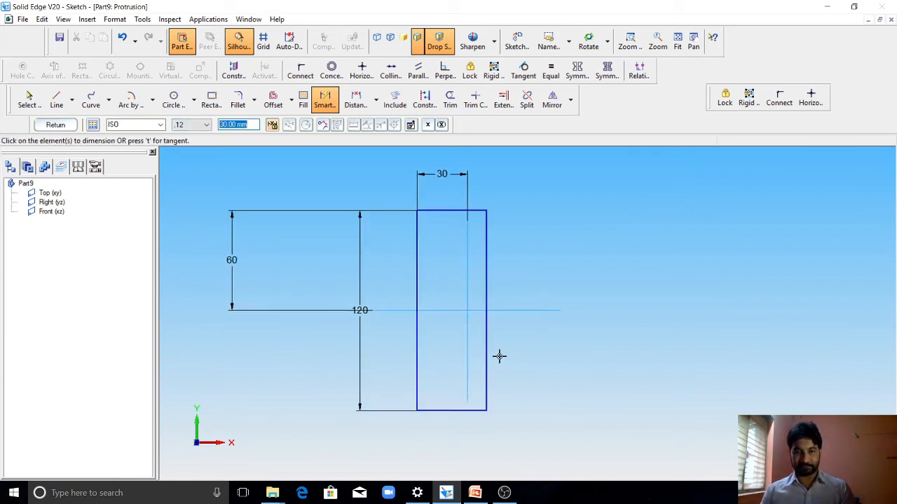
{"action": "scroll", "coordinate": [499, 357], "scroll_direction": "up", "scroll_amount": 1}
{"action": "scroll", "coordinate": [498, 358], "scroll_direction": "down", "scroll_amount": 2}
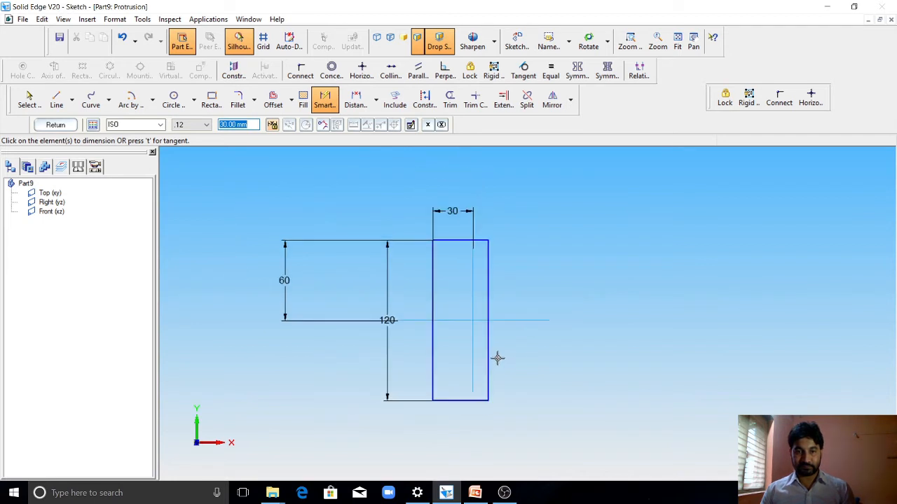
{"action": "left_click", "coordinate": [332, 106]}
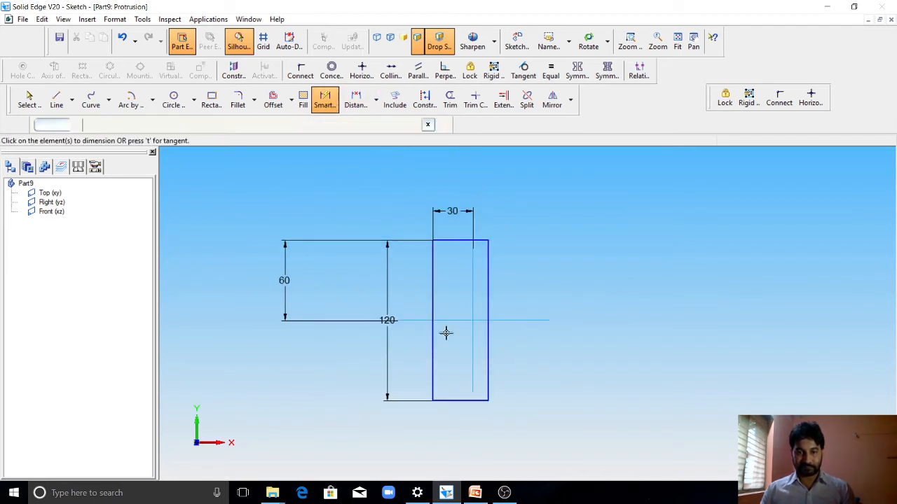
{"action": "left_click", "coordinate": [464, 401]}
{"action": "left_click", "coordinate": [463, 424]}
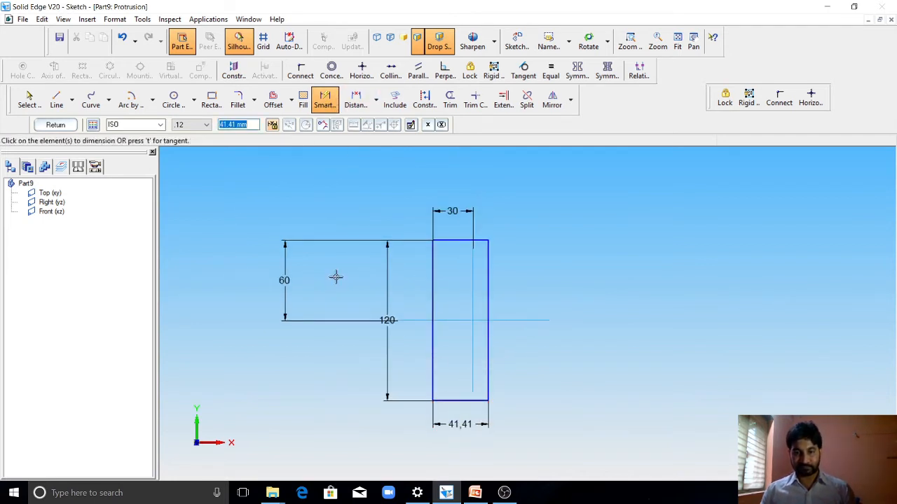
{"action": "type", "text": "60"}
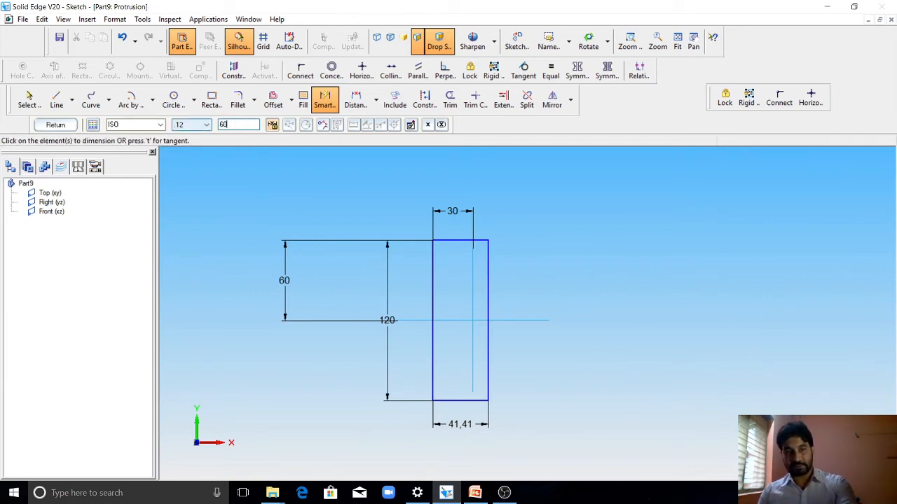
Set the rectangle's width to 60 mm, consult the Model 10 drawing in PowerPoint, and return to the Solid Edge sketch.
{"action": "key", "text": "Return"}
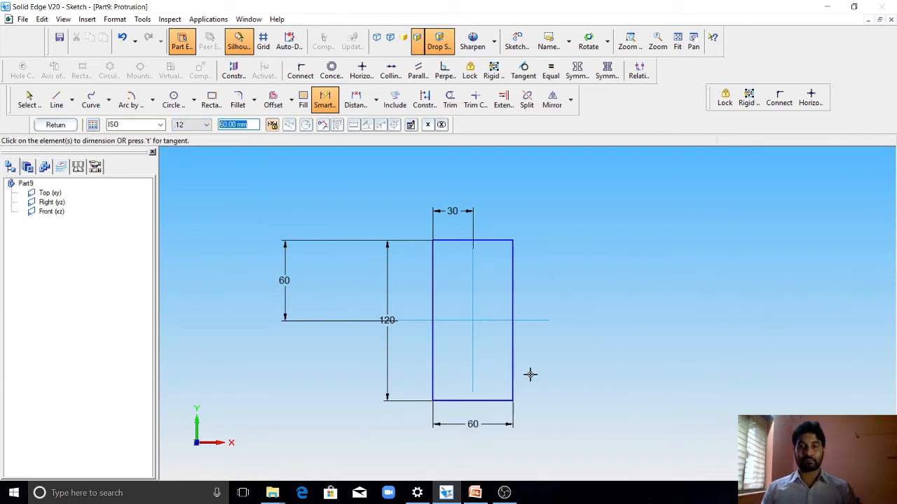
{"action": "left_click", "coordinate": [475, 492]}
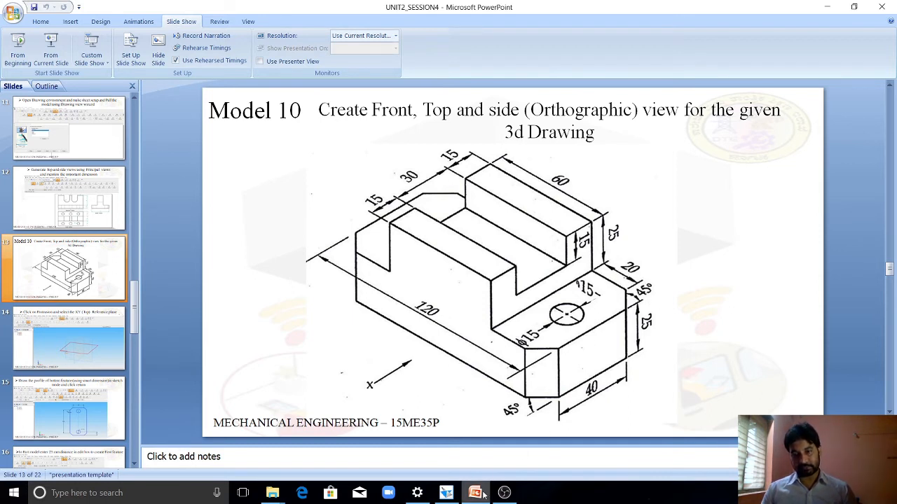
{"action": "mouse_move", "coordinate": [483, 496]}
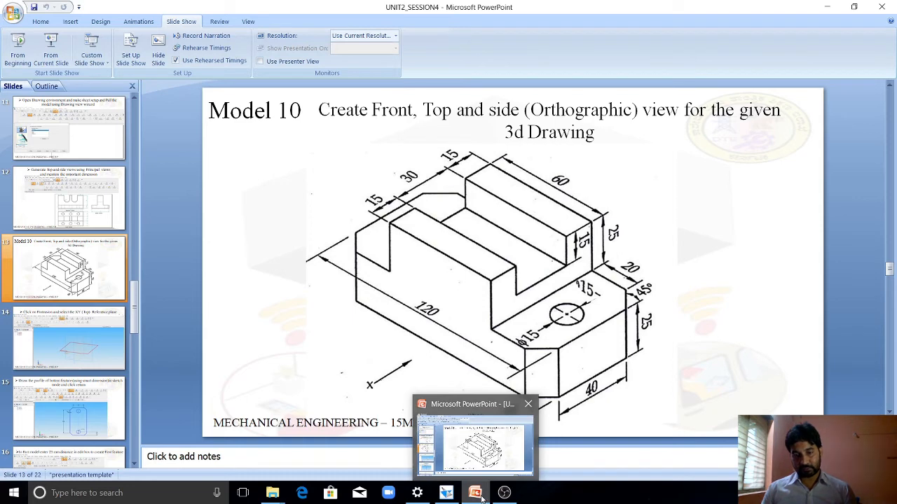
{"action": "mouse_move", "coordinate": [453, 494]}
{"action": "left_click", "coordinate": [451, 495]}
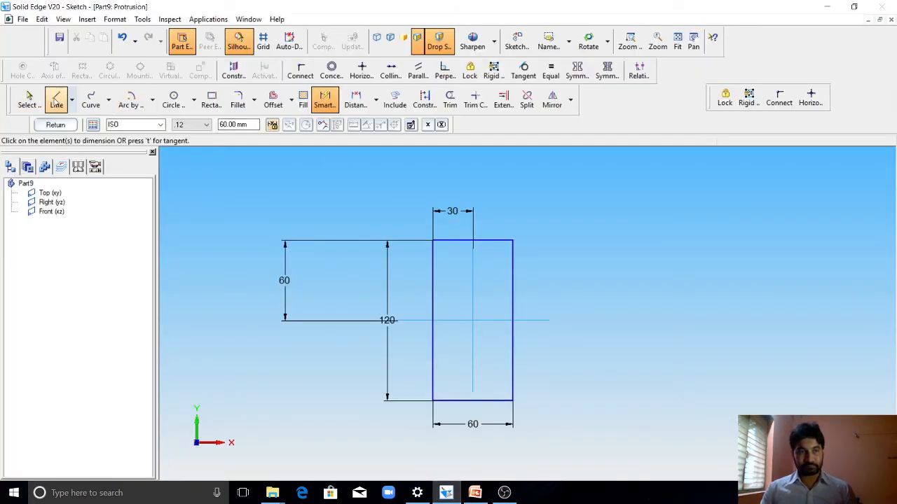
Draw a horizontal line across the rectangle near its lower edge and dimension it 10 mm from that edge.
{"action": "left_click", "coordinate": [56, 99]}
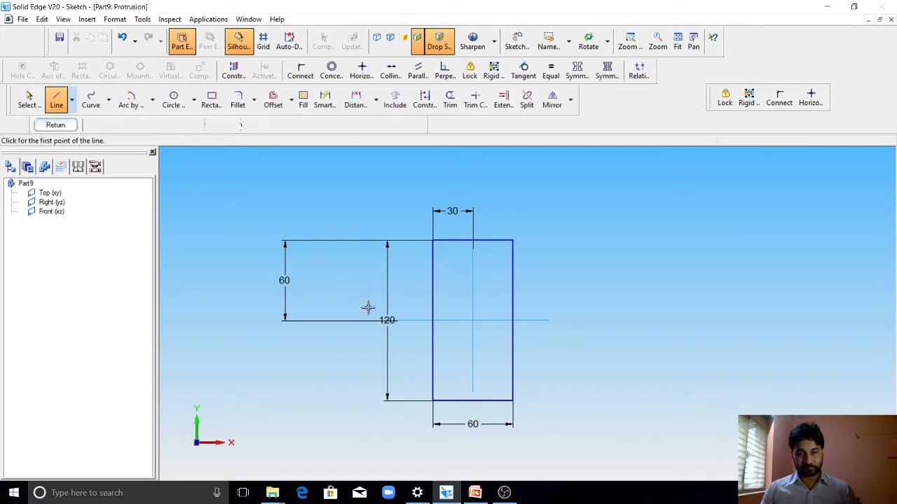
{"action": "left_click", "coordinate": [434, 397]}
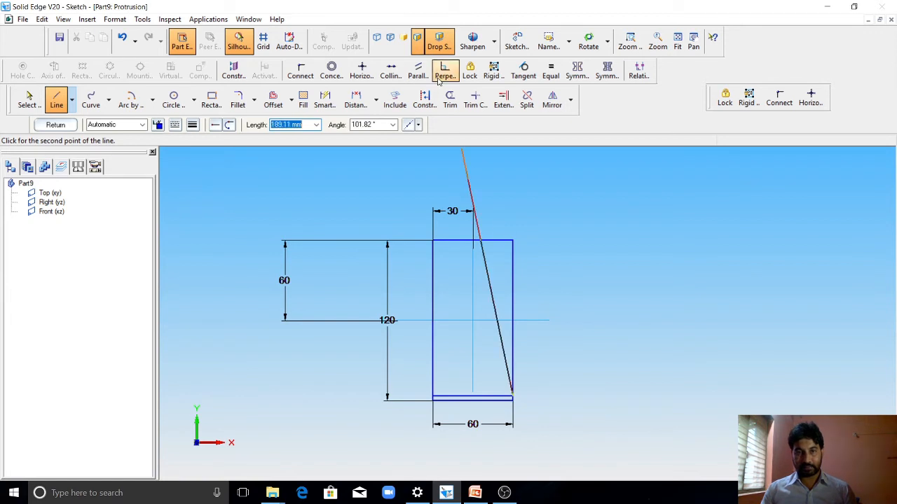
{"action": "left_click", "coordinate": [325, 100]}
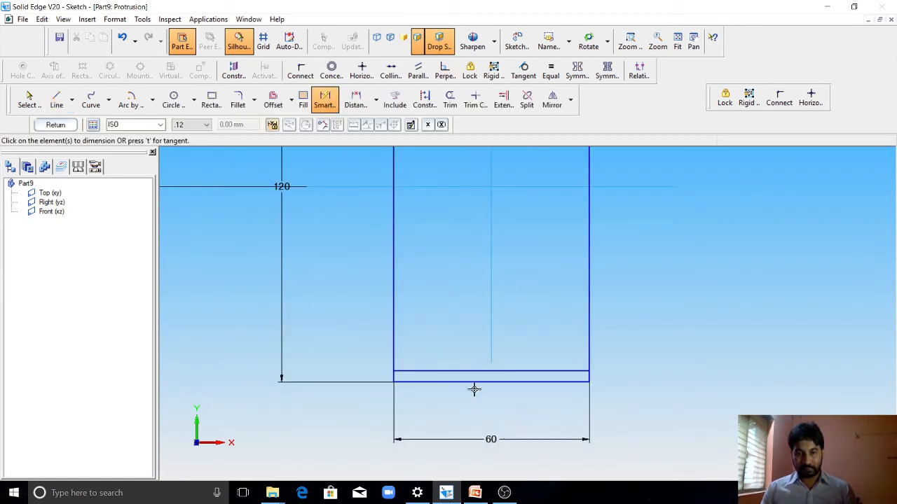
{"action": "left_click", "coordinate": [479, 378]}
{"action": "left_click", "coordinate": [489, 371]}
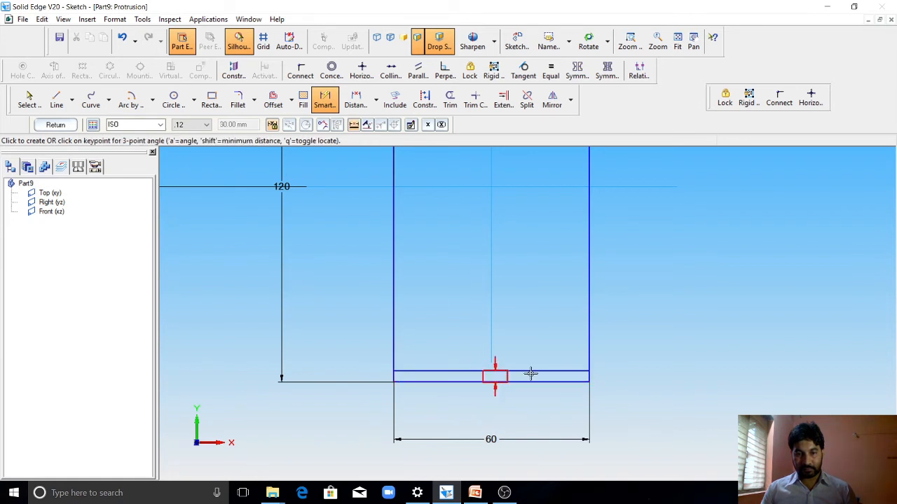
{"action": "left_click", "coordinate": [641, 376]}
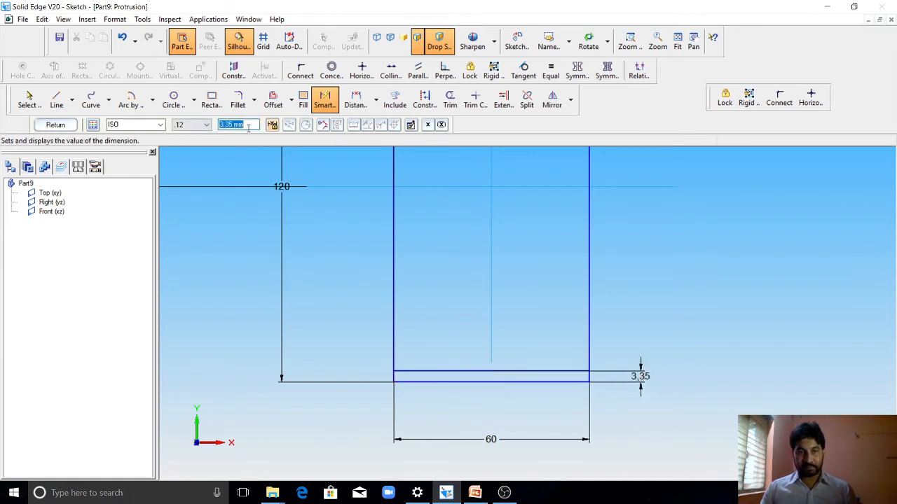
{"action": "type", "text": "1"}
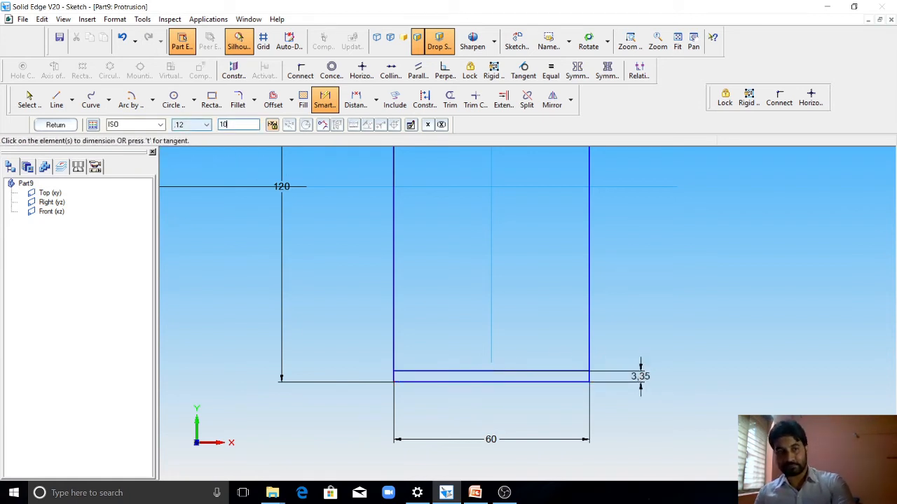
{"action": "type", "text": "0"}
{"action": "key", "text": "Return"}
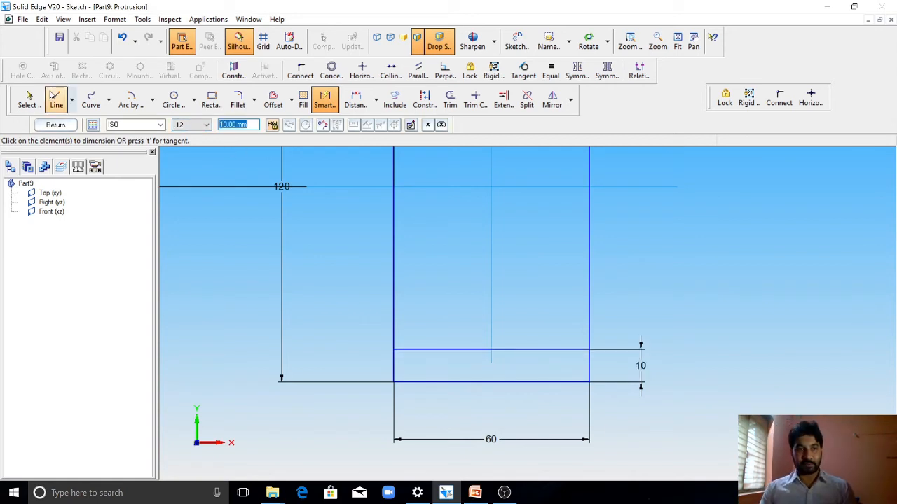
{"action": "left_click", "coordinate": [54, 98]}
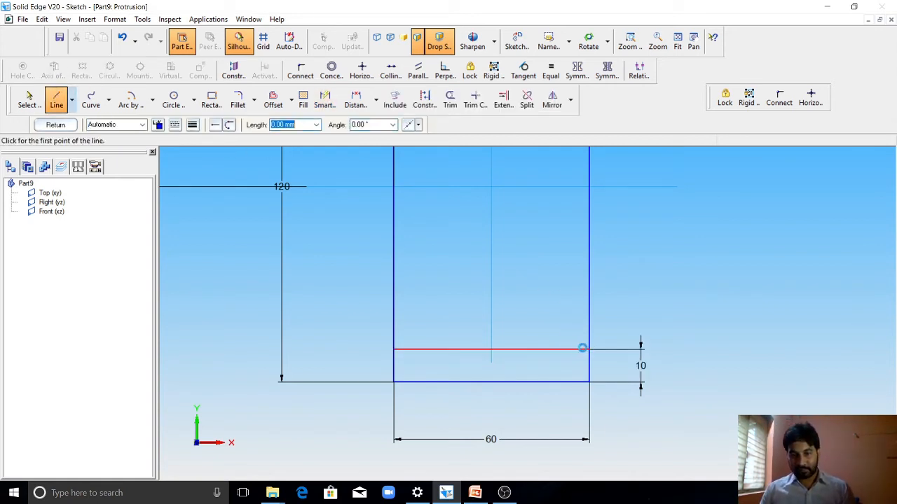
{"action": "left_click", "coordinate": [590, 349]}
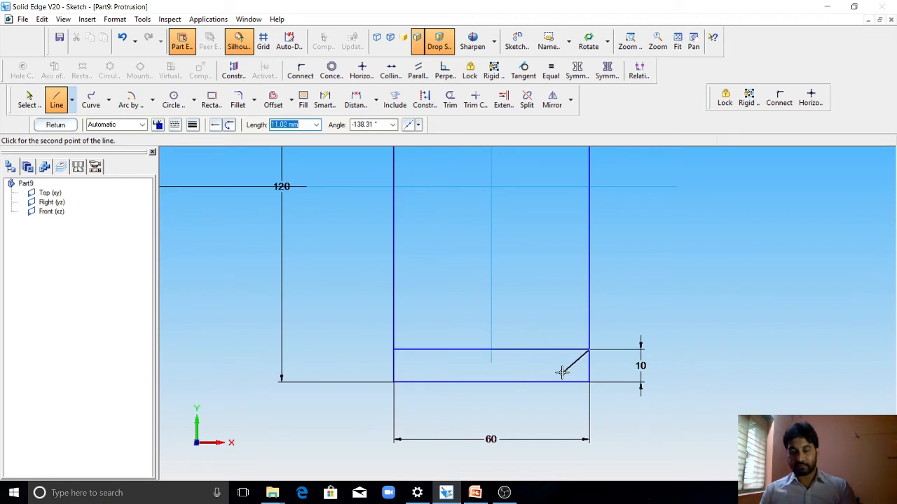
{"action": "type", "text": "1"}
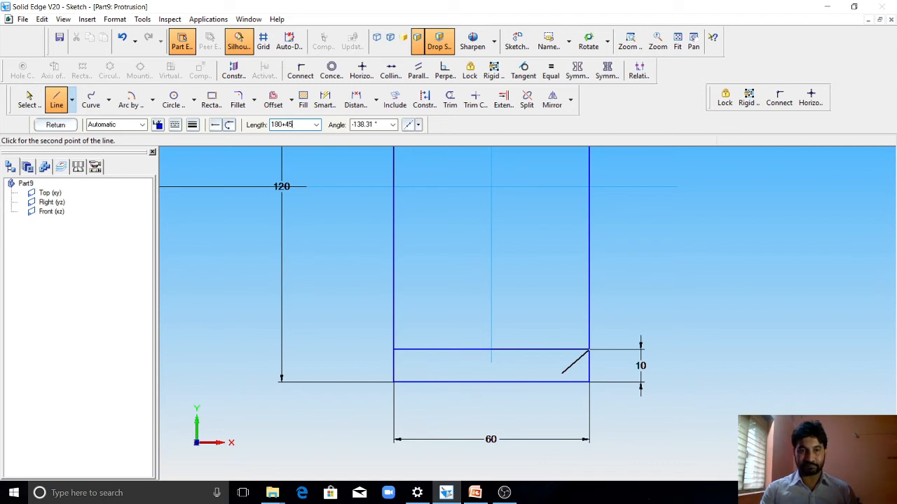
{"action": "type", "text": "80+45"}
{"action": "key", "text": "Tab"}
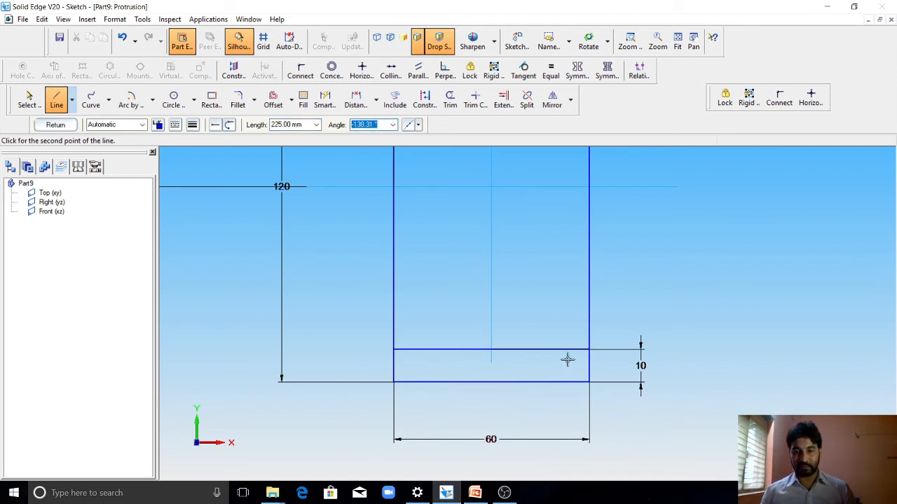
{"action": "scroll", "coordinate": [566, 360], "scroll_direction": "up", "scroll_amount": 2}
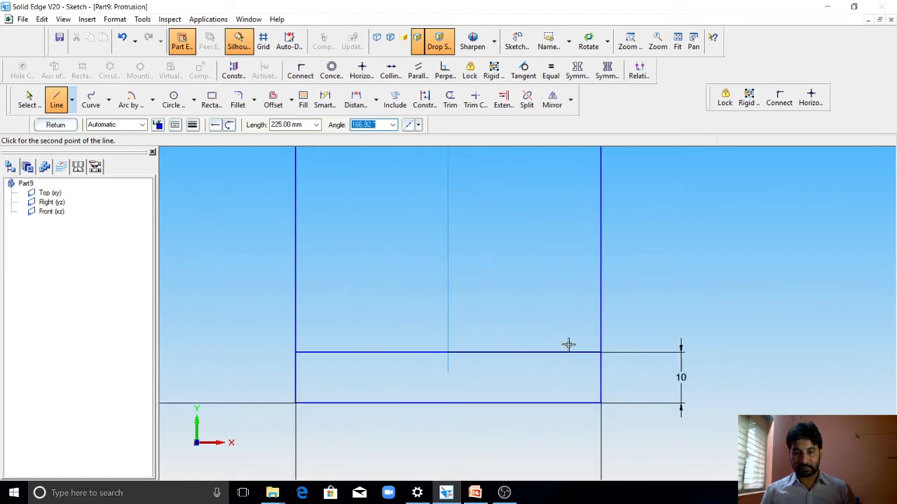
{"action": "scroll", "coordinate": [568, 344], "scroll_direction": "down", "scroll_amount": 2}
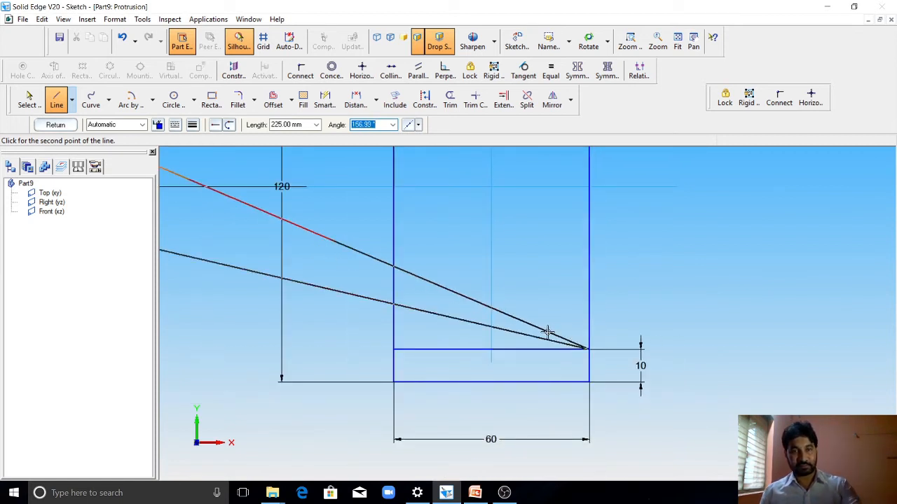
{"action": "key", "text": "Escape"}
{"action": "scroll", "coordinate": [496, 316], "scroll_direction": "down", "scroll_amount": 2}
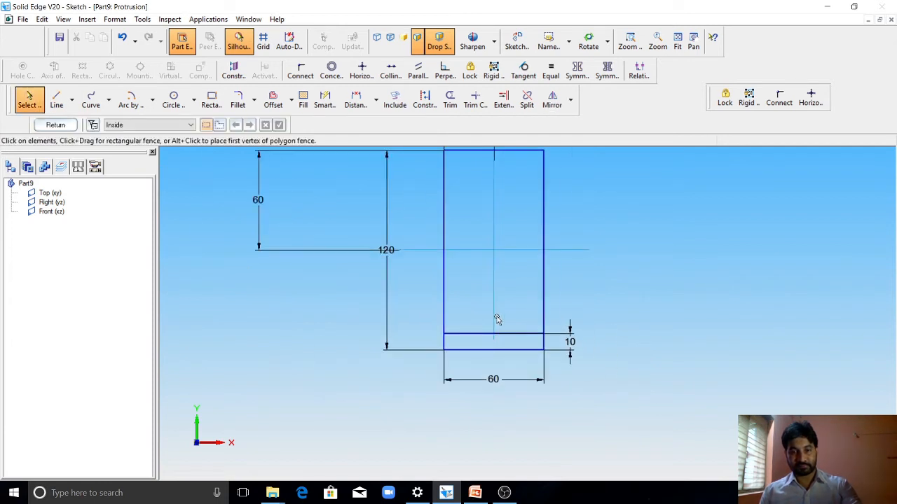
{"action": "scroll", "coordinate": [498, 322], "scroll_direction": "up", "scroll_amount": 1}
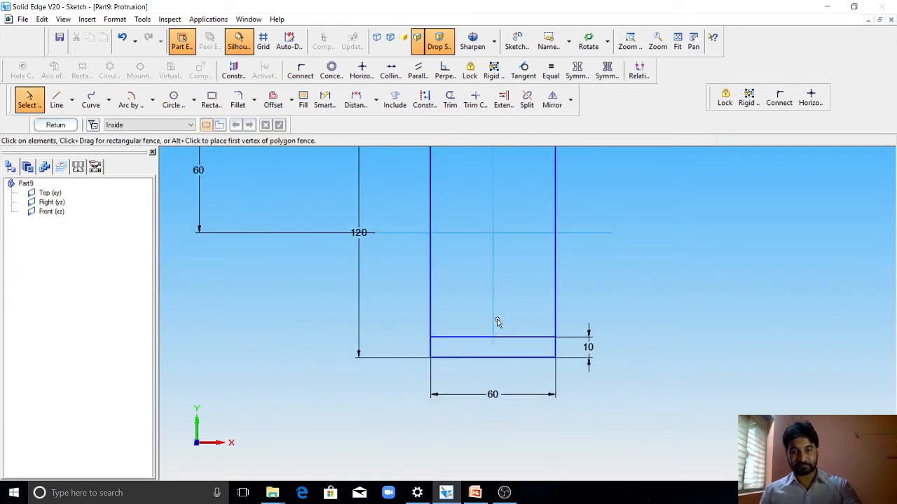
Draw a chamfer line at 225° from the right end of the 10 mm offset line to the rectangle's lower edge.
{"action": "left_click", "coordinate": [60, 101]}
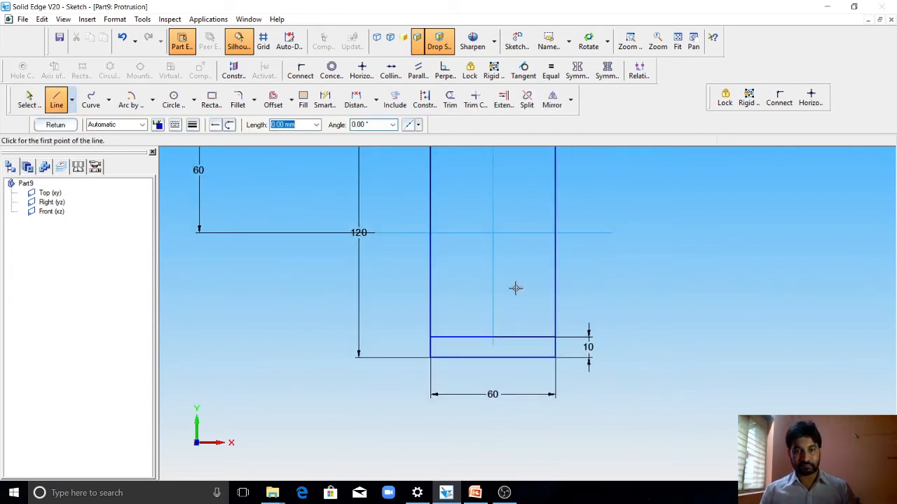
{"action": "left_click", "coordinate": [554, 338]}
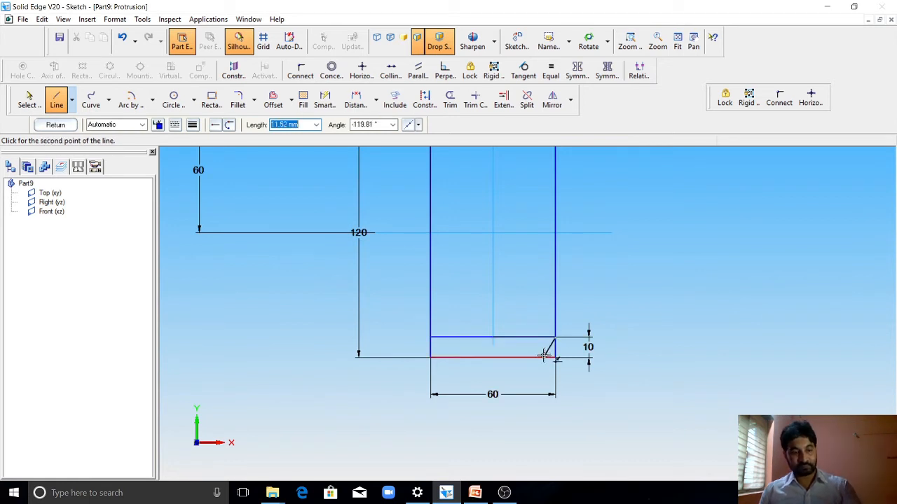
{"action": "key", "text": "Tab"}
{"action": "type", "text": "22"}
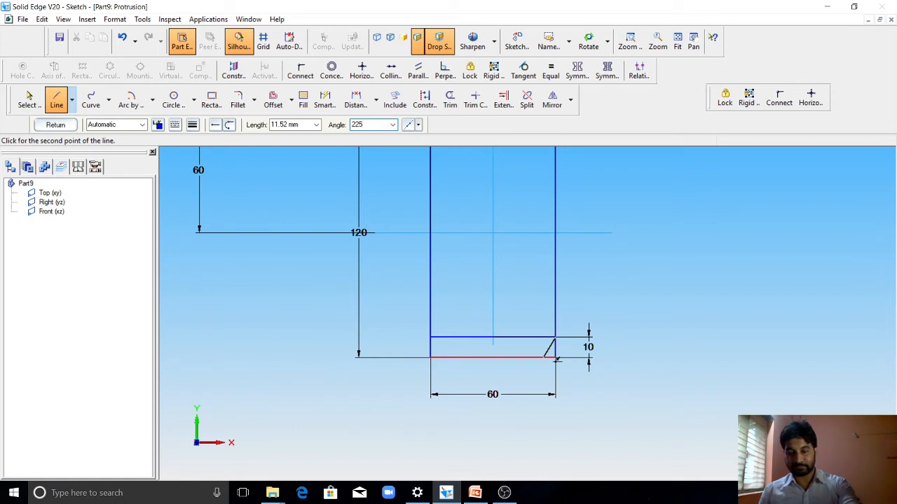
{"action": "key", "text": "Tab"}
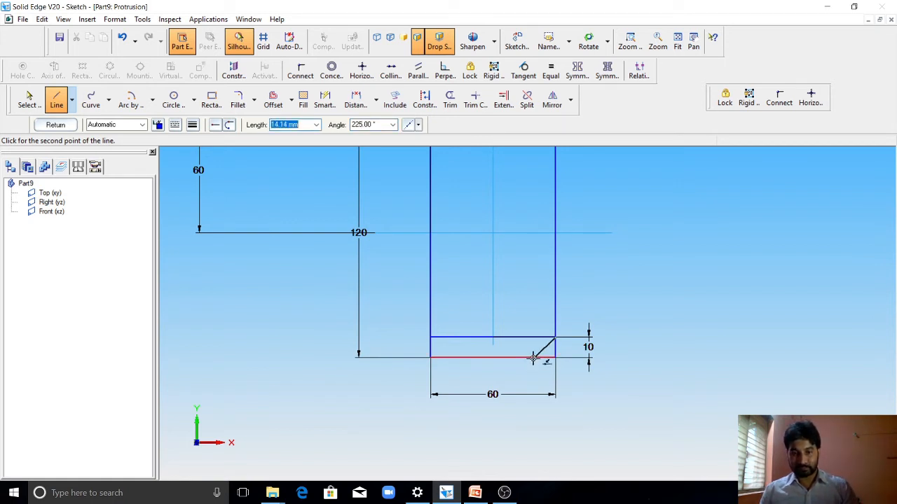
{"action": "left_click", "coordinate": [532, 359]}
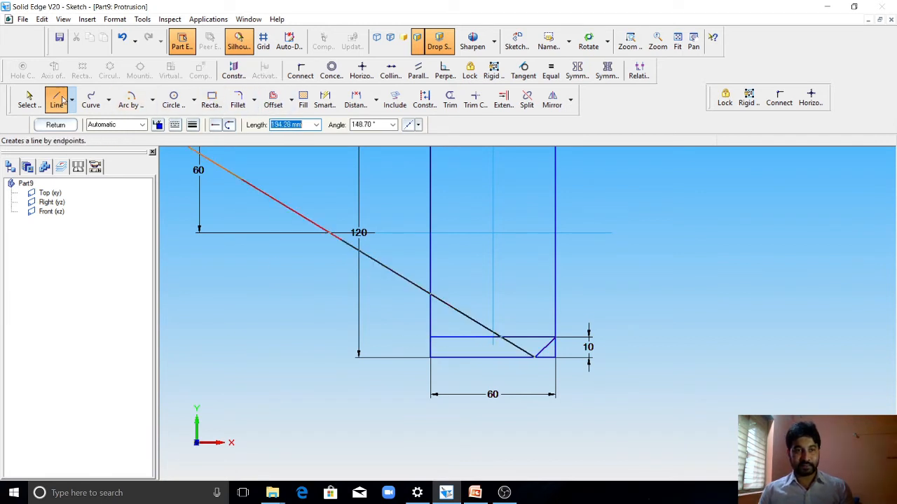
Draw a matching chamfer line at 270+45° from the left end of the offset line to the lower edge.
{"action": "left_click", "coordinate": [56, 100]}
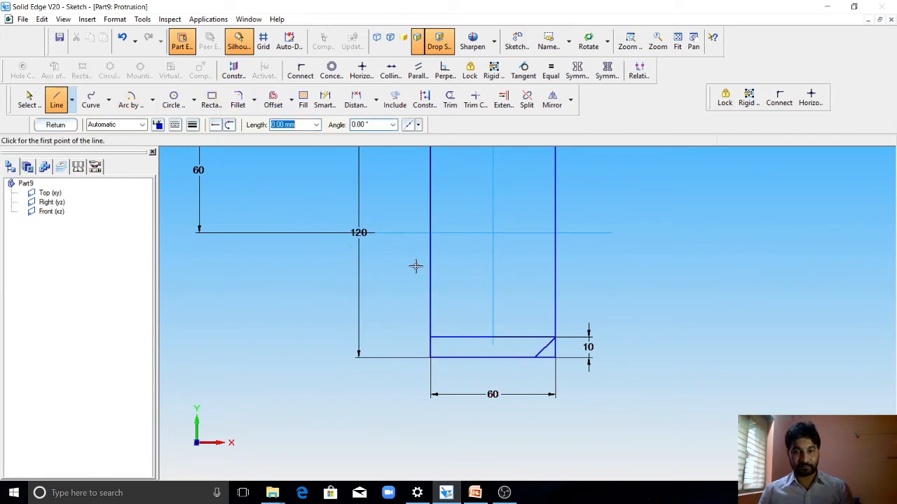
{"action": "left_click", "coordinate": [430, 337]}
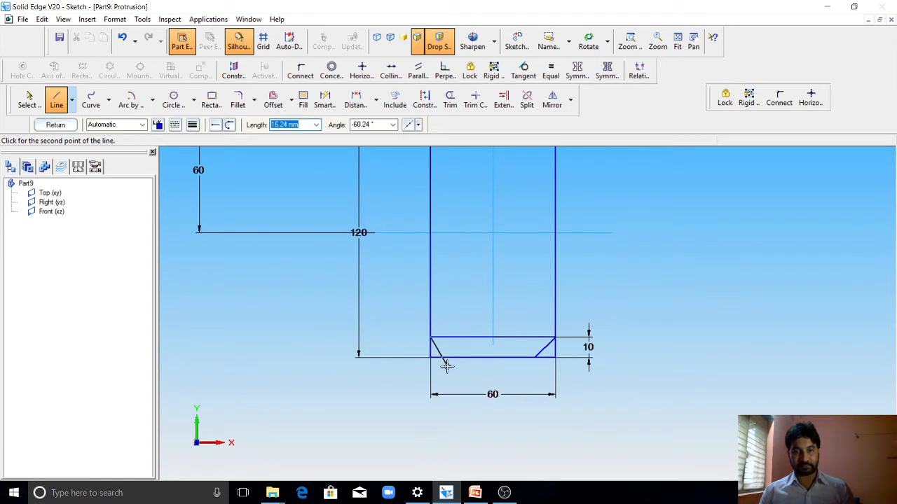
{"action": "key", "text": "Tab"}
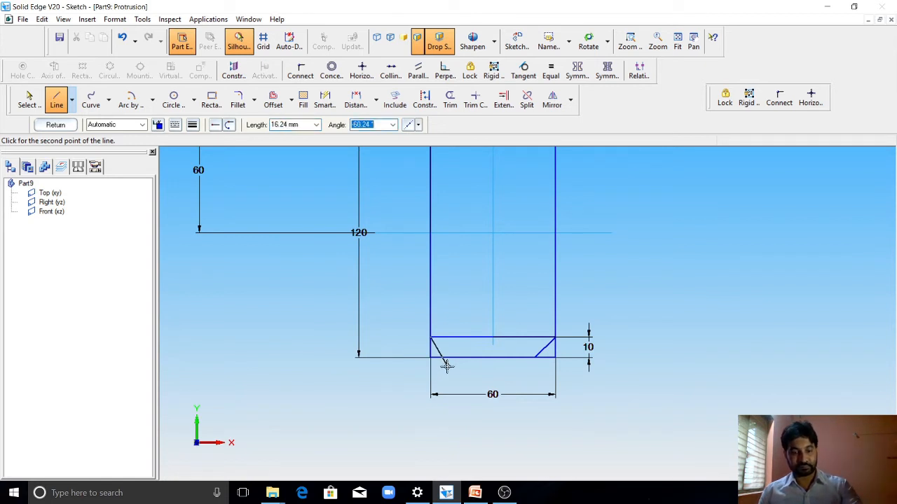
{"action": "type", "text": "270+45"}
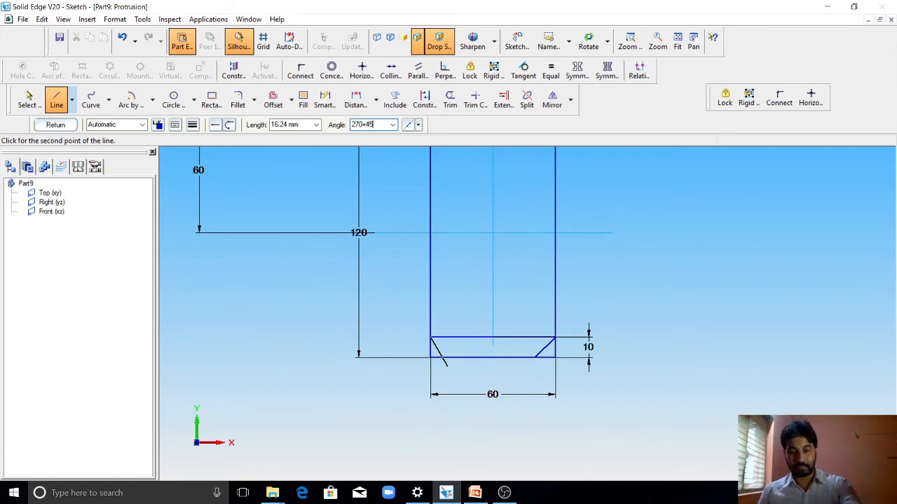
{"action": "key", "text": "Tab"}
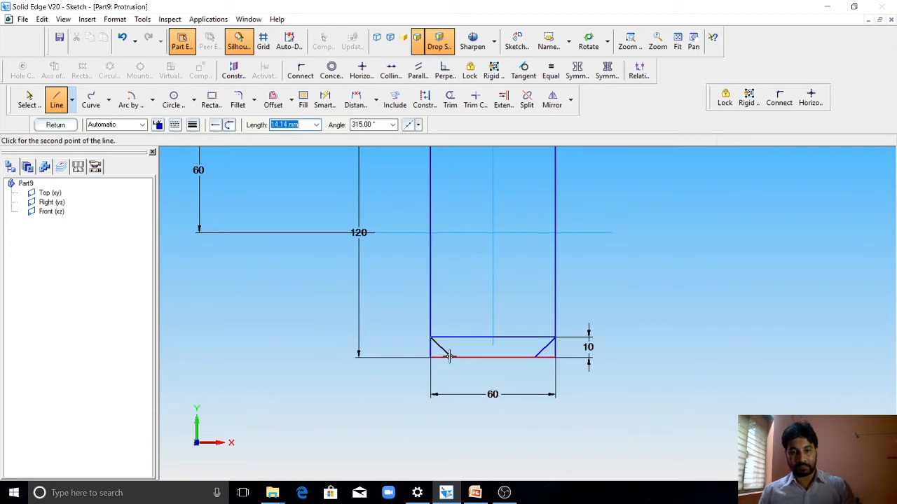
{"action": "key", "text": "Return"}
{"action": "key", "text": "Escape"}
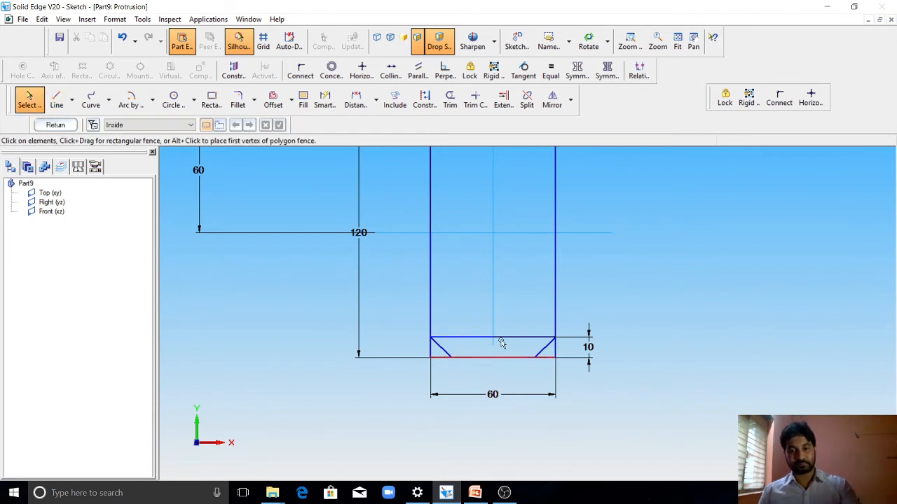
Trim away the two lower corners of the rectangle outside the chamfer lines.
{"action": "scroll", "coordinate": [494, 340], "scroll_direction": "down", "scroll_amount": 2}
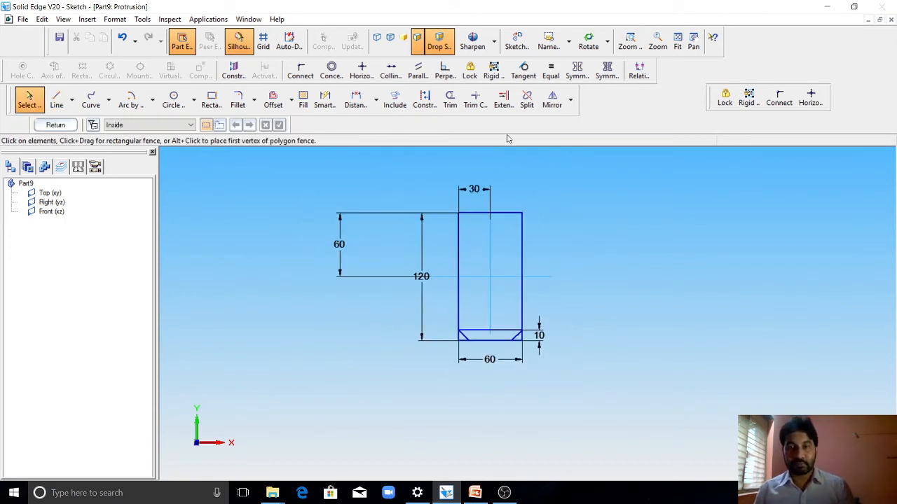
{"action": "left_click", "coordinate": [449, 105]}
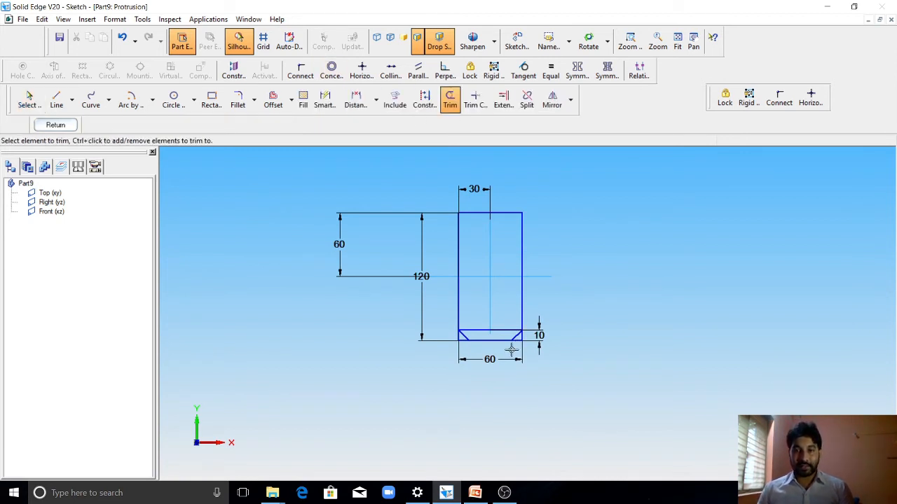
{"action": "scroll", "coordinate": [486, 343], "scroll_direction": "up", "scroll_amount": 5}
{"action": "left_click_drag", "start_coordinate": [424, 343], "coordinate": [402, 317]}
{"action": "left_click_drag", "start_coordinate": [605, 312], "coordinate": [589, 340]}
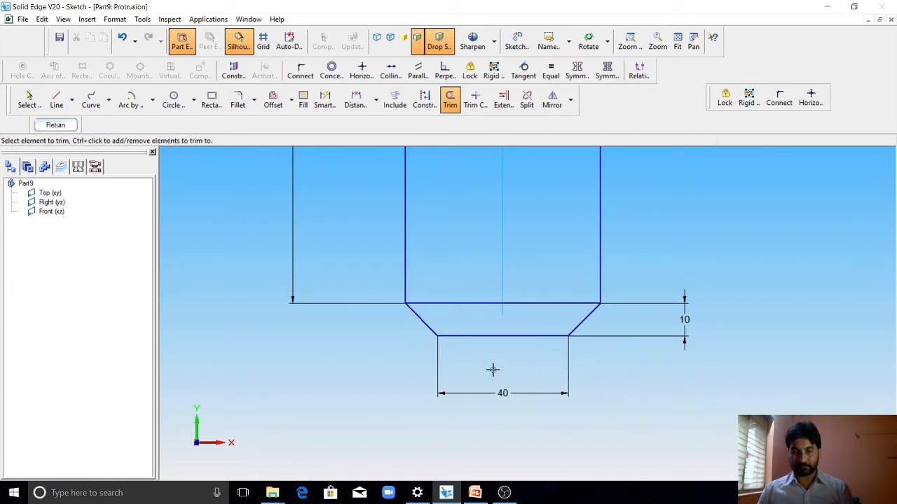
{"action": "scroll", "coordinate": [483, 366], "scroll_direction": "down", "scroll_amount": 3}
{"action": "scroll", "coordinate": [495, 359], "scroll_direction": "up", "scroll_amount": 3}
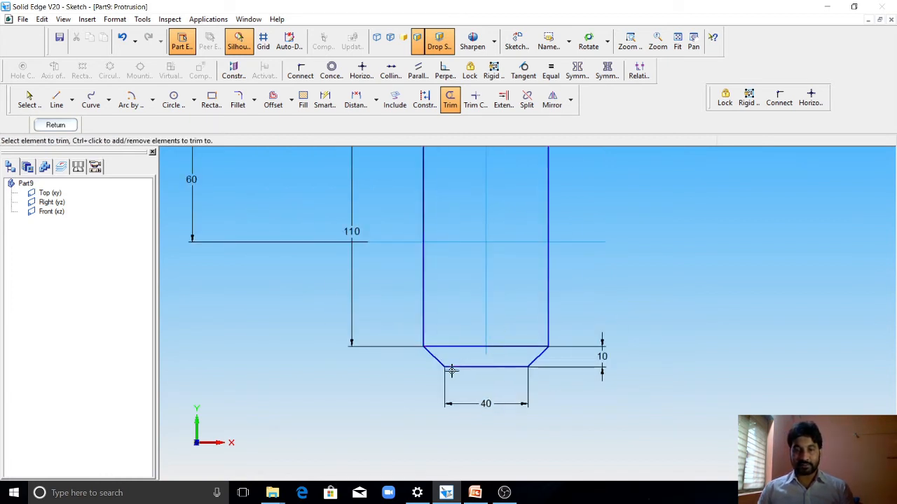
{"action": "scroll", "coordinate": [494, 359], "scroll_direction": "down", "scroll_amount": 3}
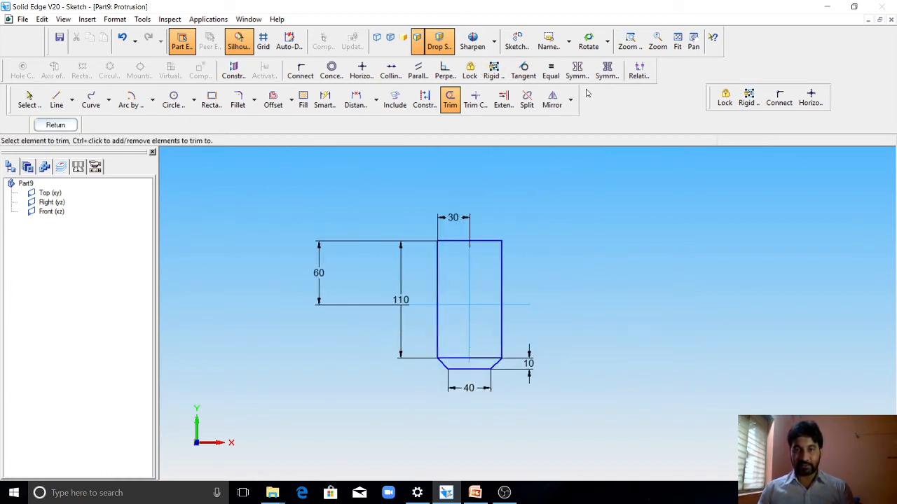
Mirror the two lower chamfer lines and the bottom edge about the horizontal centre axis to the profile's upper end.
{"action": "left_click", "coordinate": [549, 102]}
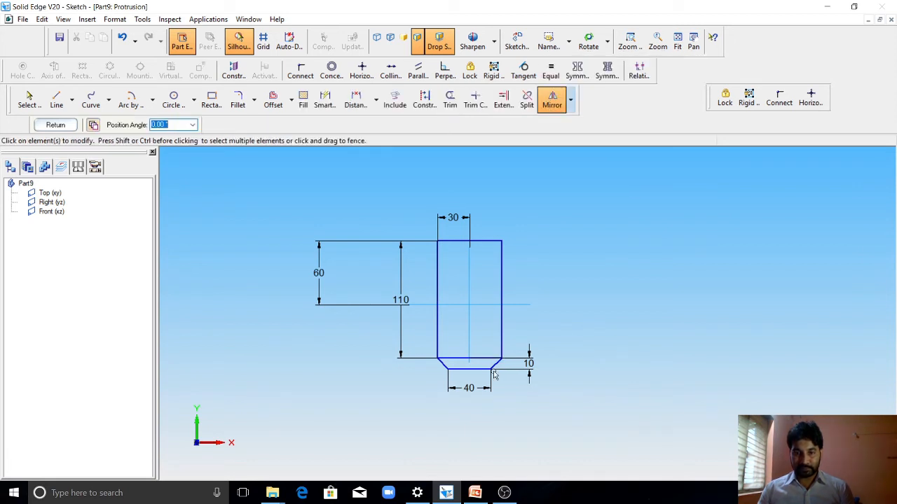
{"action": "left_click", "coordinate": [442, 363]}
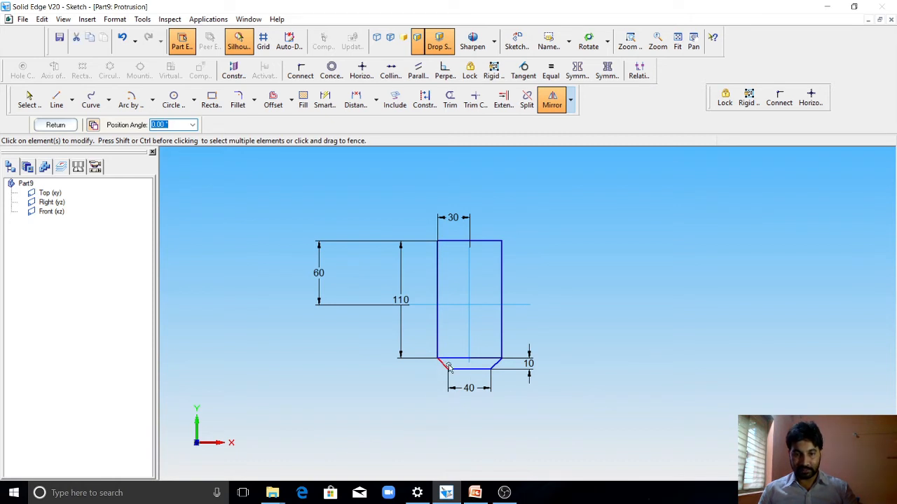
{"action": "left_click", "coordinate": [468, 368]}
{"action": "left_click", "coordinate": [496, 367]}
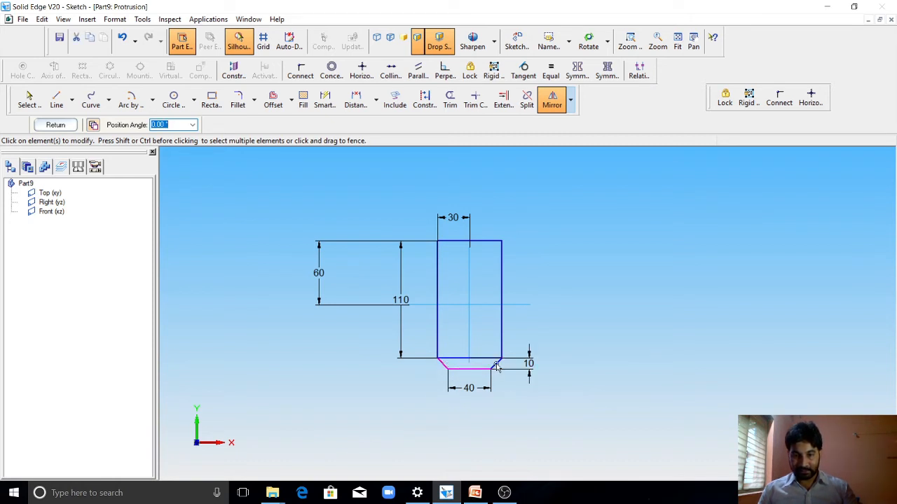
{"action": "right_click", "coordinate": [467, 331]}
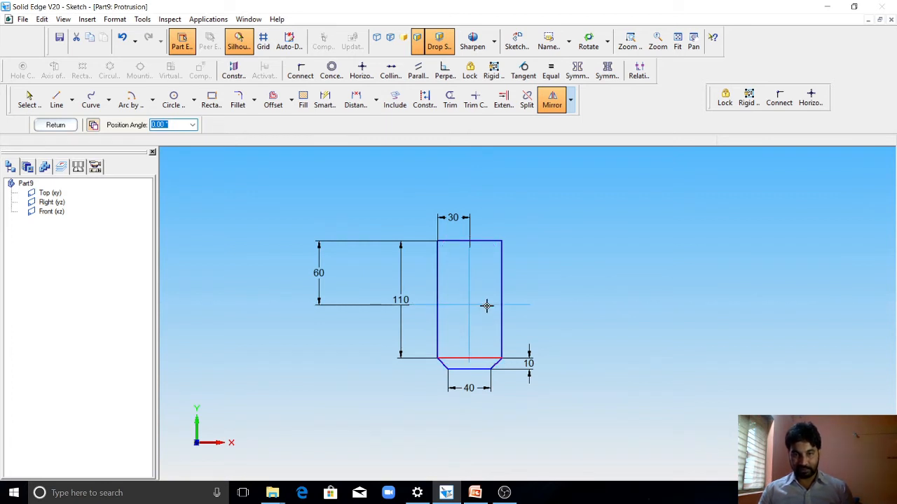
{"action": "key", "text": "Escape"}
Trim away the two upper corners of the rectangle outside the mirrored chamfer lines.
{"action": "scroll", "coordinate": [482, 274], "scroll_direction": "up", "scroll_amount": 3}
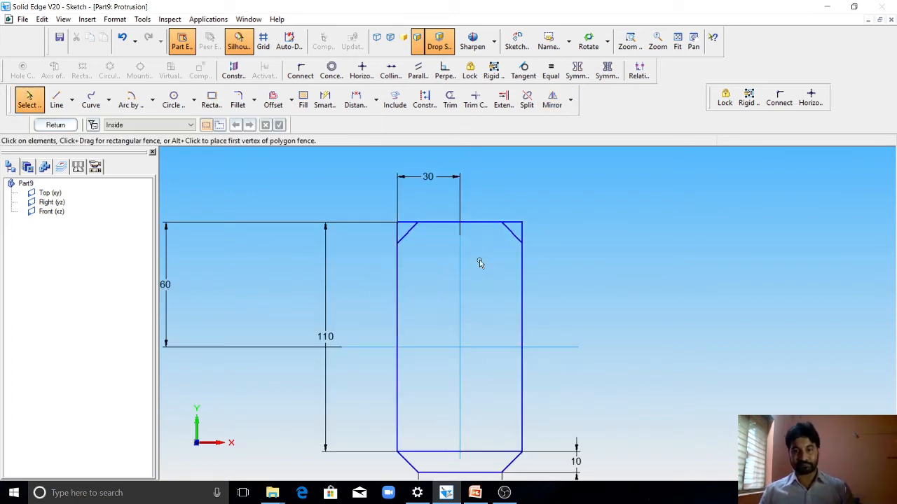
{"action": "left_click", "coordinate": [450, 101]}
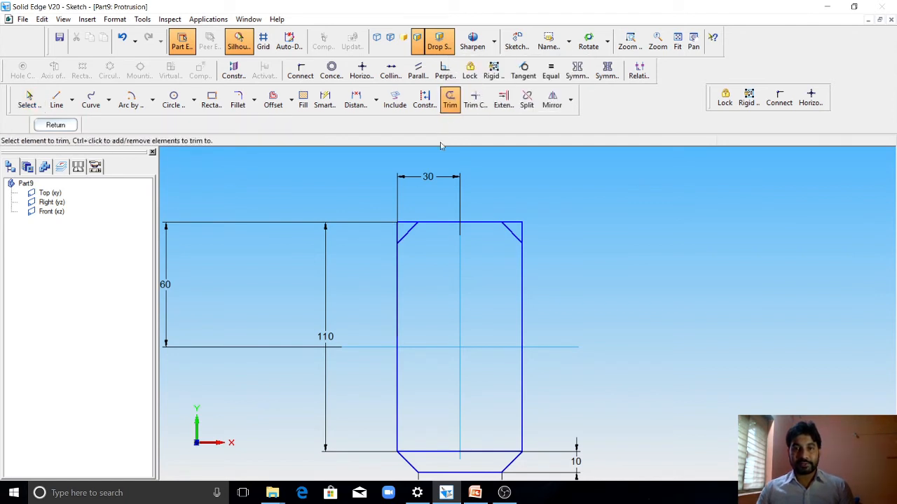
{"action": "left_click_drag", "start_coordinate": [410, 213], "coordinate": [398, 227]}
{"action": "left_click_drag", "start_coordinate": [509, 220], "coordinate": [525, 236]}
{"action": "left_click", "coordinate": [402, 229]}
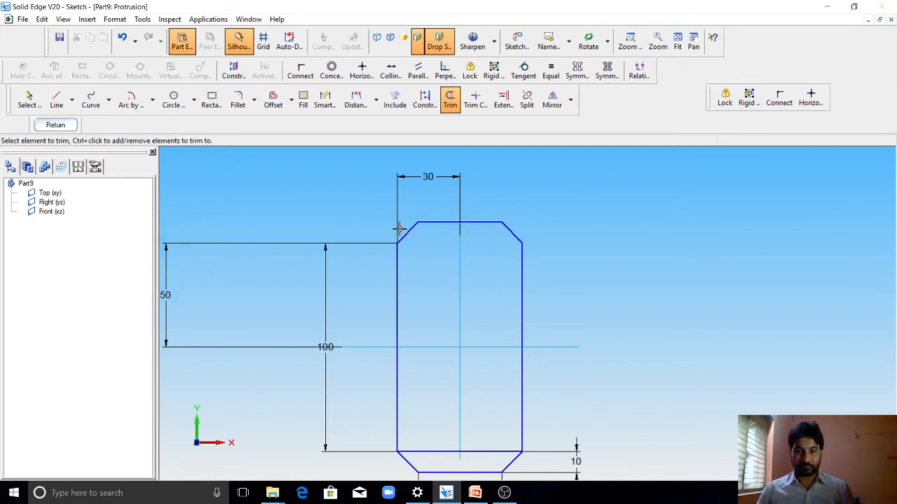
Trim away the horizontal offset line running between the two lower chamfers.
{"action": "scroll", "coordinate": [533, 251], "scroll_direction": "down", "scroll_amount": 3}
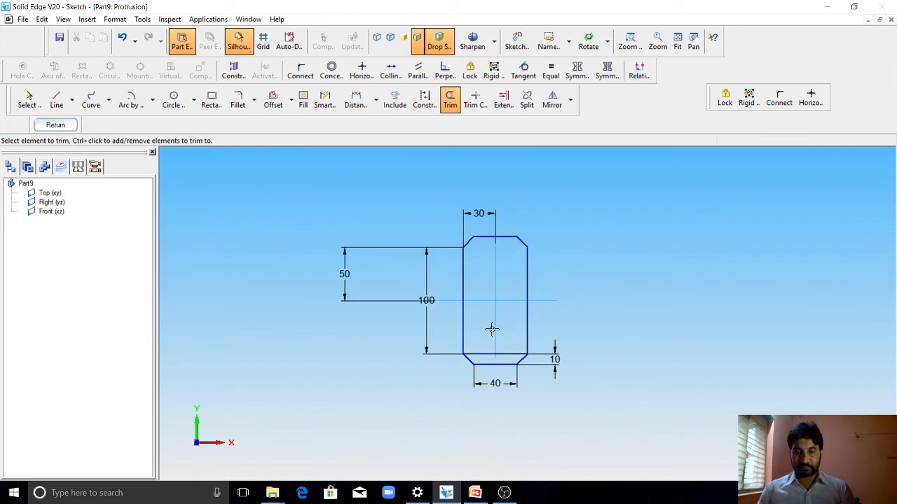
{"action": "scroll", "coordinate": [505, 352], "scroll_direction": "up", "scroll_amount": 1}
{"action": "left_click_drag", "start_coordinate": [518, 356], "coordinate": [516, 371]}
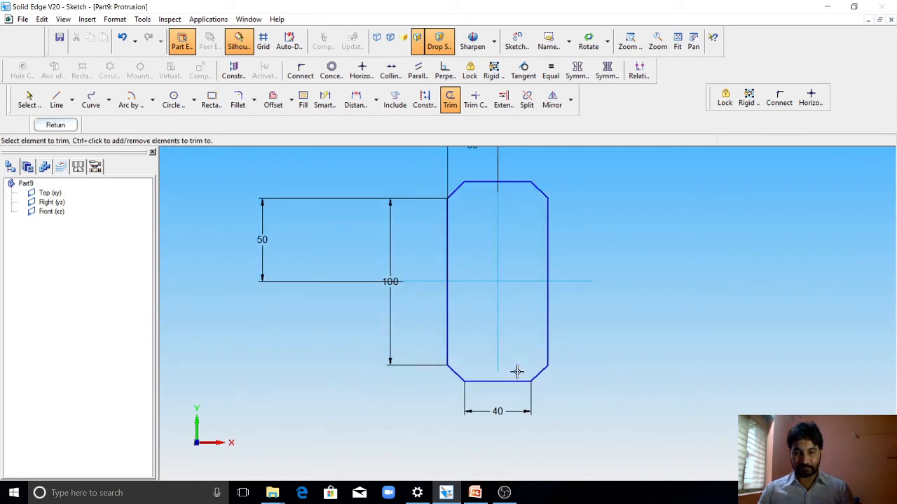
{"action": "scroll", "coordinate": [520, 302], "scroll_direction": "down", "scroll_amount": 2}
{"action": "scroll", "coordinate": [561, 296], "scroll_direction": "up", "scroll_amount": 2}
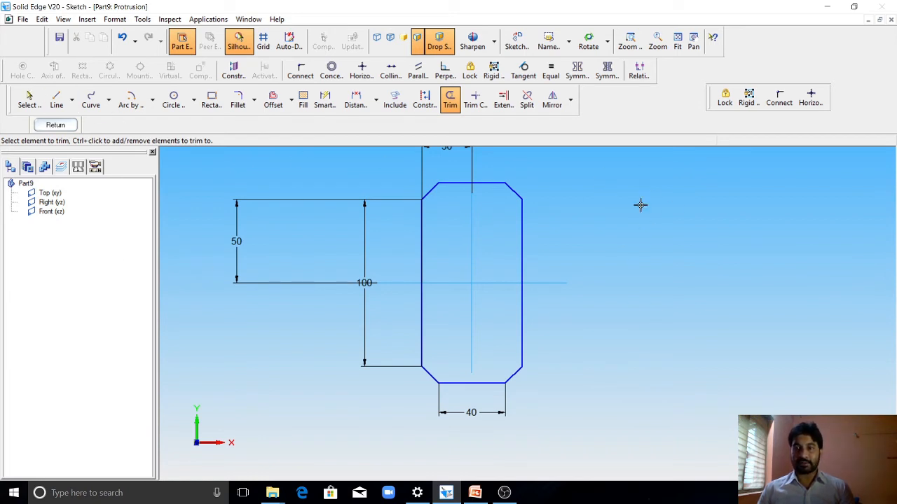
Apply Connect relationships between the side edges and the chamfer lines at the profile's two upper corners.
{"action": "left_click", "coordinate": [779, 98]}
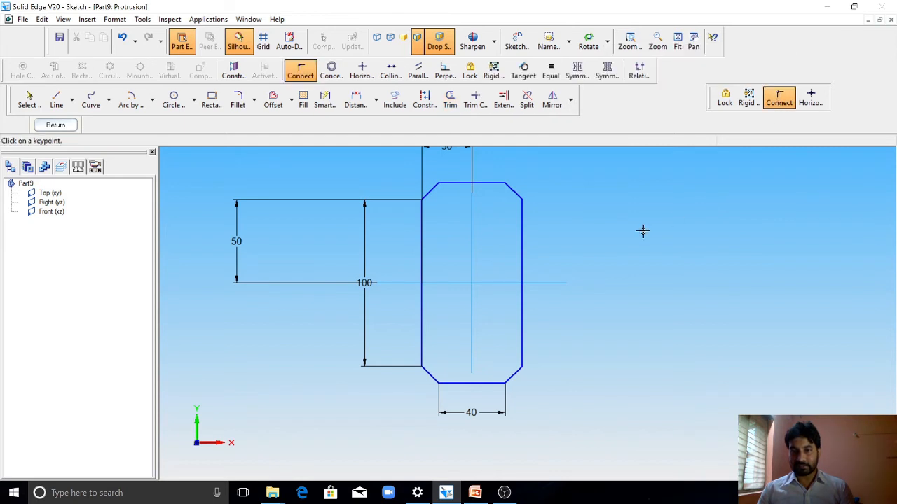
{"action": "left_click", "coordinate": [521, 200]}
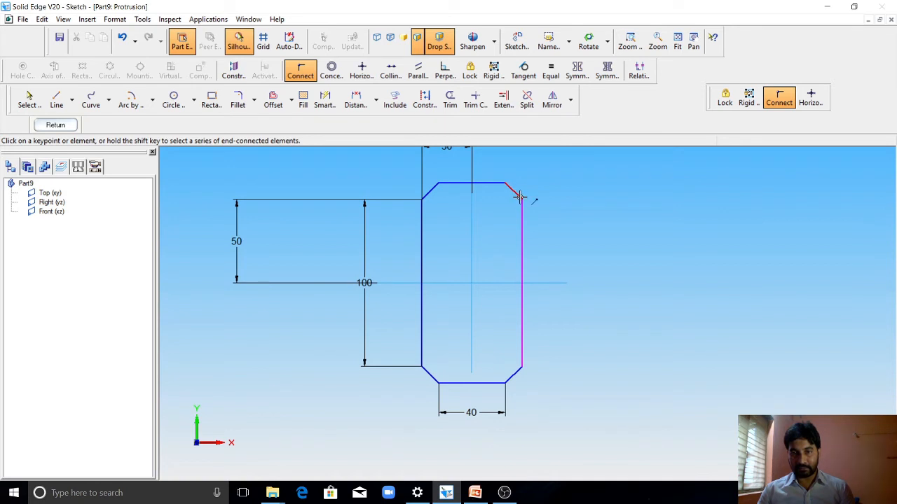
{"action": "left_click", "coordinate": [519, 197]}
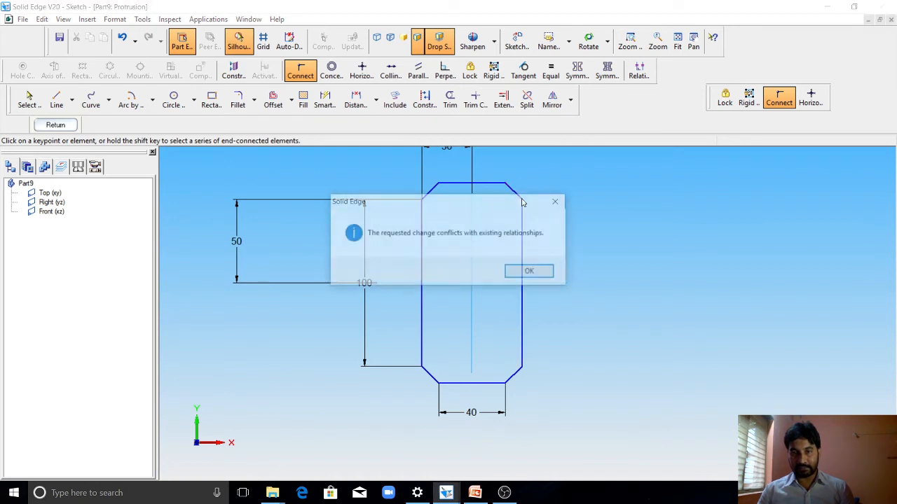
{"action": "left_click", "coordinate": [532, 273]}
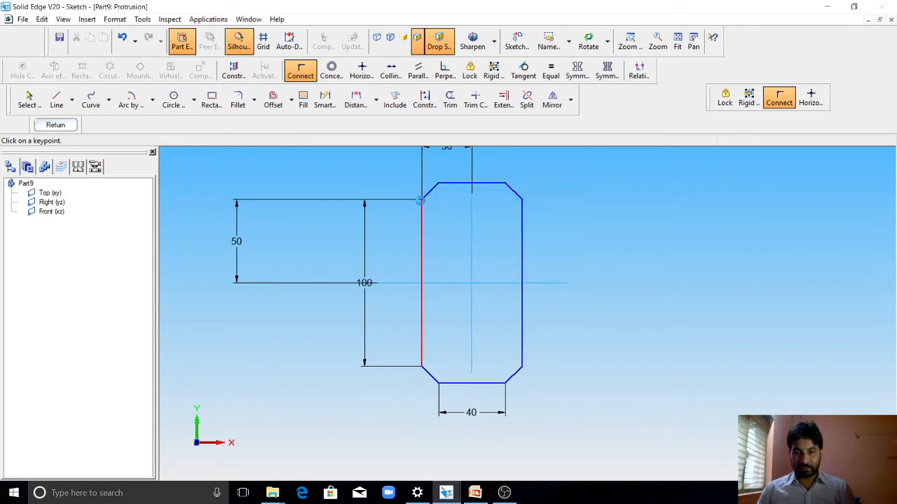
{"action": "left_click", "coordinate": [420, 201]}
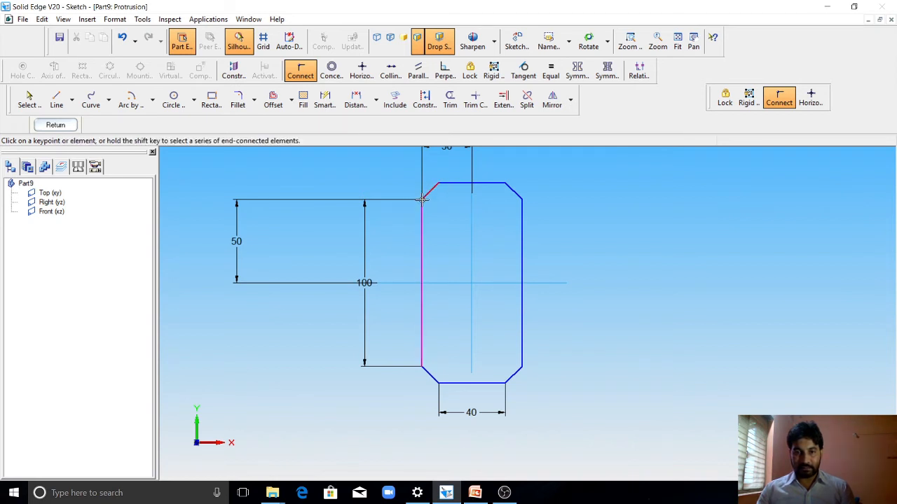
{"action": "left_click", "coordinate": [421, 201]}
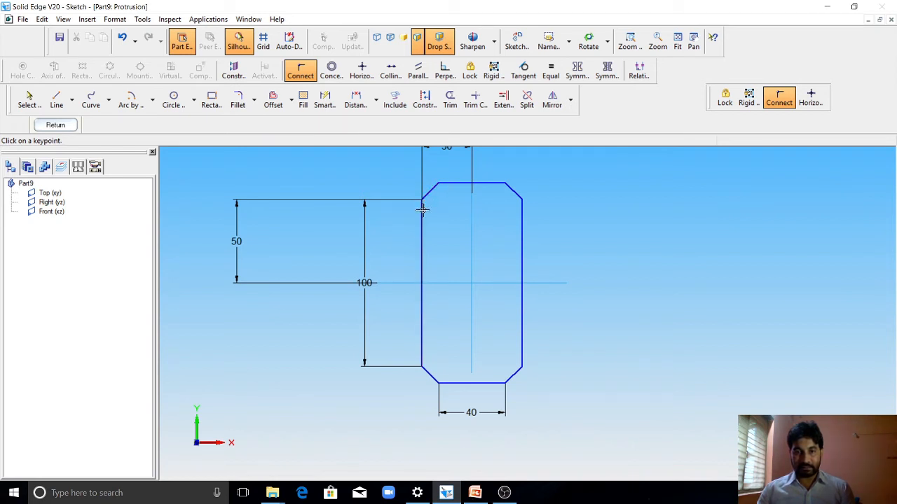
Apply Connect relationships between the side edges and the chamfer lines at the profile's two lower corners.
{"action": "left_click", "coordinate": [421, 364]}
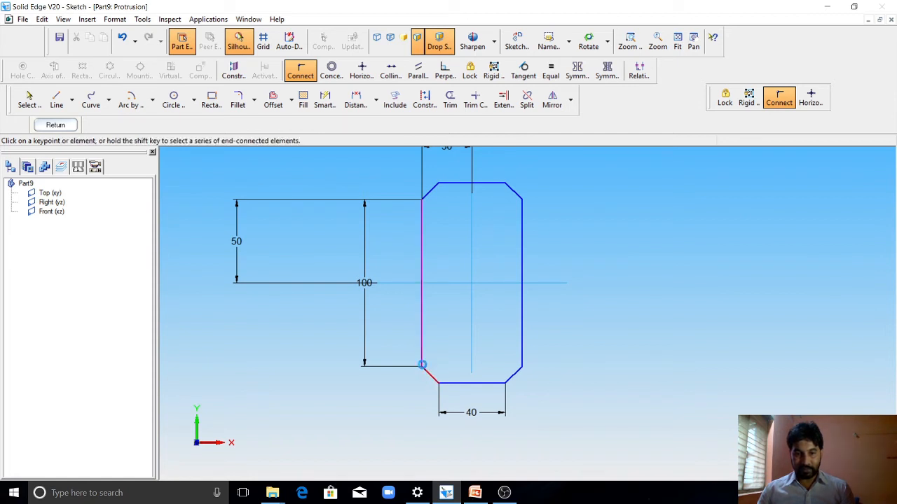
{"action": "left_click", "coordinate": [422, 365]}
{"action": "left_click", "coordinate": [530, 271]}
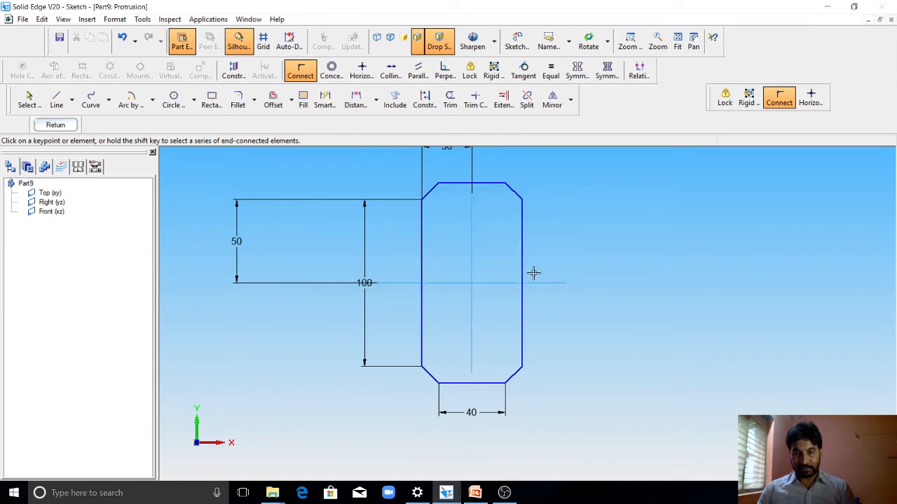
{"action": "left_click", "coordinate": [522, 361]}
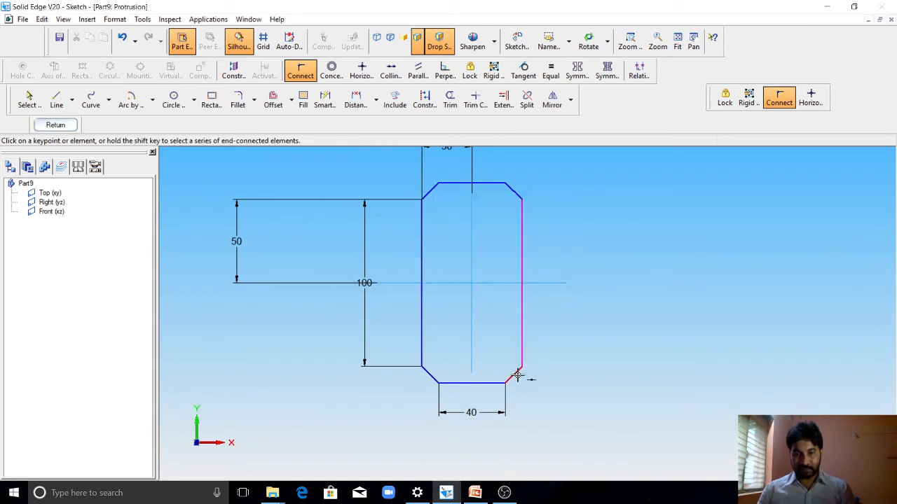
{"action": "left_click", "coordinate": [521, 368]}
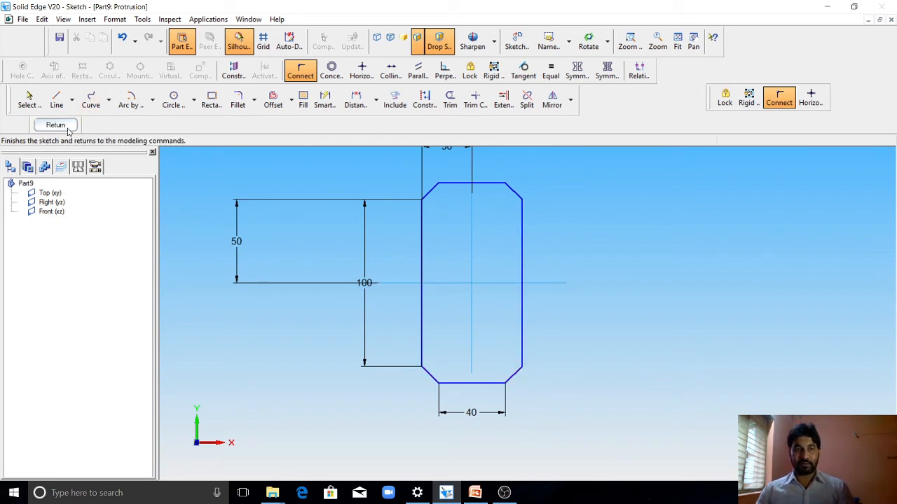
Check the hole dimensions on the Model 10 slide in PowerPoint and draw a 15 mm diameter circle on the vertical centre axis near the lower edge.
{"action": "mouse_move", "coordinate": [477, 496]}
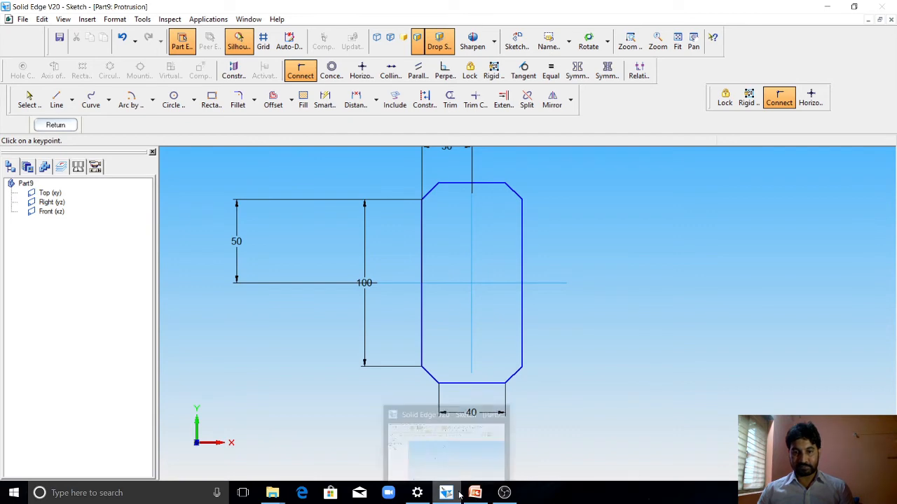
{"action": "left_click", "coordinate": [481, 496]}
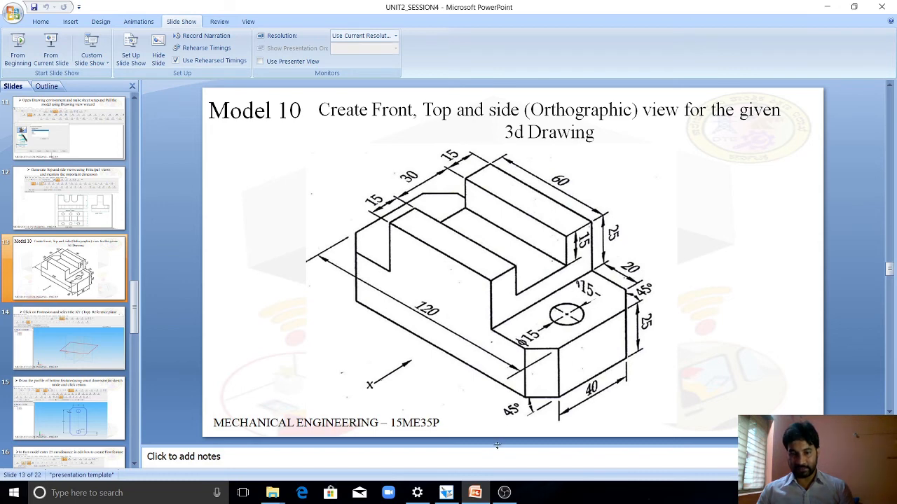
{"action": "mouse_move", "coordinate": [476, 494]}
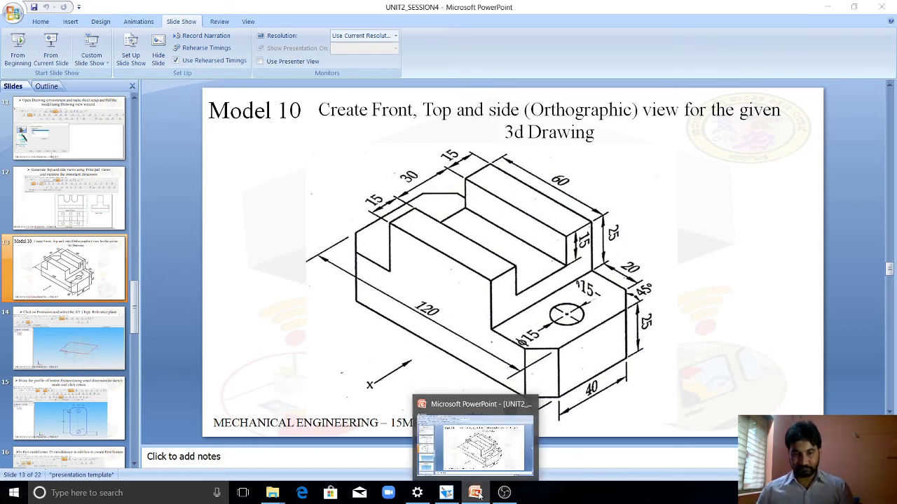
{"action": "left_click", "coordinate": [476, 494]}
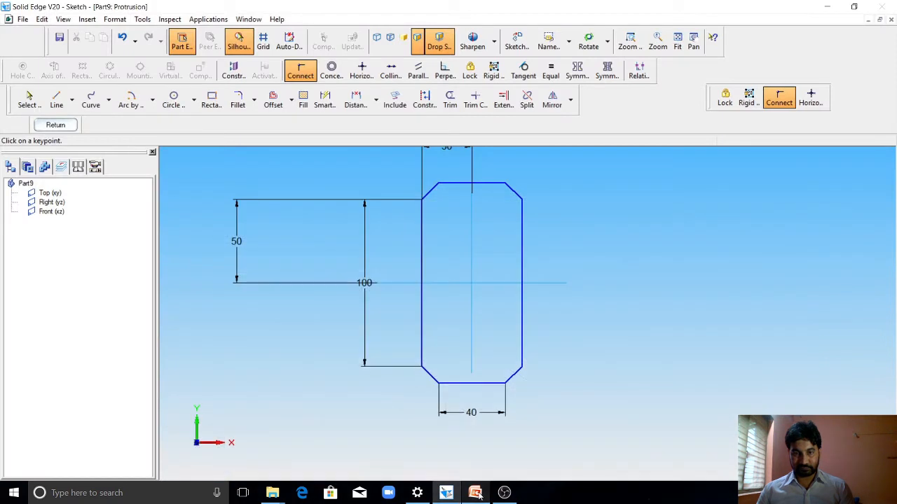
{"action": "left_click", "coordinate": [174, 99]}
{"action": "left_click", "coordinate": [471, 356]}
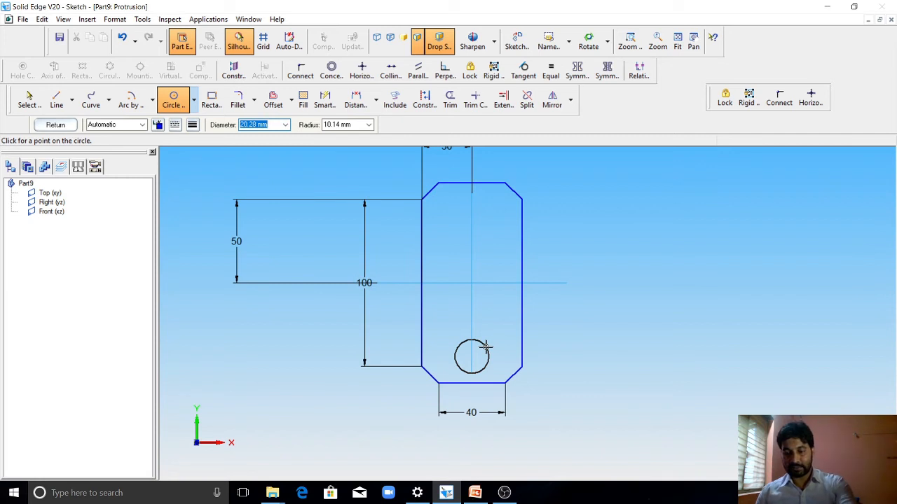
{"action": "type", "text": "15"}
{"action": "key", "text": "Return"}
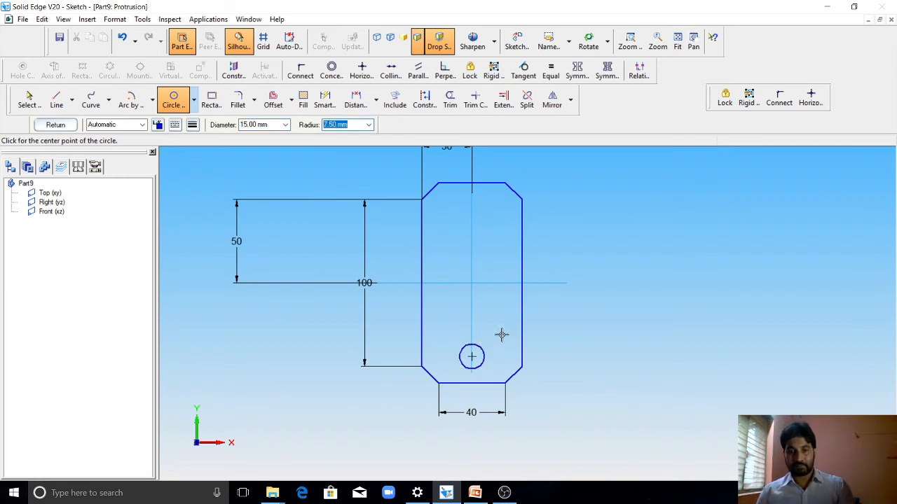
Dimension the circle's centre 15 mm from the profile's bottom edge.
{"action": "left_click", "coordinate": [328, 99]}
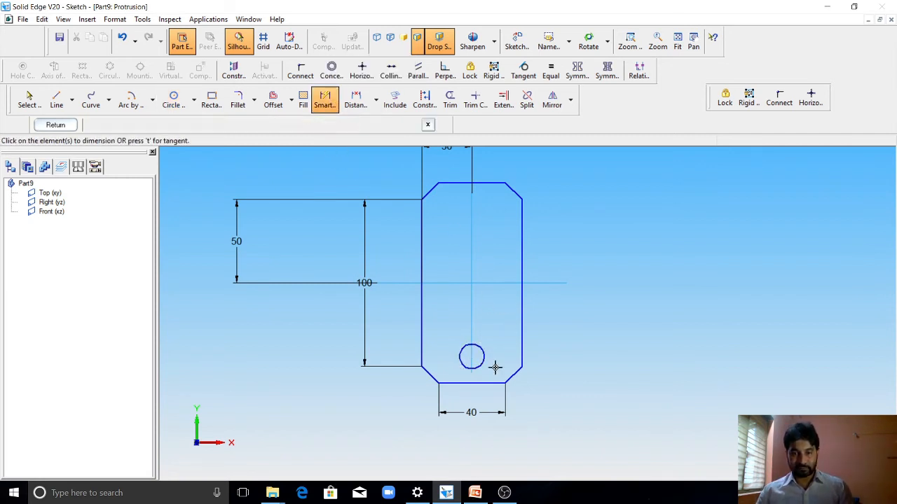
{"action": "left_click", "coordinate": [480, 382]}
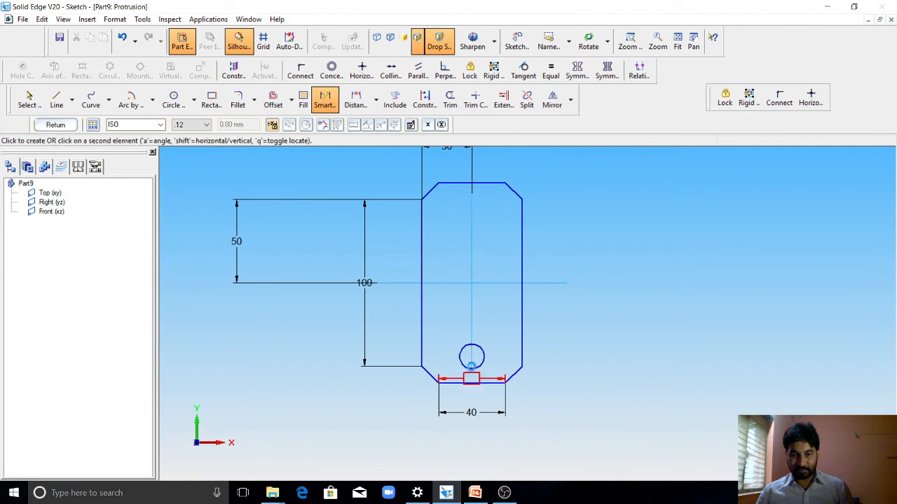
{"action": "left_click", "coordinate": [483, 351]}
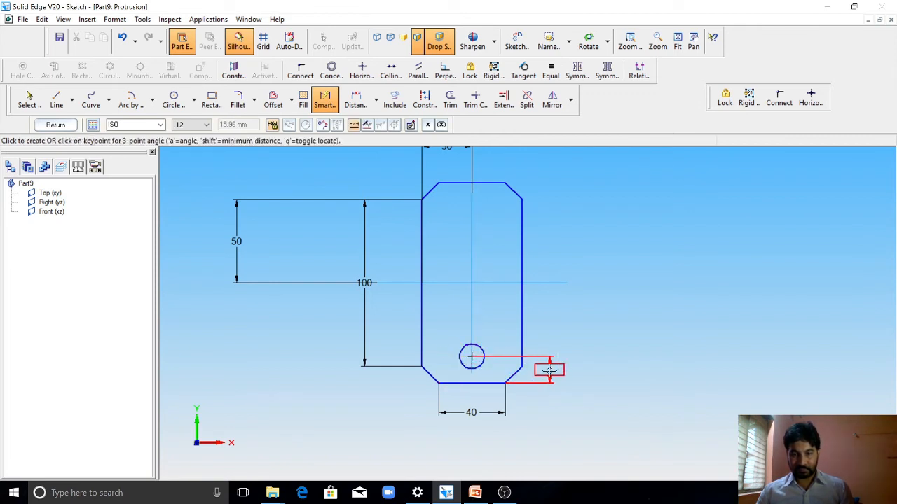
{"action": "left_click", "coordinate": [550, 371]}
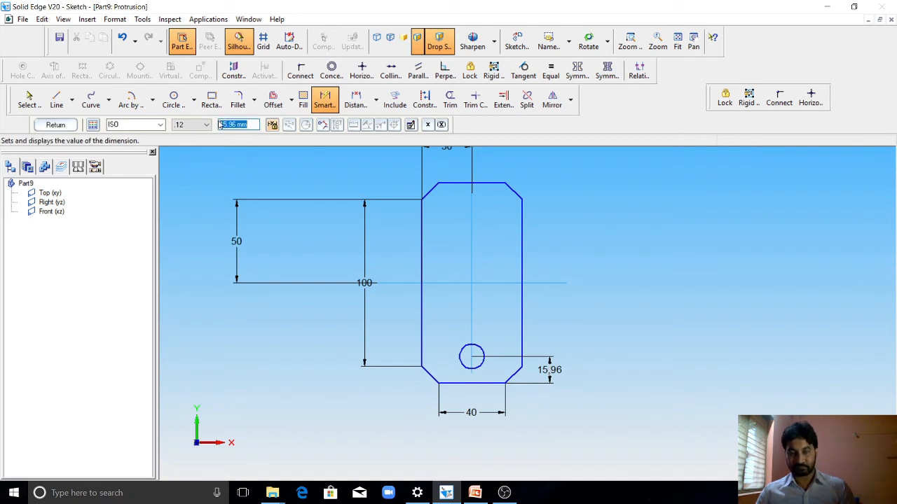
{"action": "type", "text": "15"}
{"action": "key", "text": "Return"}
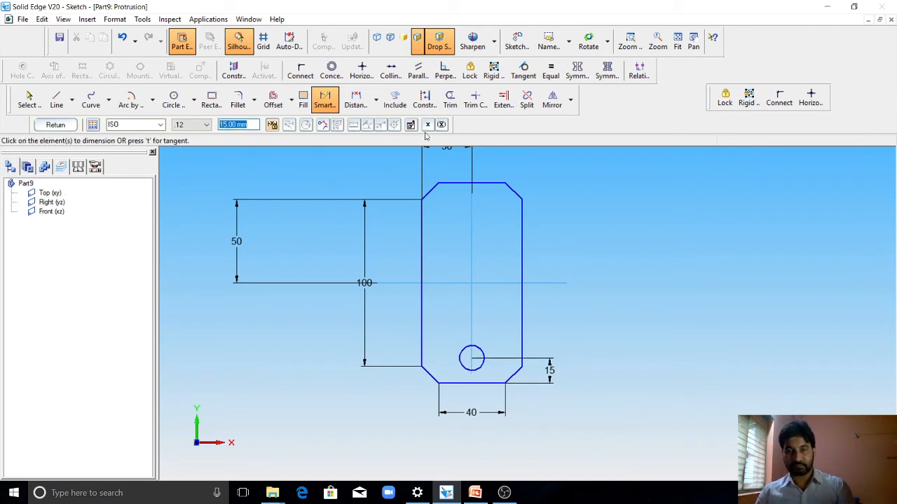
Mirror the circle about the horizontal centre axis to the profile's upper end.
{"action": "left_click", "coordinate": [552, 101]}
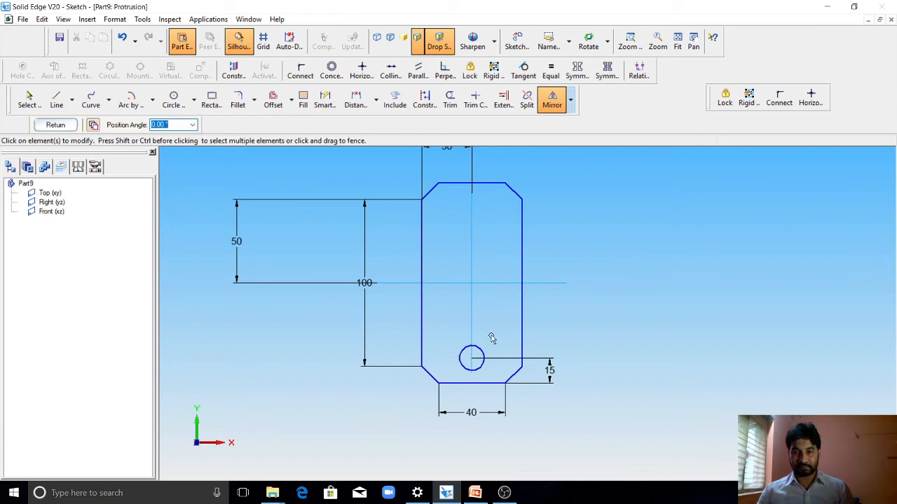
{"action": "left_click", "coordinate": [484, 357]}
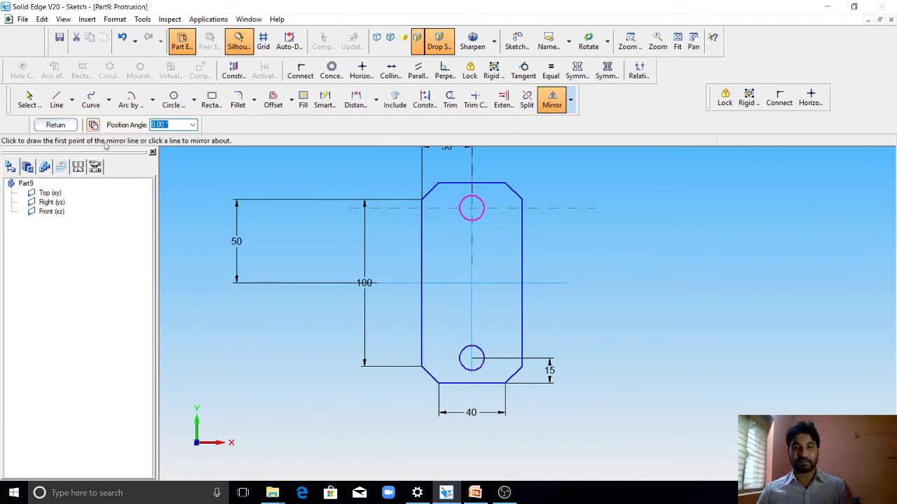
Try to finish the profile sketch and inspect the elements flagged by both errors in the Profile Error Assistant.
{"action": "left_click", "coordinate": [66, 127]}
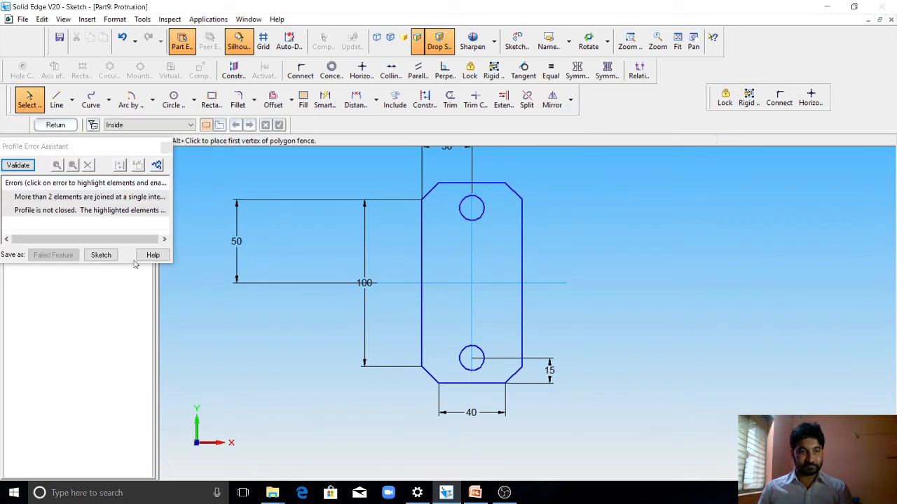
{"action": "left_click", "coordinate": [102, 199]}
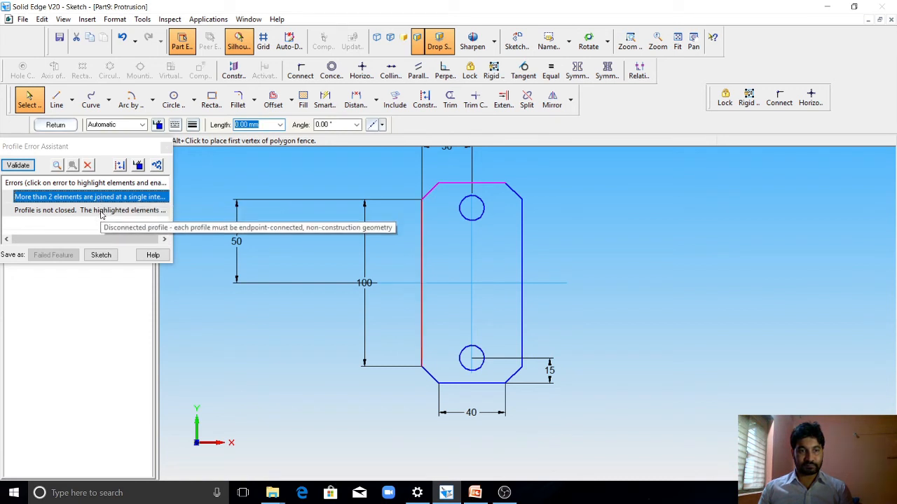
{"action": "left_click", "coordinate": [101, 212]}
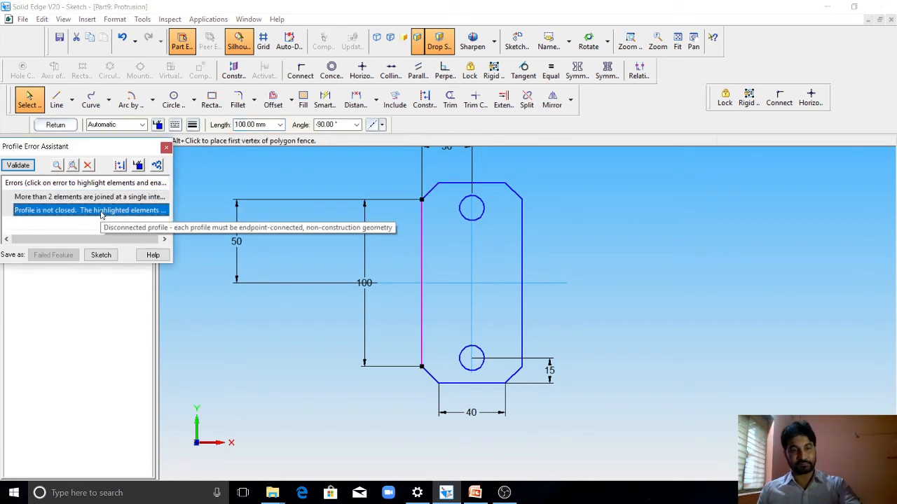
{"action": "key", "text": "Escape"}
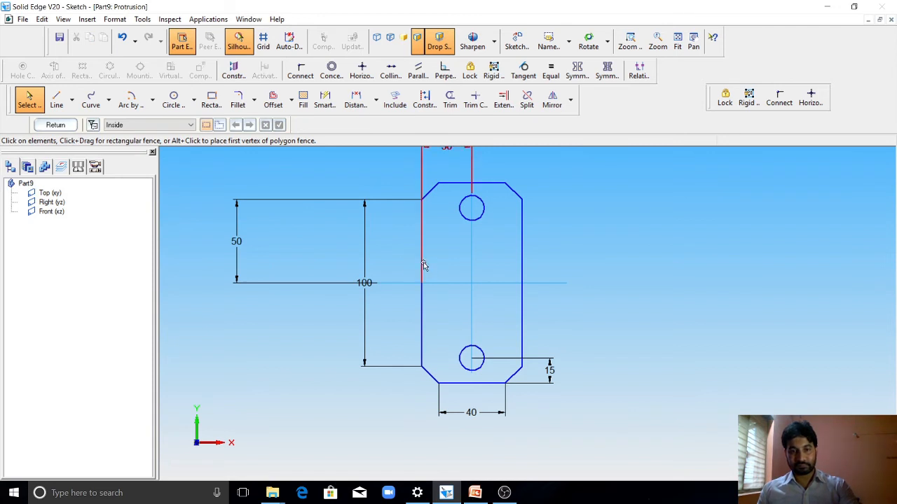
Delete the profile's left vertical edge and redraw it from the upper-left chamfer's end to the lower-left chamfer.
{"action": "scroll", "coordinate": [424, 264], "scroll_direction": "down", "scroll_amount": 3}
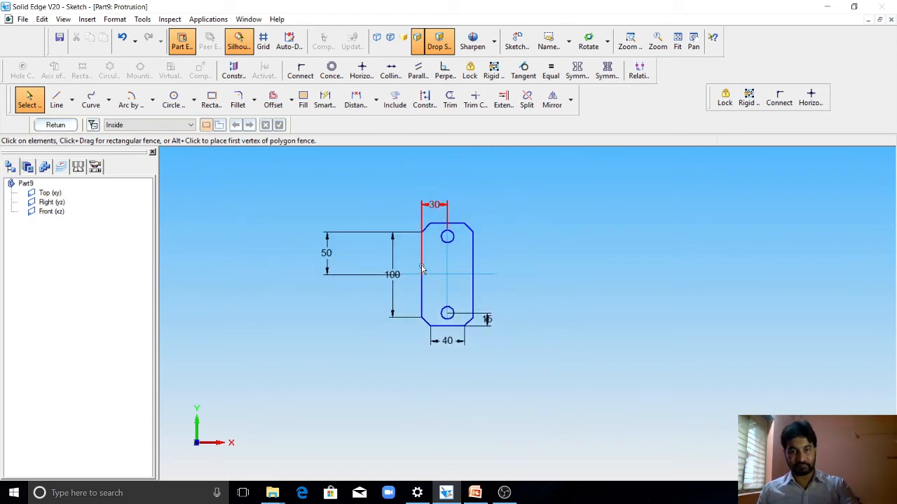
{"action": "scroll", "coordinate": [423, 263], "scroll_direction": "up", "scroll_amount": 3}
{"action": "left_click", "coordinate": [423, 321]}
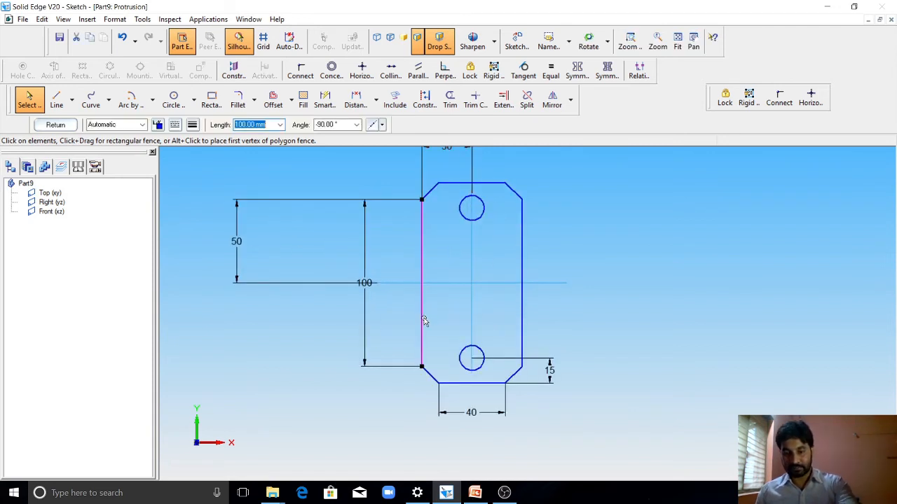
{"action": "key", "text": "Delete"}
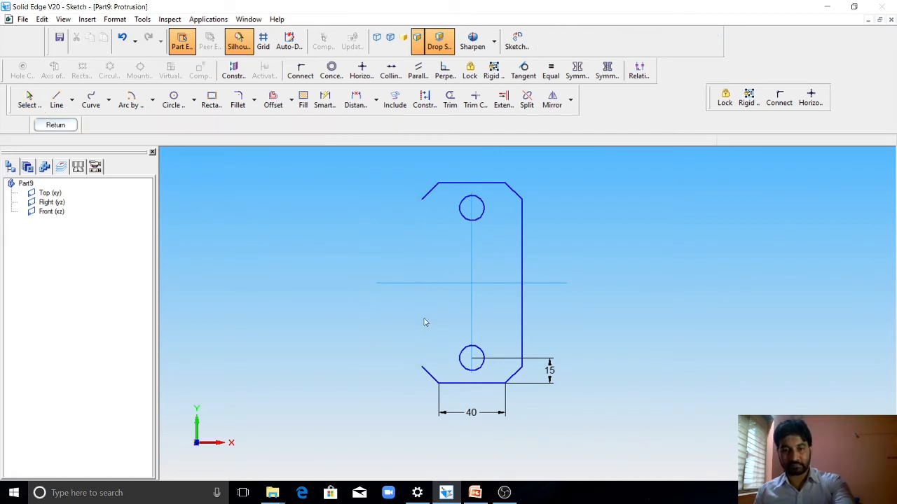
{"action": "left_click", "coordinate": [56, 99]}
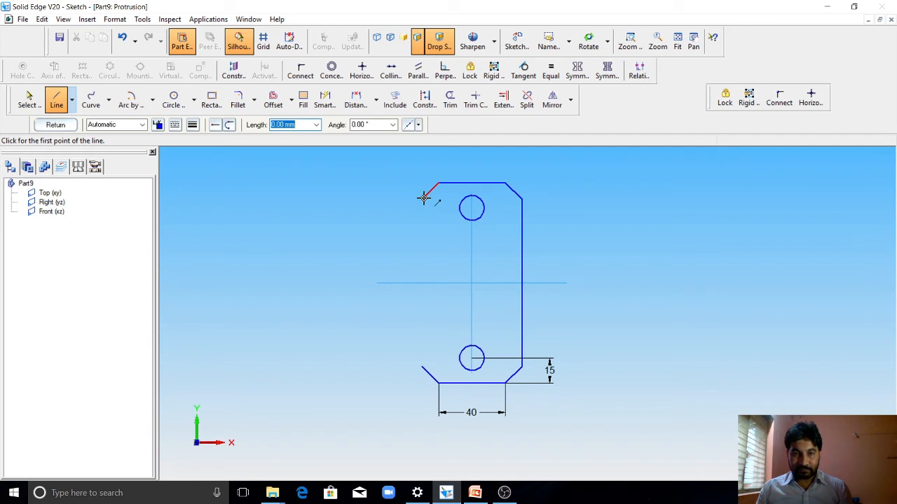
{"action": "left_click", "coordinate": [423, 200]}
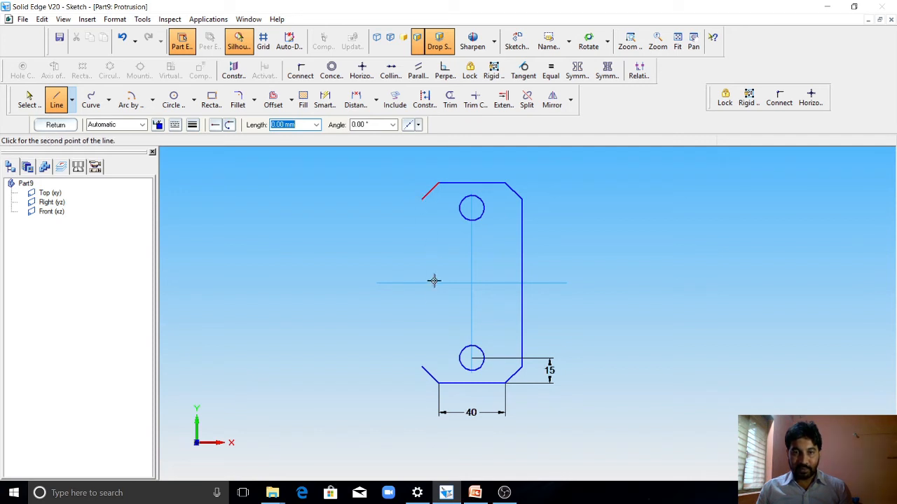
{"action": "left_click", "coordinate": [420, 371]}
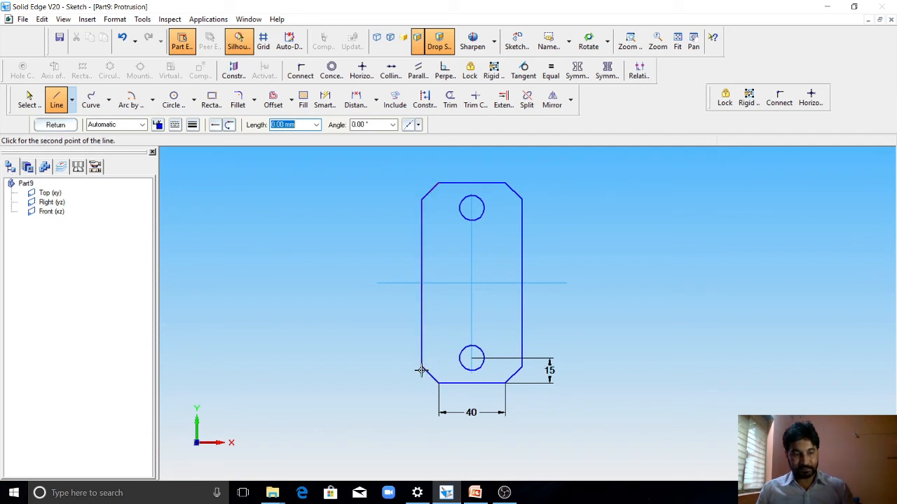
{"action": "key", "text": "Escape"}
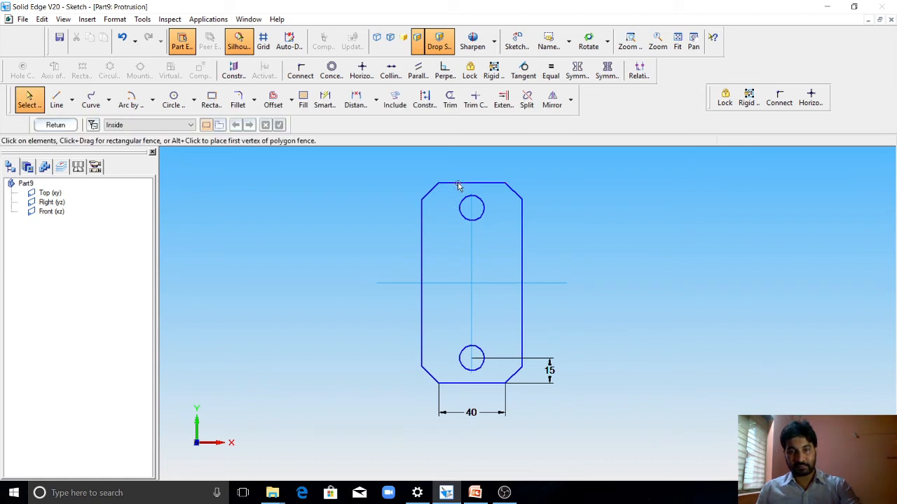
Delete the profile's top horizontal edge and redraw it between the ends of the two upper chamfers.
{"action": "left_click", "coordinate": [457, 184]}
{"action": "key", "text": "Escape"}
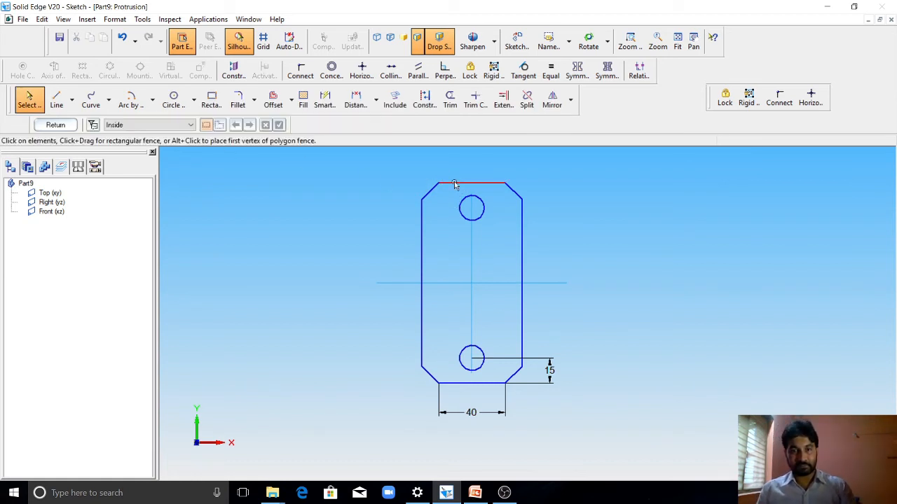
{"action": "left_click", "coordinate": [473, 184]}
{"action": "key", "text": "Delete"}
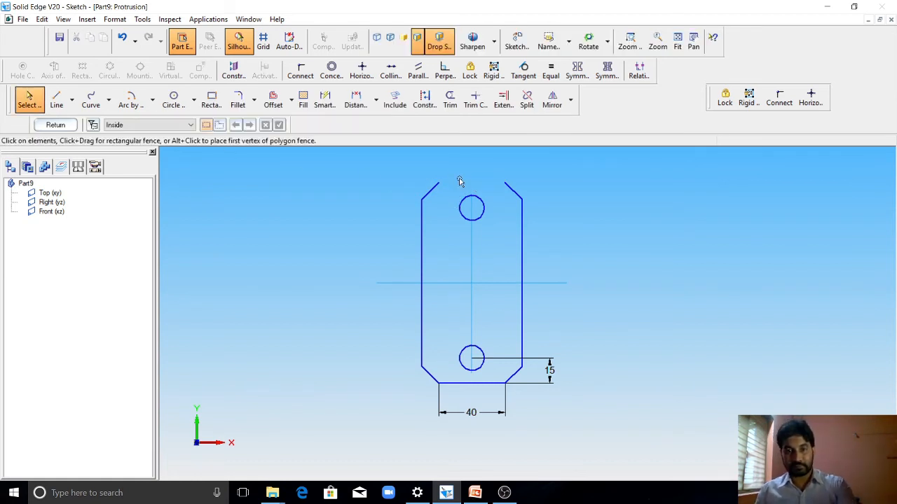
{"action": "left_click", "coordinate": [56, 100]}
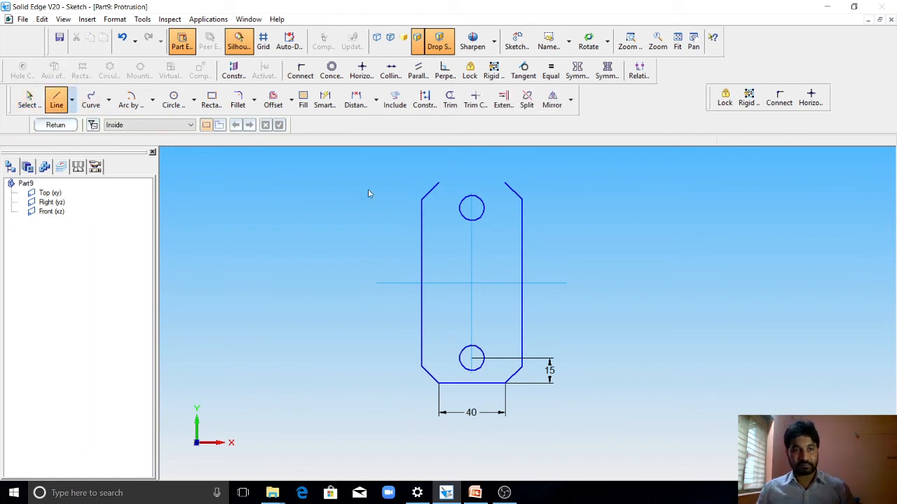
{"action": "left_click", "coordinate": [438, 183]}
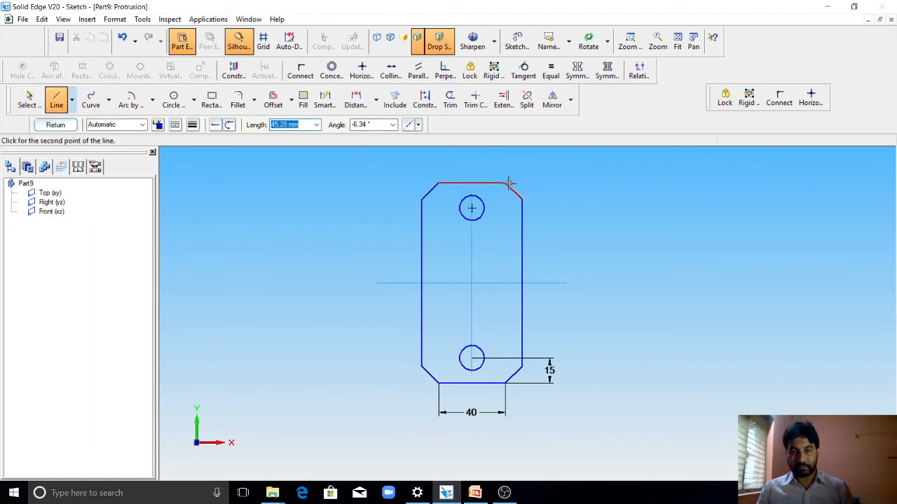
{"action": "left_click", "coordinate": [505, 182]}
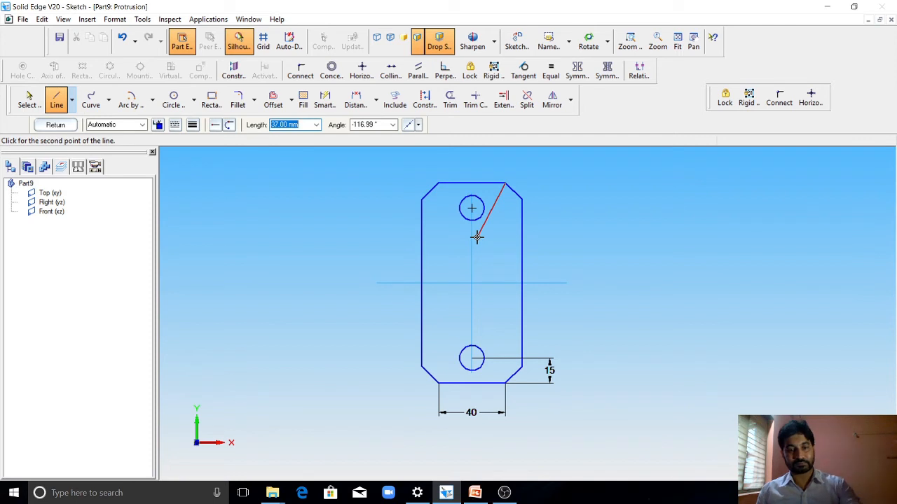
{"action": "key", "text": "Escape"}
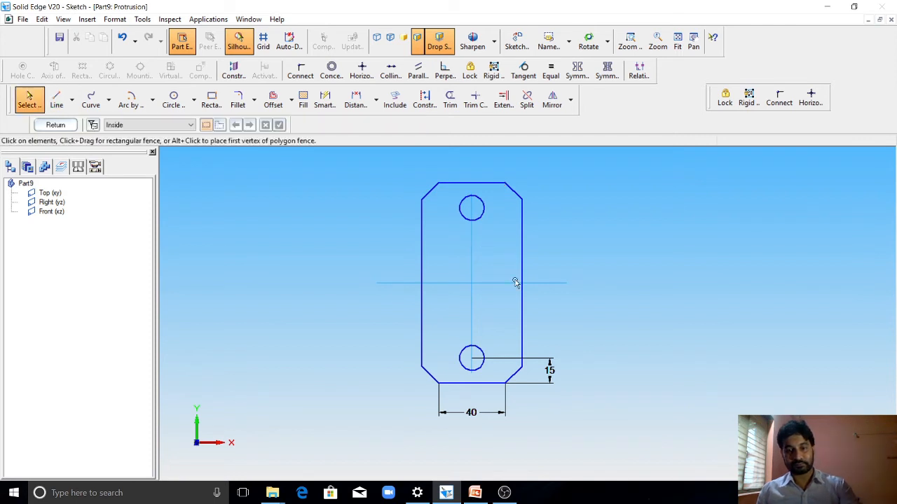
Try again to finish the sketch, inspect the elements flagged by the first profile error, and close the Profile Error Assistant.
{"action": "left_click", "coordinate": [56, 124]}
{"action": "left_click", "coordinate": [102, 201]}
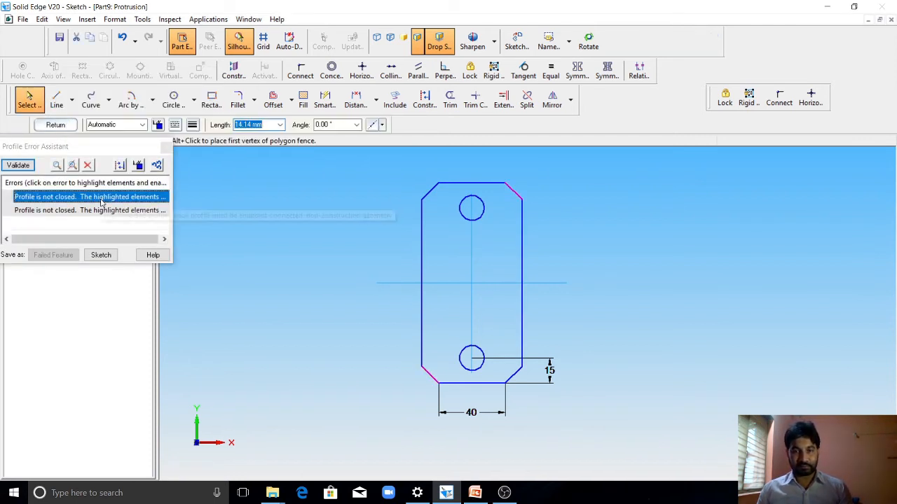
{"action": "left_click", "coordinate": [306, 212]}
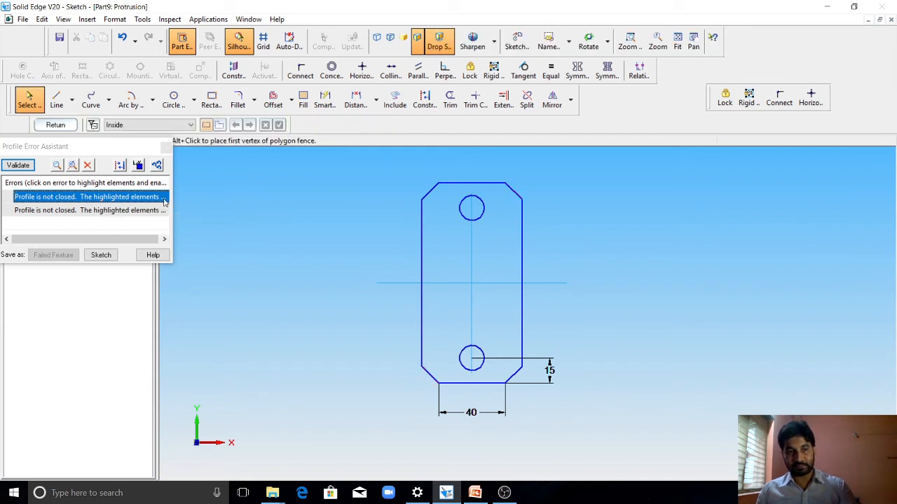
{"action": "left_click", "coordinate": [166, 147]}
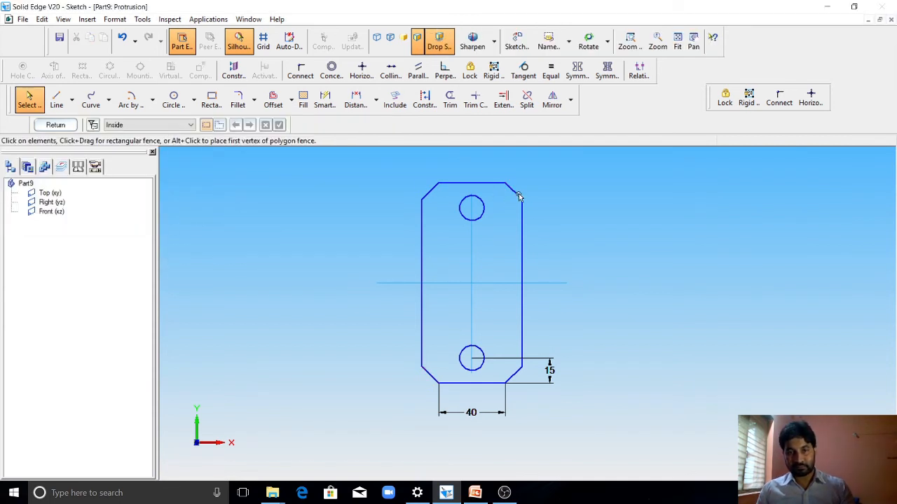
Replace the profile's upper-right chamfer with a new 14.14 mm line at -45° joining the top and right edges.
{"action": "left_click", "coordinate": [519, 195]}
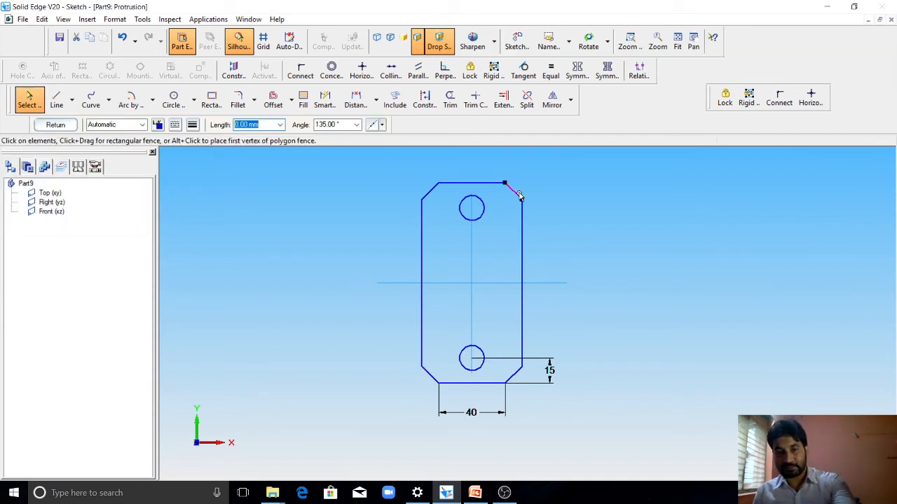
{"action": "key", "text": "Delete"}
{"action": "left_click", "coordinate": [56, 99]}
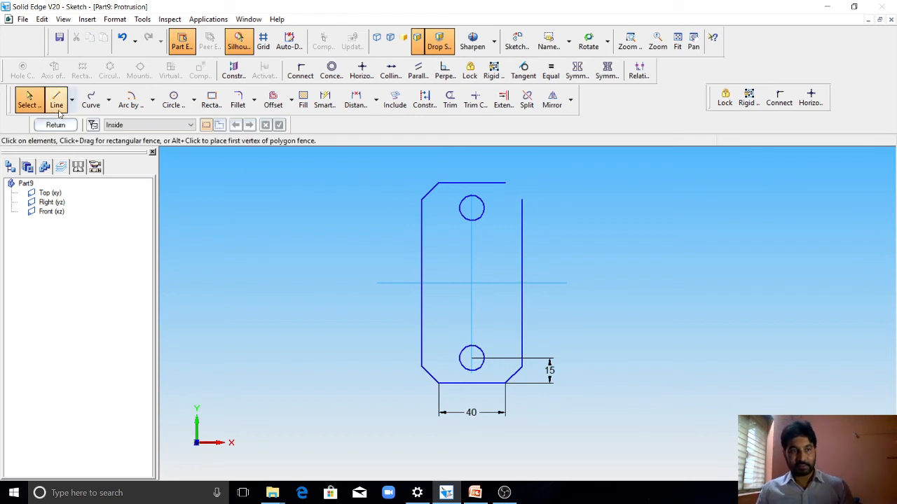
{"action": "left_click", "coordinate": [506, 184]}
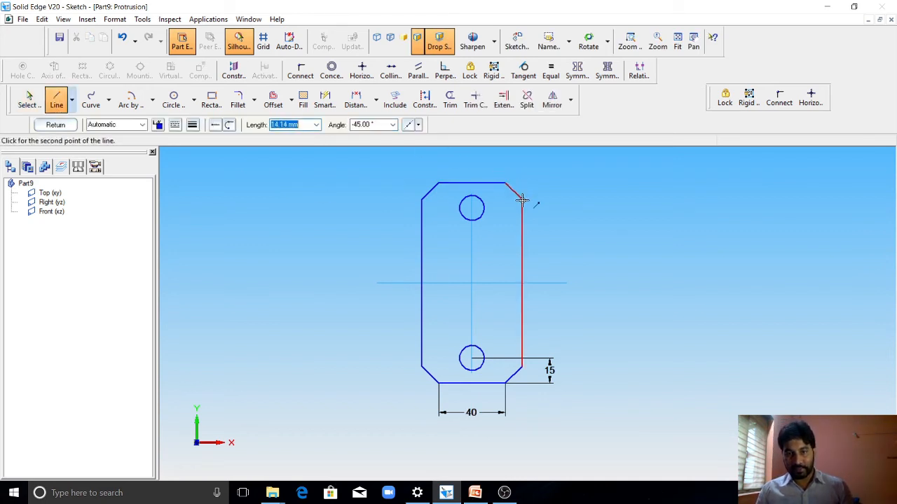
{"action": "left_click", "coordinate": [522, 199]}
{"action": "key", "text": "Escape"}
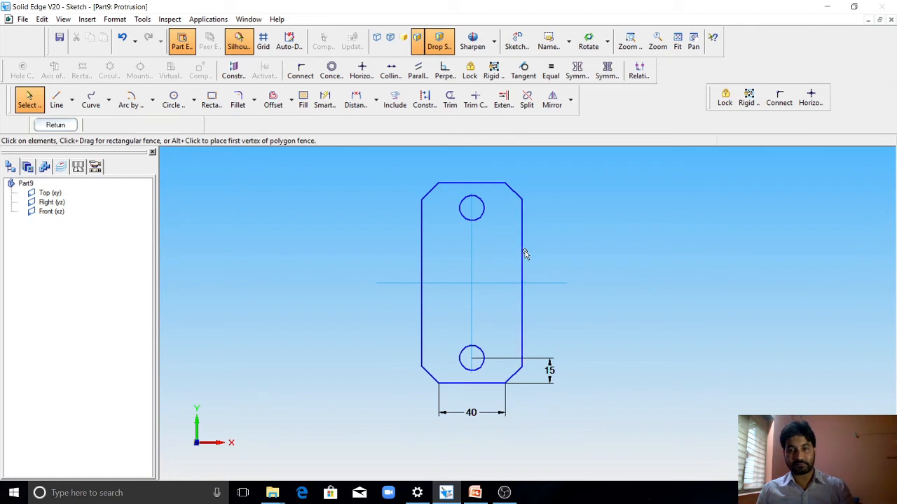
Delete the profile's right vertical edge and redraw it between the ends of the upper-right and lower-right chamfers.
{"action": "left_click", "coordinate": [525, 252]}
{"action": "key", "text": "Delete"}
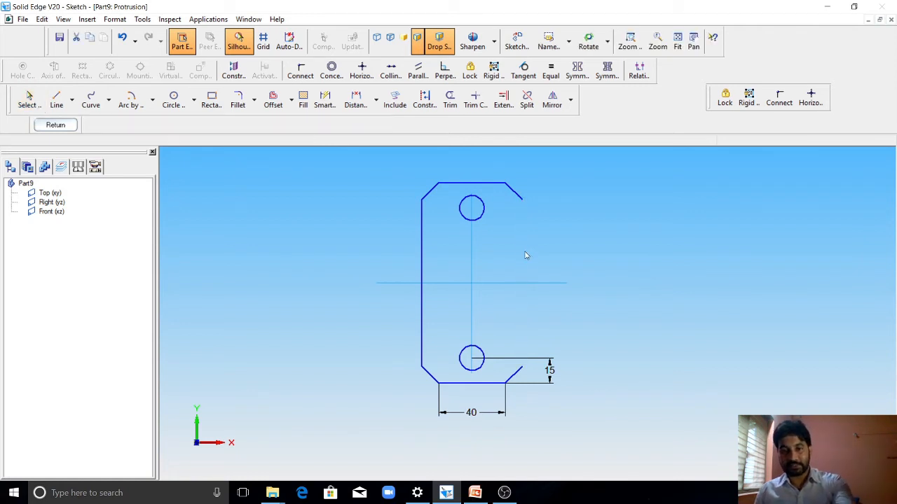
{"action": "left_click", "coordinate": [56, 100]}
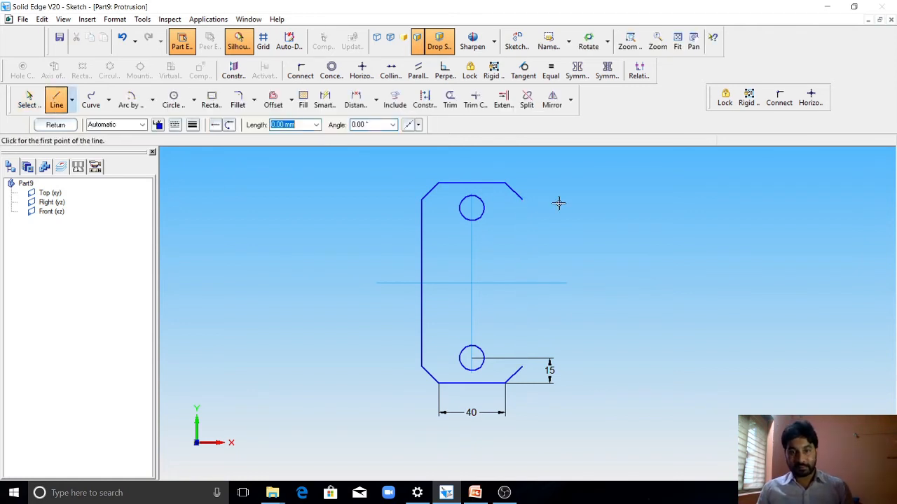
{"action": "left_click", "coordinate": [522, 202]}
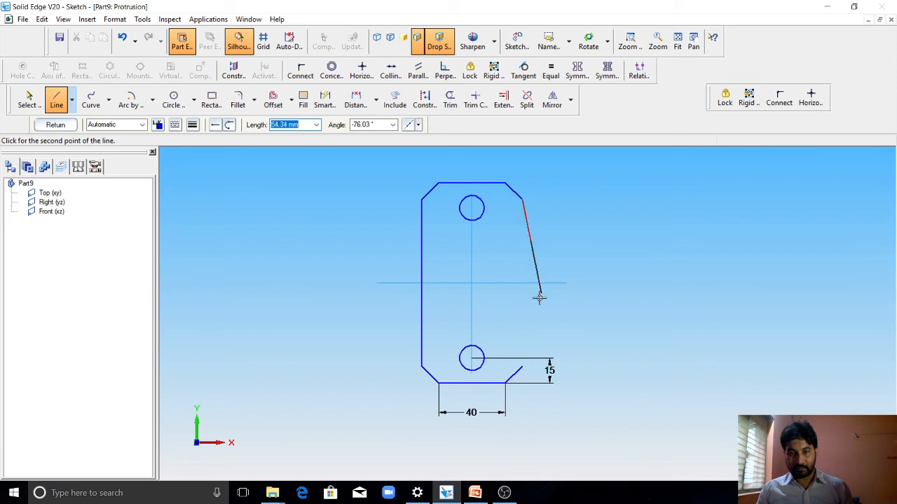
{"action": "left_click", "coordinate": [522, 366]}
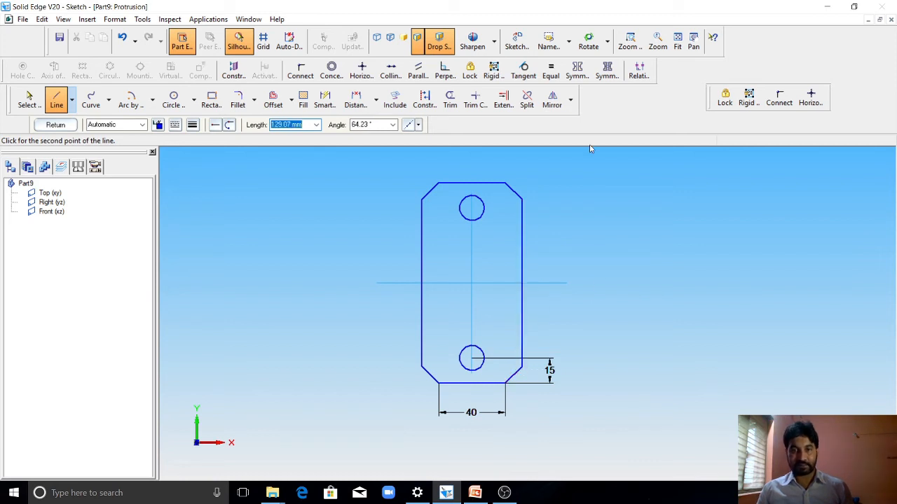
Recheck the profile for errors and replace its left edge with a new 100 mm vertical line between the left chamfer ends.
{"action": "left_click", "coordinate": [56, 126]}
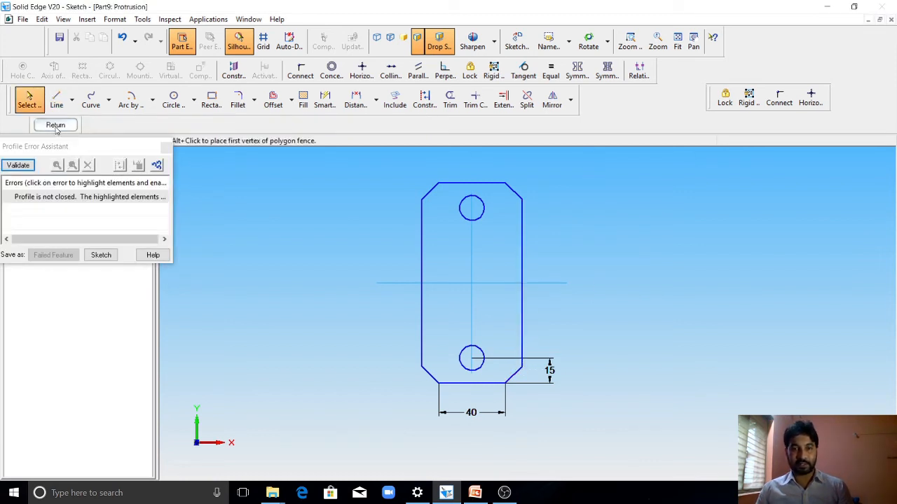
{"action": "left_click", "coordinate": [102, 202]}
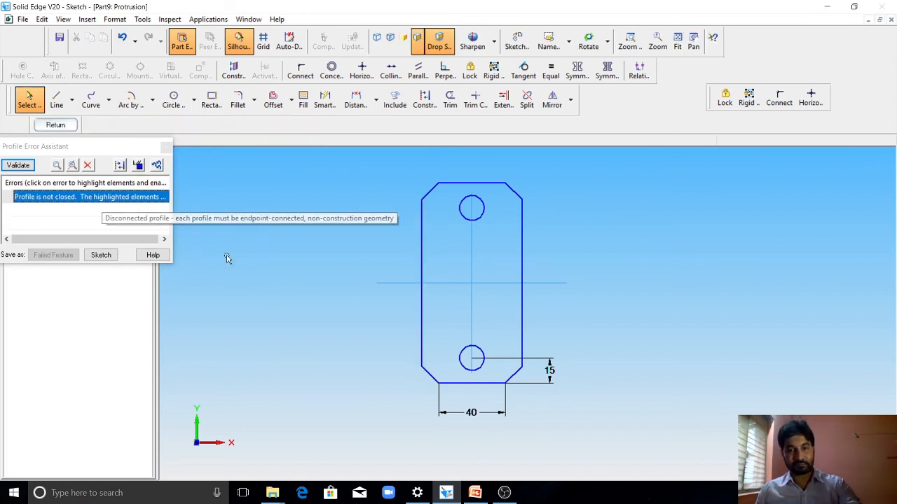
{"action": "left_click", "coordinate": [422, 252]}
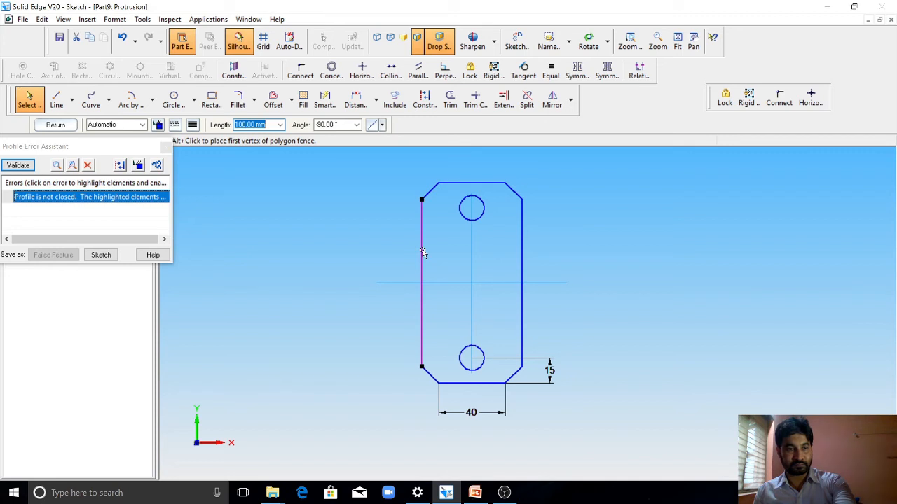
{"action": "key", "text": "Delete"}
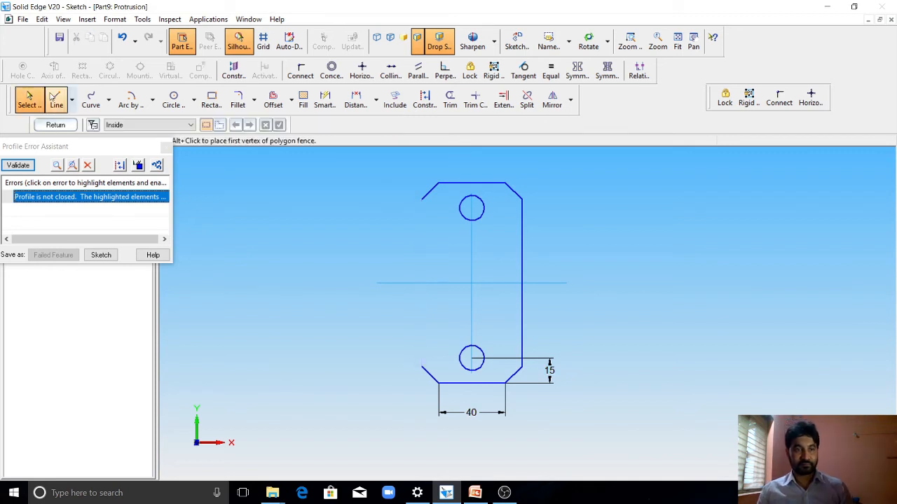
{"action": "left_click", "coordinate": [54, 98]}
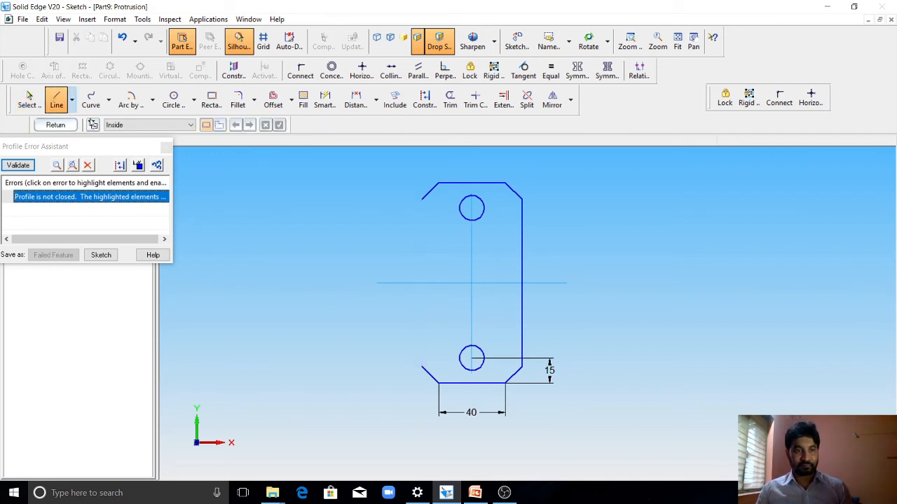
{"action": "left_click", "coordinate": [423, 199]}
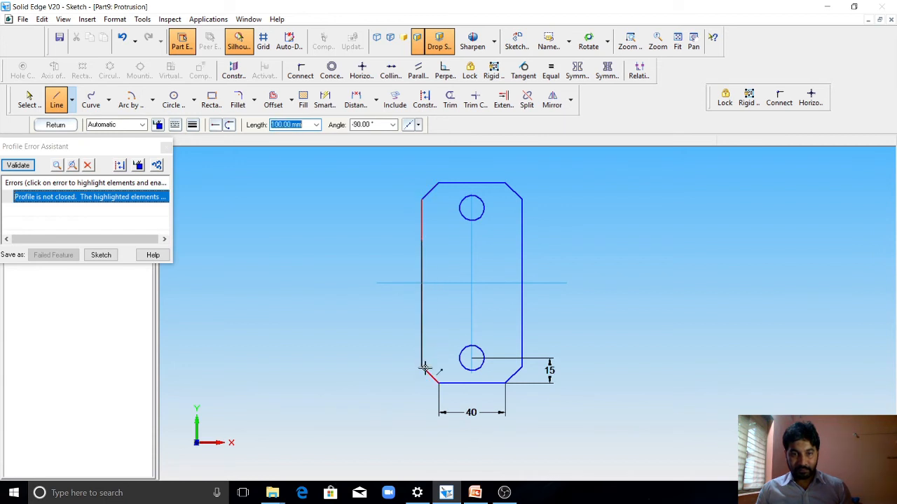
{"action": "left_click", "coordinate": [422, 366]}
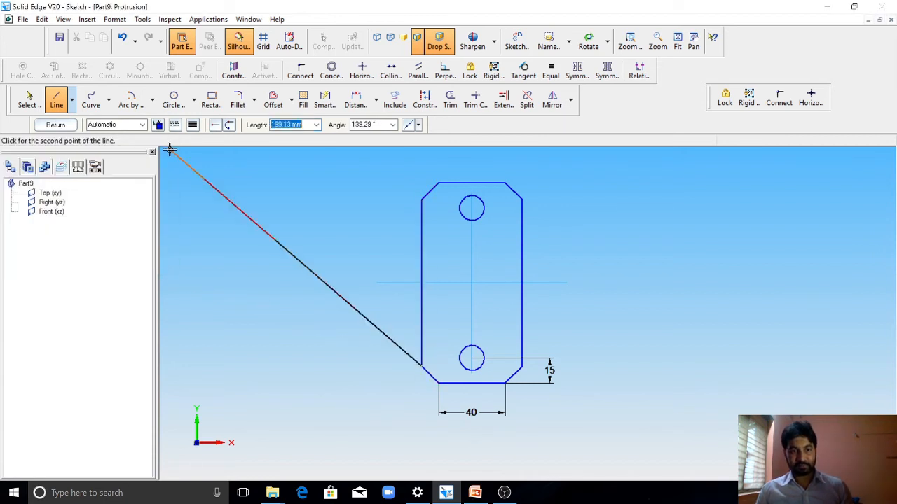
Leave the Line tool, validate the base profile again, and close the Profile Error Assistant.
{"action": "key", "text": "Escape"}
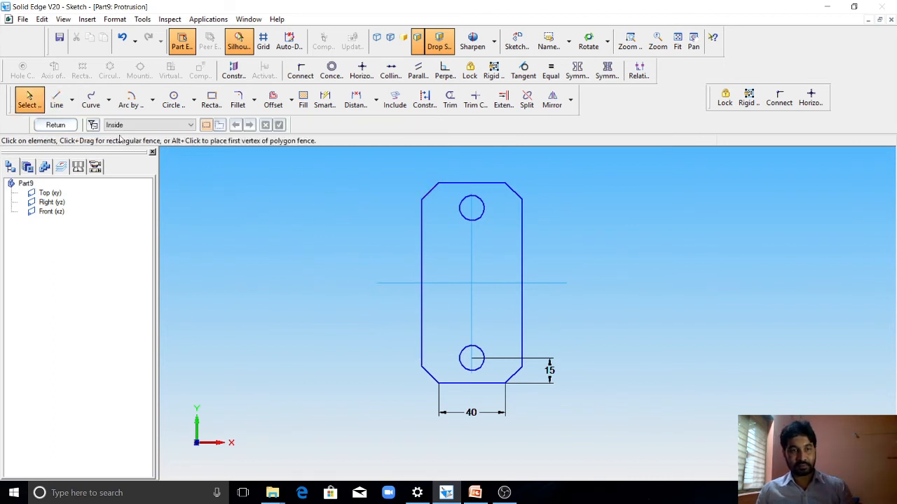
{"action": "left_click", "coordinate": [66, 124]}
{"action": "left_click", "coordinate": [116, 199]}
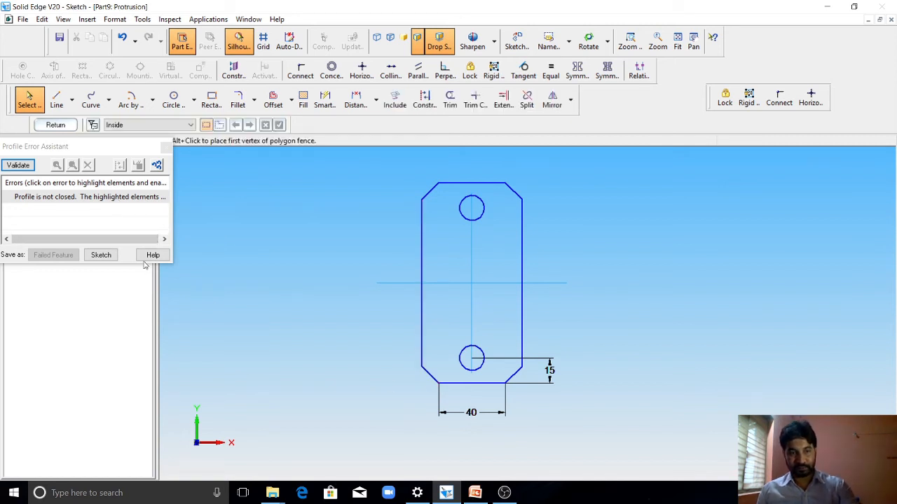
{"action": "left_click", "coordinate": [165, 146]}
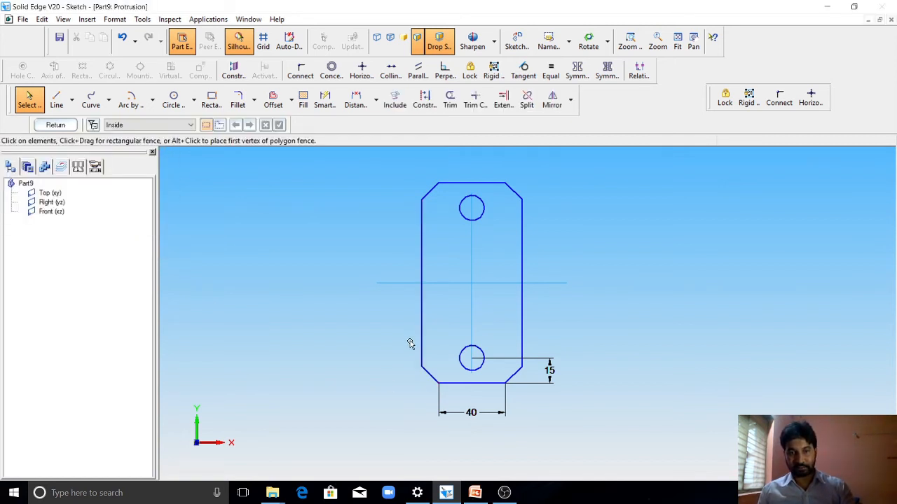
Replace the profile's lower-left chamfer with a new line joining the lower end of the left edge to the bottom edge.
{"action": "left_click", "coordinate": [428, 372]}
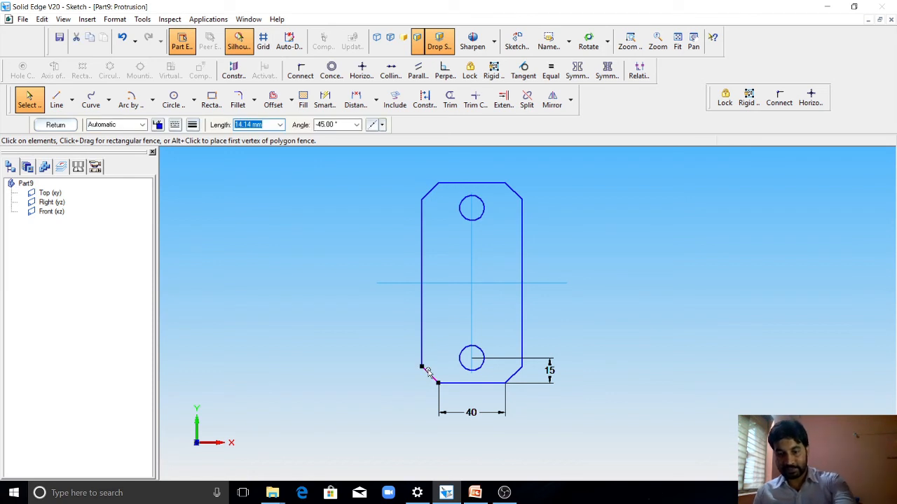
{"action": "key", "text": "Delete"}
{"action": "left_click", "coordinate": [56, 100]}
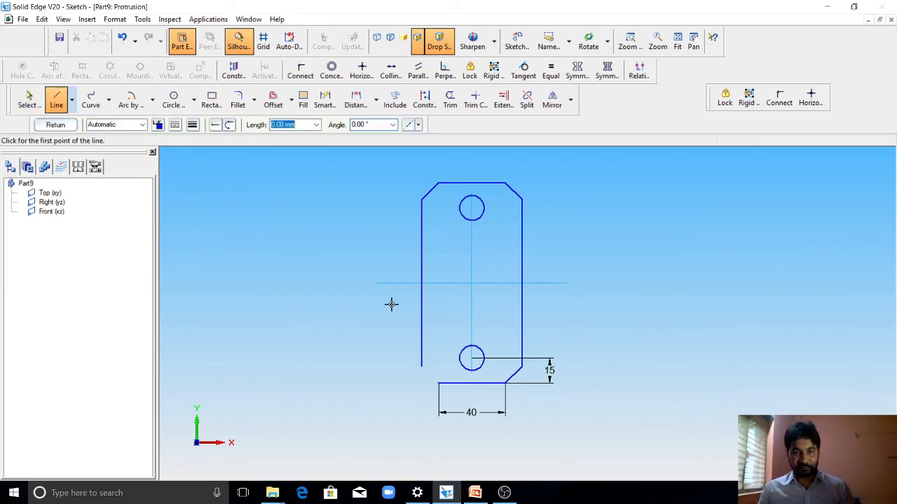
{"action": "left_click", "coordinate": [420, 365]}
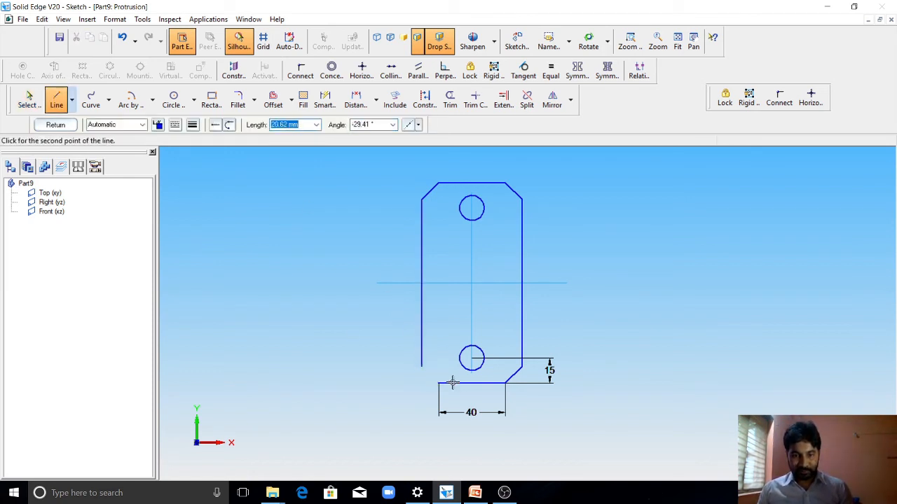
{"action": "left_click", "coordinate": [435, 383]}
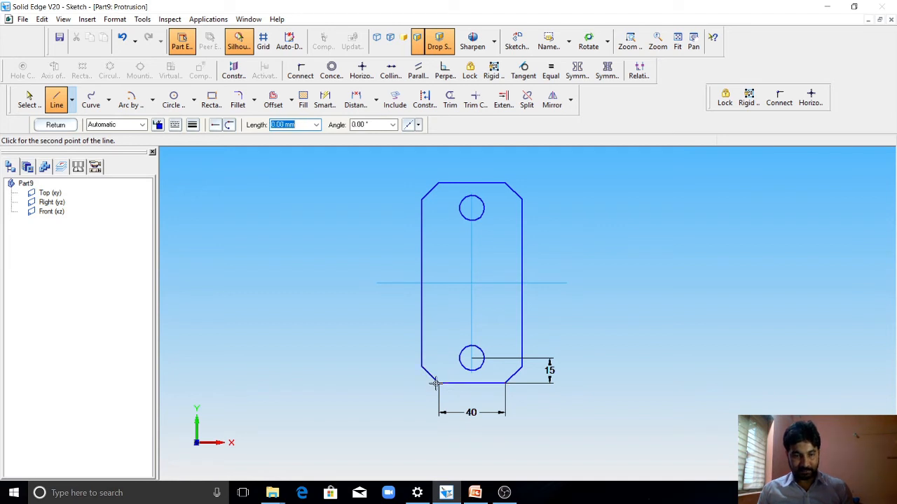
{"action": "key", "text": "Escape"}
Finish the base sketch and extrude it 25 mm upward as a protrusion.
{"action": "left_click", "coordinate": [54, 125]}
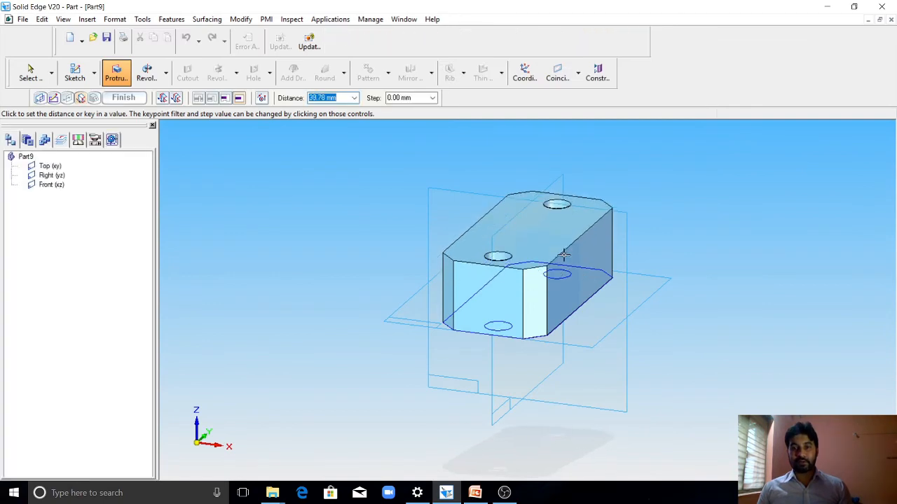
{"action": "left_click", "coordinate": [476, 493]}
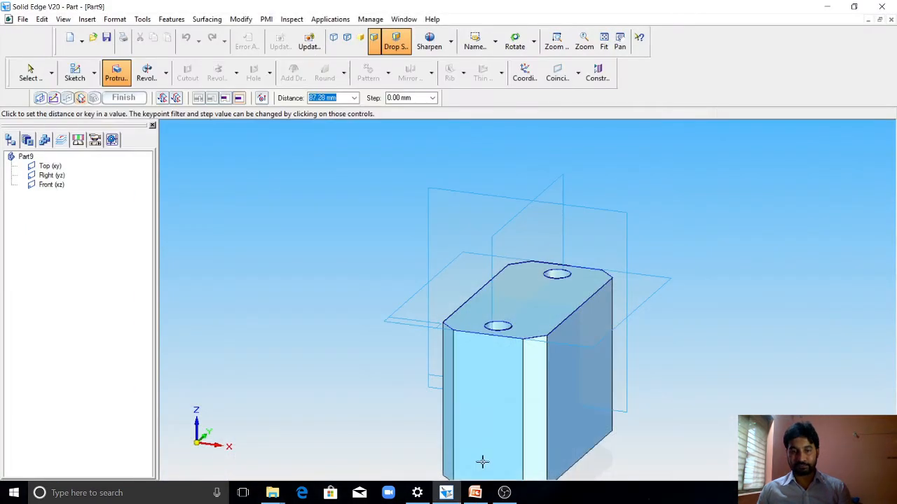
{"action": "left_click", "coordinate": [476, 493]}
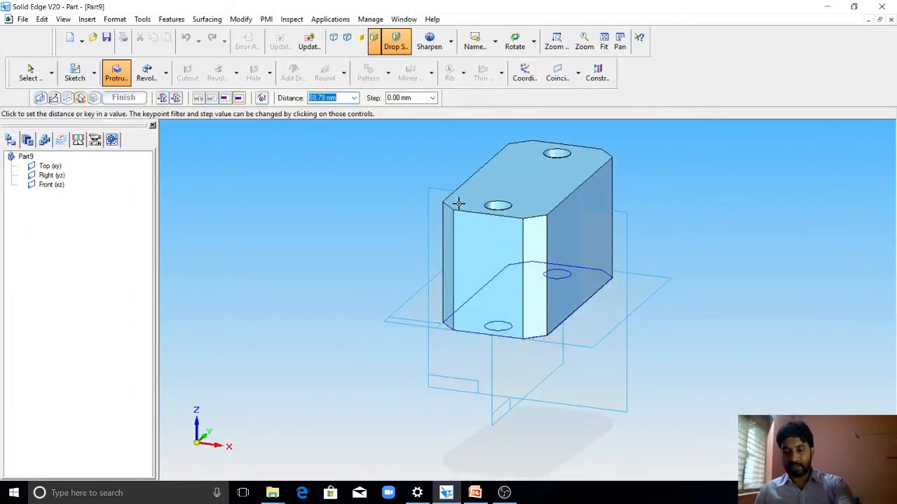
{"action": "type", "text": "25"}
{"action": "key", "text": "Return"}
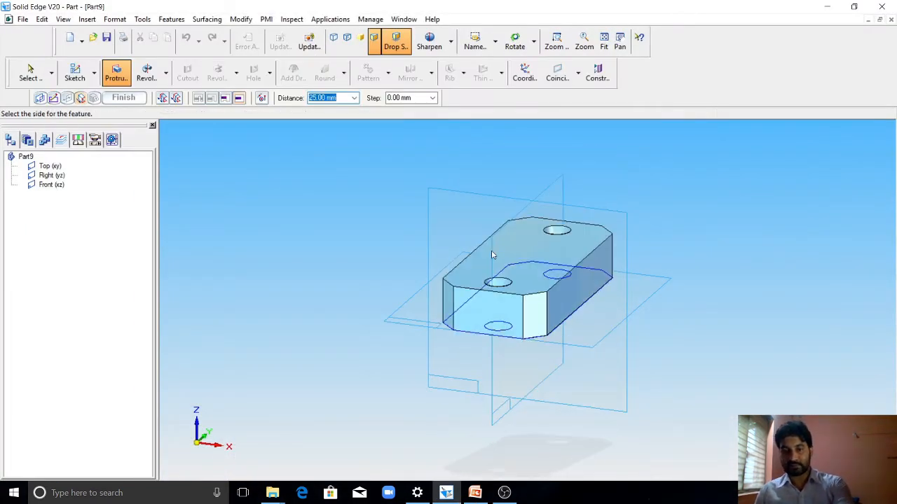
{"action": "left_click", "coordinate": [492, 253]}
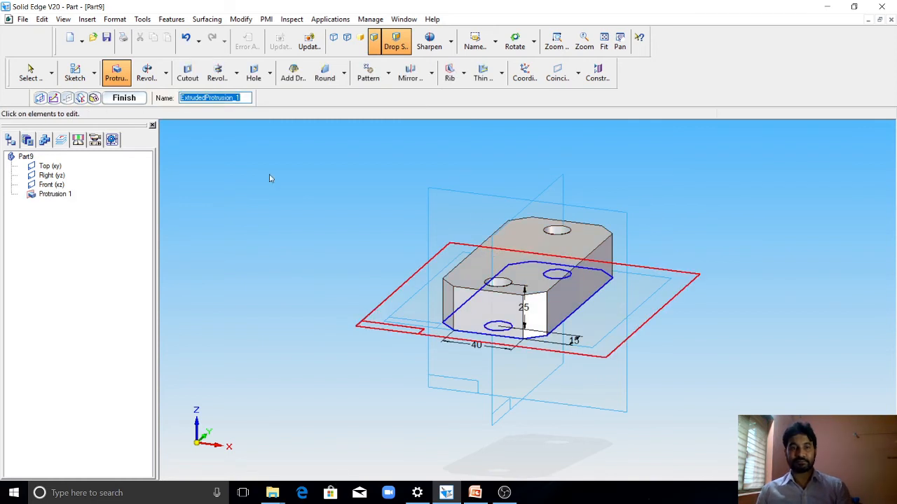
{"action": "left_click", "coordinate": [124, 98]}
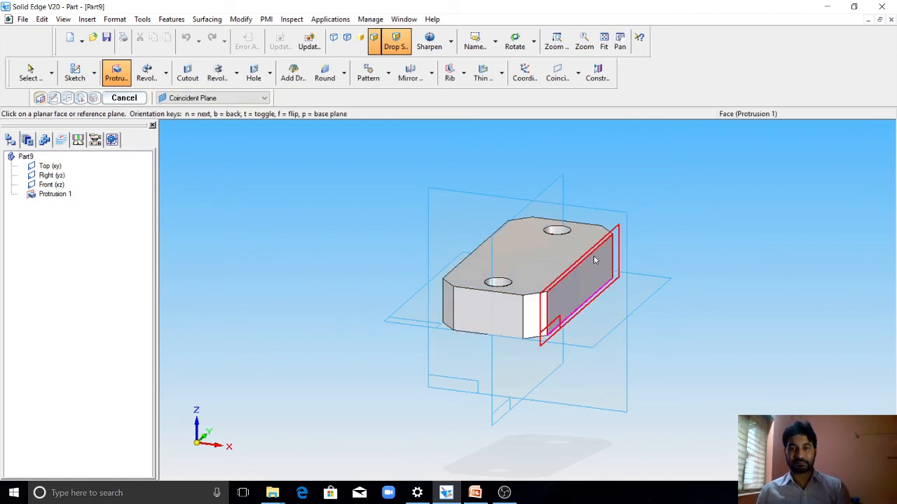
Start a second protrusion sketch on the Front (xz) plane and check the Model 10 drawing in PowerPoint for its dimensions.
{"action": "scroll", "coordinate": [595, 257], "scroll_direction": "up", "scroll_amount": 2}
{"action": "scroll", "coordinate": [596, 260], "scroll_direction": "down", "scroll_amount": 1}
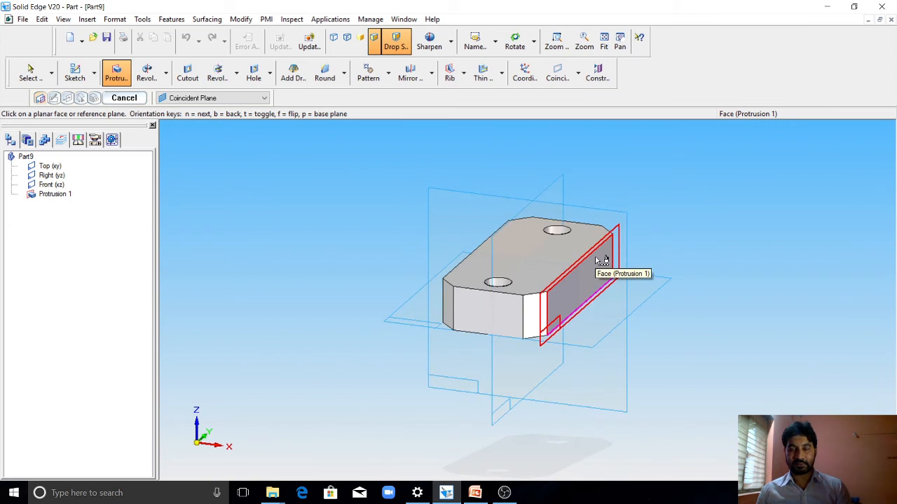
{"action": "scroll", "coordinate": [498, 275], "scroll_direction": "up", "scroll_amount": 2}
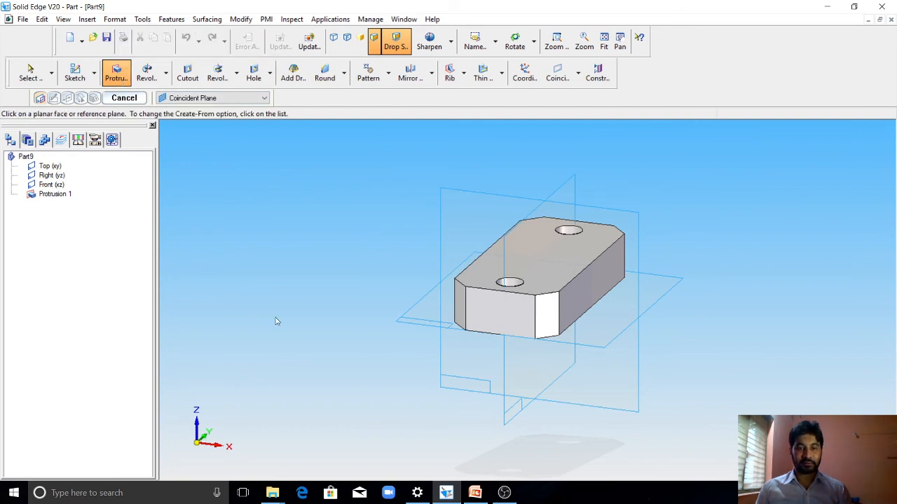
{"action": "left_click", "coordinate": [475, 493]}
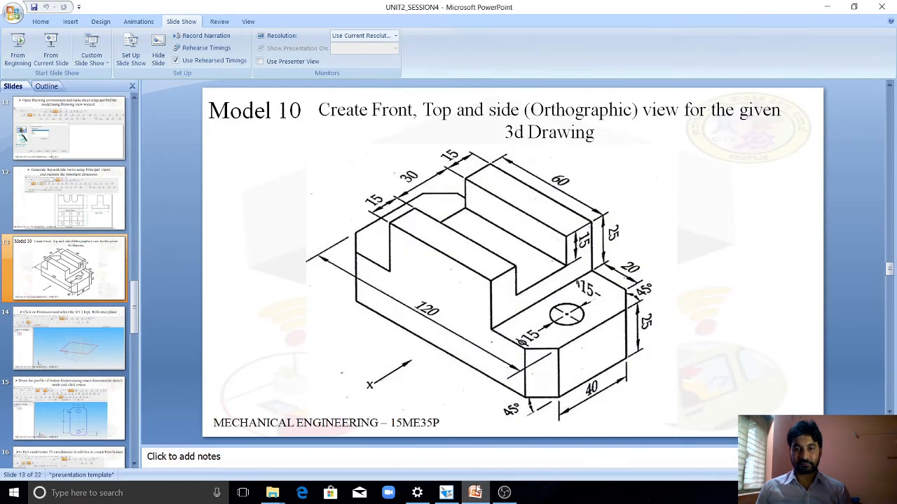
{"action": "left_click", "coordinate": [474, 493]}
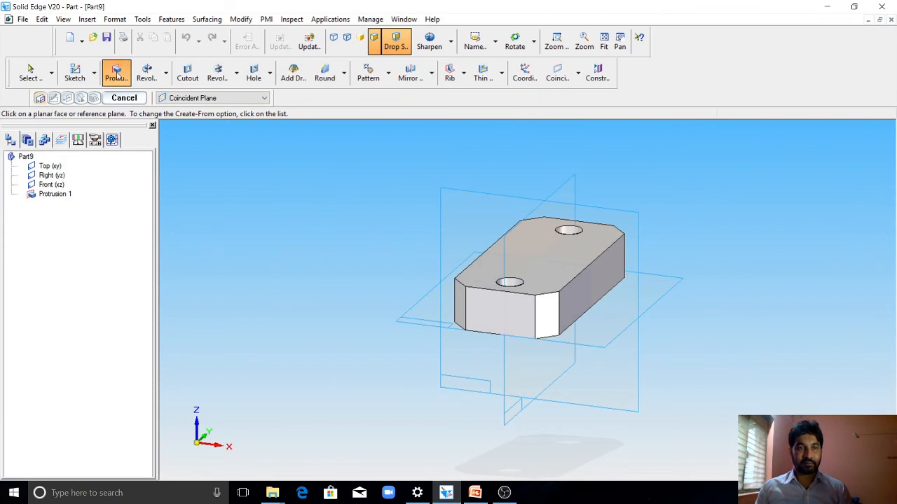
{"action": "left_click", "coordinate": [488, 195]}
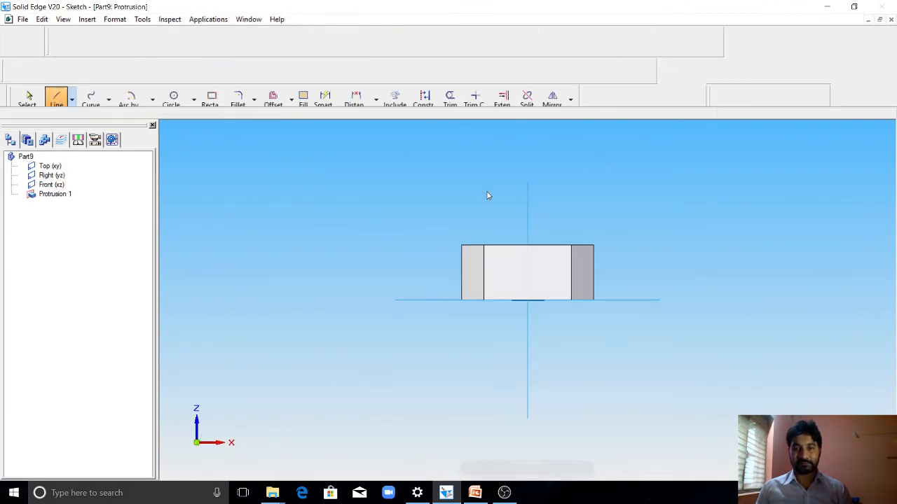
{"action": "scroll", "coordinate": [551, 285], "scroll_direction": "up", "scroll_amount": 5}
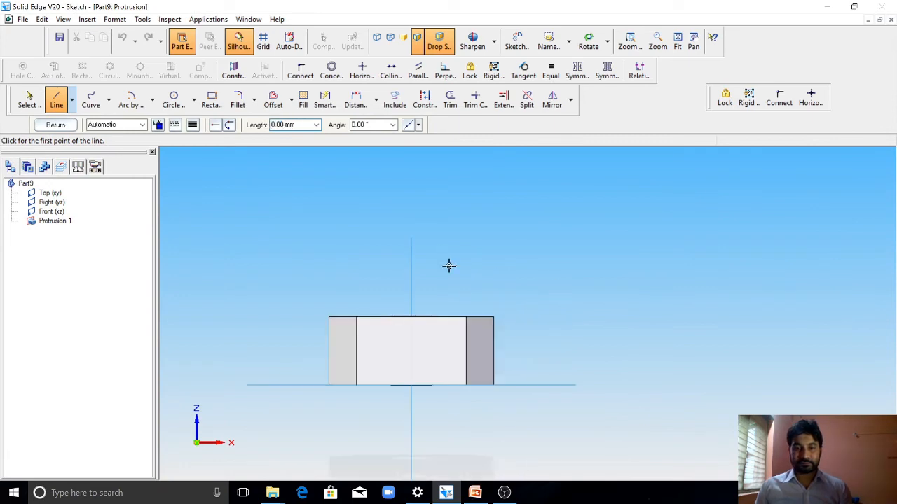
{"action": "left_click", "coordinate": [476, 493]}
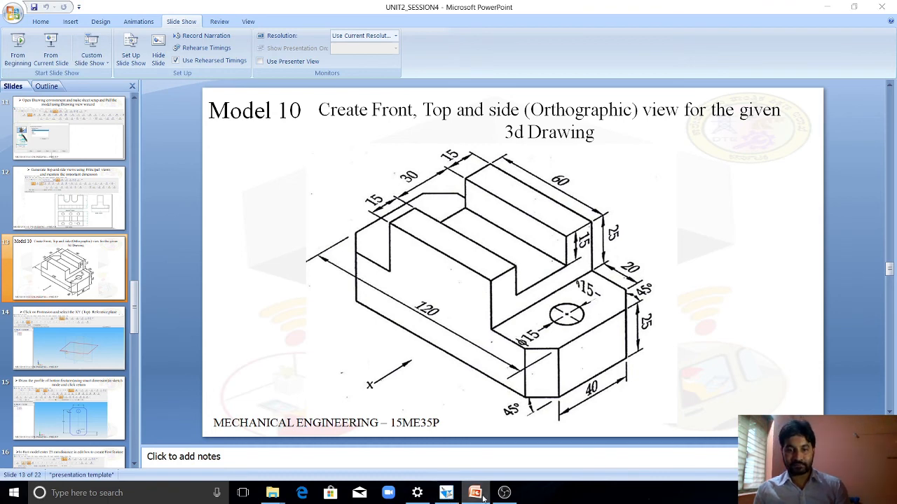
{"action": "left_click", "coordinate": [447, 494]}
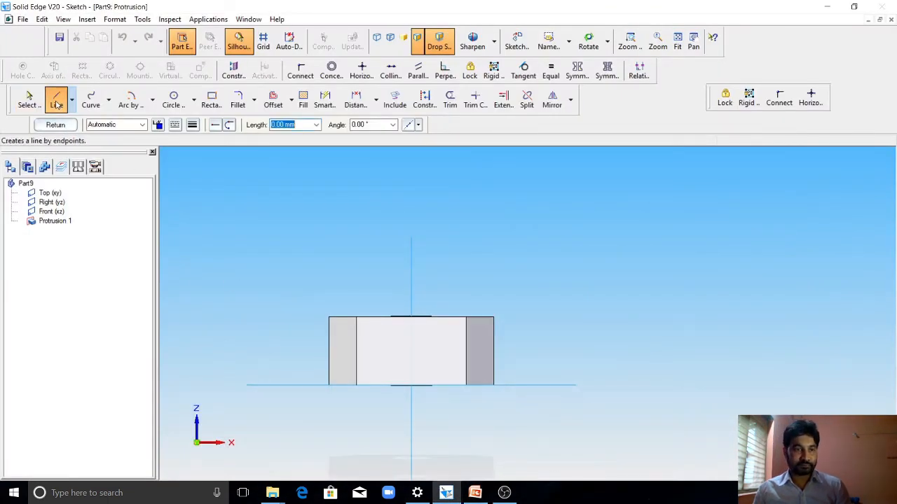
Draw a 60 mm line along the block's top edge and a 25 mm vertical line up from its right end.
{"action": "left_click", "coordinate": [329, 317]}
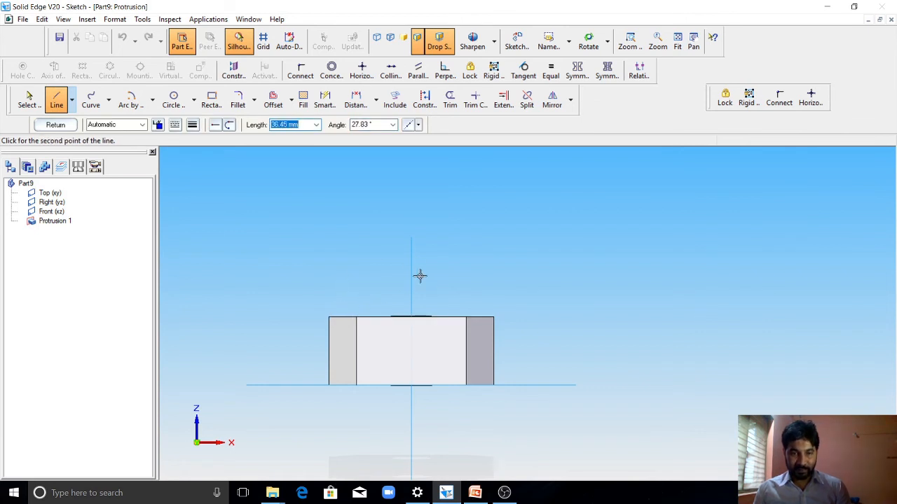
{"action": "left_click", "coordinate": [492, 317]}
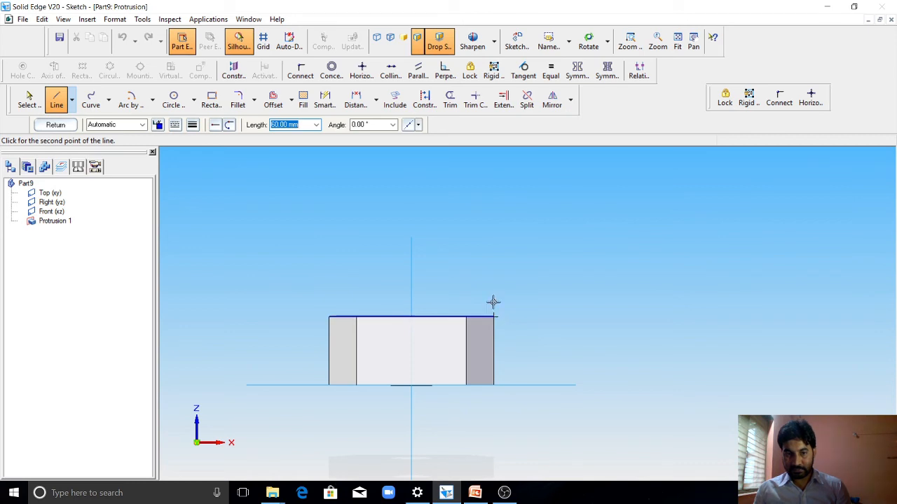
{"action": "left_click", "coordinate": [474, 494]}
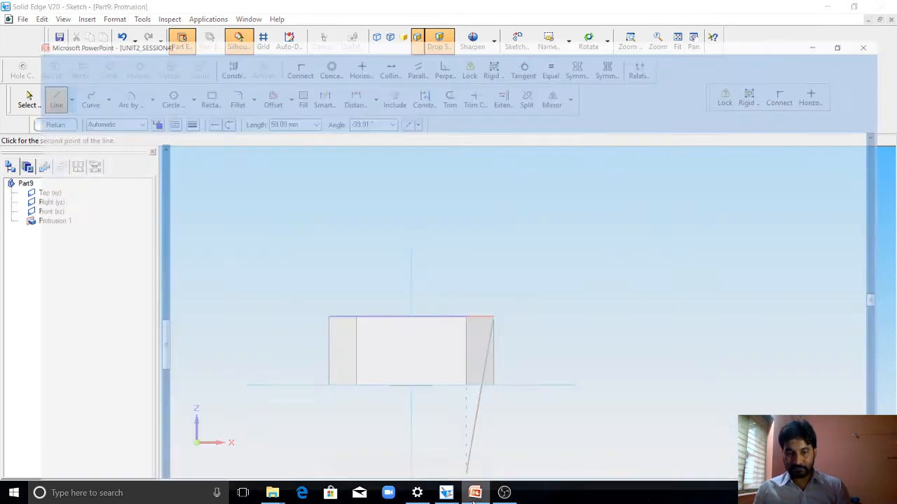
{"action": "left_click", "coordinate": [474, 493]}
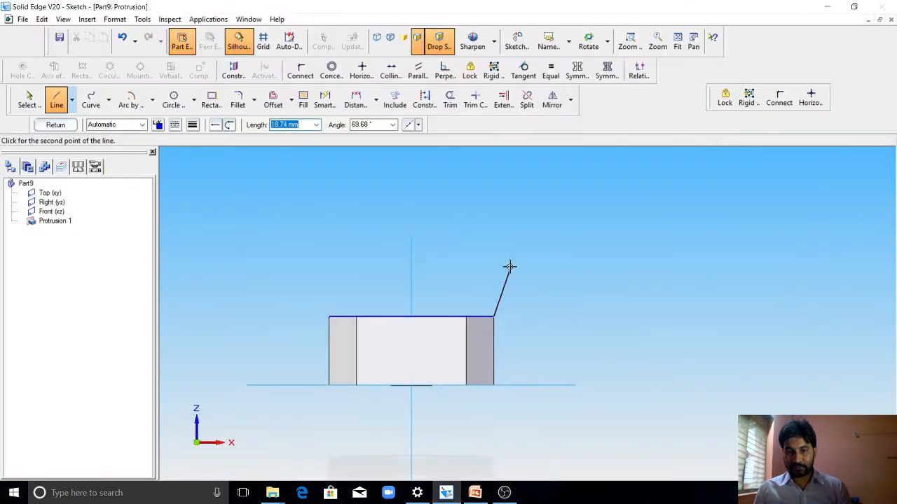
{"action": "type", "text": "25"}
{"action": "key", "text": "Tab"}
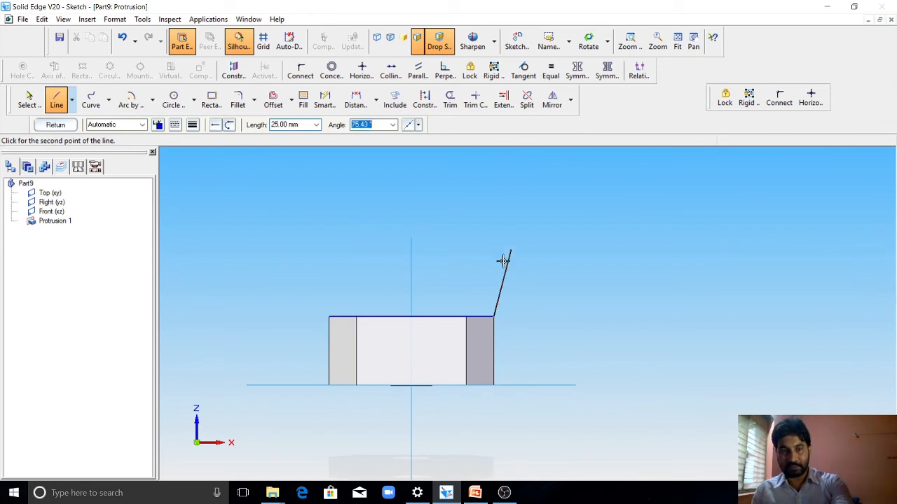
{"action": "left_click", "coordinate": [494, 249]}
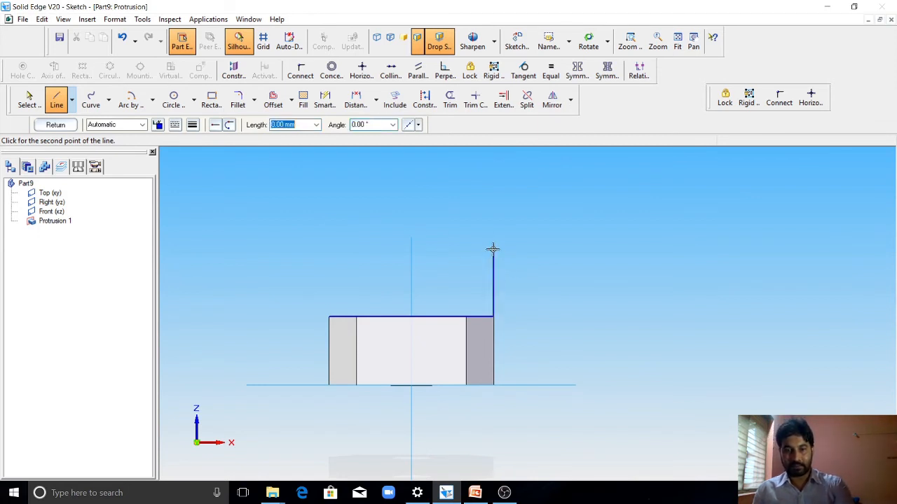
Continue the profile with a 15 mm horizontal line to the left and a 15 mm vertical line down for the slot's right wall.
{"action": "type", "text": "15"}
{"action": "key", "text": "Tab"}
{"action": "left_click", "coordinate": [455, 249]}
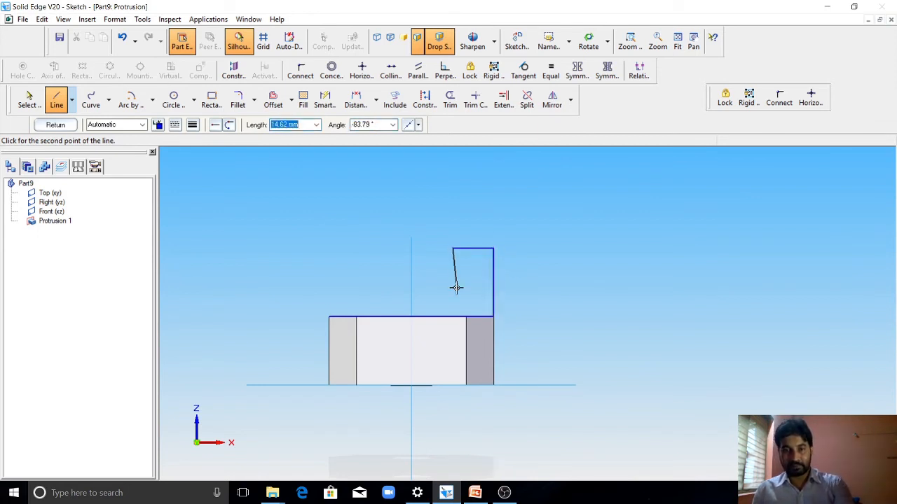
{"action": "type", "text": "15"}
{"action": "key", "text": "Tab"}
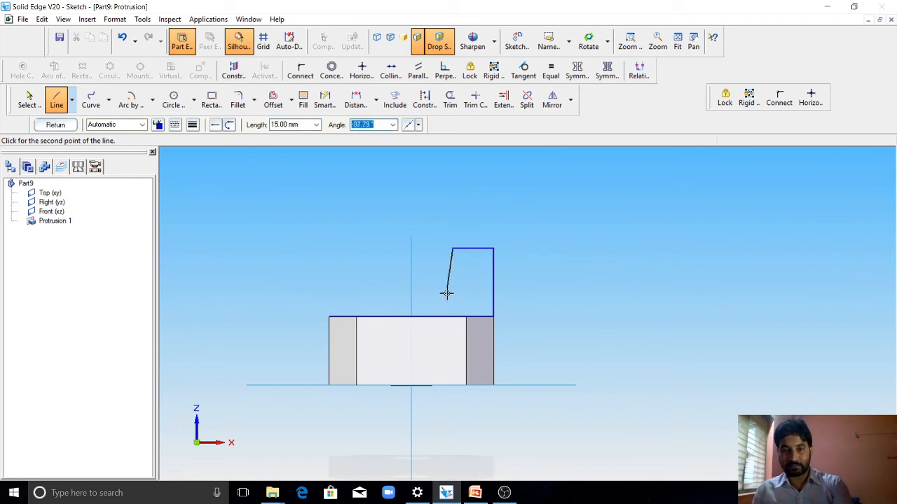
{"action": "left_click", "coordinate": [451, 291]}
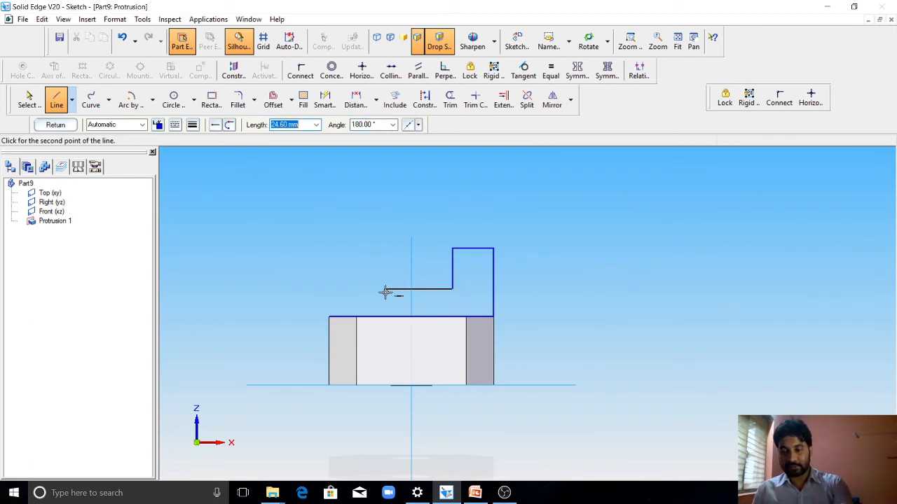
Draw the slot's 30 mm floor to the left and its 15 mm left wall upward.
{"action": "type", "text": "30"}
{"action": "key", "text": "Tab"}
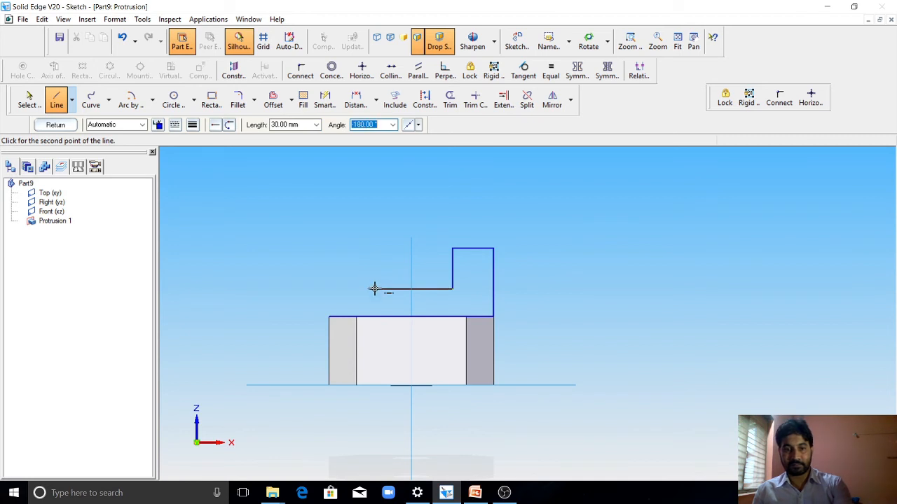
{"action": "left_click", "coordinate": [371, 290]}
{"action": "type", "text": "15"}
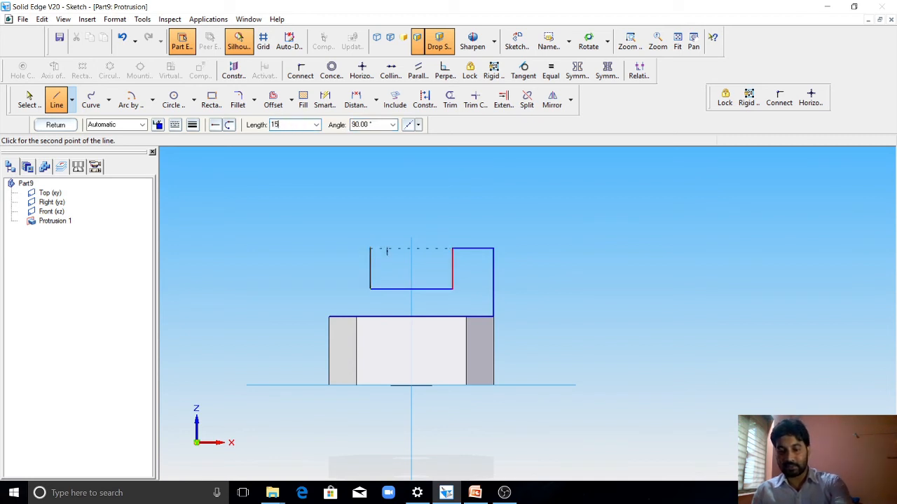
{"action": "key", "text": "Tab"}
{"action": "left_click", "coordinate": [372, 245]}
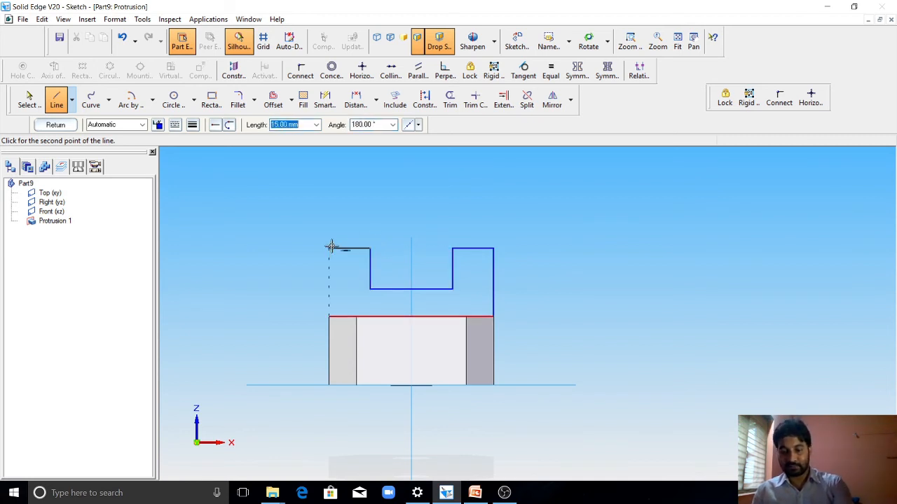
Draw the 15 mm horizontal top of the left shoulder, ending above the block's left edge.
{"action": "type", "text": "15"}
{"action": "key", "text": "Tab"}
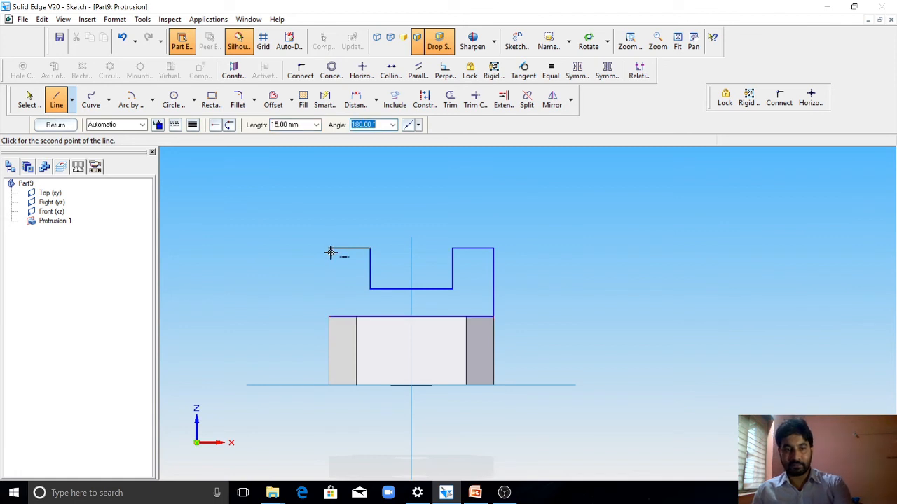
{"action": "left_click", "coordinate": [330, 250]}
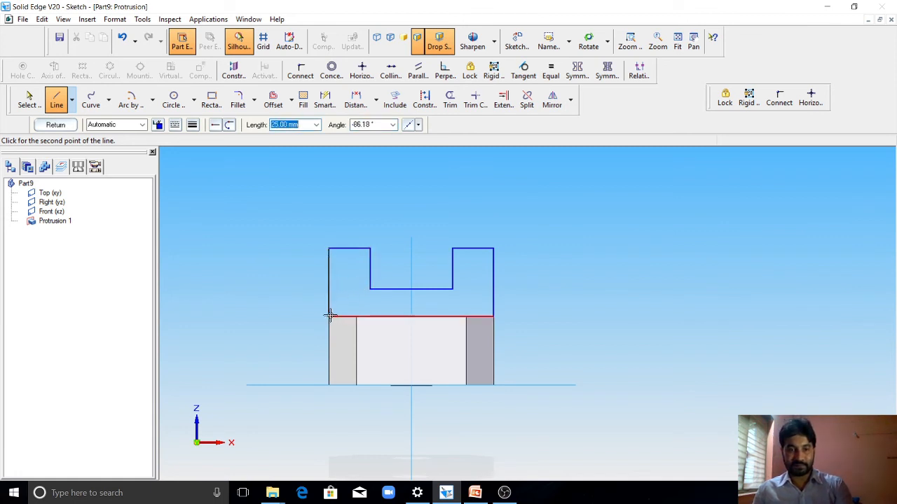
Close the profile with the 25 mm vertical left edge and dimension the widths of both shoulders and the slot.
{"action": "left_click", "coordinate": [329, 316]}
{"action": "key", "text": "Escape"}
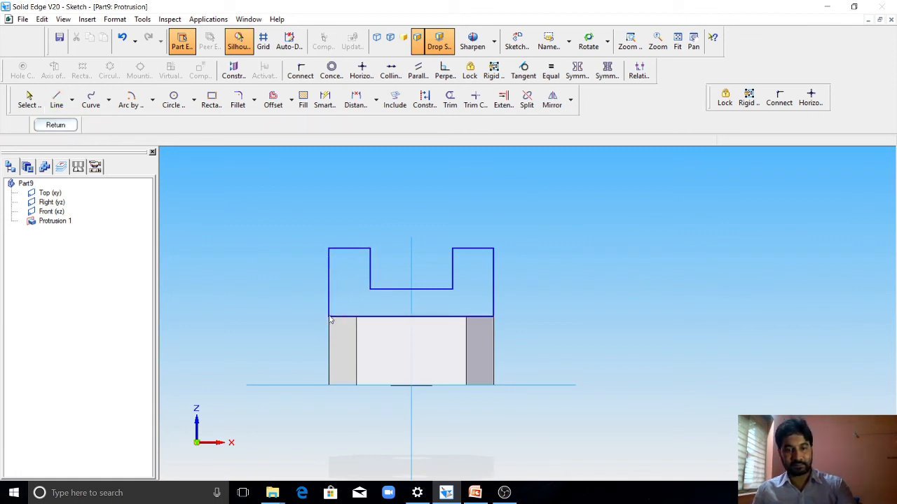
{"action": "left_click", "coordinate": [325, 99]}
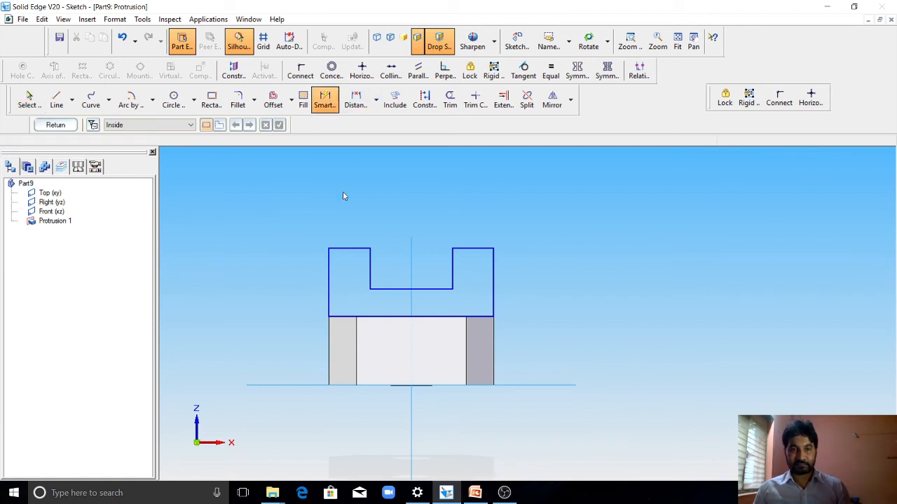
{"action": "left_click", "coordinate": [352, 248]}
{"action": "left_click", "coordinate": [350, 217]}
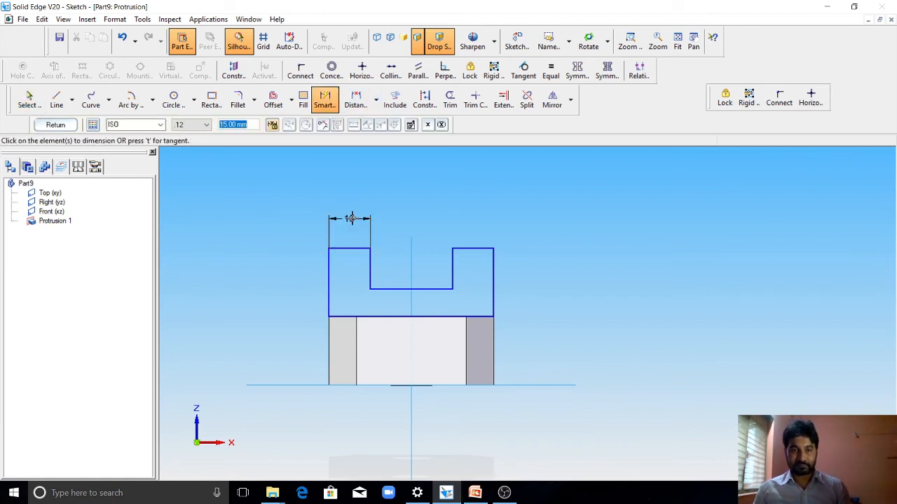
{"action": "left_click", "coordinate": [402, 288]}
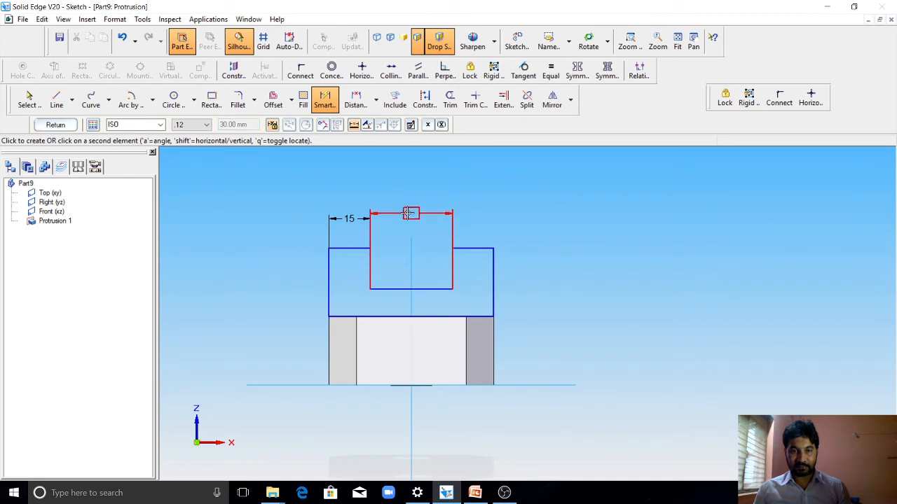
{"action": "left_click", "coordinate": [410, 219]}
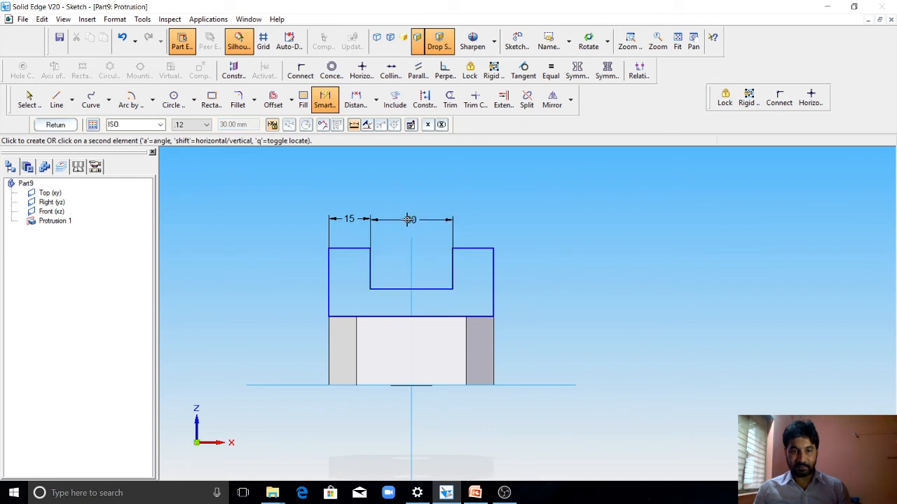
{"action": "left_click", "coordinate": [467, 248]}
{"action": "left_click", "coordinate": [469, 221]}
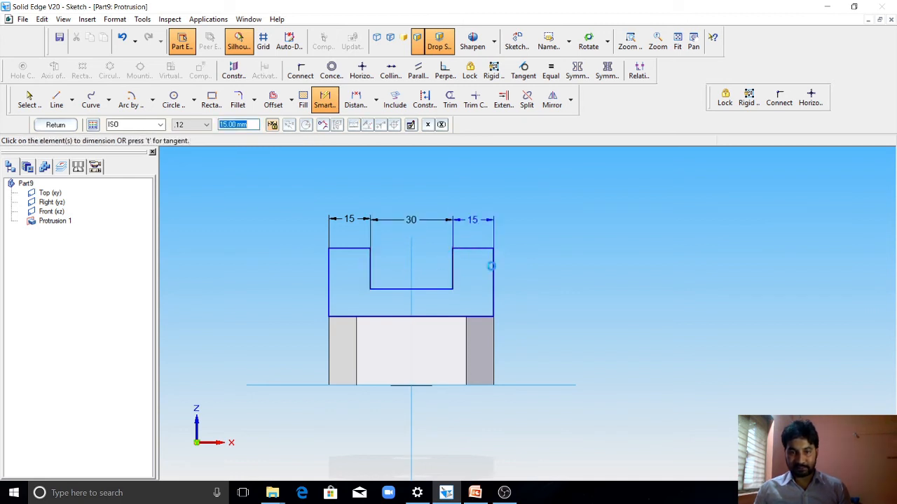
Dimension the profile's overall height on the right side and the slot's depth, checking them against the Model 10 slide in PowerPoint.
{"action": "left_click", "coordinate": [493, 274]}
{"action": "left_click", "coordinate": [522, 274]}
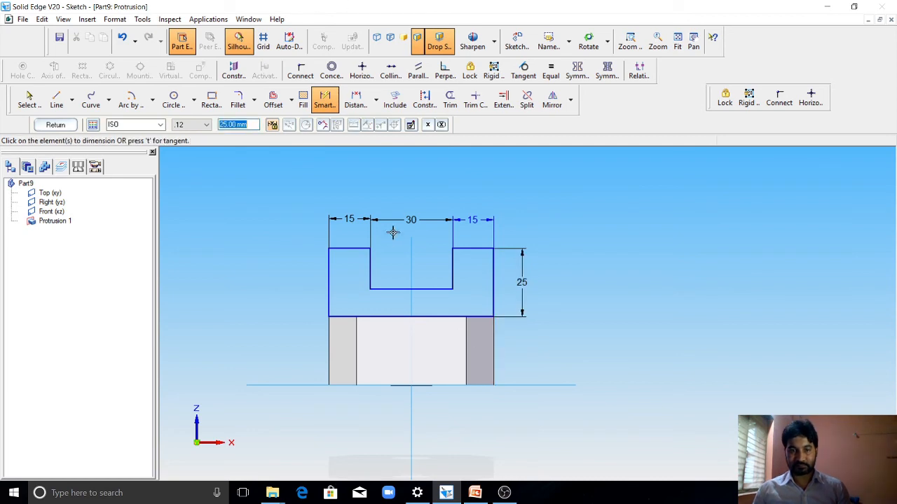
{"action": "left_click", "coordinate": [475, 492]}
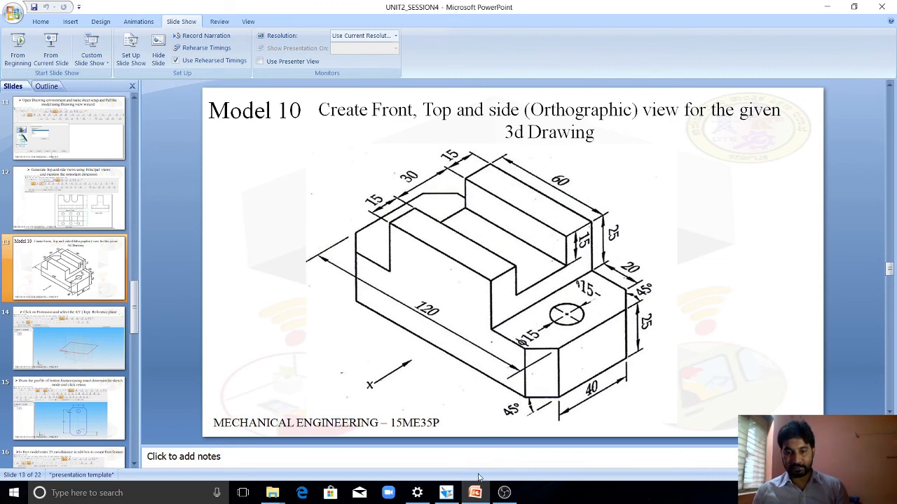
{"action": "left_click", "coordinate": [446, 493]}
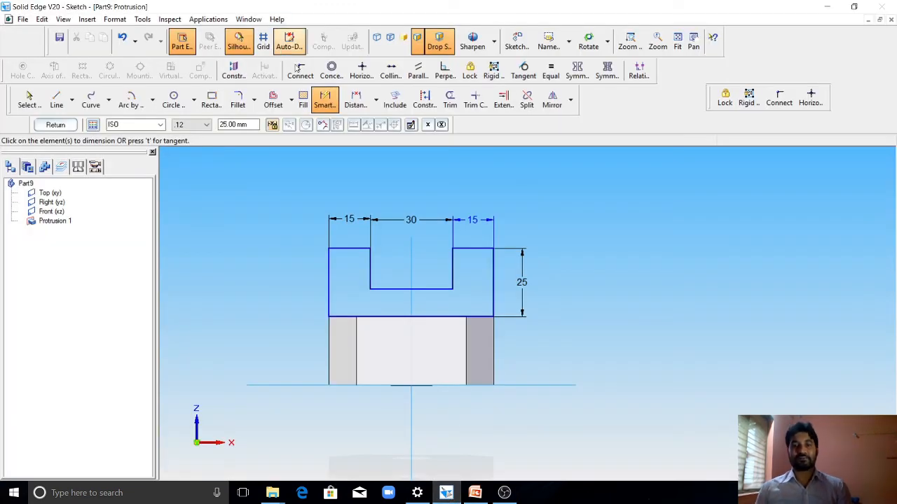
{"action": "left_click", "coordinate": [454, 273]}
{"action": "left_click", "coordinate": [436, 269]}
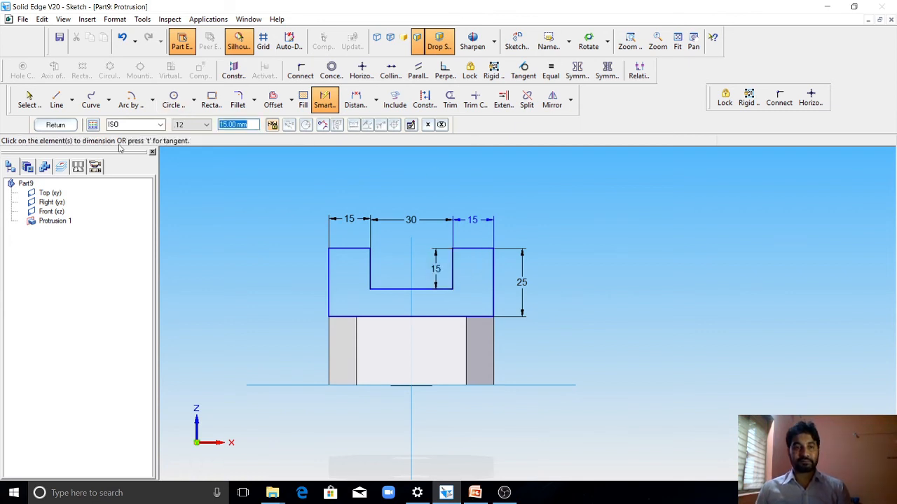
Finish the slotted profile sketch and extrude it 60 mm with a symmetric extent about the sketch plane.
{"action": "left_click", "coordinate": [56, 125]}
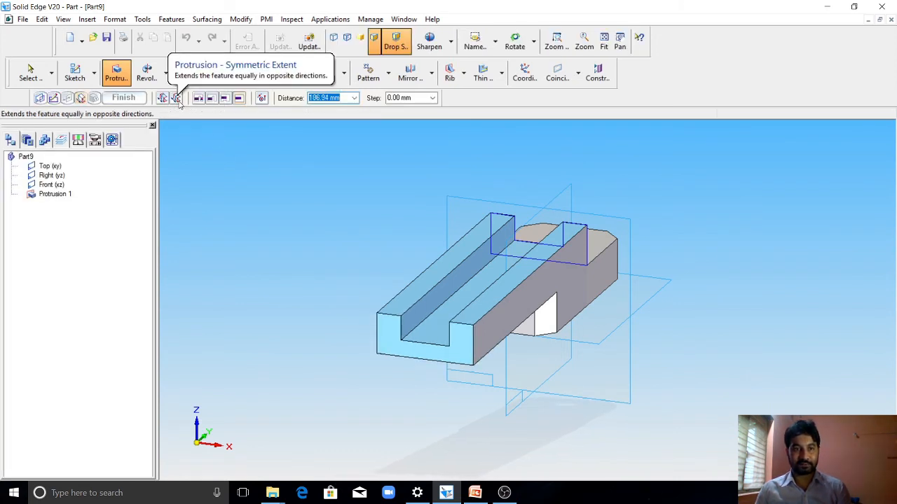
{"action": "left_click", "coordinate": [177, 98]}
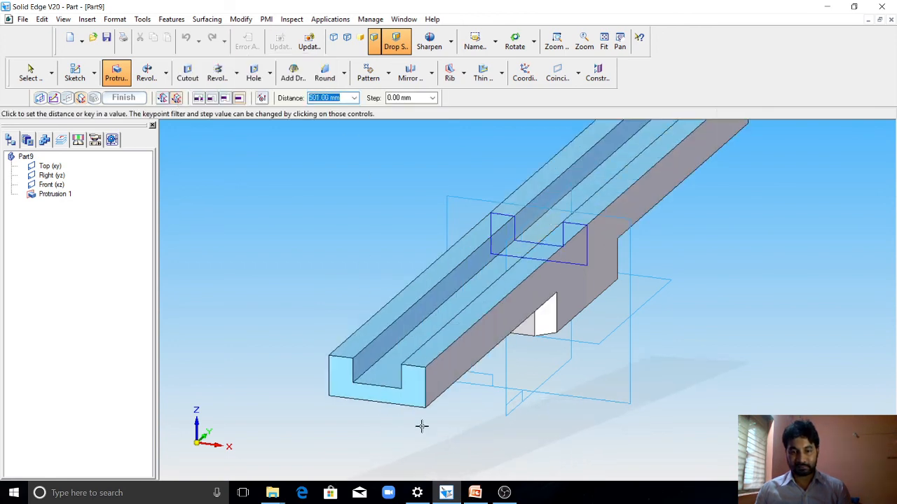
{"action": "left_click", "coordinate": [477, 494]}
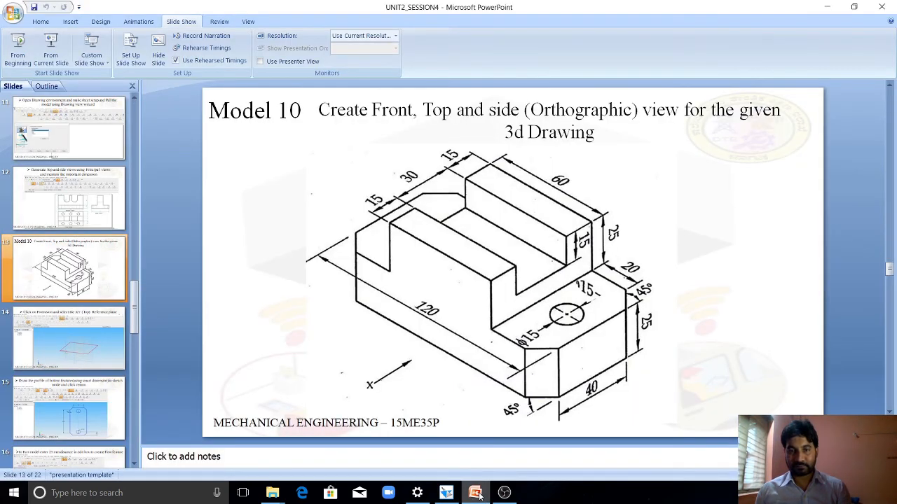
{"action": "left_click", "coordinate": [478, 495]}
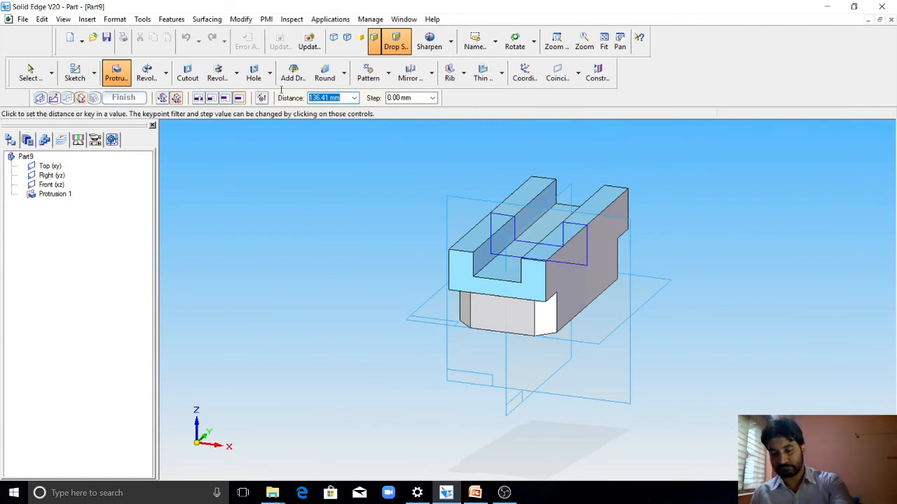
{"action": "type", "text": "60"}
{"action": "key", "text": "Return"}
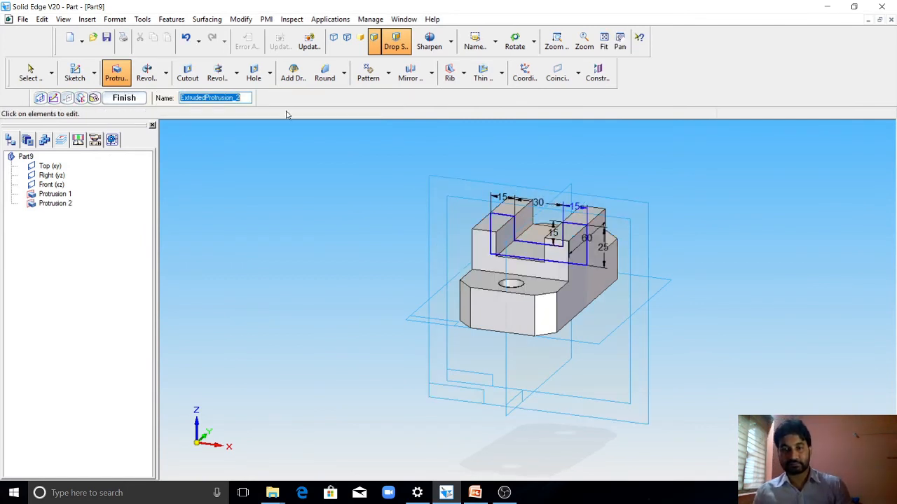
{"action": "left_click", "coordinate": [124, 98]}
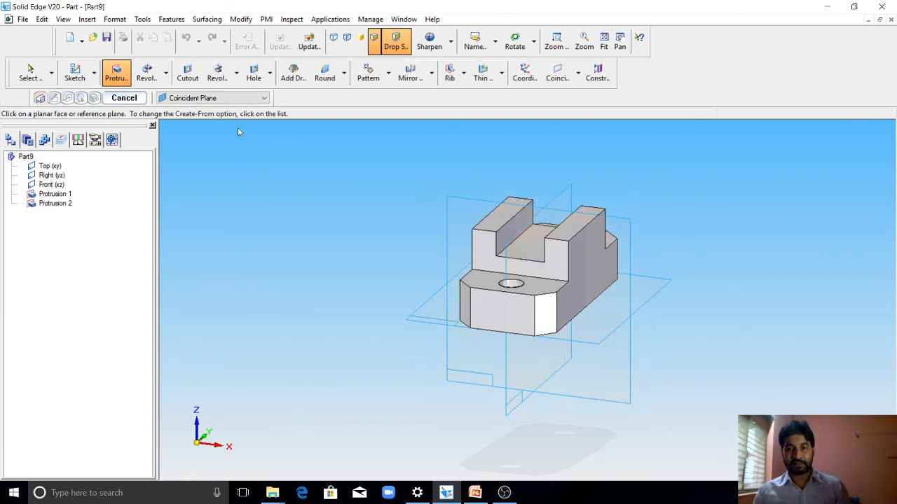
Inspect the finished block against the Model 10 reference slide and show it in the iso view.
{"action": "middle_click_drag", "start_coordinate": [472, 284], "coordinate": [523, 312]}
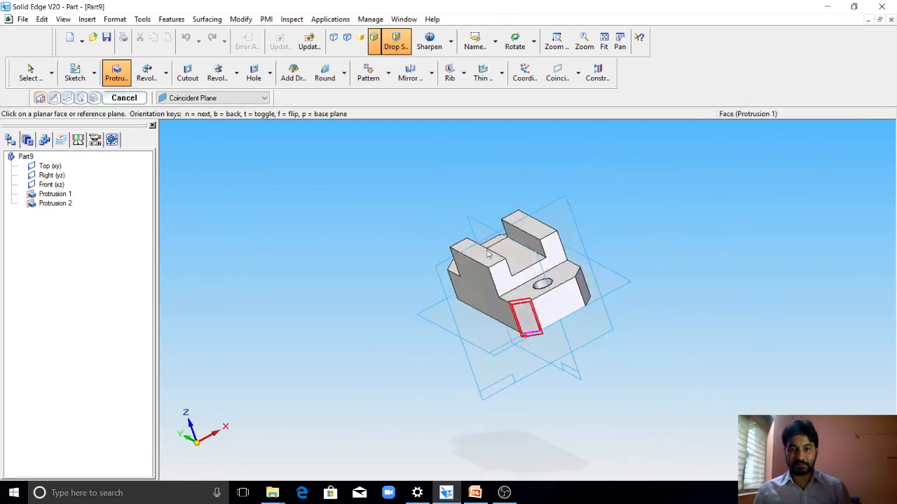
{"action": "left_click", "coordinate": [476, 495]}
{"action": "left_click", "coordinate": [476, 495]}
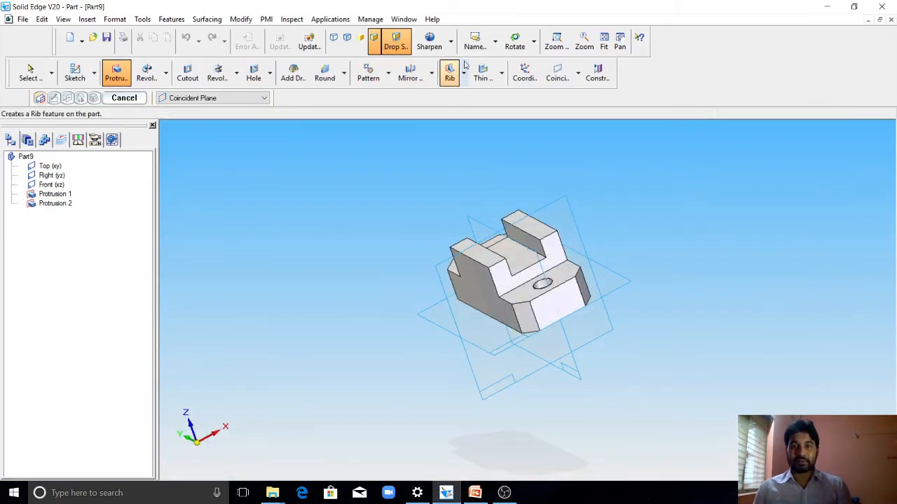
{"action": "left_click", "coordinate": [497, 49]}
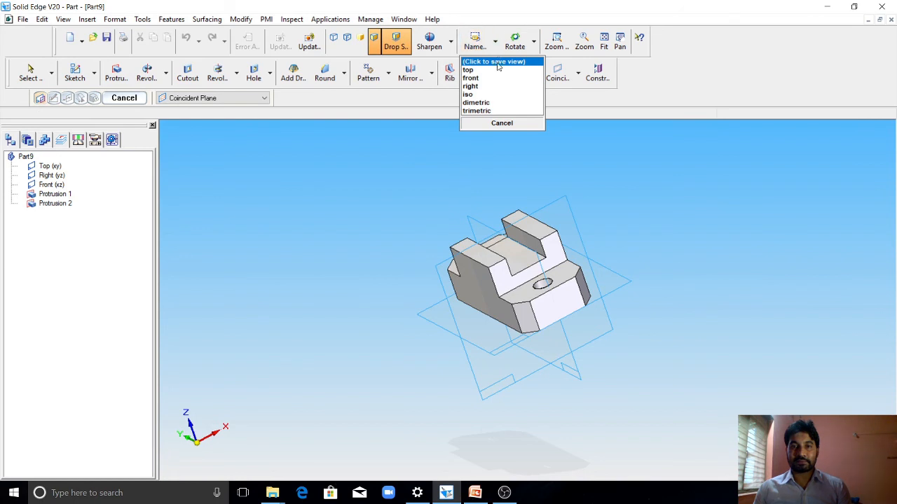
{"action": "left_click", "coordinate": [495, 94]}
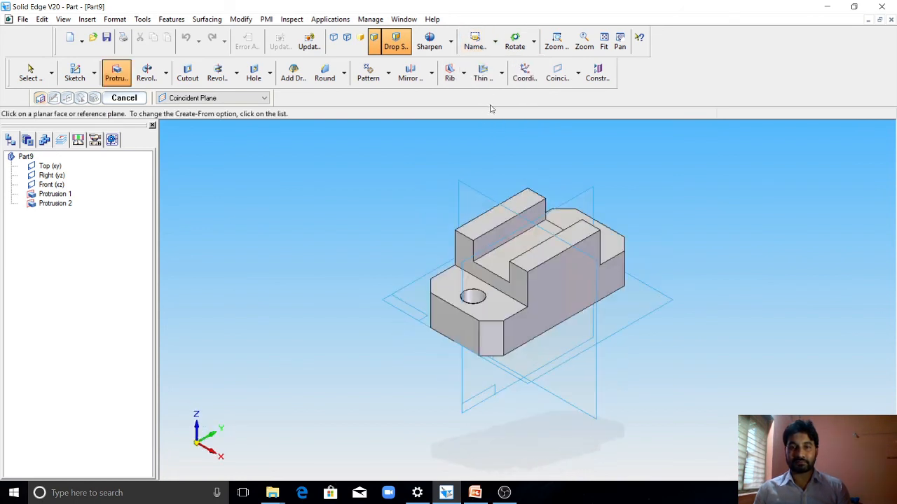
Save the part as MODEL 10 in the paint folder, accepting the default file properties, and close it.
{"action": "left_click", "coordinate": [23, 20]}
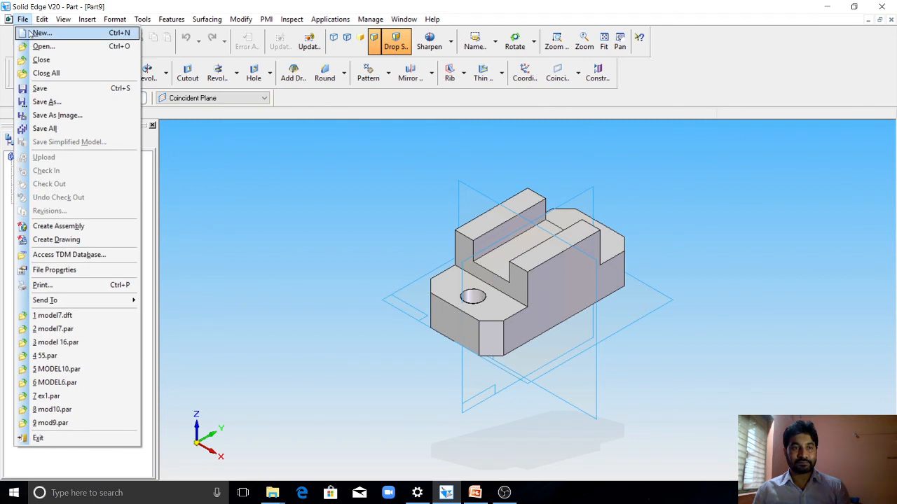
{"action": "left_click", "coordinate": [60, 89]}
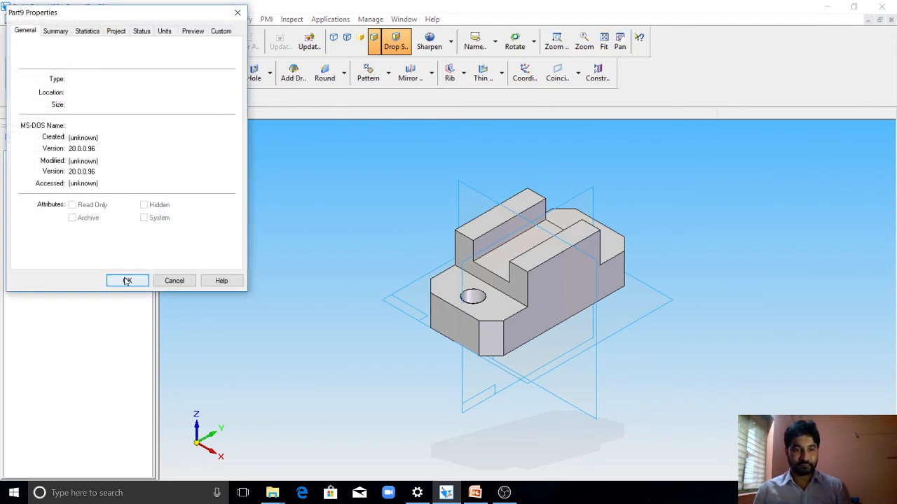
{"action": "left_click", "coordinate": [125, 280]}
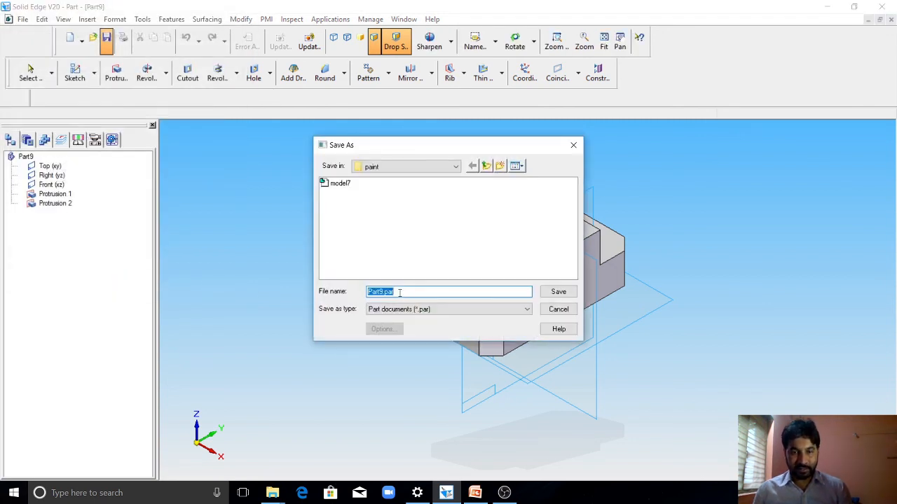
{"action": "type", "text": "MO"}
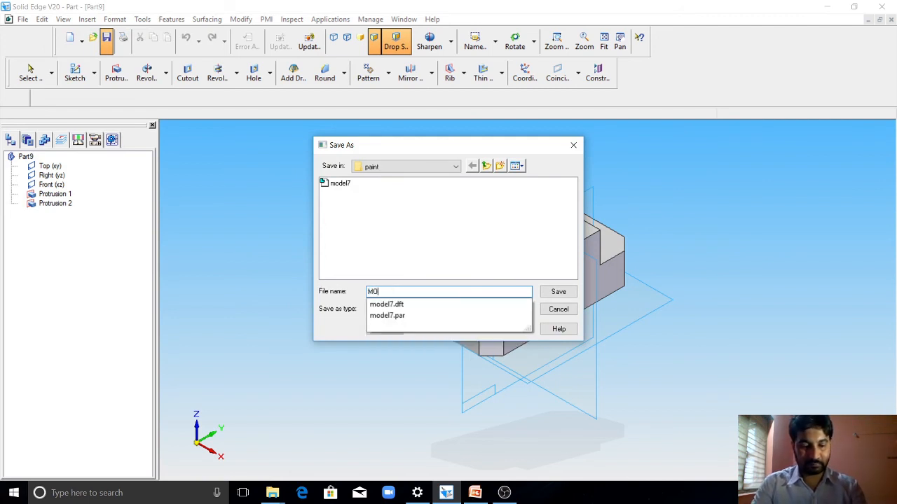
{"action": "type", "text": "DEL 10"}
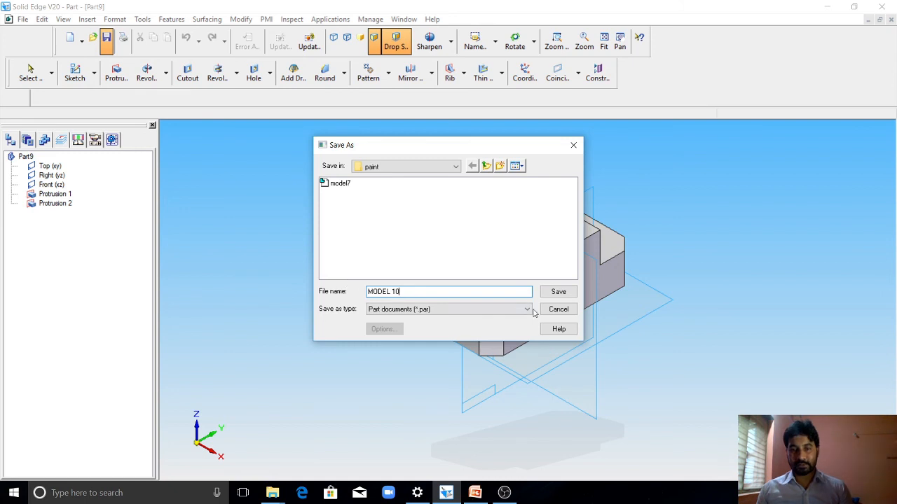
{"action": "left_click", "coordinate": [558, 291]}
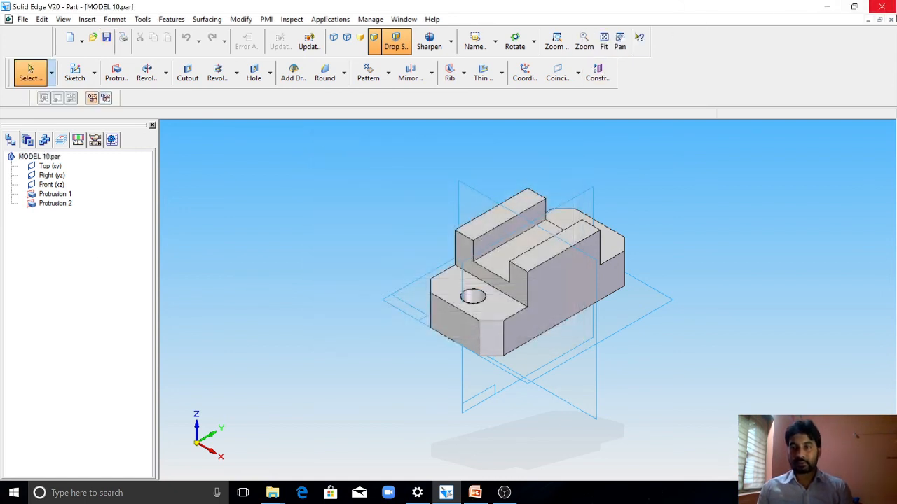
{"action": "left_click", "coordinate": [890, 21]}
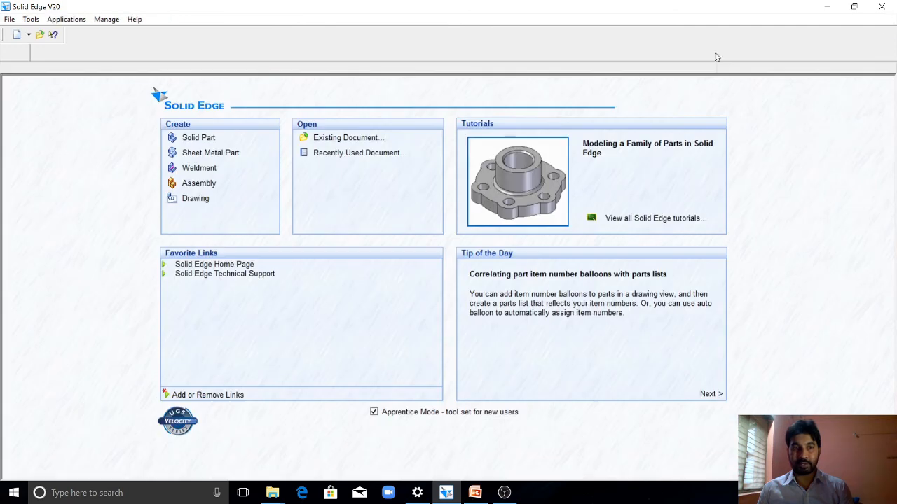
Create a new drawing document and set its sheet to the A4-Sheet background with the background hidden.
{"action": "left_click", "coordinate": [195, 200]}
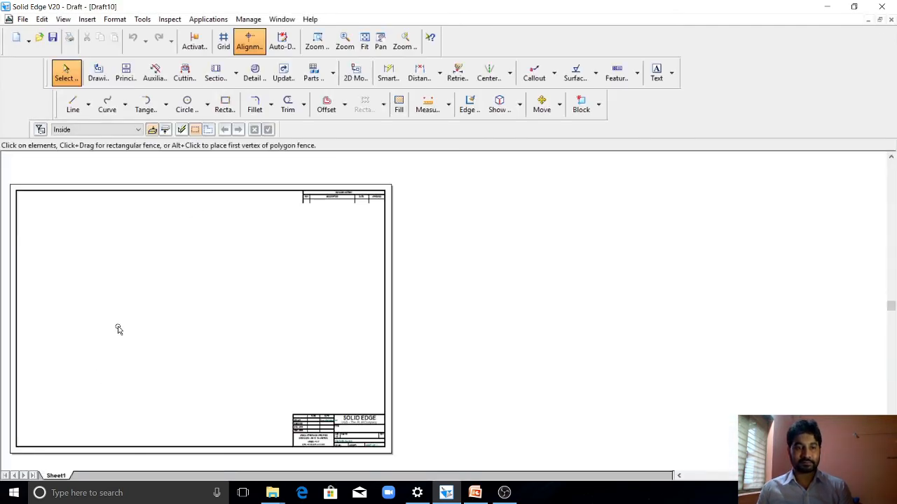
{"action": "right_click", "coordinate": [61, 477]}
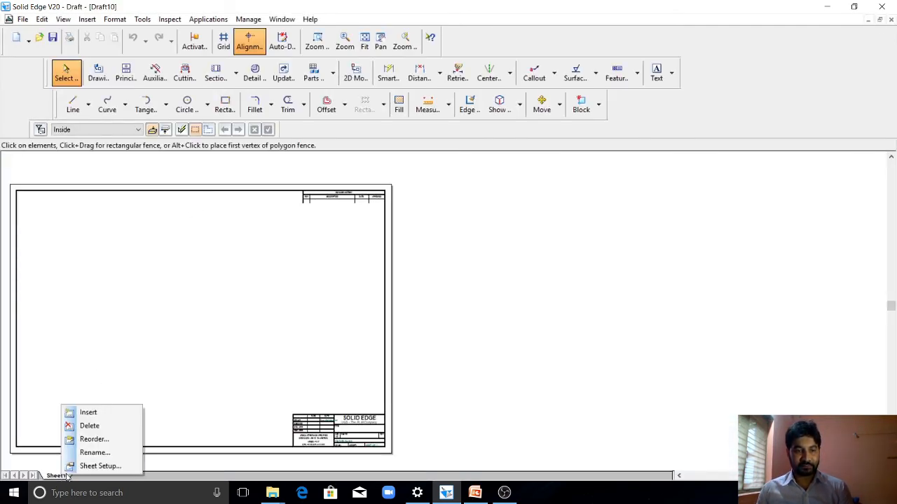
{"action": "left_click", "coordinate": [91, 467]}
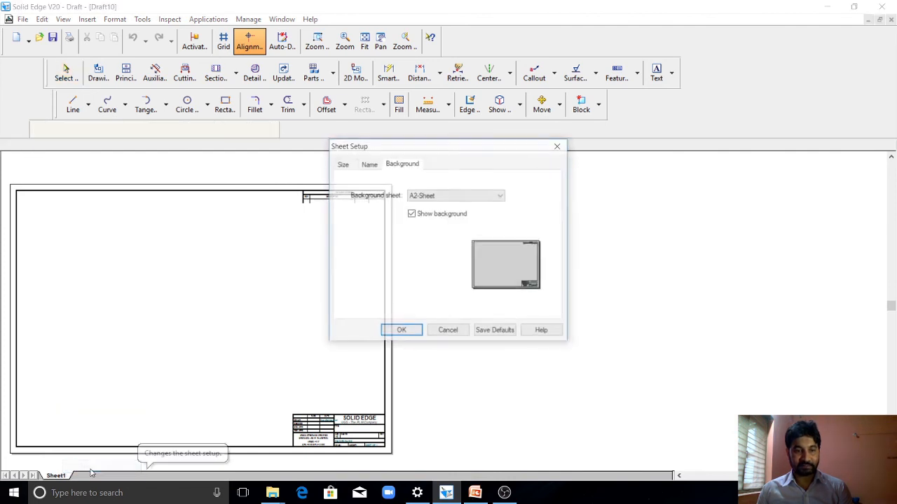
{"action": "left_click", "coordinate": [467, 197]}
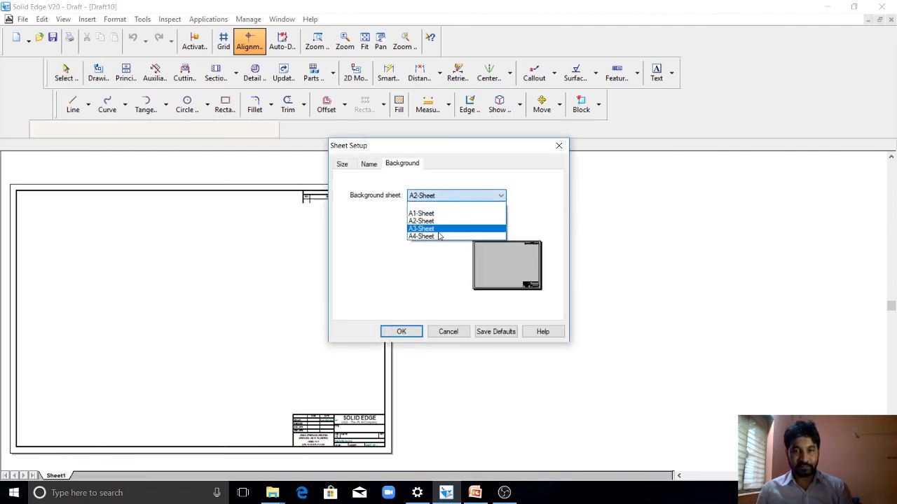
{"action": "left_click", "coordinate": [436, 234]}
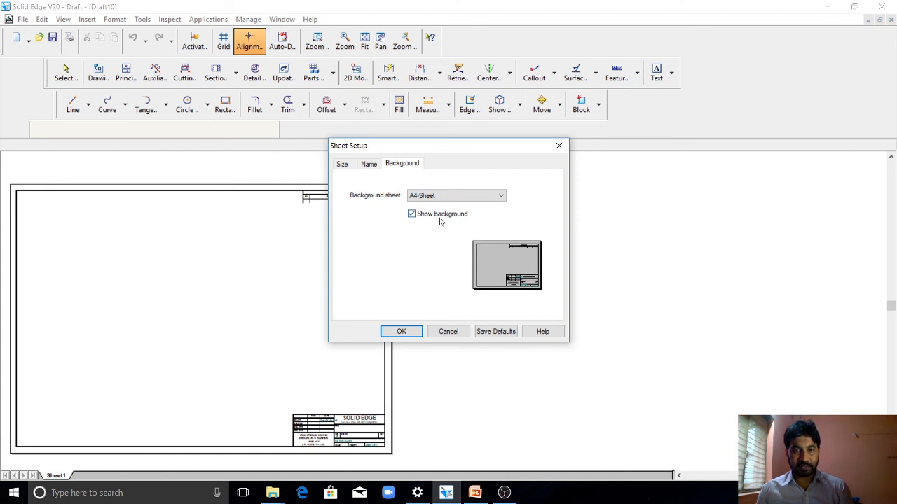
{"action": "left_click", "coordinate": [402, 332]}
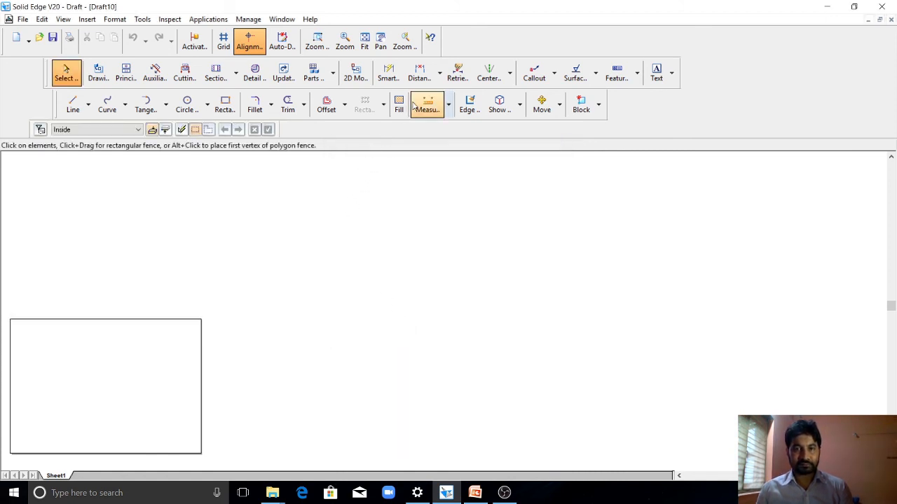
{"action": "left_click", "coordinate": [366, 43]}
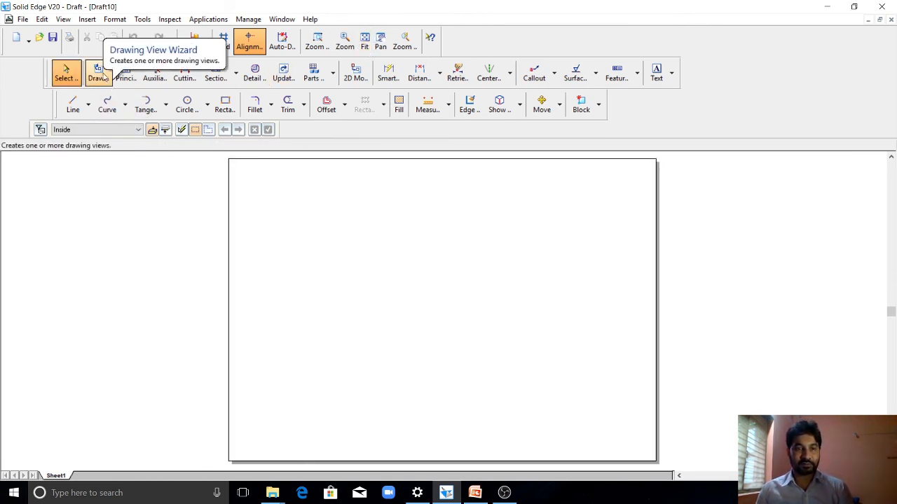
Place the front view of MODEL 10 in the upper left area of the sheet with the Drawing View Wizard.
{"action": "left_click", "coordinate": [100, 74]}
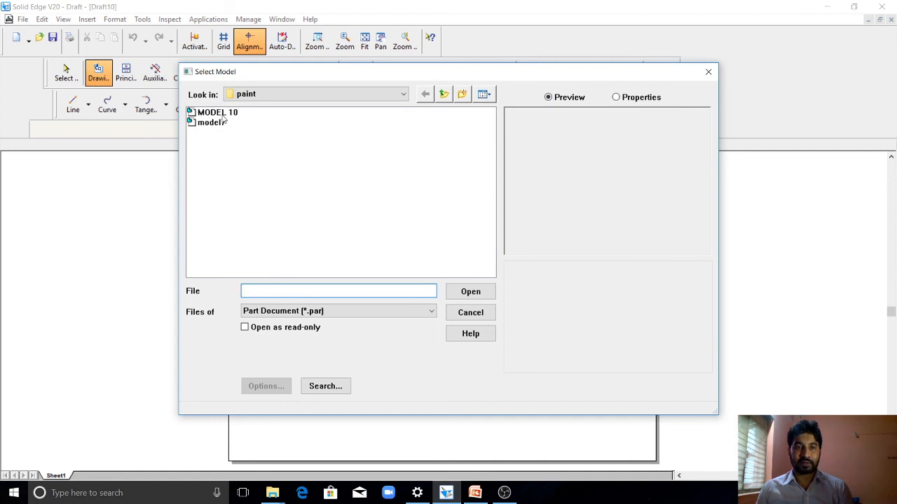
{"action": "left_click", "coordinate": [221, 113]}
{"action": "left_click", "coordinate": [469, 294]}
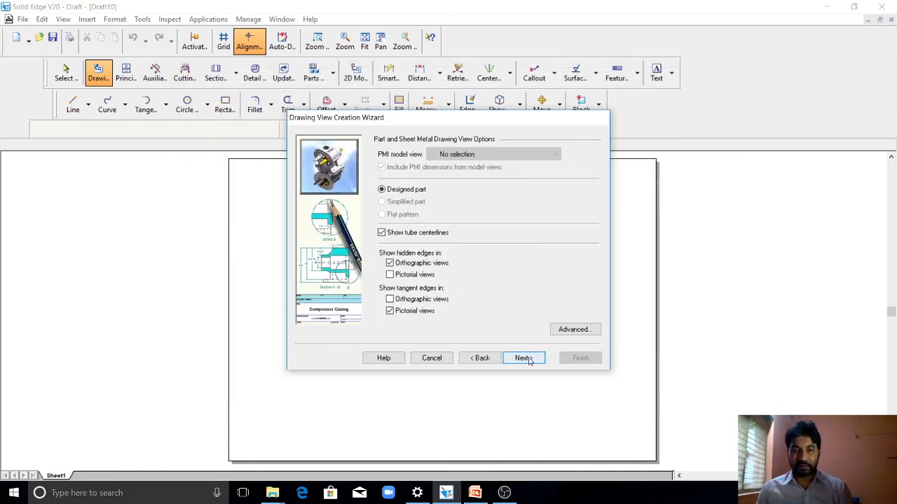
{"action": "left_click", "coordinate": [525, 360]}
{"action": "left_click", "coordinate": [399, 173]}
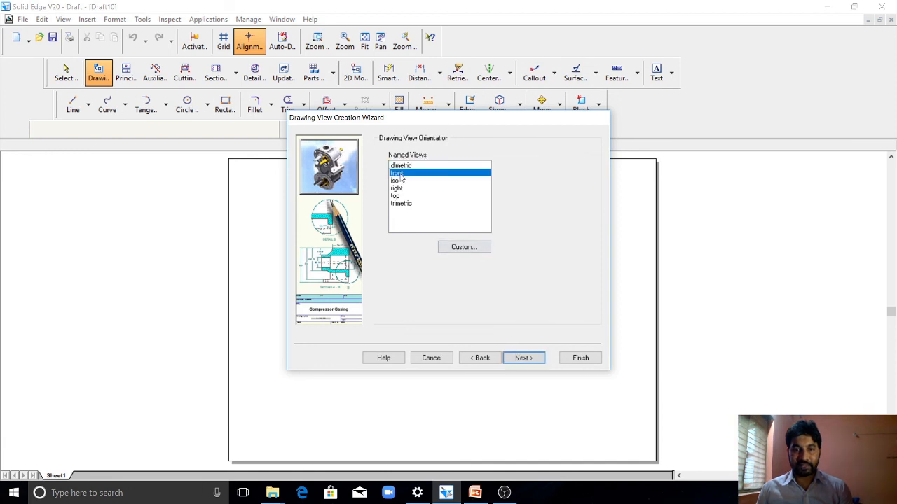
{"action": "left_click", "coordinate": [526, 359]}
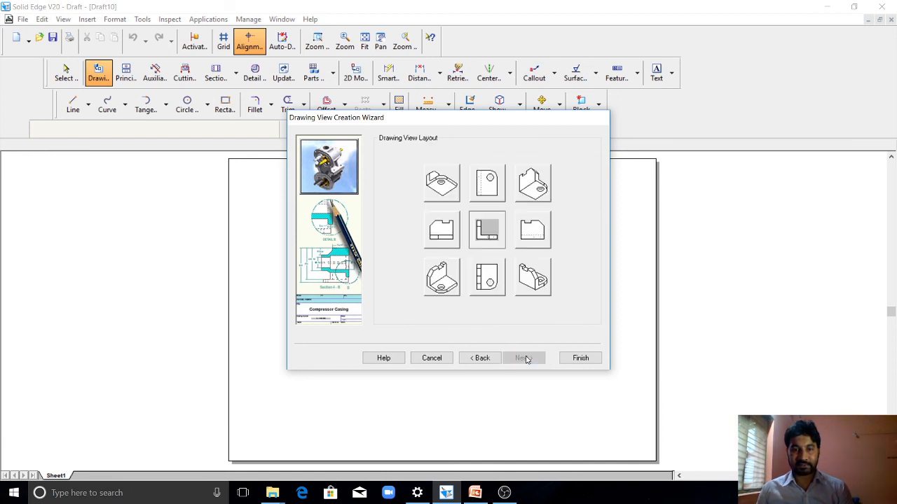
{"action": "left_click", "coordinate": [576, 359]}
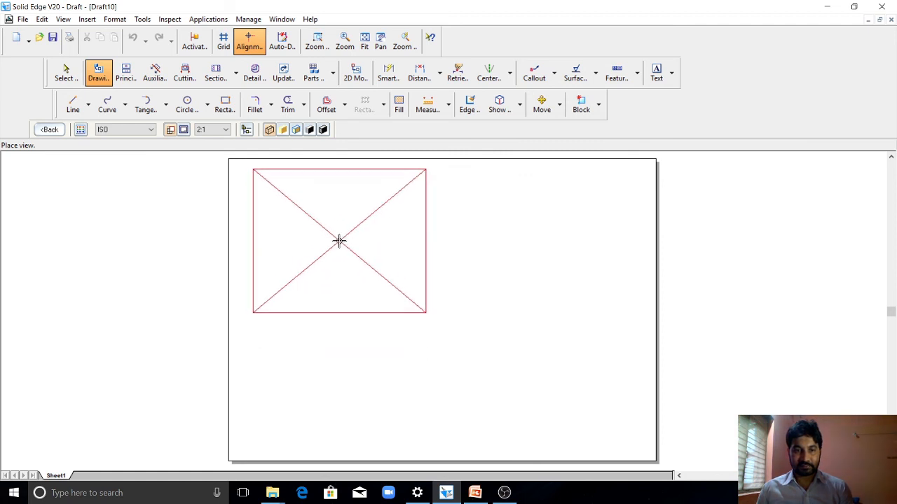
{"action": "left_click", "coordinate": [339, 241]}
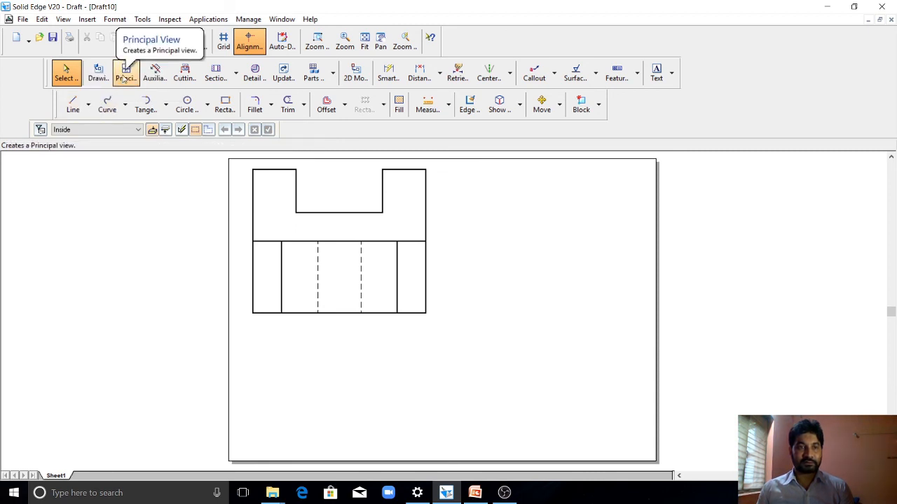
Create a principal view from the front view and place it directly below as the top view.
{"action": "left_click", "coordinate": [123, 79]}
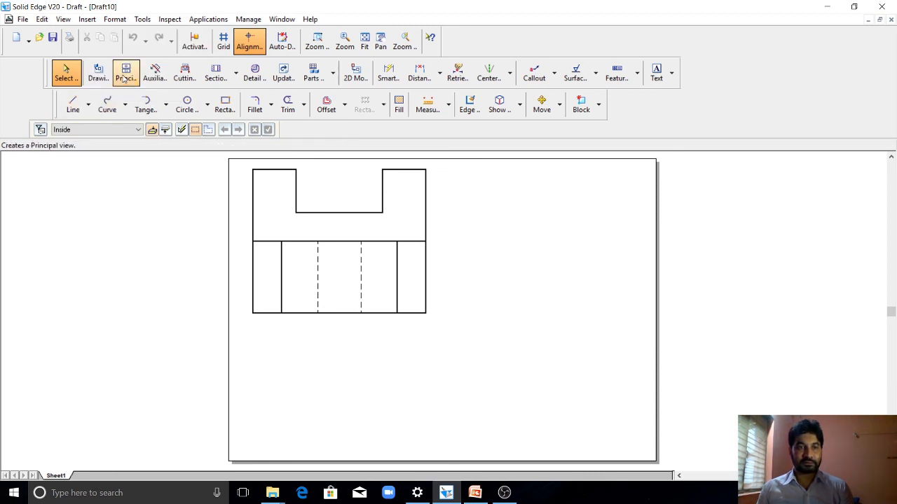
{"action": "left_click", "coordinate": [326, 241]}
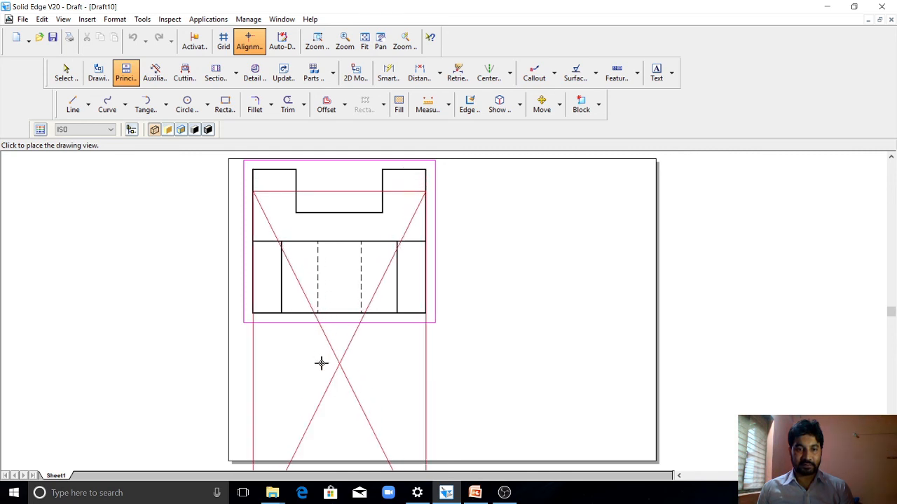
{"action": "scroll", "coordinate": [321, 362], "scroll_direction": "down", "scroll_amount": 3}
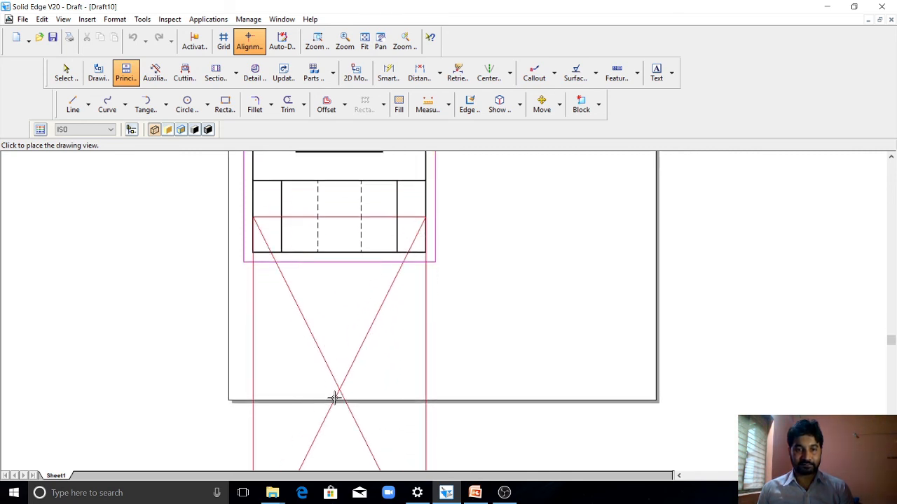
{"action": "left_click", "coordinate": [334, 446]}
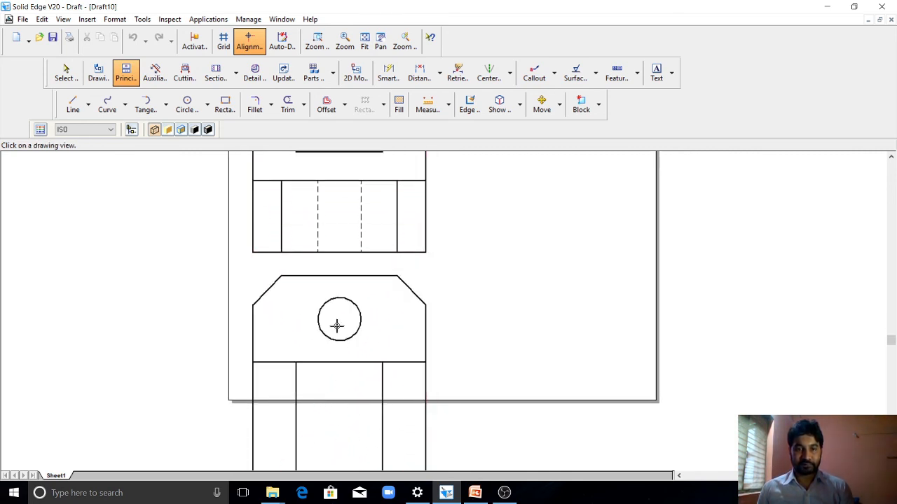
Create a principal view from the front view and place it to its right as the side view.
{"action": "scroll", "coordinate": [336, 324], "scroll_direction": "up", "scroll_amount": 2}
{"action": "scroll", "coordinate": [337, 326], "scroll_direction": "up", "scroll_amount": 2}
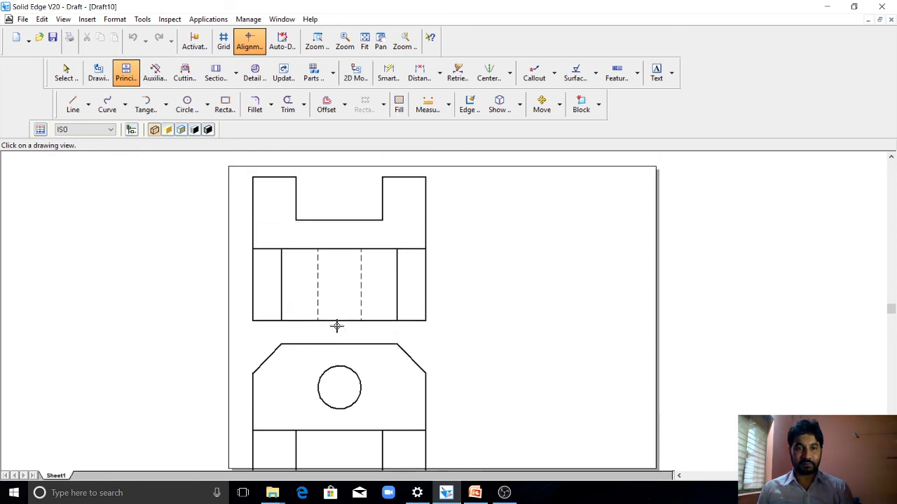
{"action": "scroll", "coordinate": [337, 326], "scroll_direction": "down", "scroll_amount": 1}
{"action": "scroll", "coordinate": [337, 326], "scroll_direction": "up", "scroll_amount": 2}
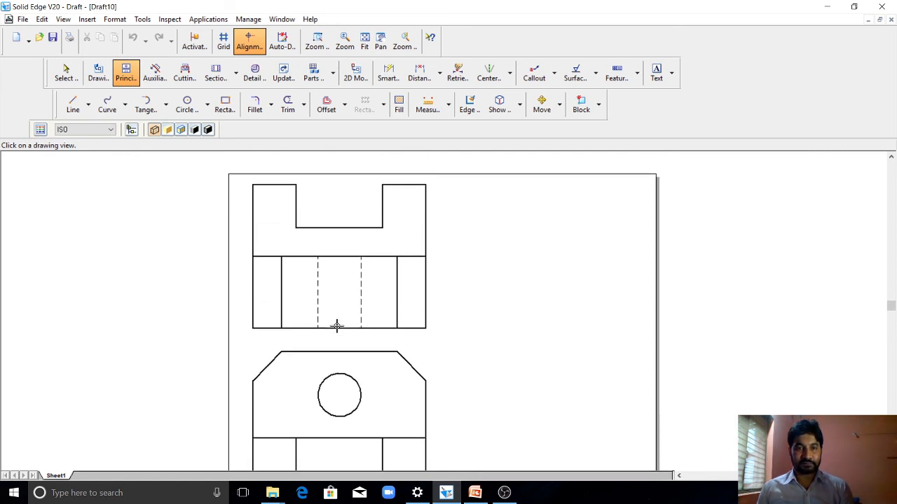
{"action": "left_click", "coordinate": [372, 266]}
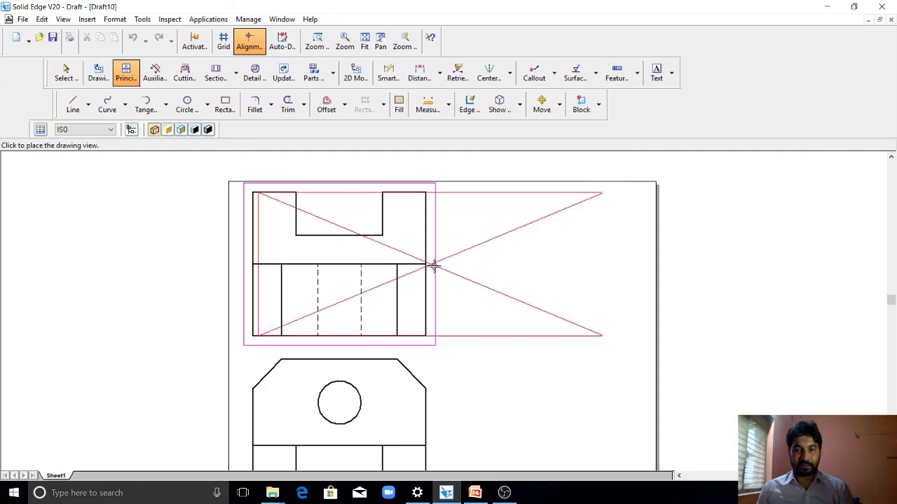
{"action": "left_click", "coordinate": [645, 264]}
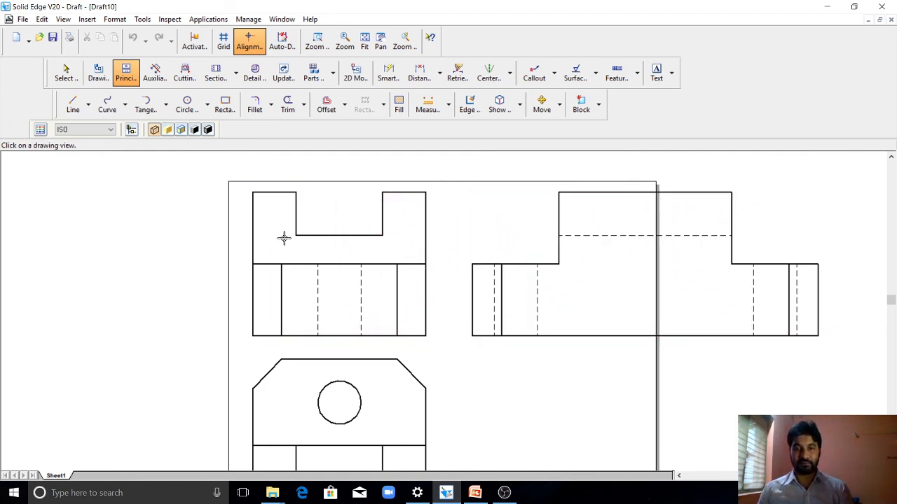
Finish placing principal views and set the front view's scale to 1:1.
{"action": "scroll", "coordinate": [283, 238], "scroll_direction": "down", "scroll_amount": 4}
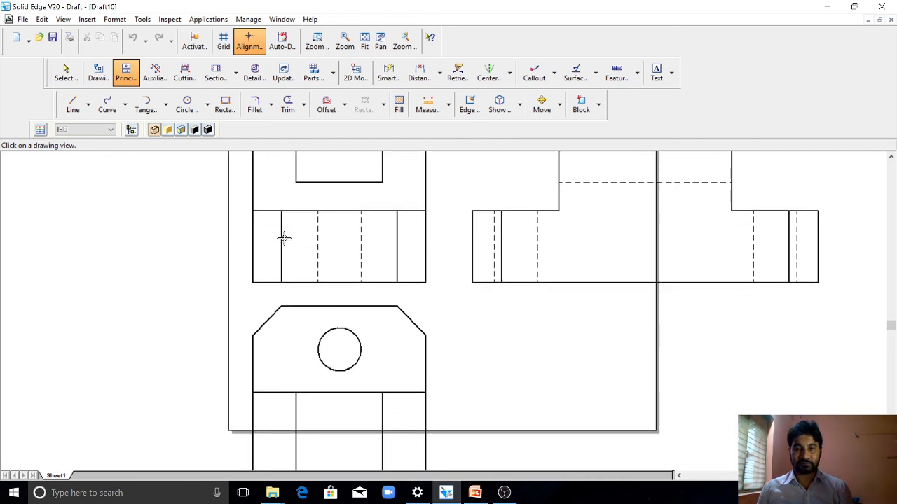
{"action": "scroll", "coordinate": [283, 238], "scroll_direction": "down", "scroll_amount": 1}
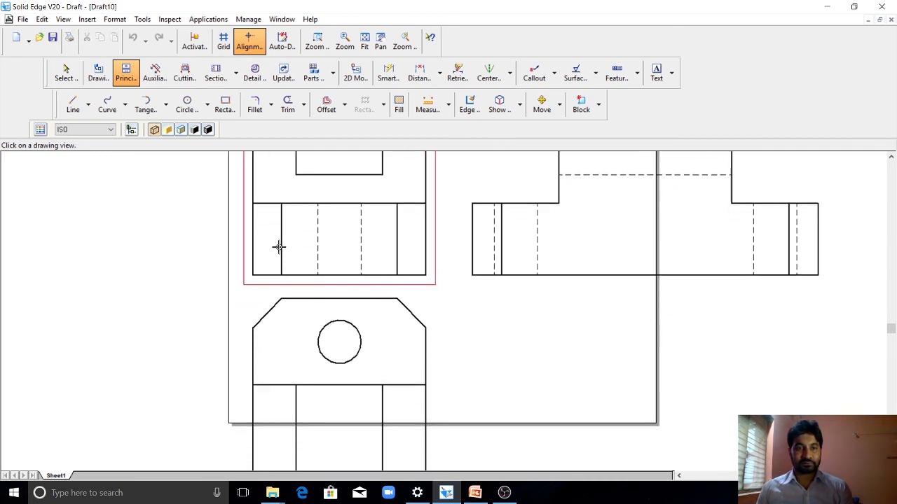
{"action": "scroll", "coordinate": [279, 247], "scroll_direction": "up", "scroll_amount": 2}
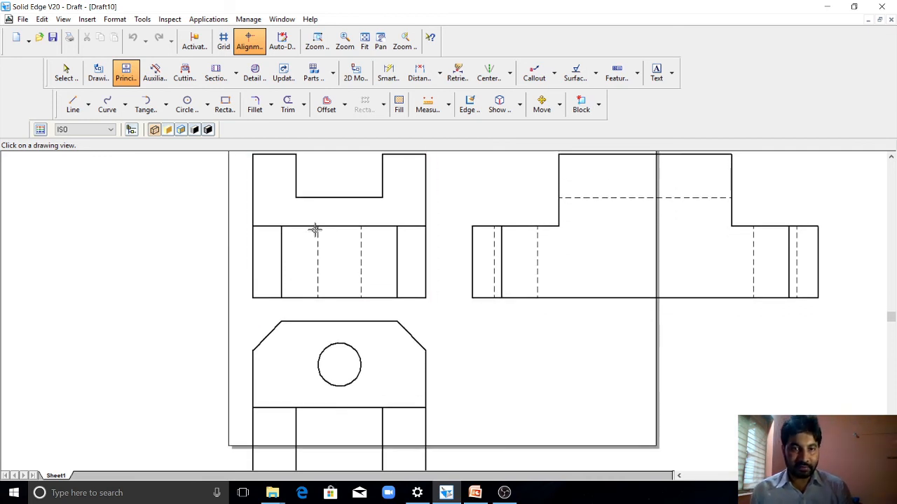
{"action": "key", "text": "Escape"}
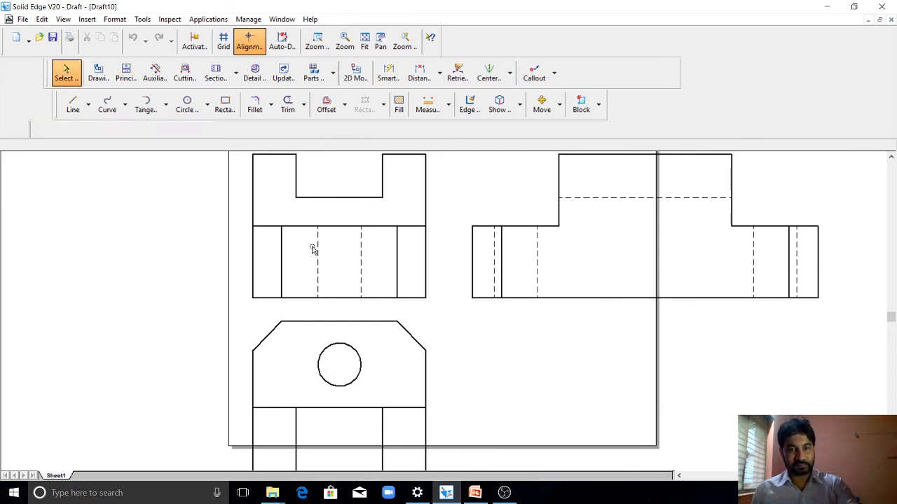
{"action": "left_click", "coordinate": [316, 226]}
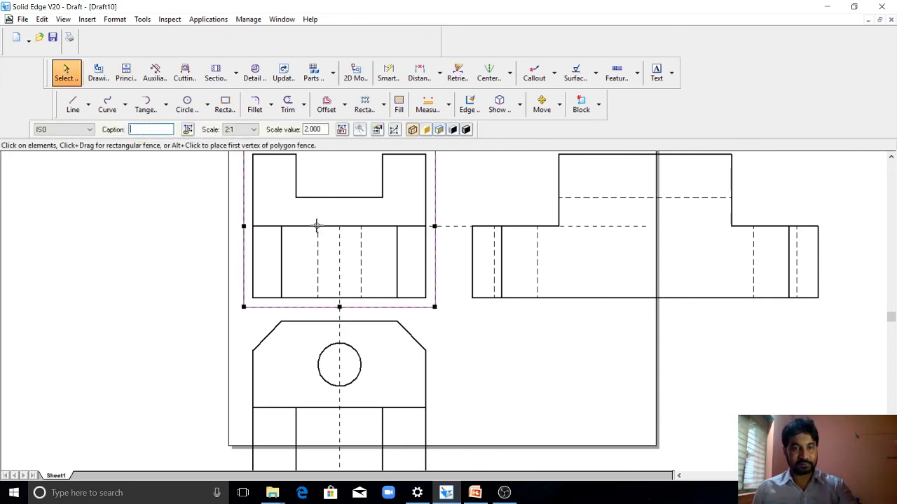
{"action": "left_click", "coordinate": [251, 130]}
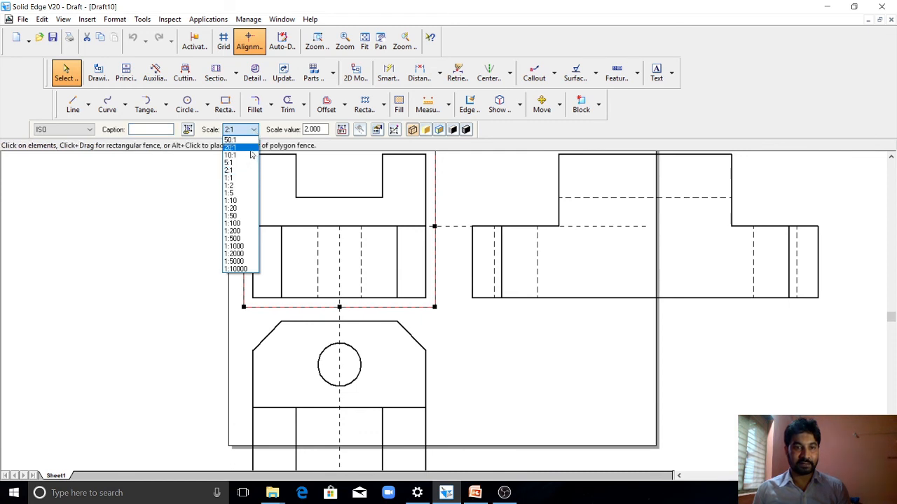
{"action": "left_click", "coordinate": [244, 178]}
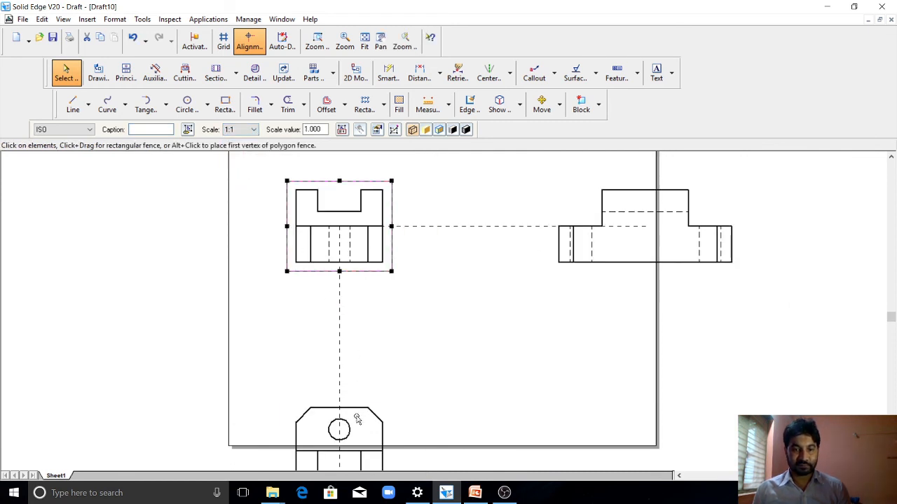
Reposition the front, side and top views so that all three fit inside the sheet border.
{"action": "left_click_drag", "start_coordinate": [350, 402], "coordinate": [319, 217]}
{"action": "scroll", "coordinate": [332, 277], "scroll_direction": "up", "scroll_amount": 1}
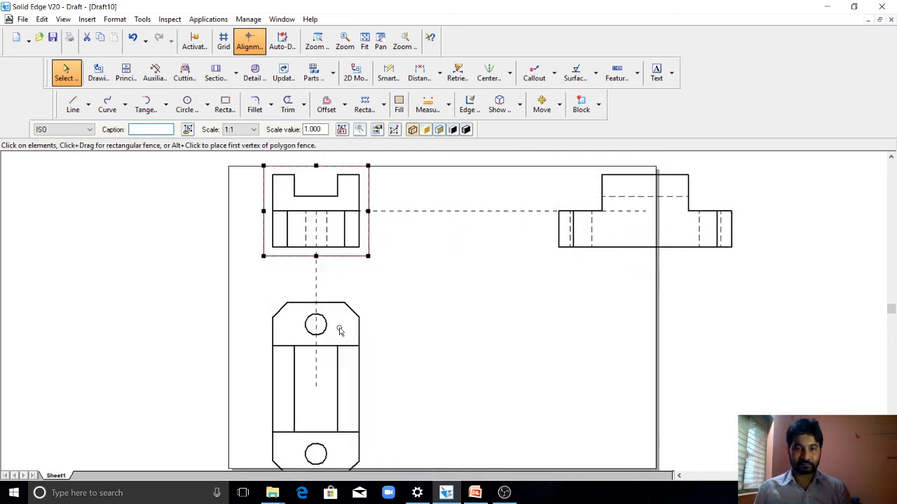
{"action": "mouse_move", "coordinate": [635, 250]}
{"action": "left_mouse_down"}
{"action": "mouse_move", "coordinate": [556, 267]}
{"action": "mouse_move", "coordinate": [522, 253]}
{"action": "left_mouse_up"}
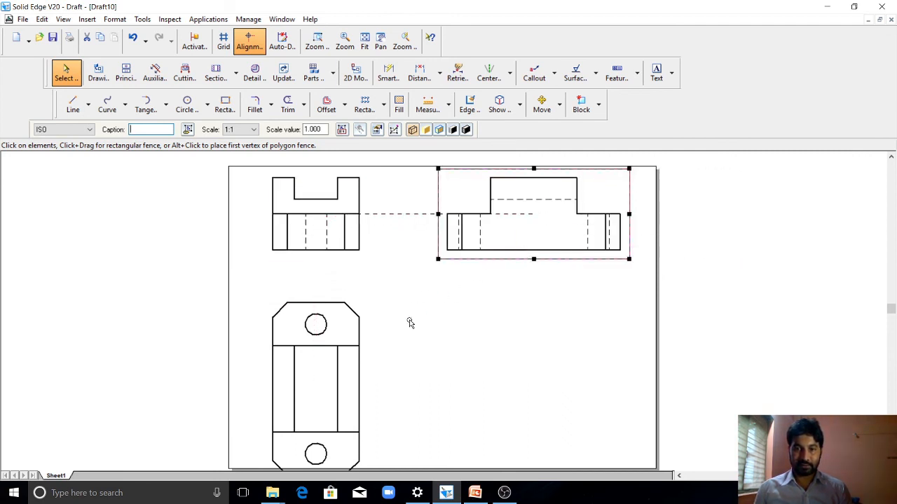
{"action": "left_click_drag", "start_coordinate": [320, 308], "coordinate": [321, 279]}
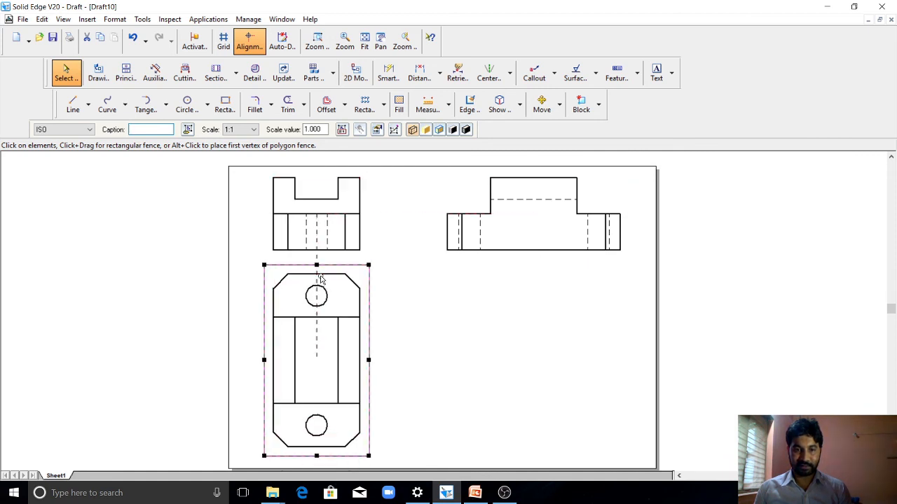
{"action": "left_click", "coordinate": [483, 288]}
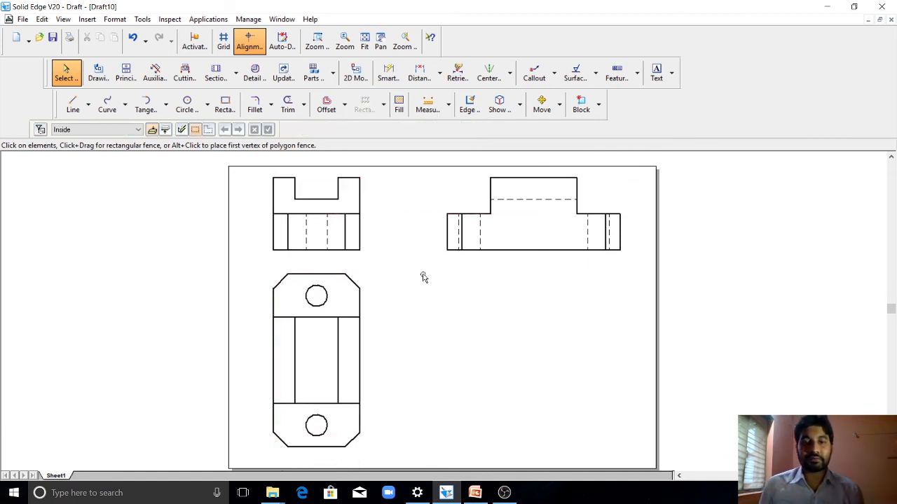
Check the Model 10 slide in PowerPoint, and dimension the slot and both upright widths above the front view with Smart Dimension.
{"action": "left_click", "coordinate": [475, 494]}
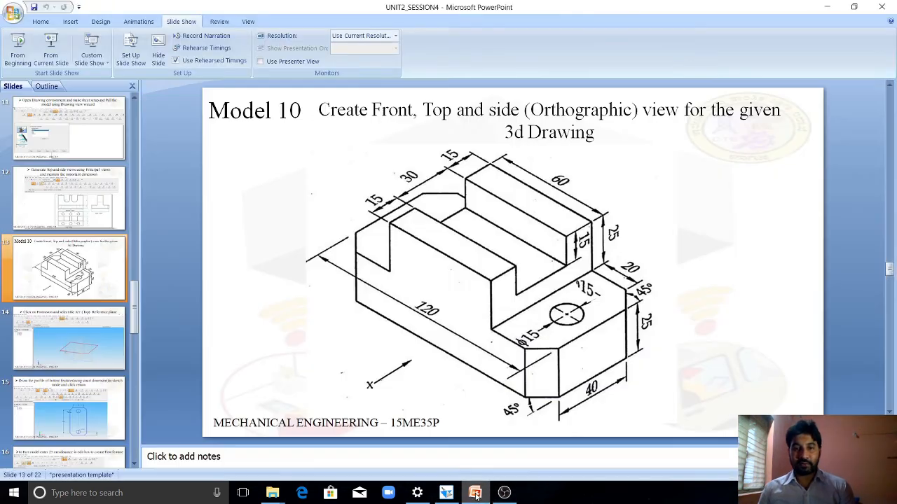
{"action": "left_click", "coordinate": [475, 493]}
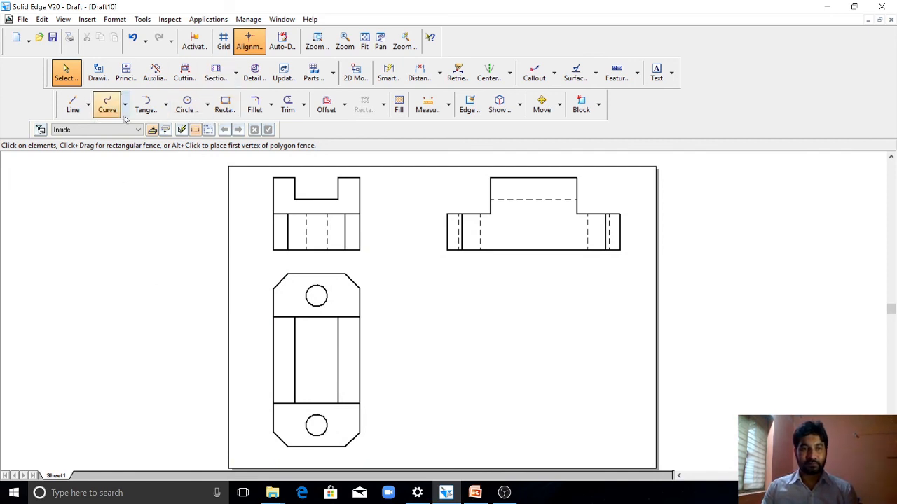
{"action": "left_click", "coordinate": [388, 74]}
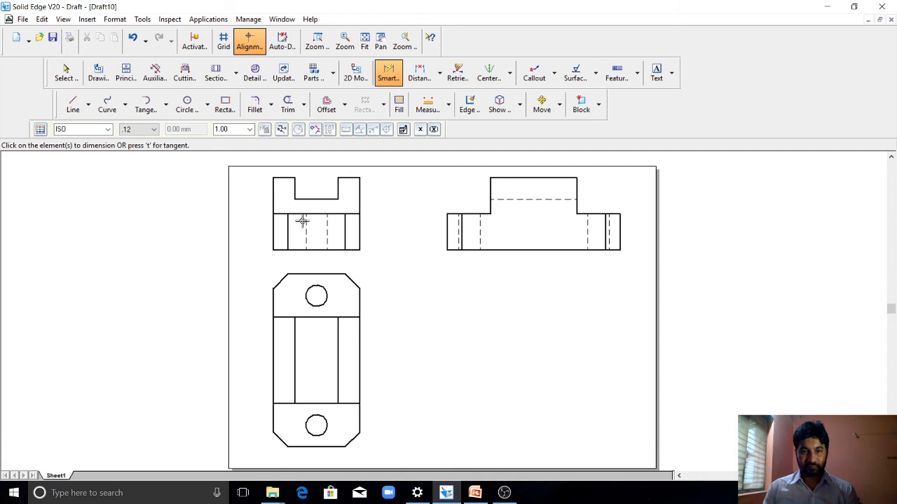
{"action": "left_click", "coordinate": [285, 176]}
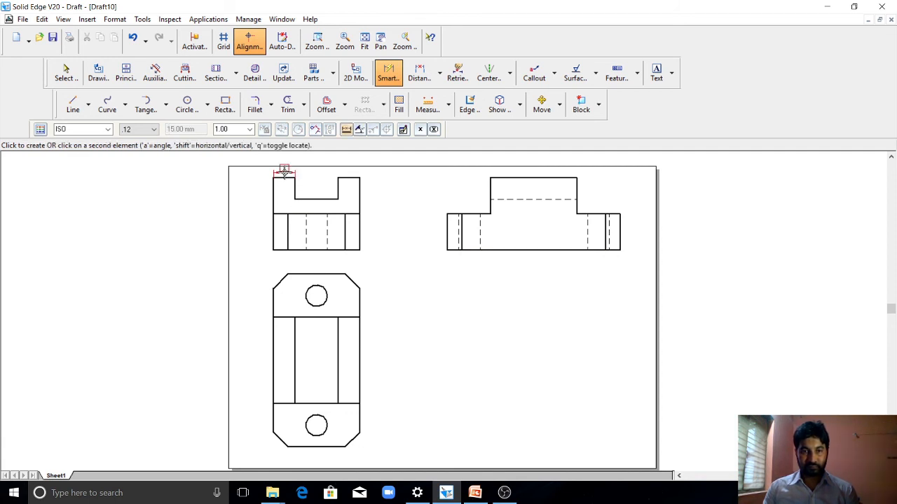
{"action": "left_click", "coordinate": [283, 171]}
{"action": "left_click", "coordinate": [315, 197]}
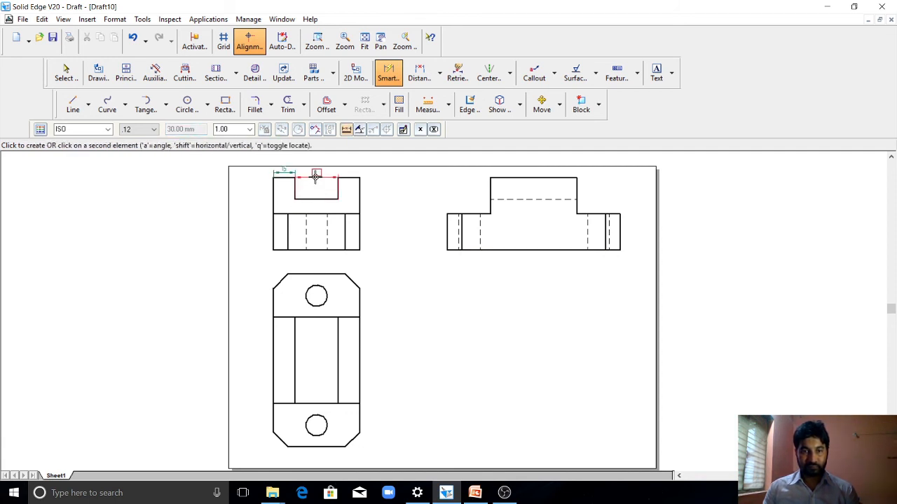
{"action": "left_click", "coordinate": [316, 171]}
{"action": "left_click", "coordinate": [348, 176]}
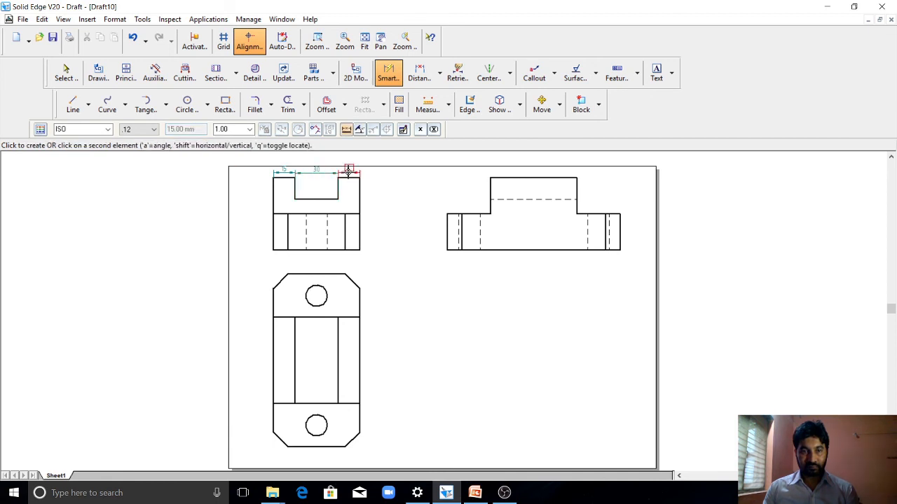
{"action": "left_click", "coordinate": [350, 171]}
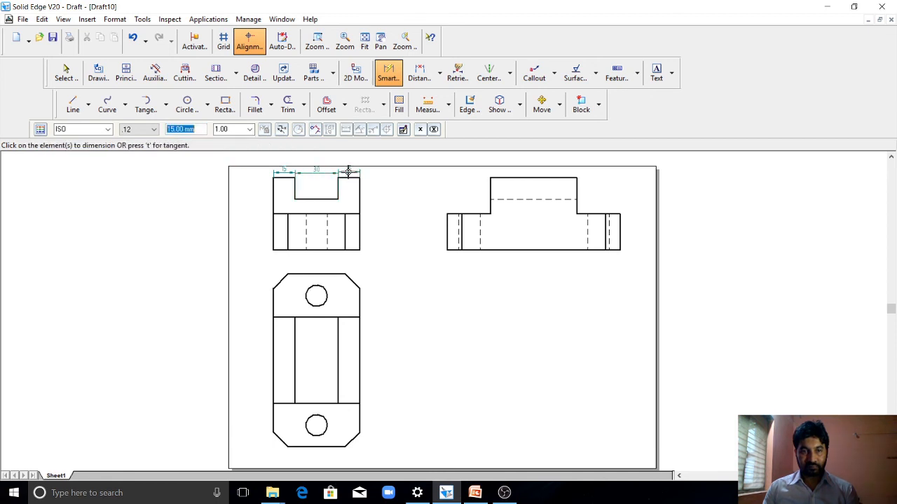
Dimension the middle segment and both outer segments of the front view's bottom edge, placing the dimensions below it.
{"action": "left_click", "coordinate": [306, 251]}
{"action": "left_click", "coordinate": [306, 256]}
{"action": "left_click", "coordinate": [278, 250]}
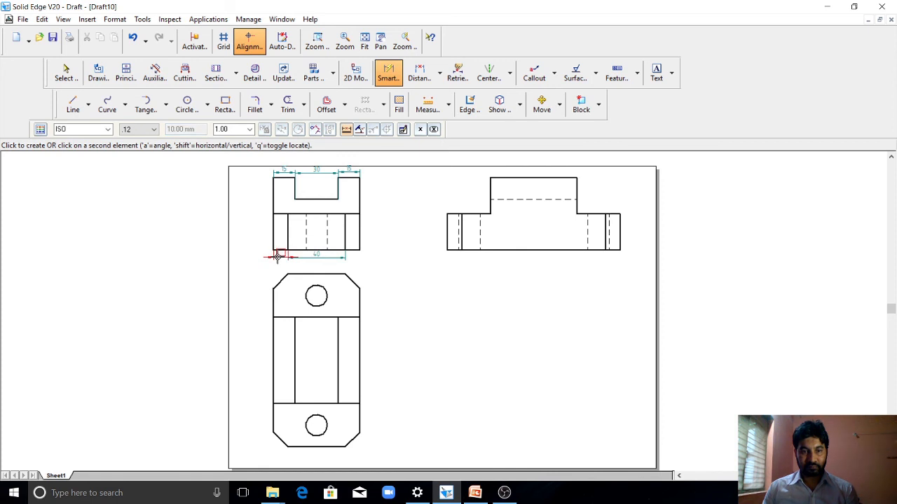
{"action": "left_click", "coordinate": [278, 256]}
{"action": "left_click", "coordinate": [350, 251]}
{"action": "left_click", "coordinate": [351, 257]}
Dimension the three straight segments of the top view's right edge beside the view, and the diameter of its lower hole.
{"action": "left_click", "coordinate": [361, 356]}
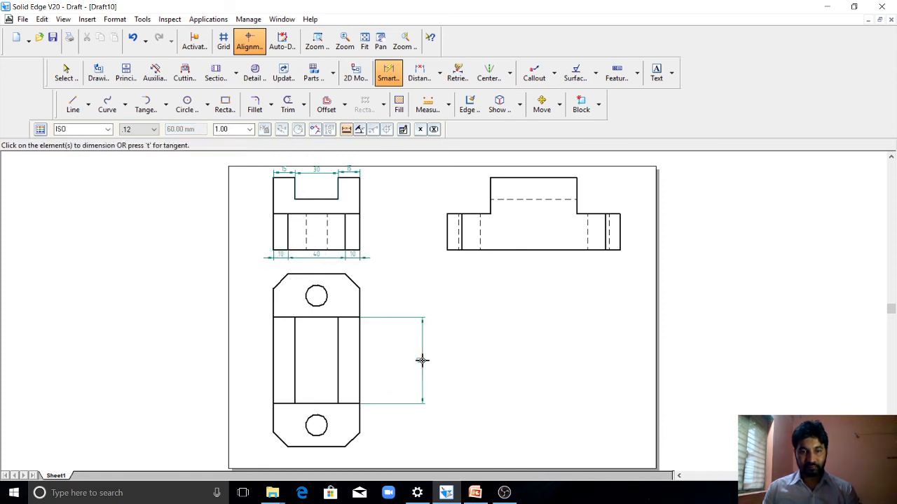
{"action": "left_click", "coordinate": [421, 360]}
{"action": "left_click", "coordinate": [357, 302]}
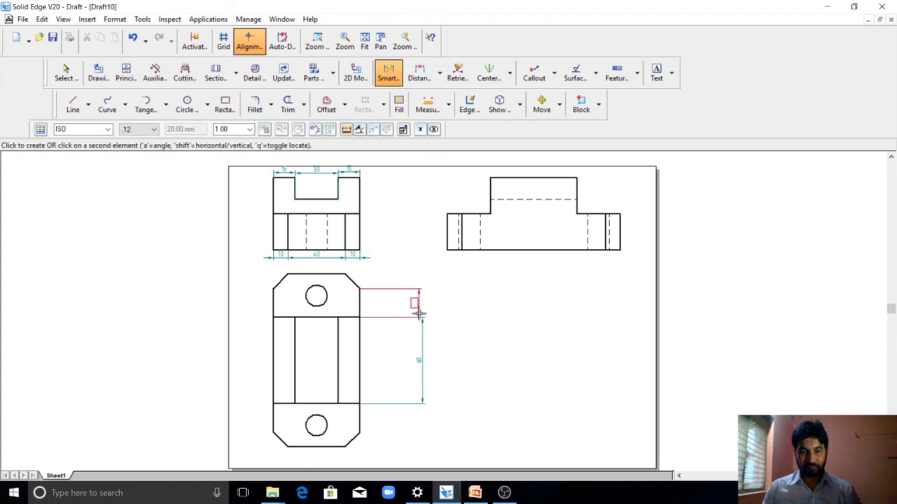
{"action": "left_click", "coordinate": [422, 314]}
{"action": "left_click", "coordinate": [361, 419]}
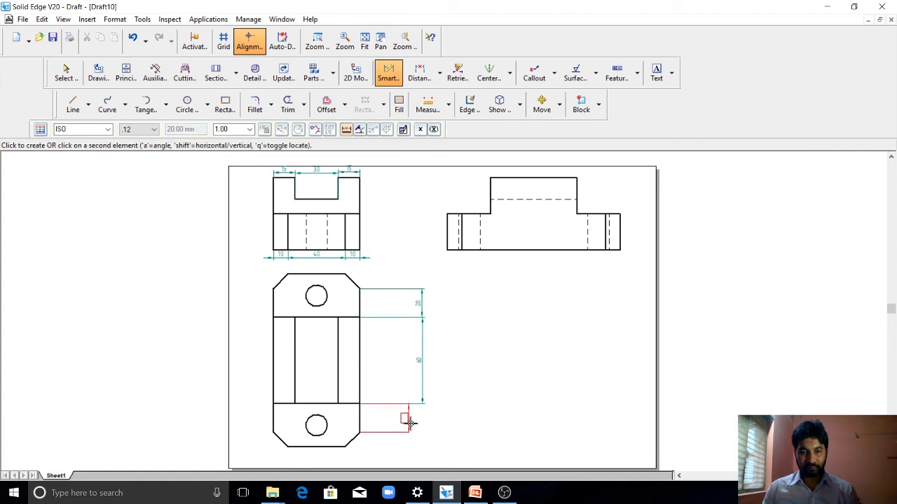
{"action": "left_click", "coordinate": [421, 420]}
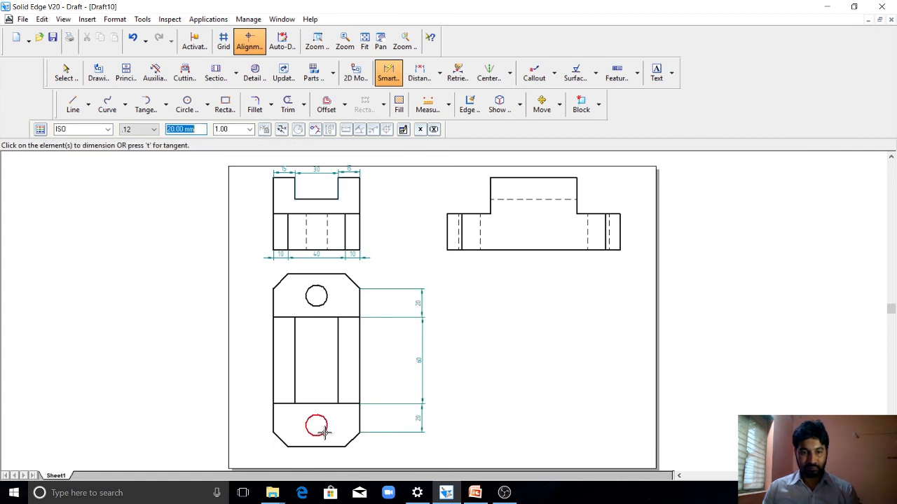
{"action": "left_click", "coordinate": [323, 432]}
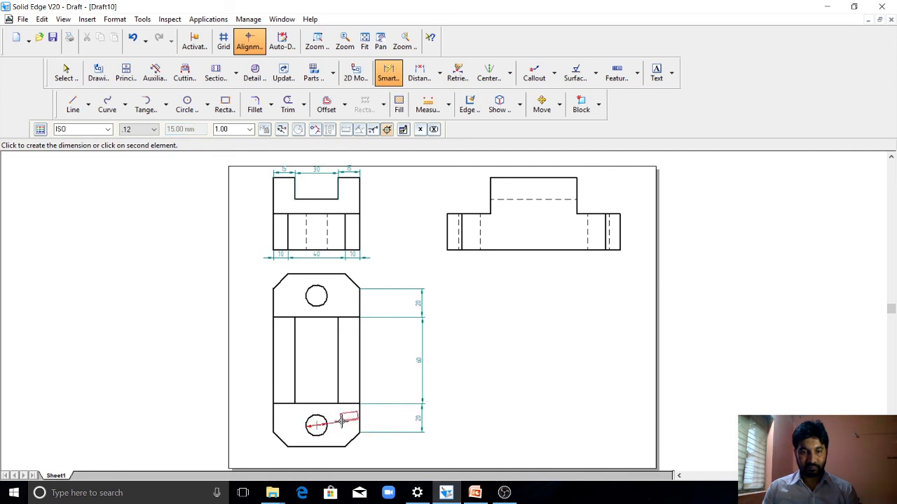
{"action": "left_click", "coordinate": [344, 417]}
Dimension the side view's three bottom-edge segments below it and the width of its raised block above it.
{"action": "left_click", "coordinate": [523, 250]}
{"action": "left_click", "coordinate": [522, 292]}
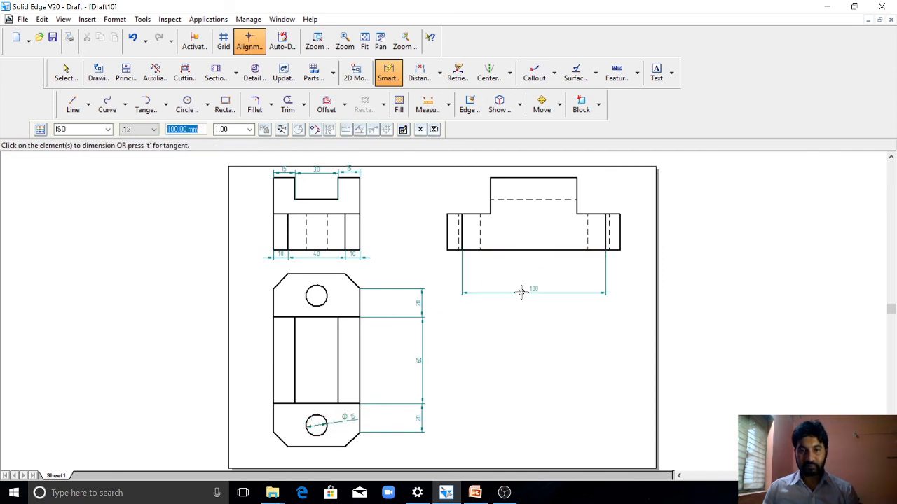
{"action": "left_click", "coordinate": [452, 251]}
{"action": "left_click", "coordinate": [457, 292]}
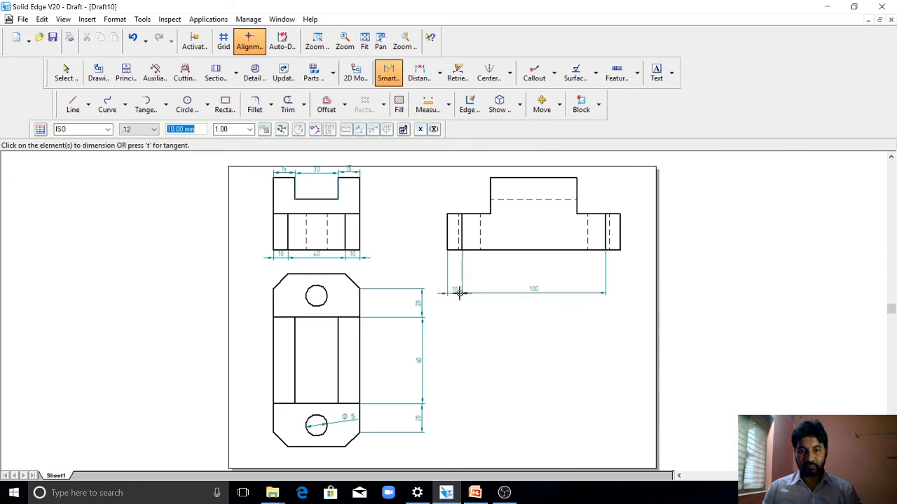
{"action": "left_click", "coordinate": [613, 250]}
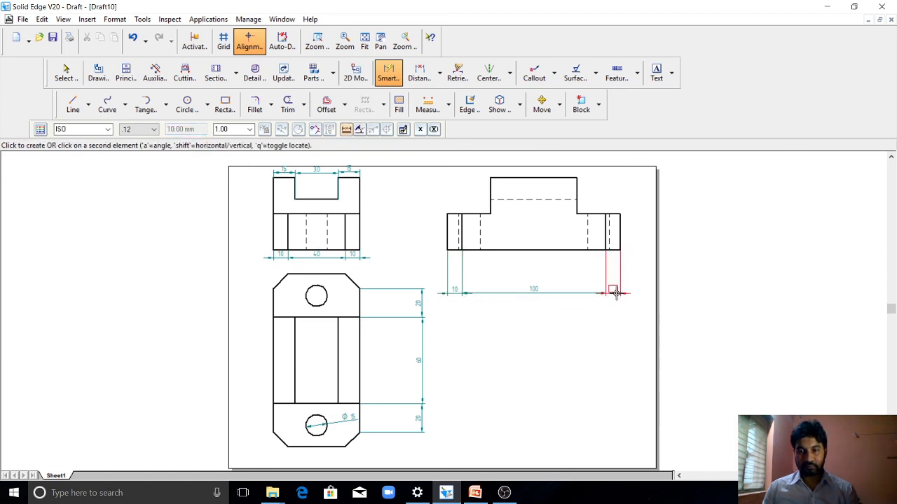
{"action": "left_click", "coordinate": [617, 292]}
{"action": "left_click", "coordinate": [541, 178]}
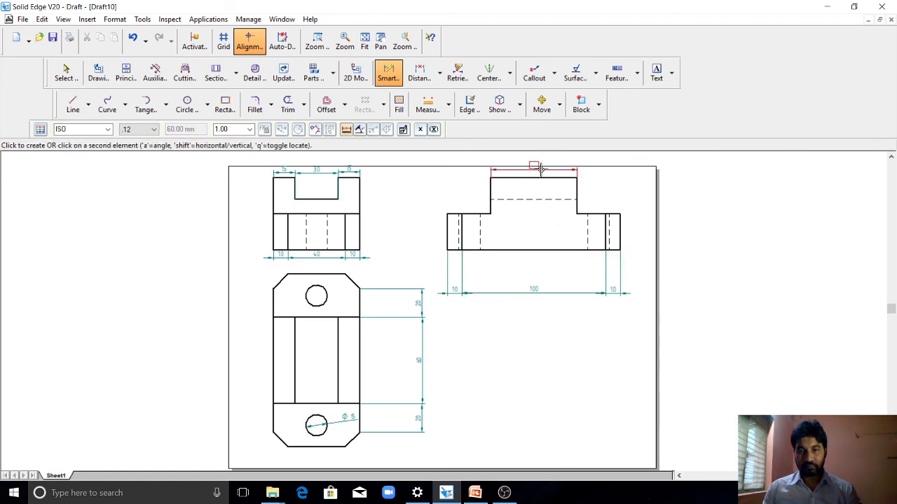
{"action": "left_click", "coordinate": [540, 164]}
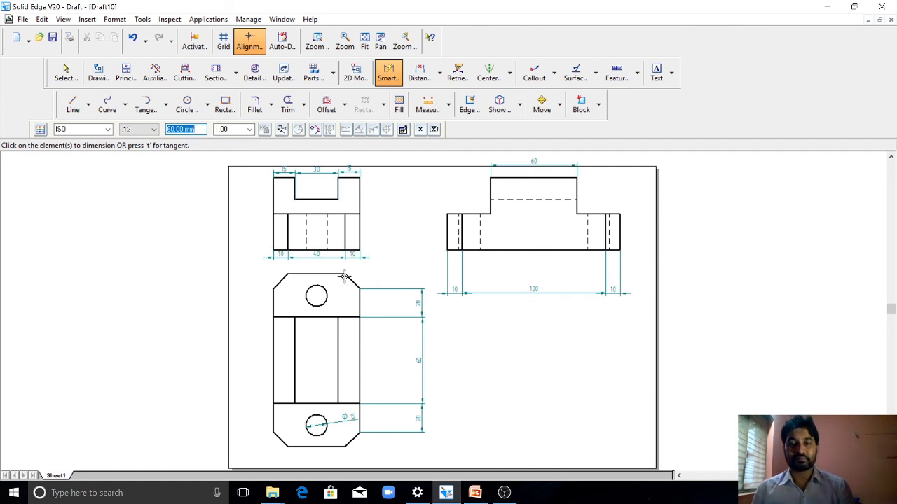
Add the text "MODEL 10" in Times New Roman at 10 mm height in the empty area below the side view.
{"action": "left_click", "coordinate": [657, 75]}
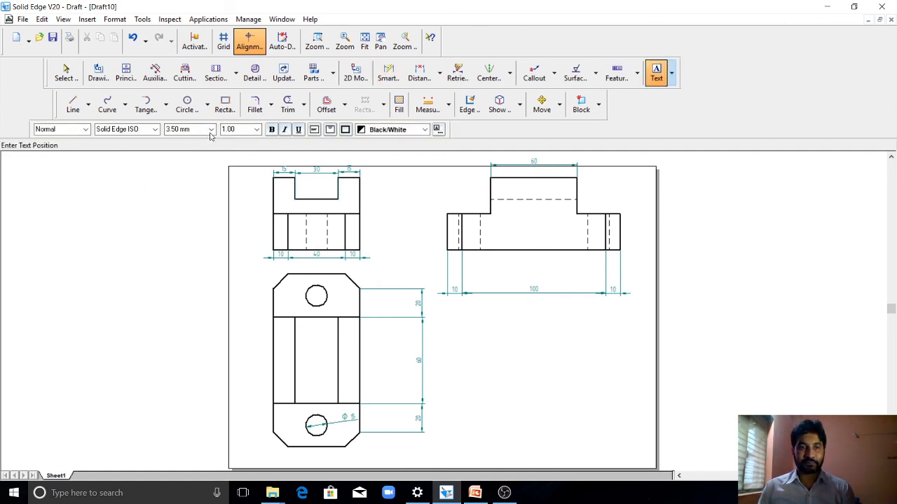
{"action": "left_click", "coordinate": [155, 131]}
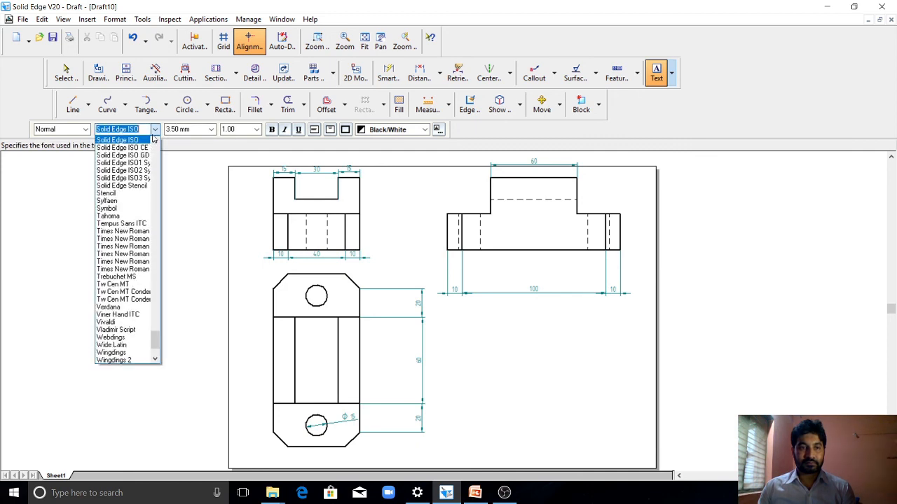
{"action": "left_click", "coordinate": [132, 231]}
{"action": "left_click", "coordinate": [210, 130]}
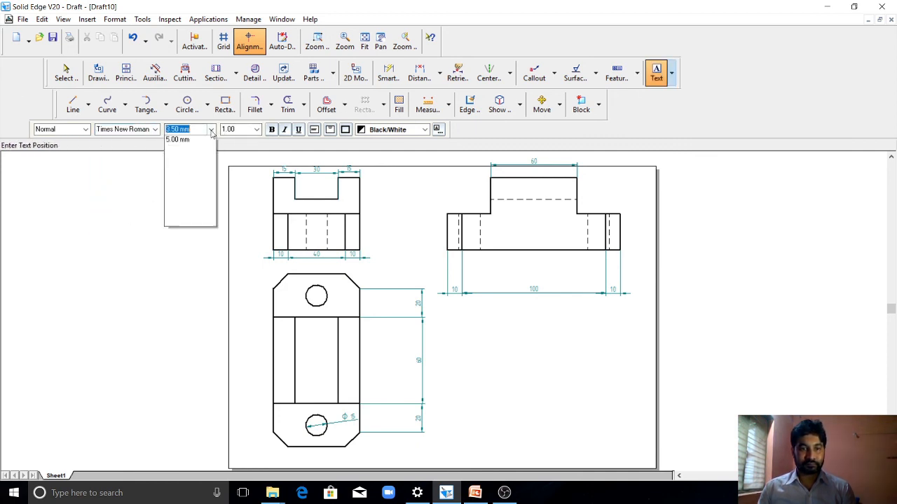
{"action": "left_click", "coordinate": [191, 145]}
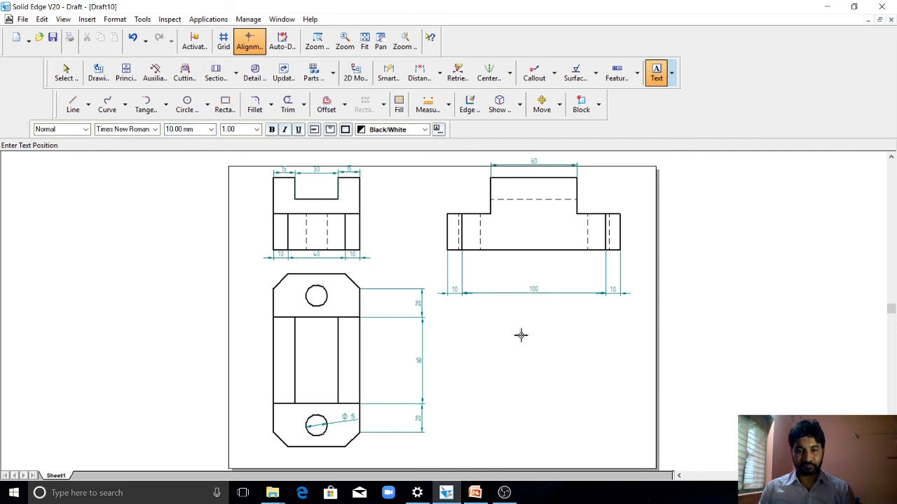
{"action": "left_click", "coordinate": [485, 327]}
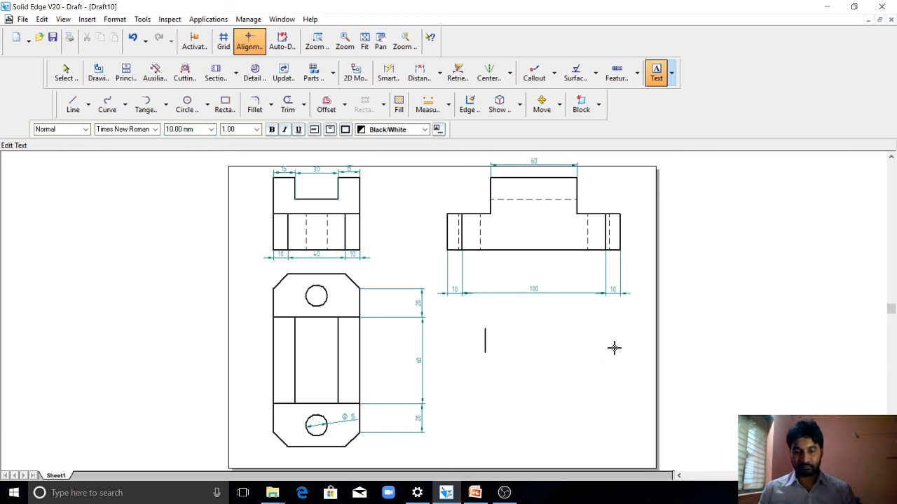
{"action": "type", "text": "MODEL 10"}
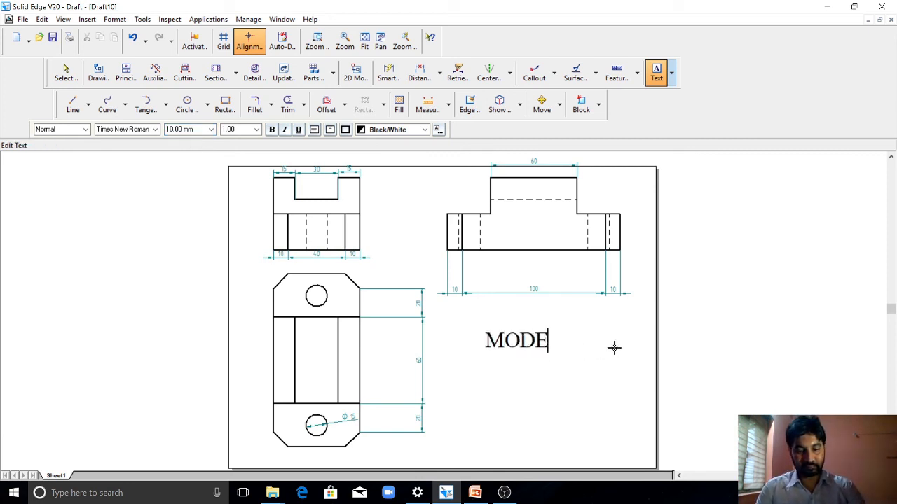